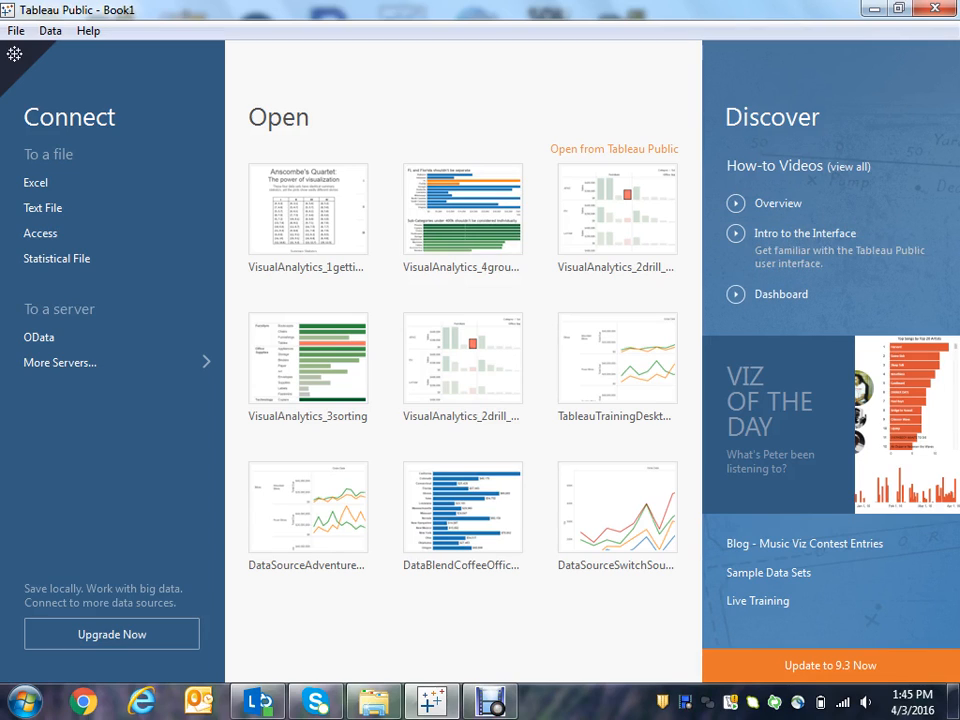
Step: Open Tableau's free training videos page and expand the Visual Analytics section to view its video list
click(805, 233)
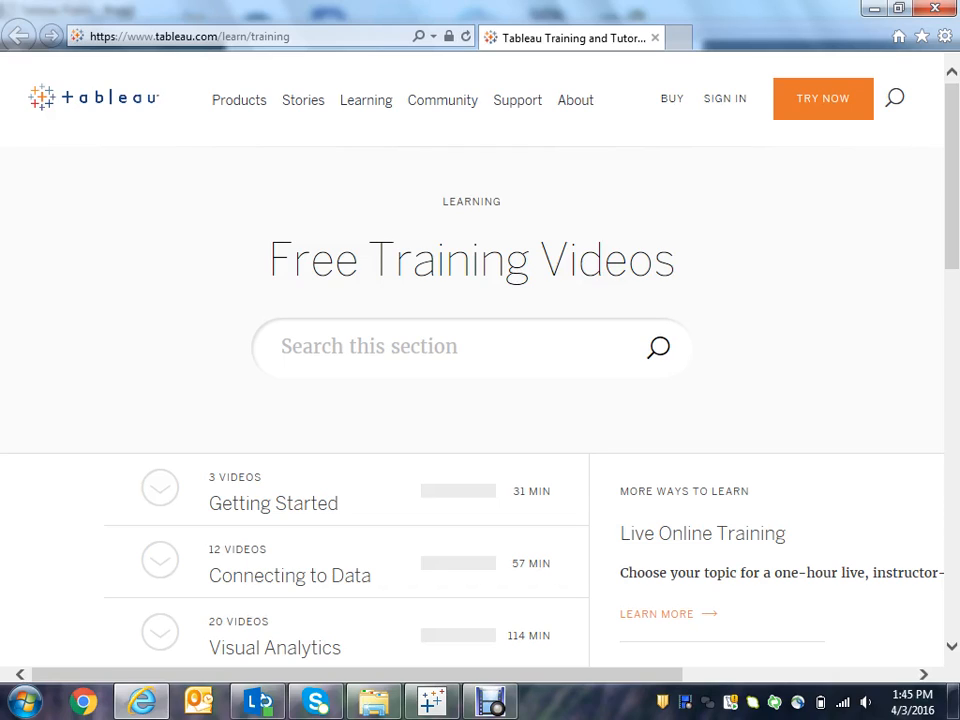
scroll(472, 400, down, 3)
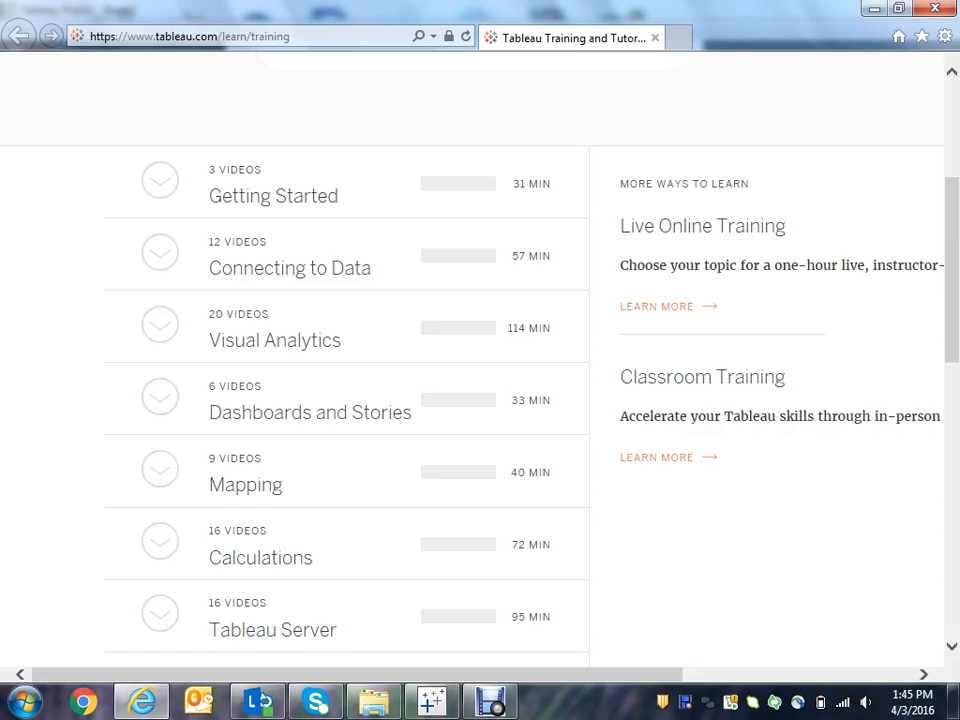
click(160, 325)
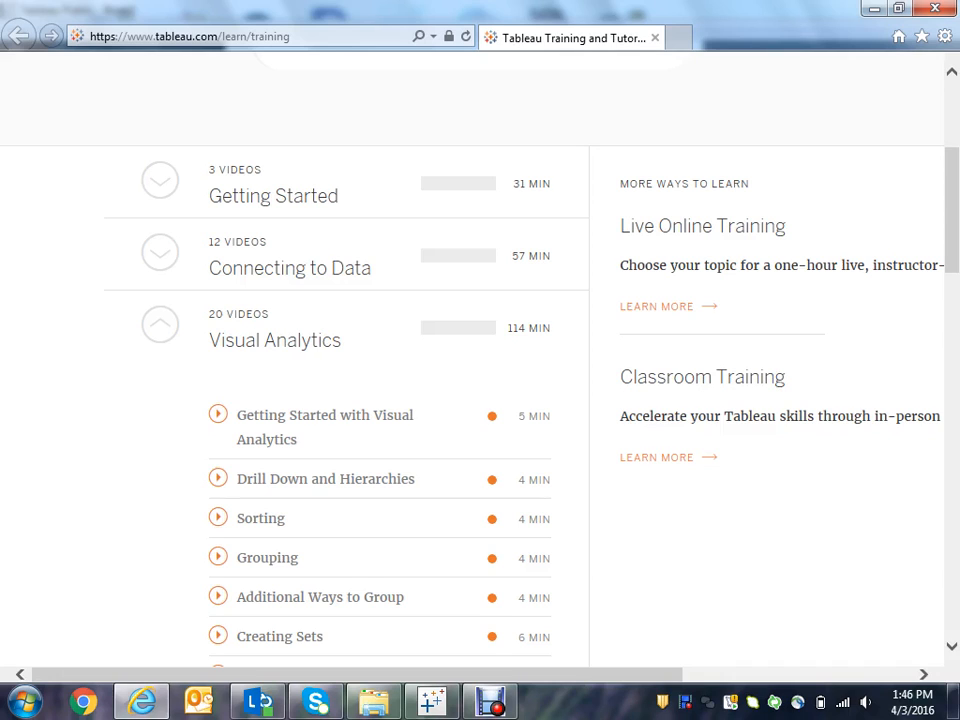
mouse_move(330, 427)
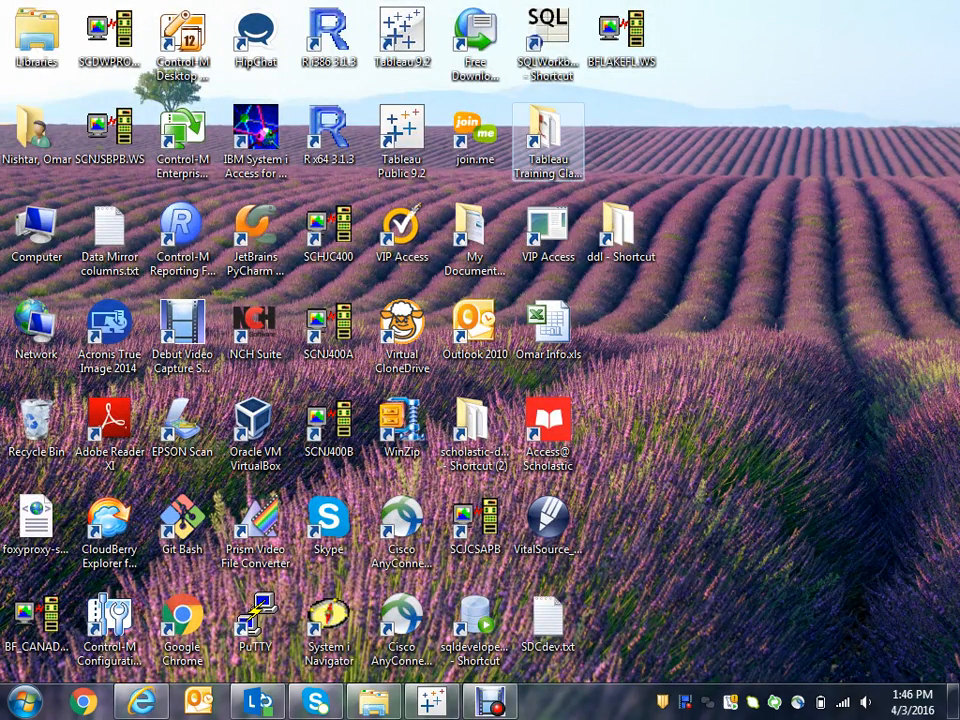
Step: Open the Tableau Training Class folder from the desktop, widen its file list, and view the Tableau Visual Analytics Videos subfolder
double_click(548, 140)
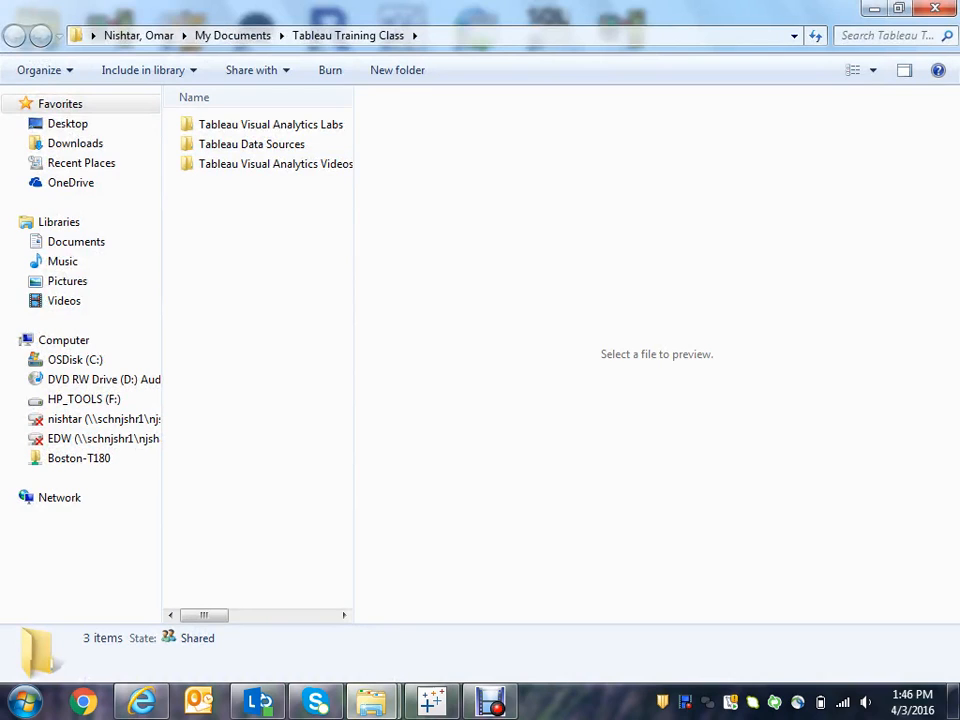
drag(354, 120, 458, 120)
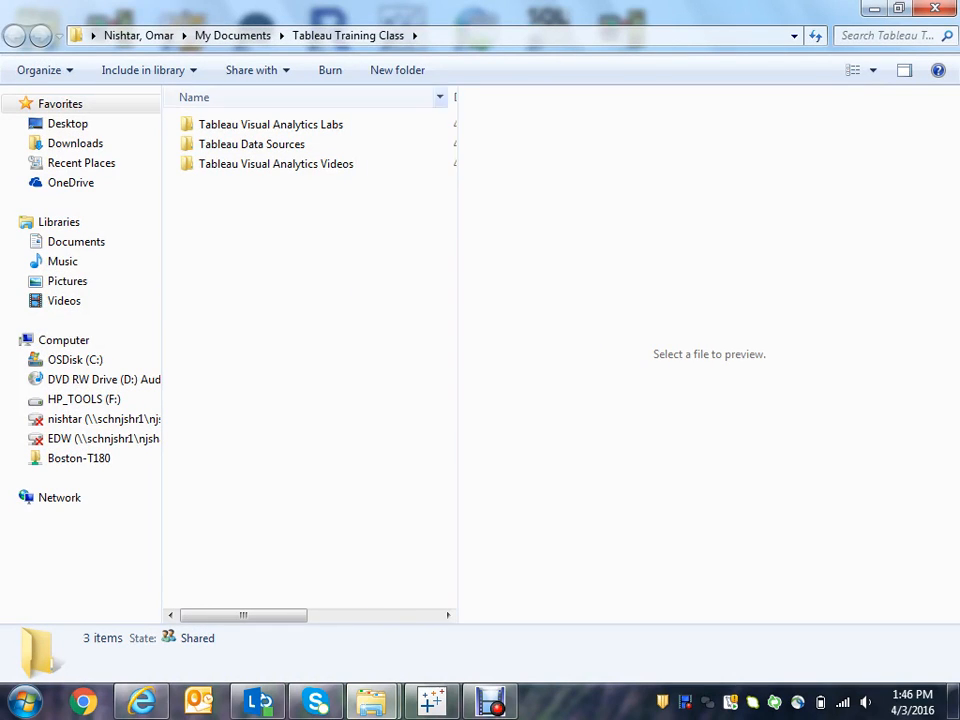
click(276, 164)
double_click(276, 164)
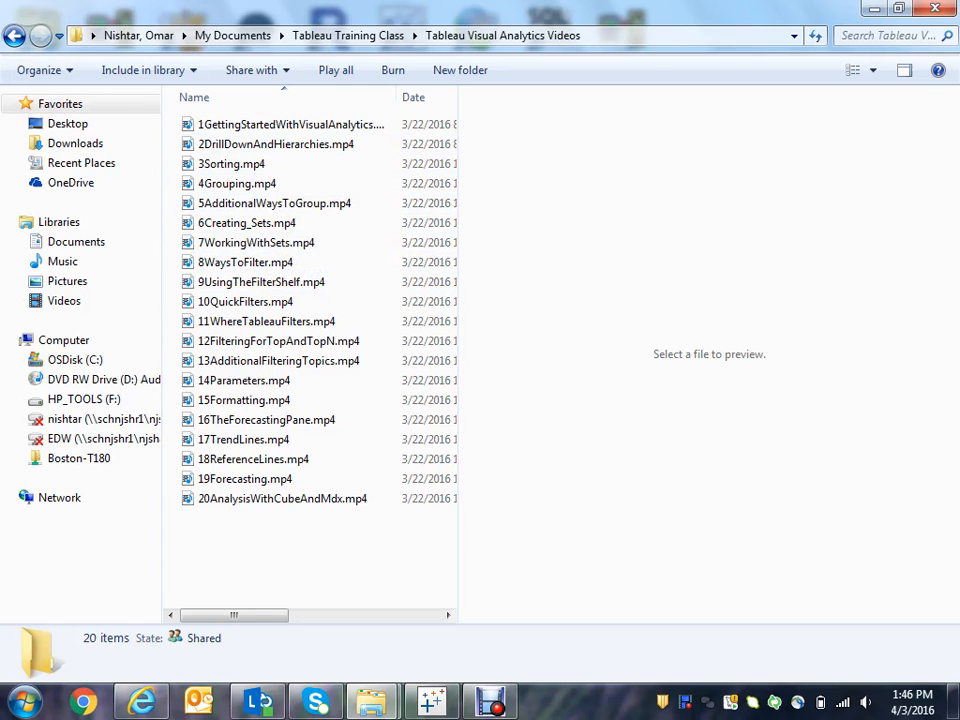
Step: Return to the Tableau Training Class folder and look through all the files in Tableau Visual Analytics Labs
click(14, 35)
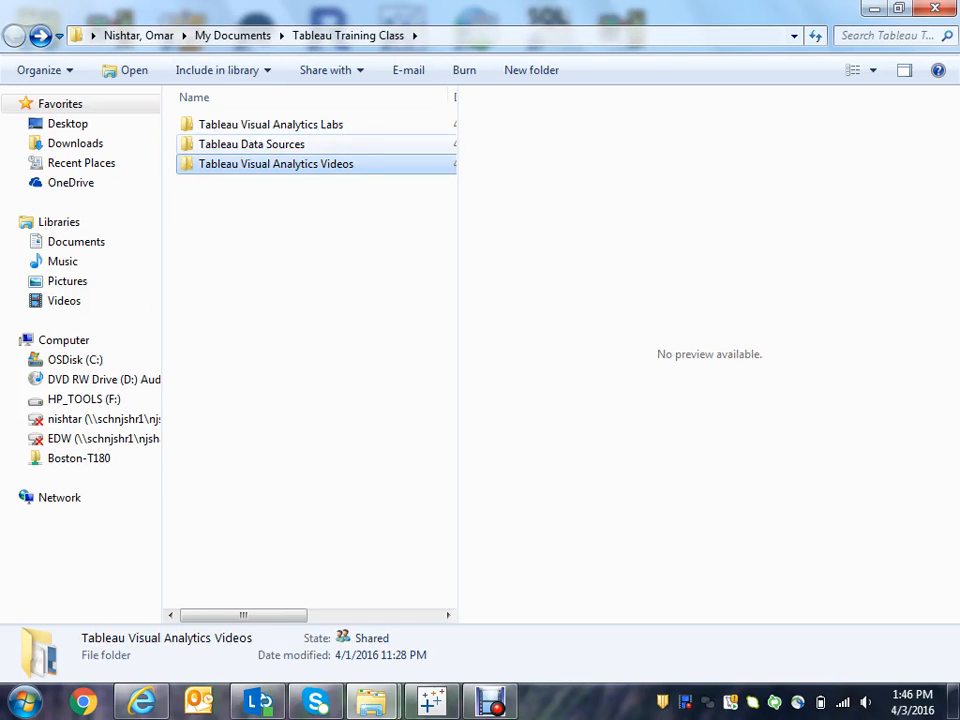
double_click(270, 124)
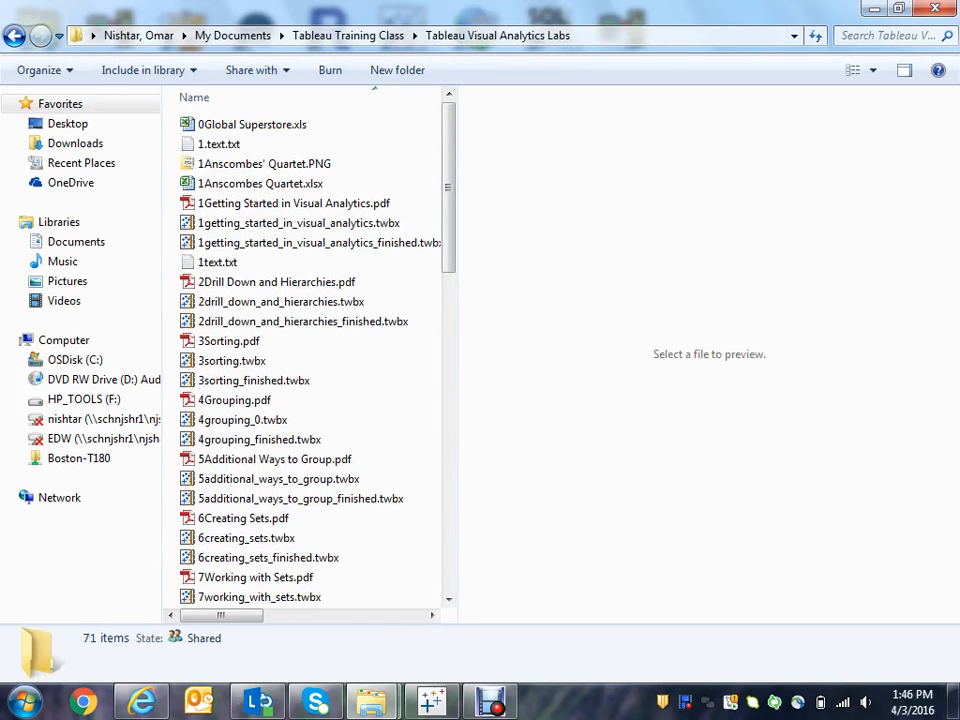
scroll(255, 230, down, 10)
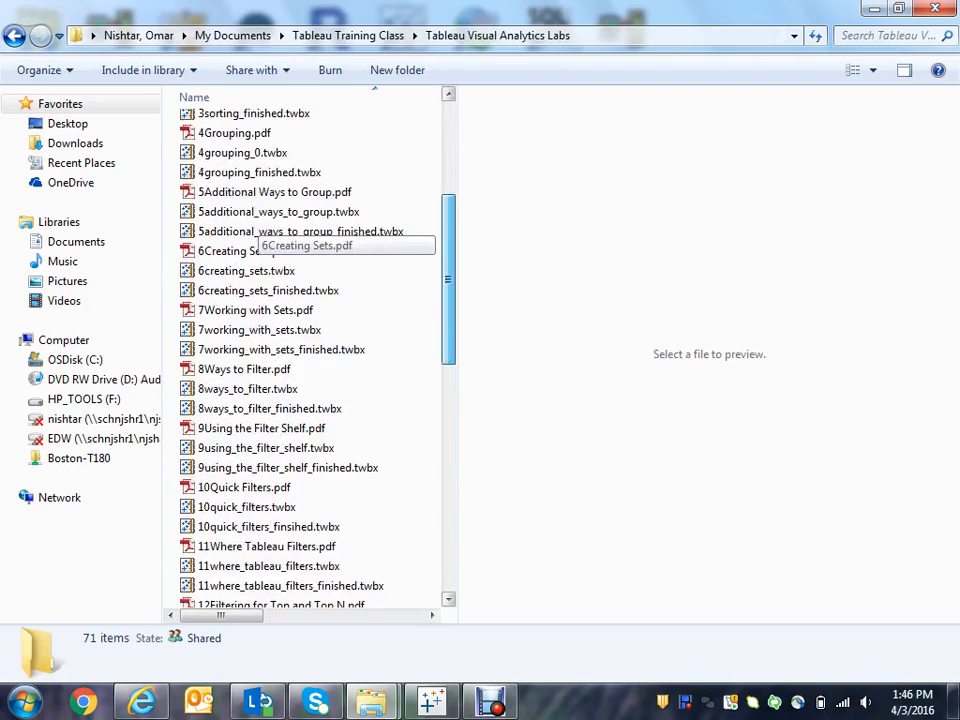
scroll(255, 230, down, 5)
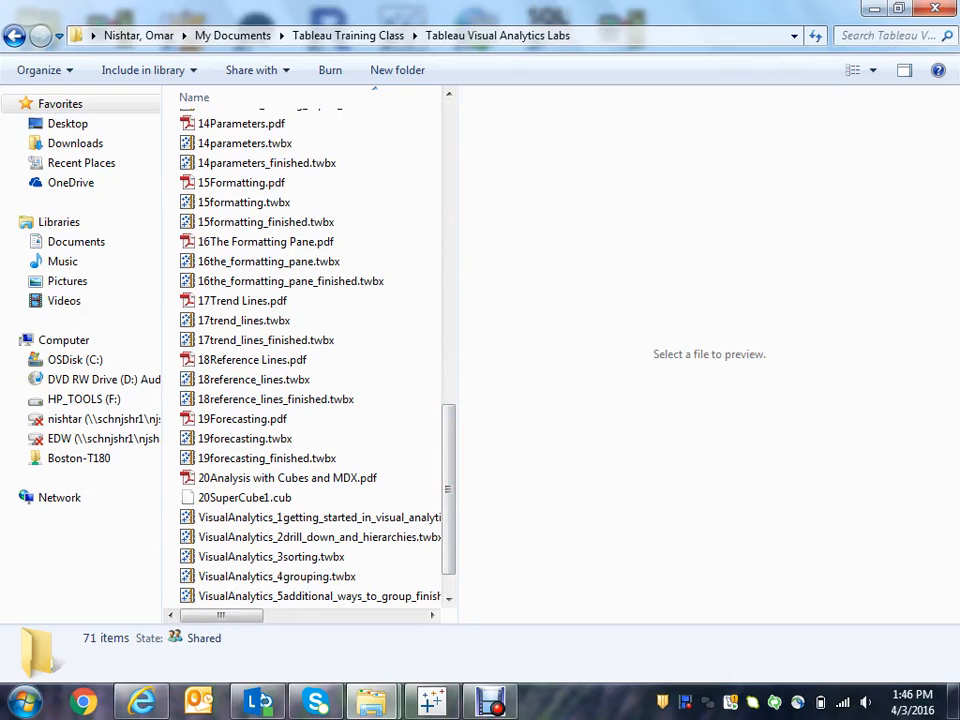
scroll(255, 460, up, 15)
drag(448, 194, 448, 186)
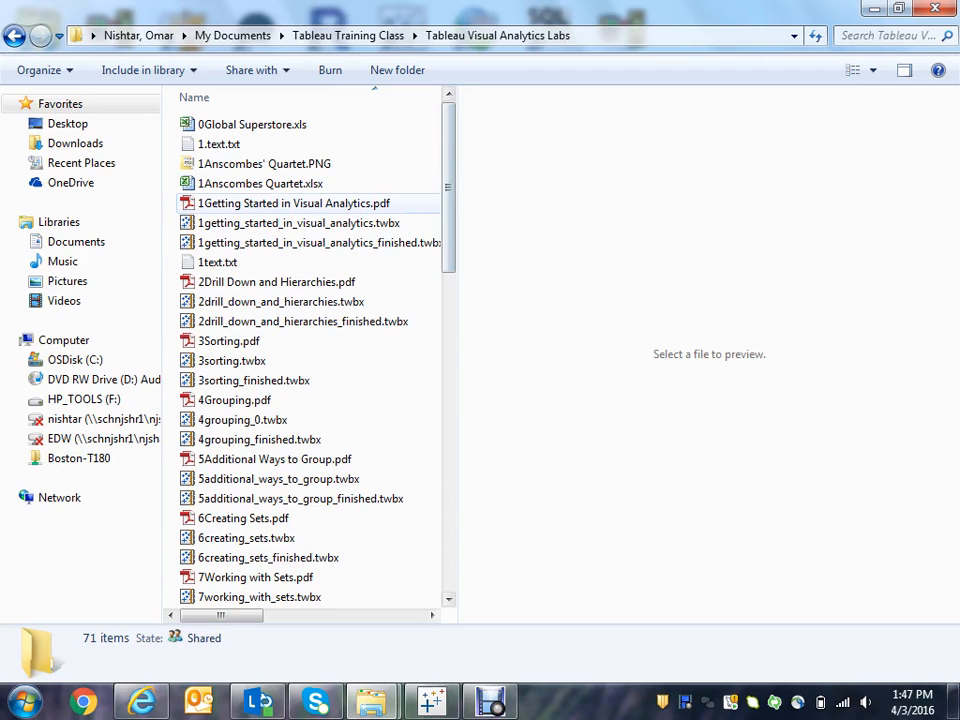
scroll(310, 220, down, 15)
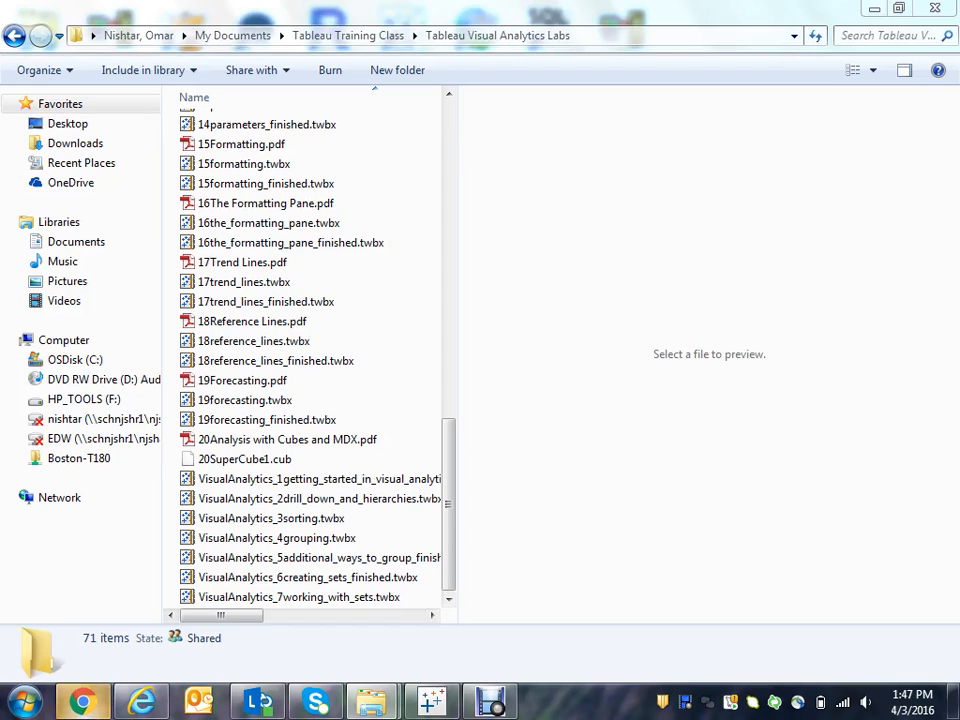
Step: Switch to Chrome, open the author's profile page on public.tableau.com, and look through the published workbooks
click(82, 703)
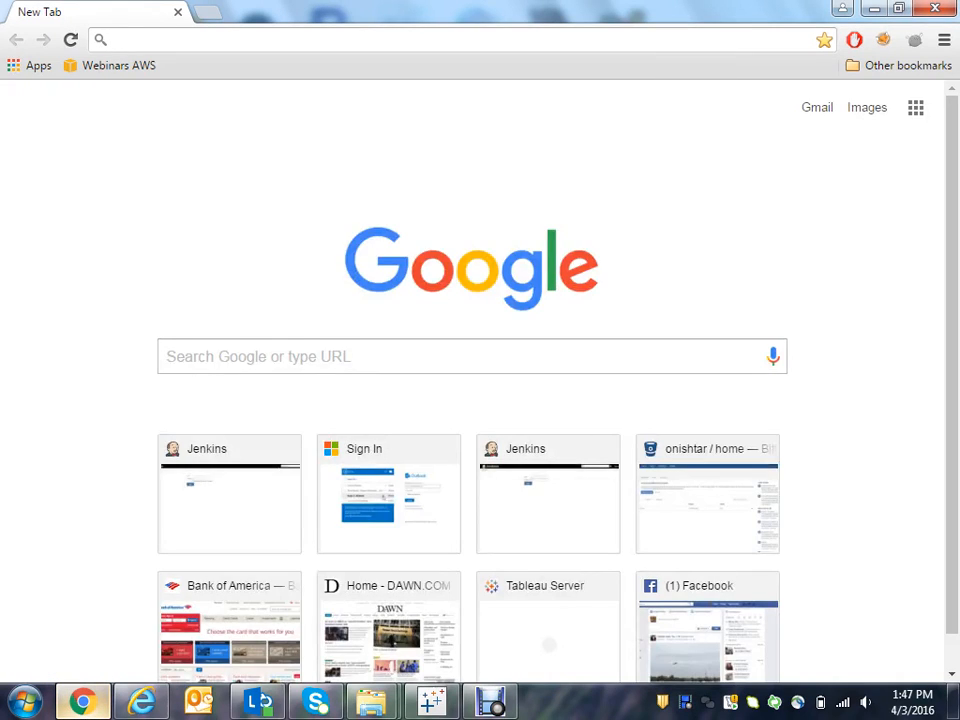
text(pu)
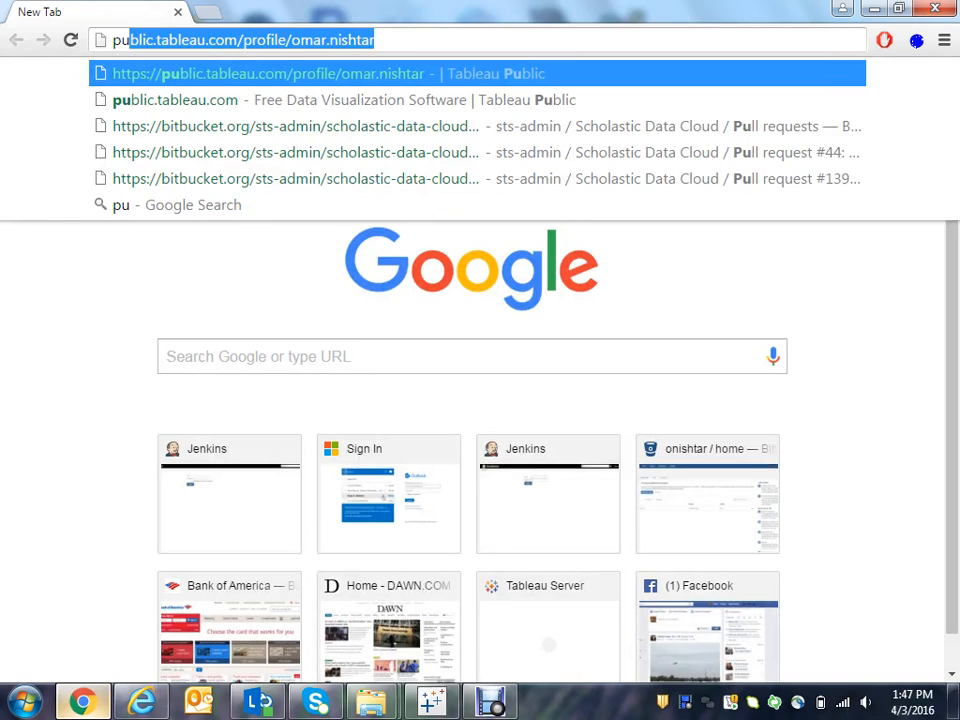
key(Return)
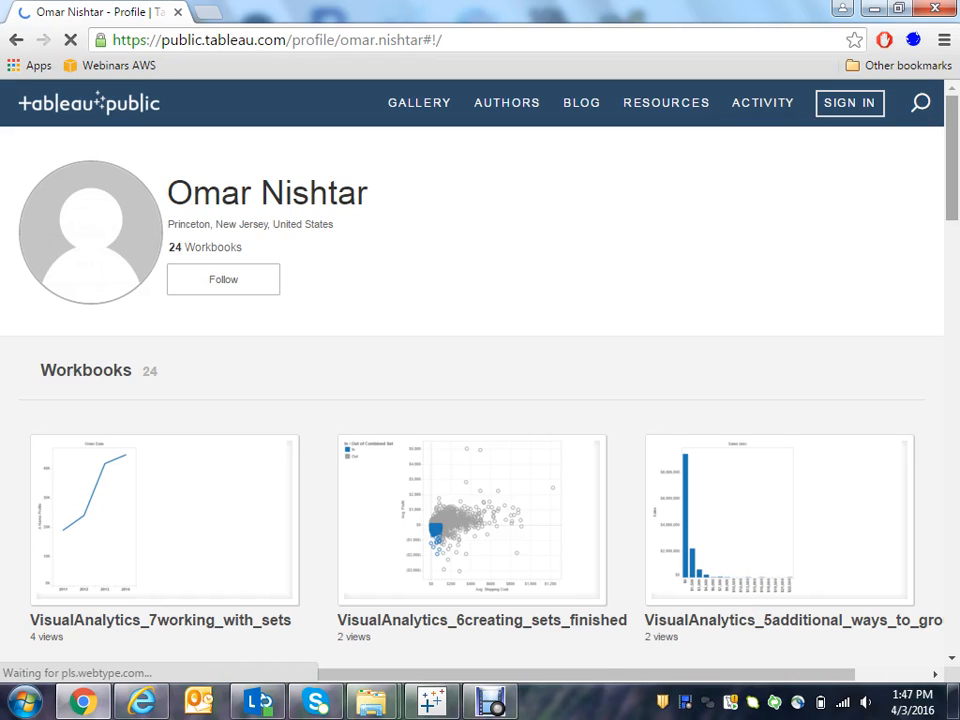
scroll(470, 390, down, 1)
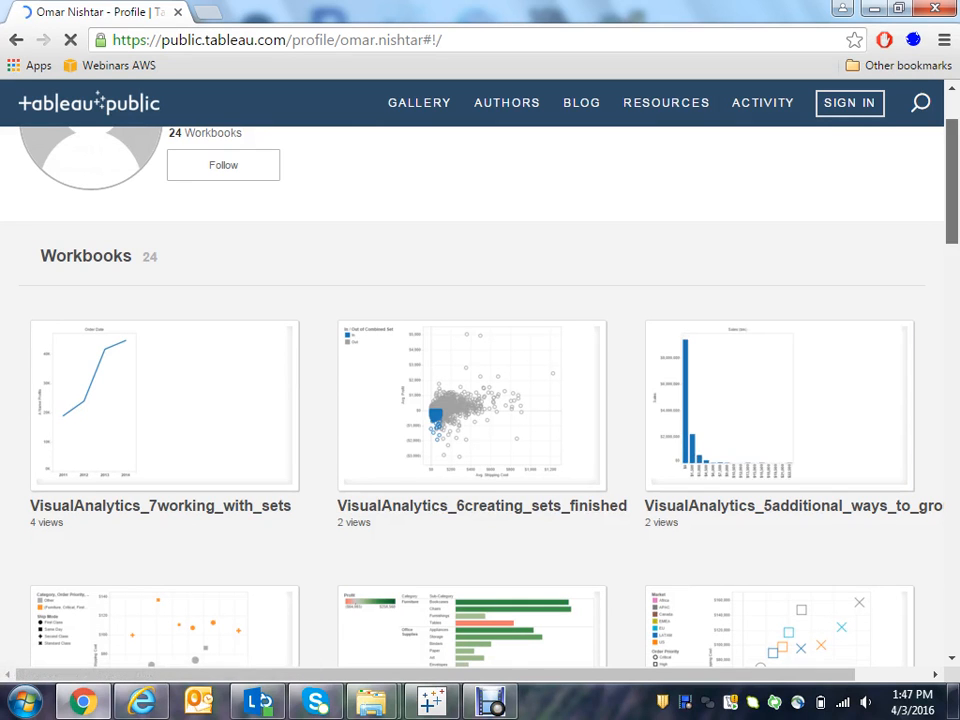
scroll(480, 400, down, 3)
scroll(480, 400, down, 2)
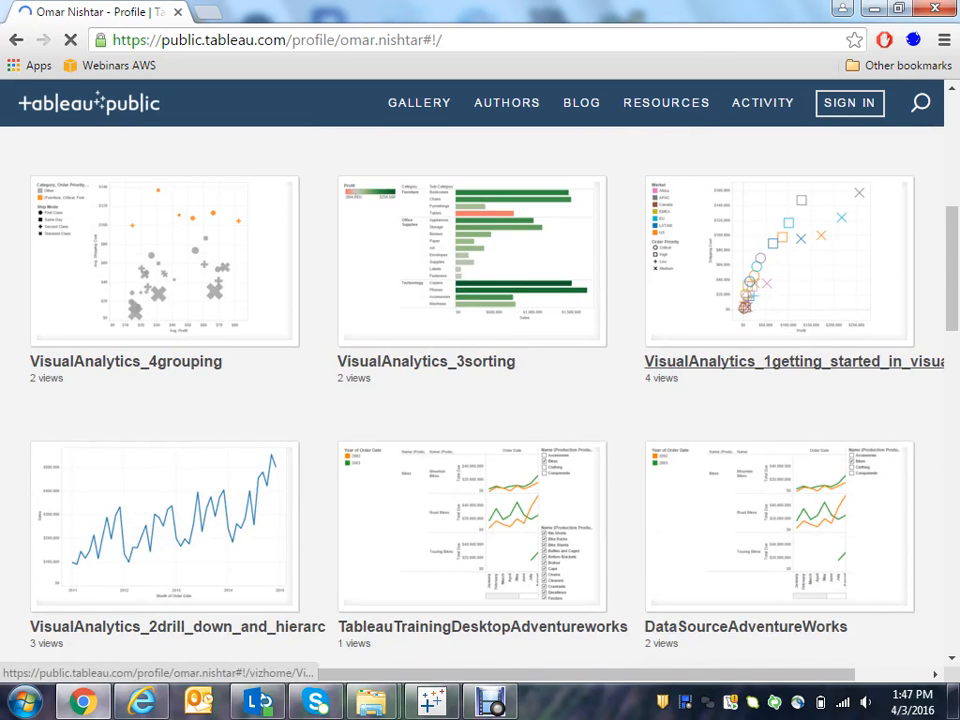
mouse_move(779, 262)
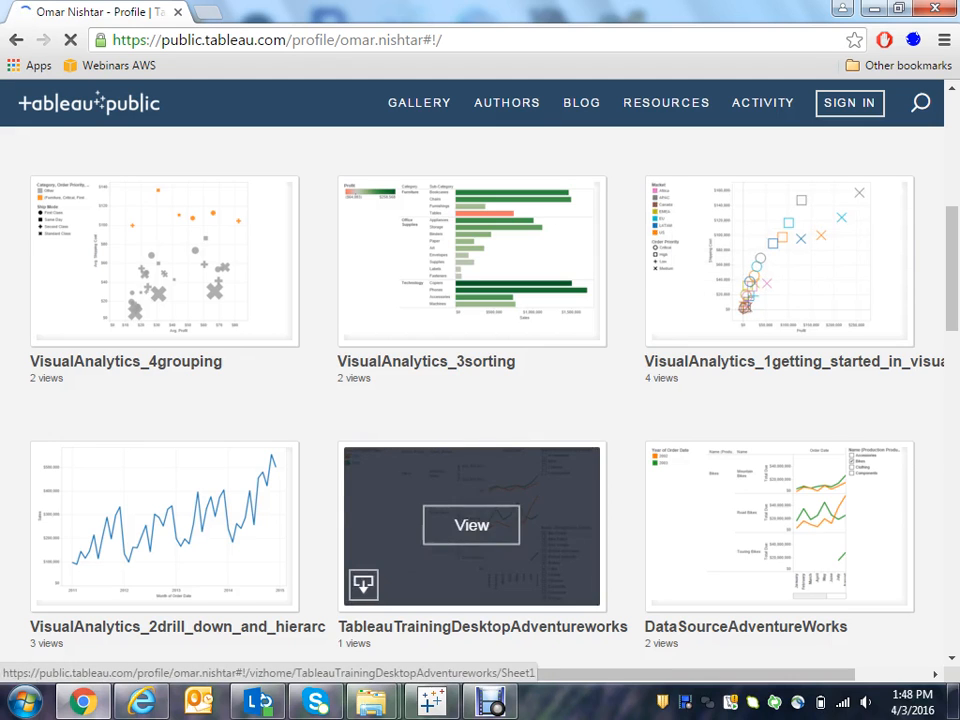
Step: Switch to Tableau Public and browse for a workbook to open in My Documents > Tableau Training Class > Tableau Visual Analytics Labs
click(432, 702)
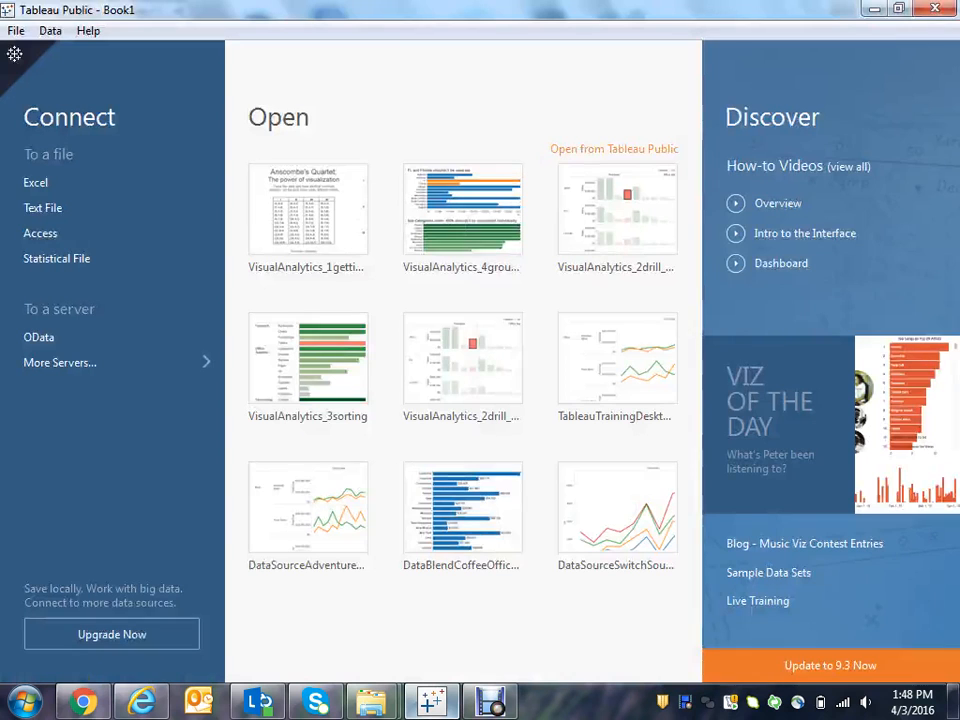
click(16, 30)
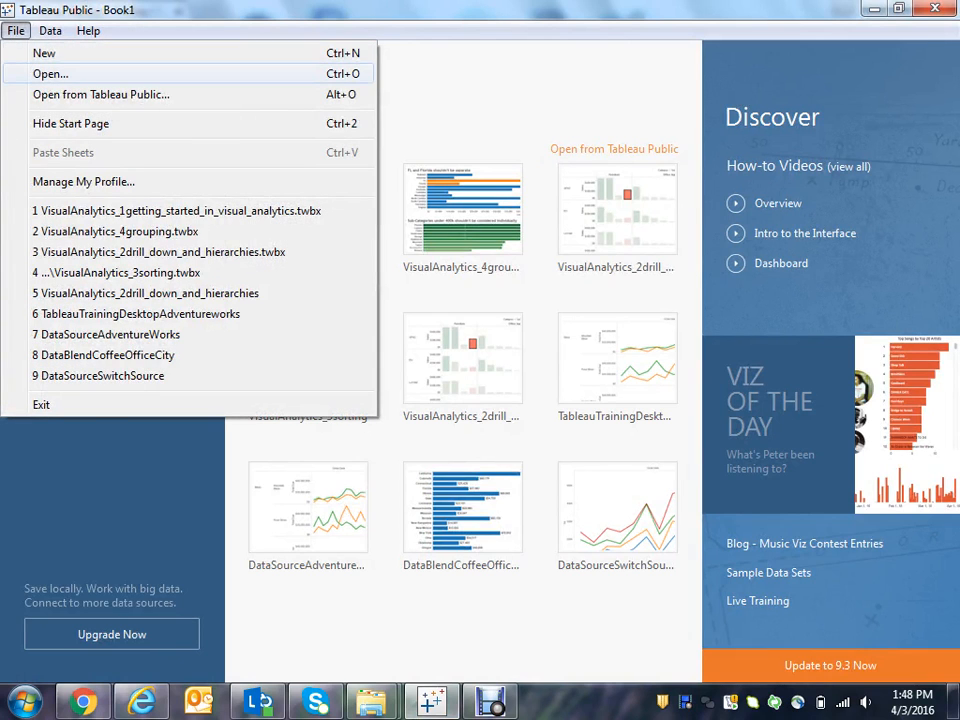
click(50, 73)
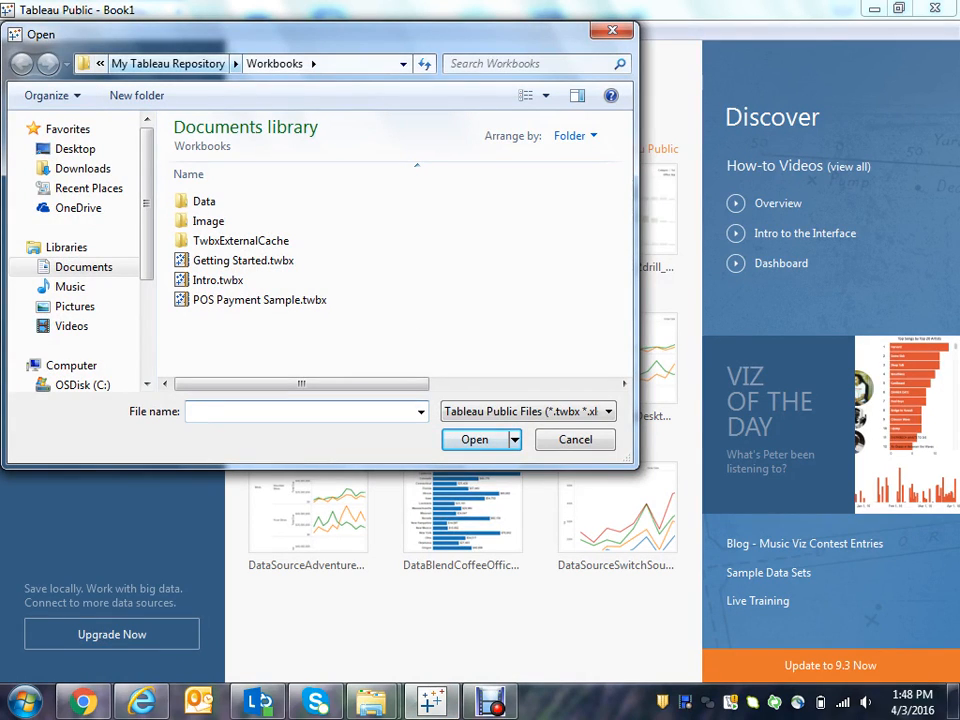
click(168, 63)
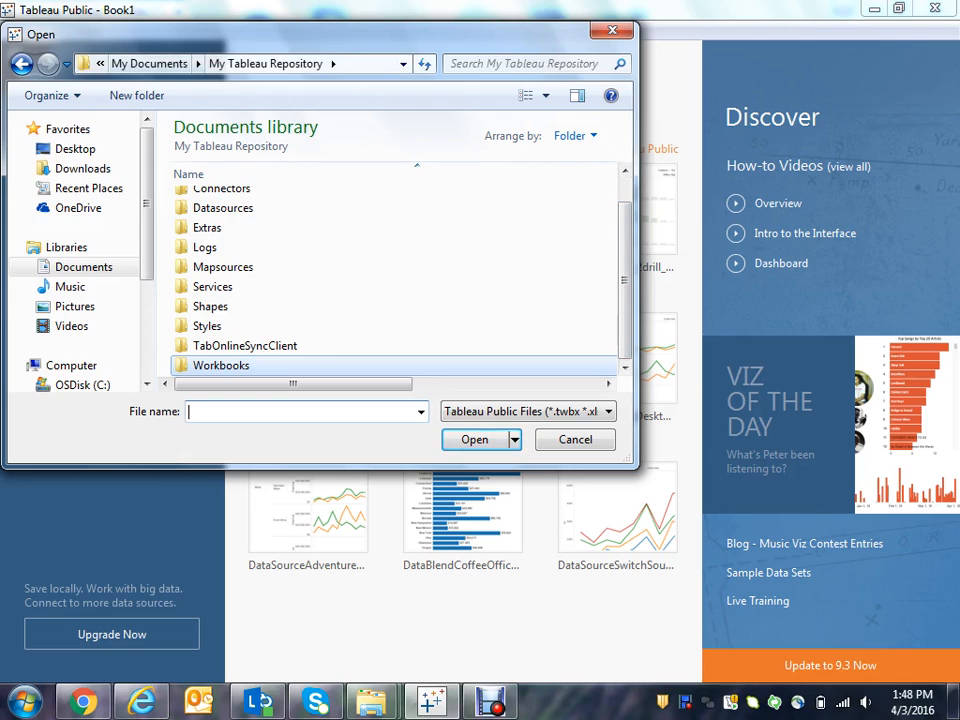
click(149, 64)
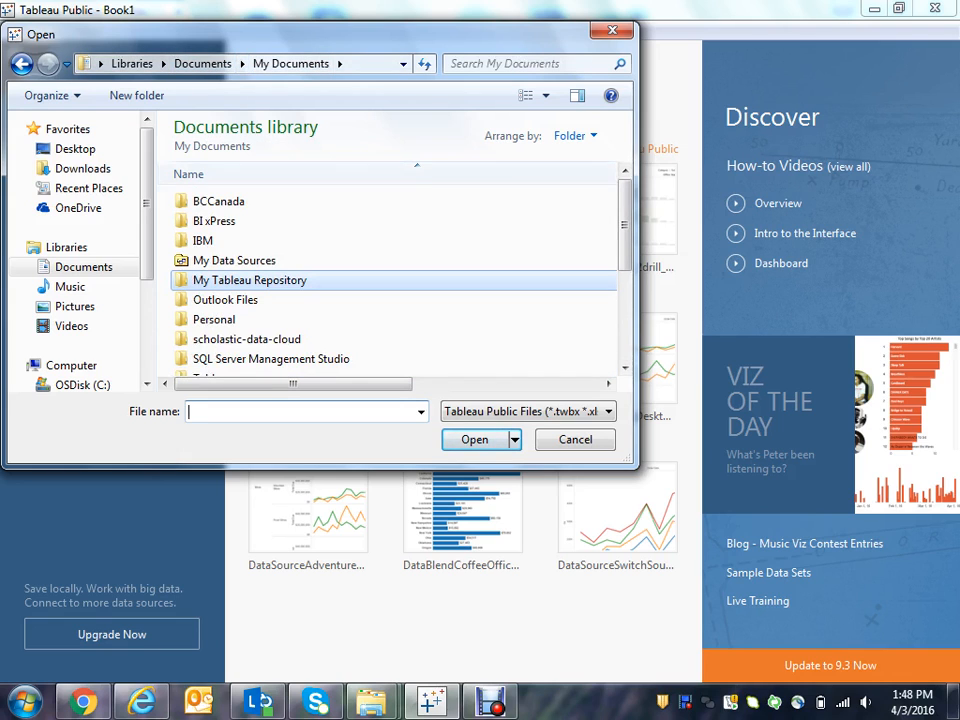
scroll(400, 270, down, 2)
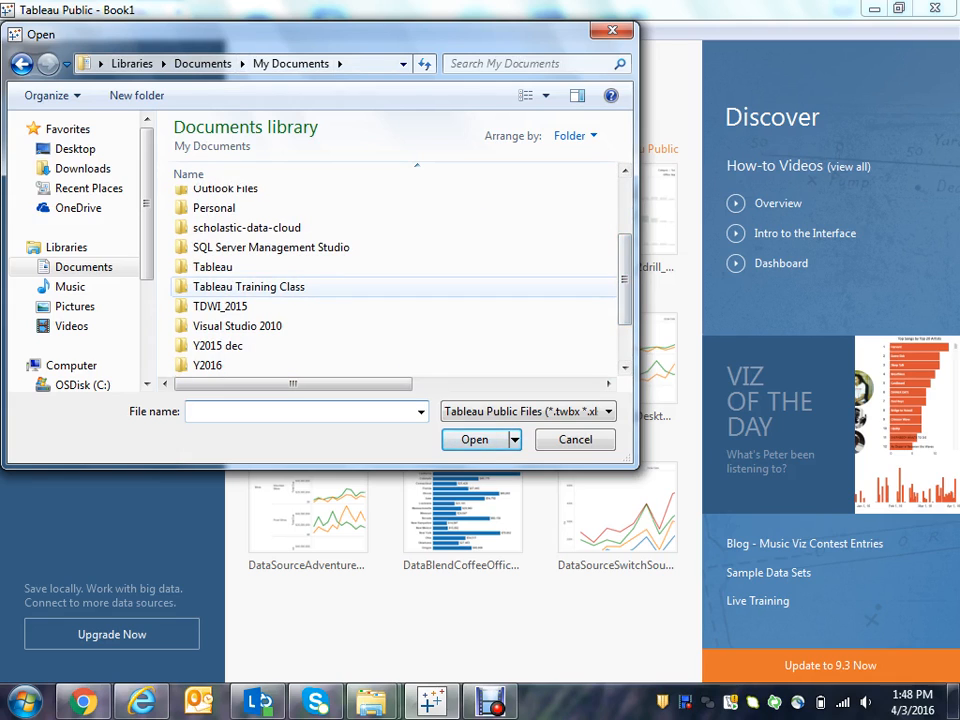
double_click(248, 286)
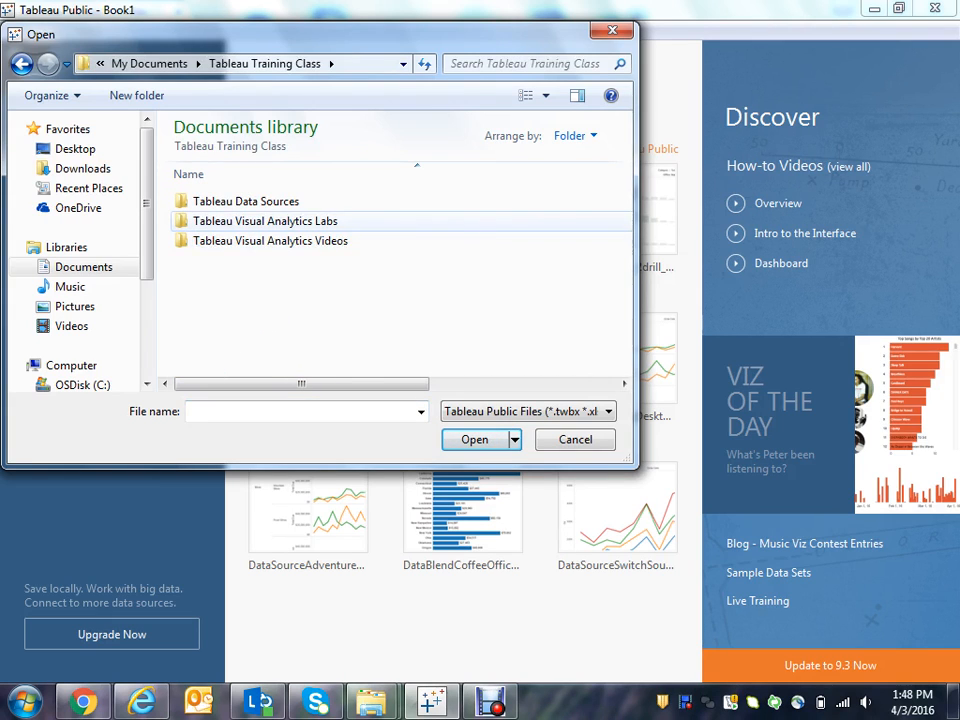
click(265, 221)
double_click(265, 221)
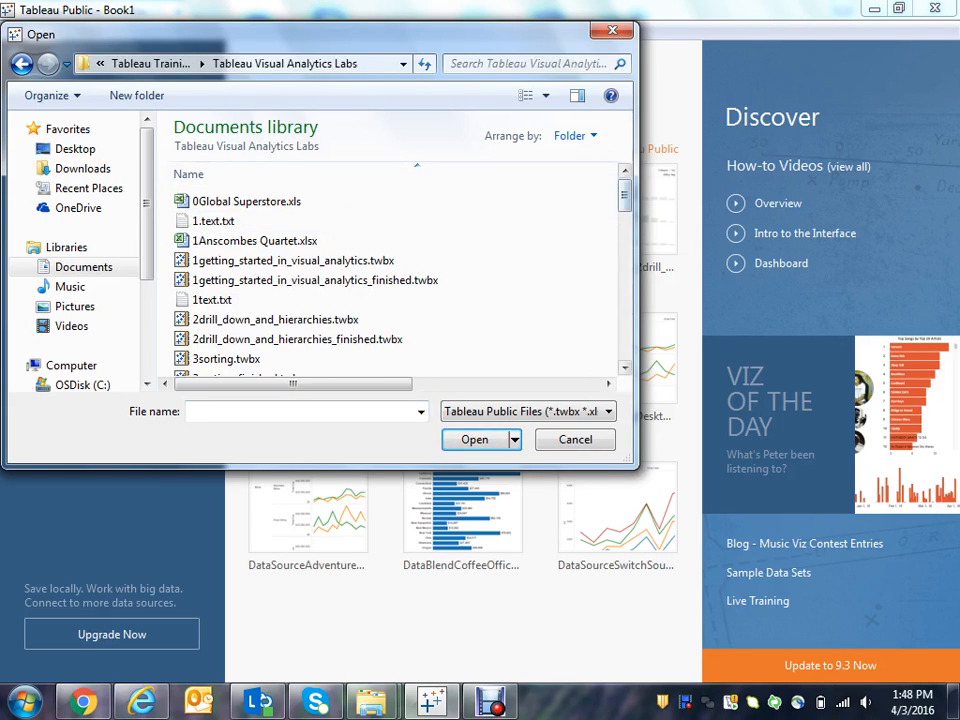
Step: Open the workbook VisualAnalytics_1getting_started_in_visual_analytics.twbx from the labs folder
drag(625, 194, 625, 342)
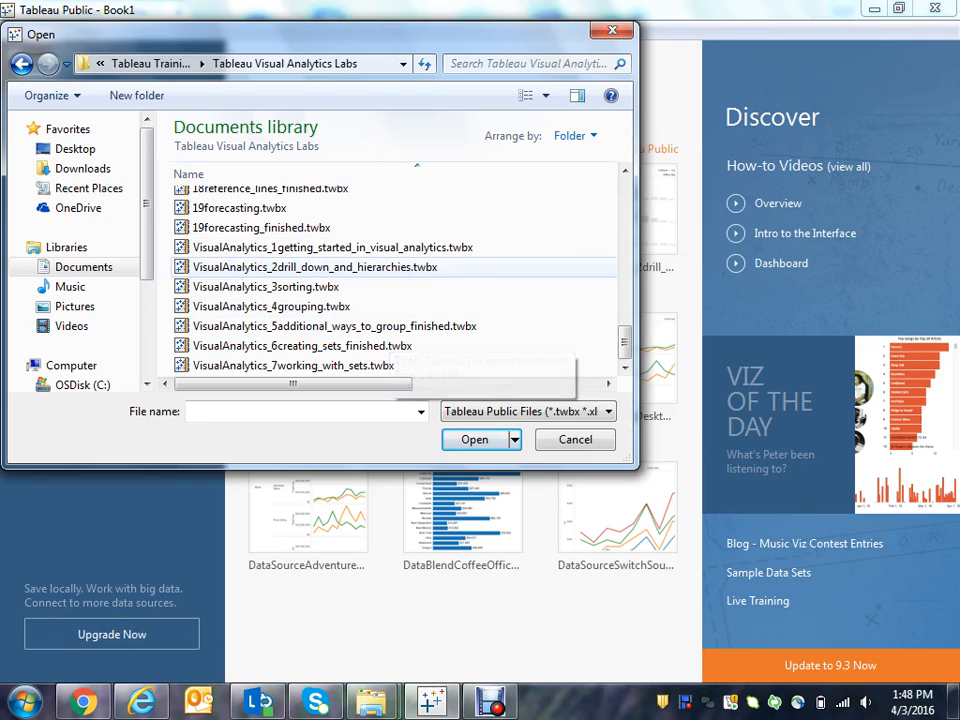
click(332, 247)
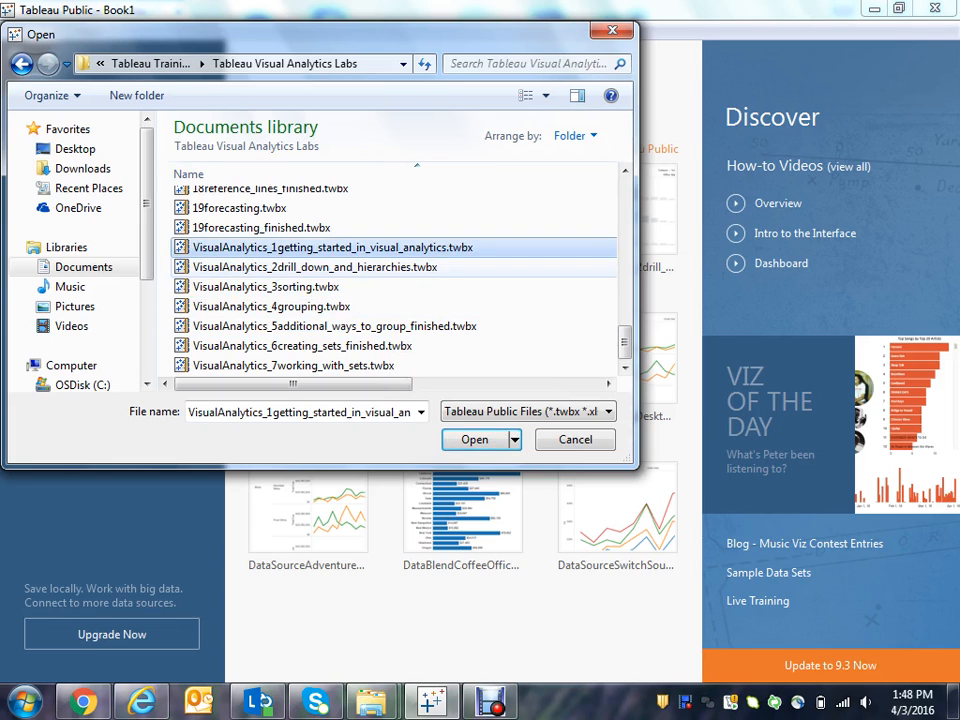
click(475, 439)
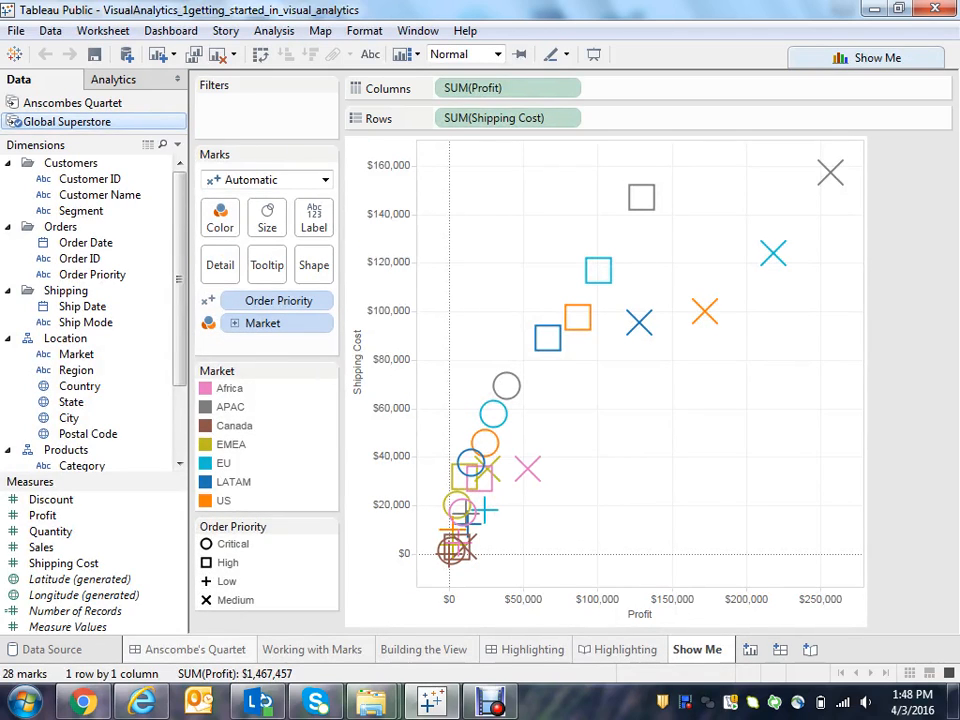
Step: Show the Anscombe's Quartet dashboard and examine the Summary Statistics table for the four plots
click(195, 649)
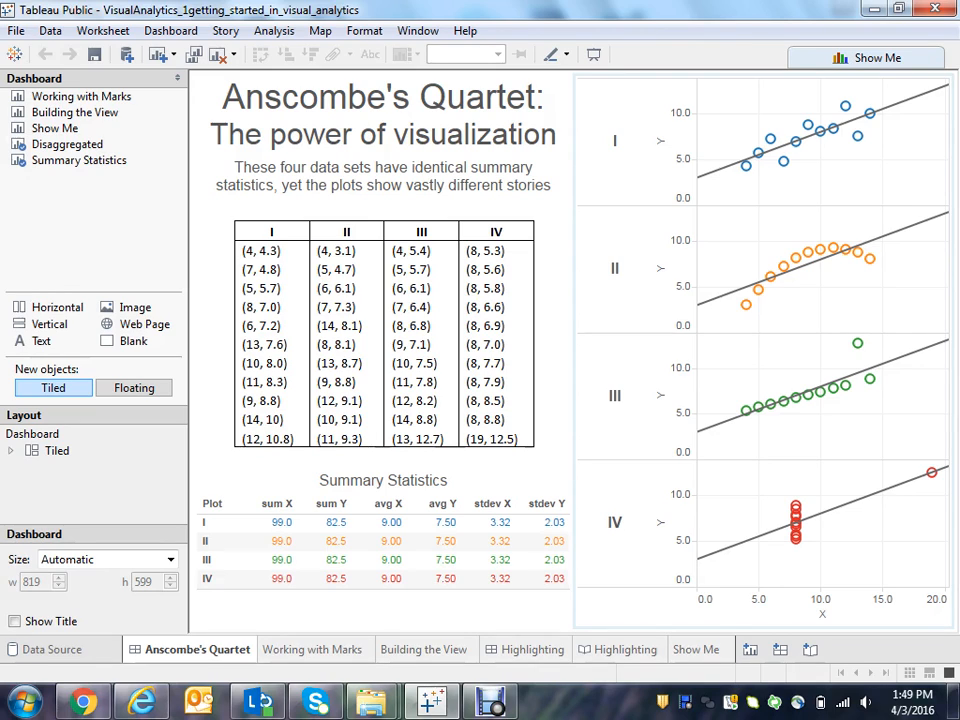
mouse_move(330, 545)
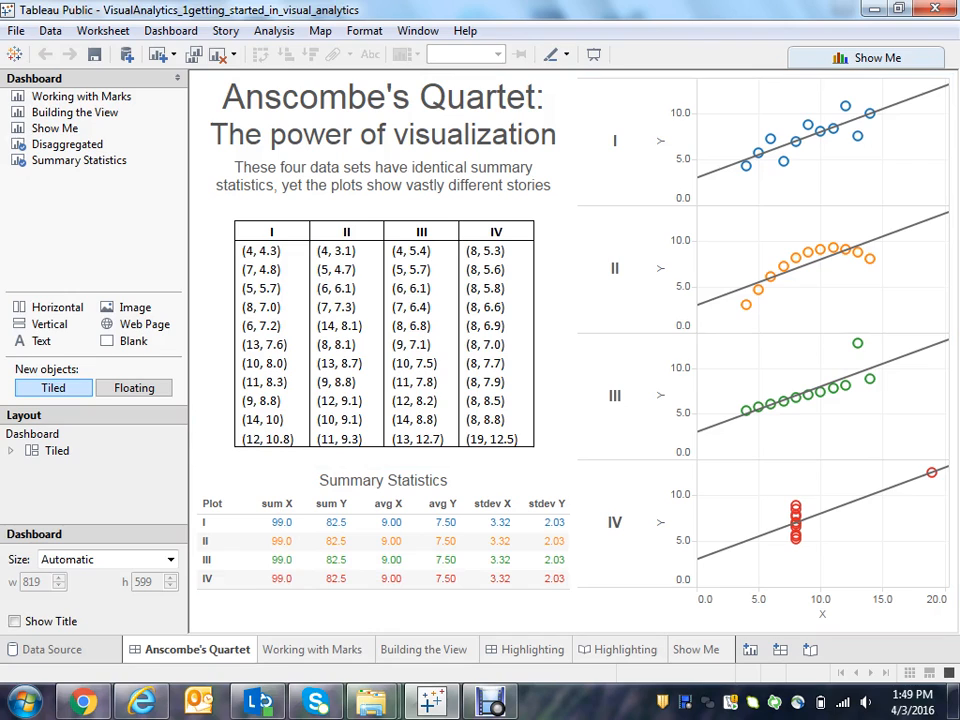
mouse_move(190, 650)
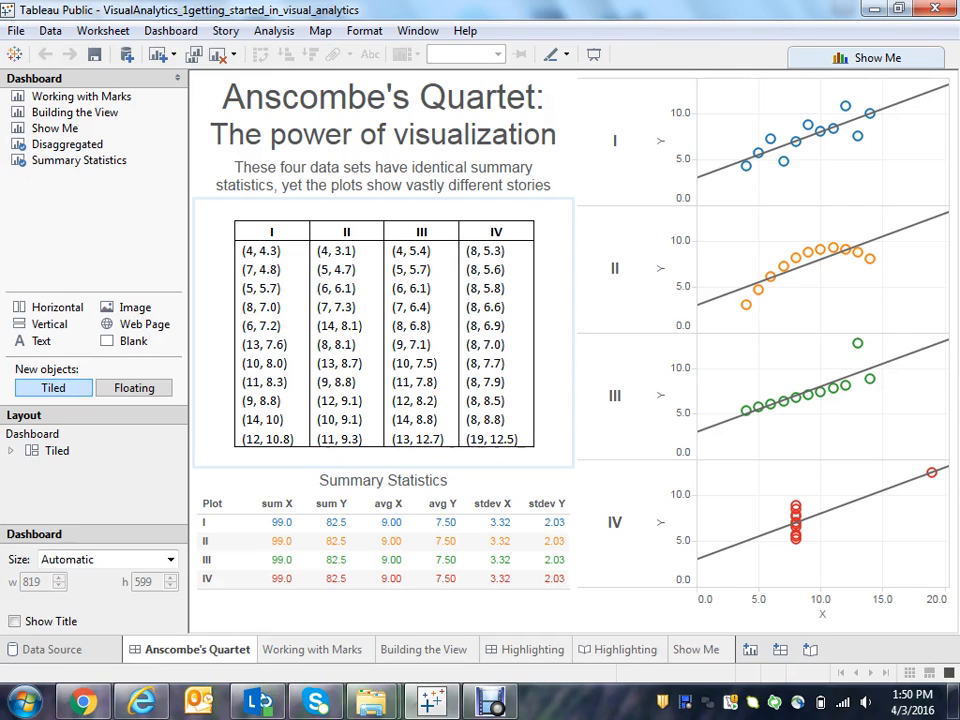
mouse_move(281, 525)
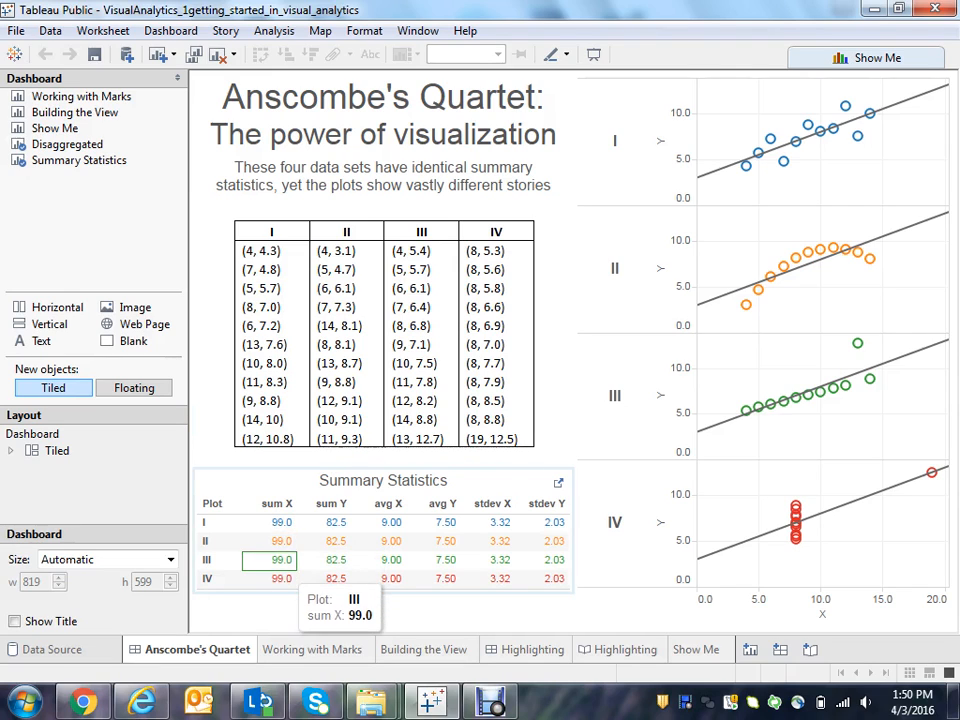
mouse_move(318, 523)
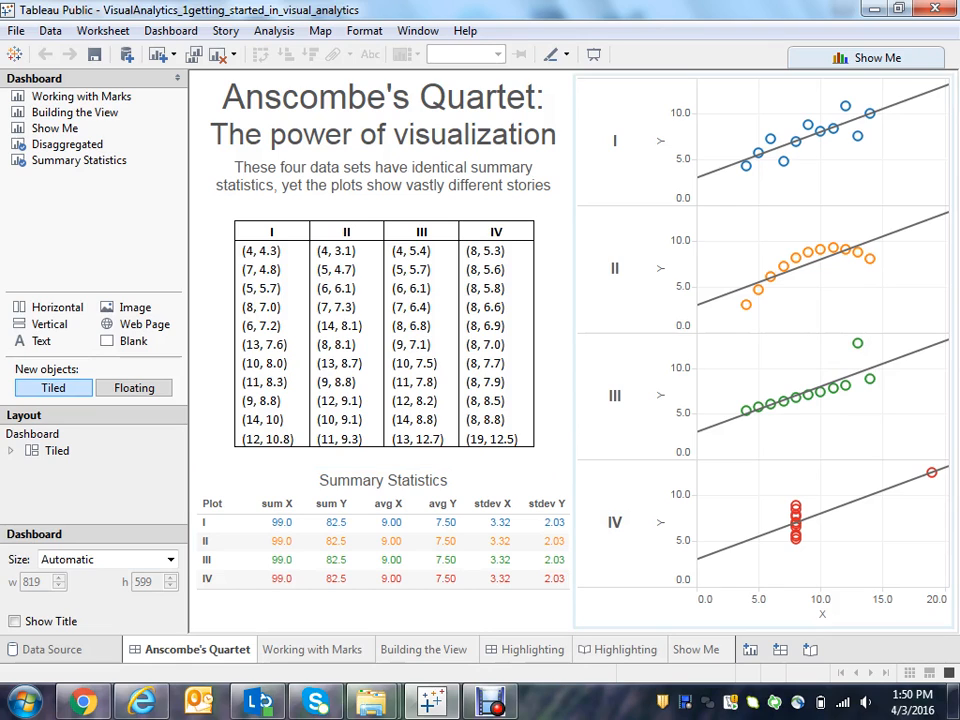
Step: Inspect the outlier in plot III and the dashboard's title, subtitle and data table image, including the options available for the image
mouse_move(857, 343)
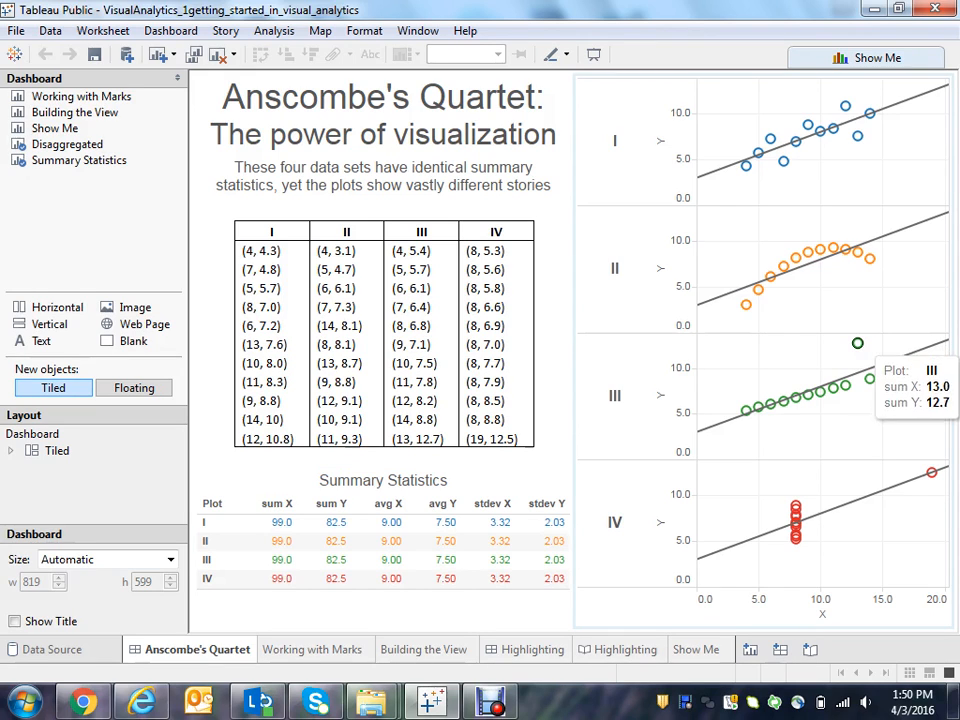
mouse_move(490, 523)
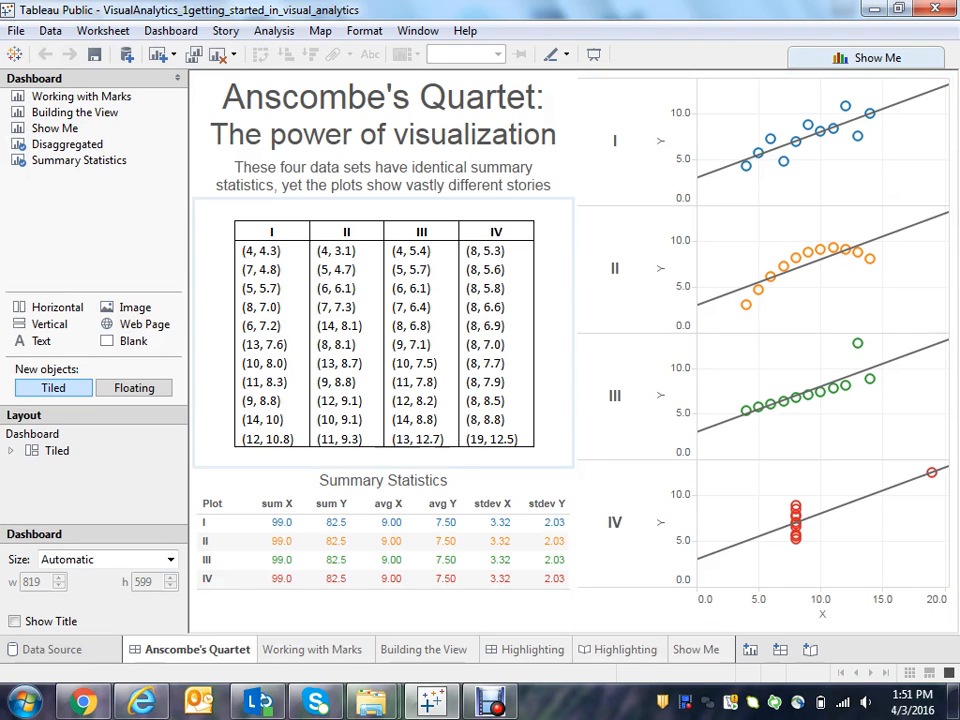
click(384, 333)
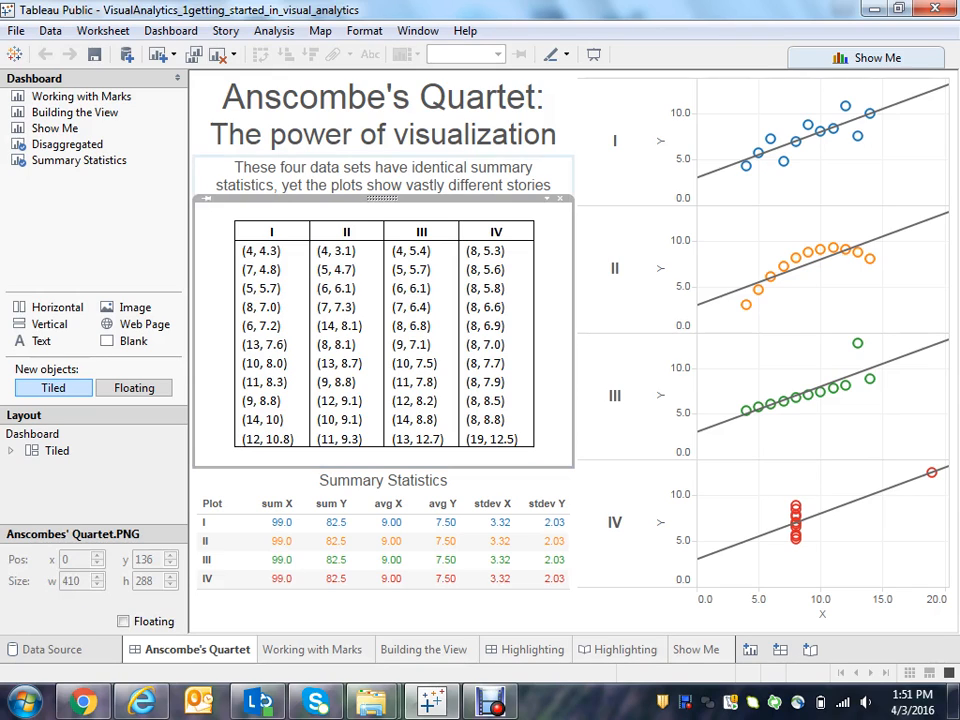
click(384, 116)
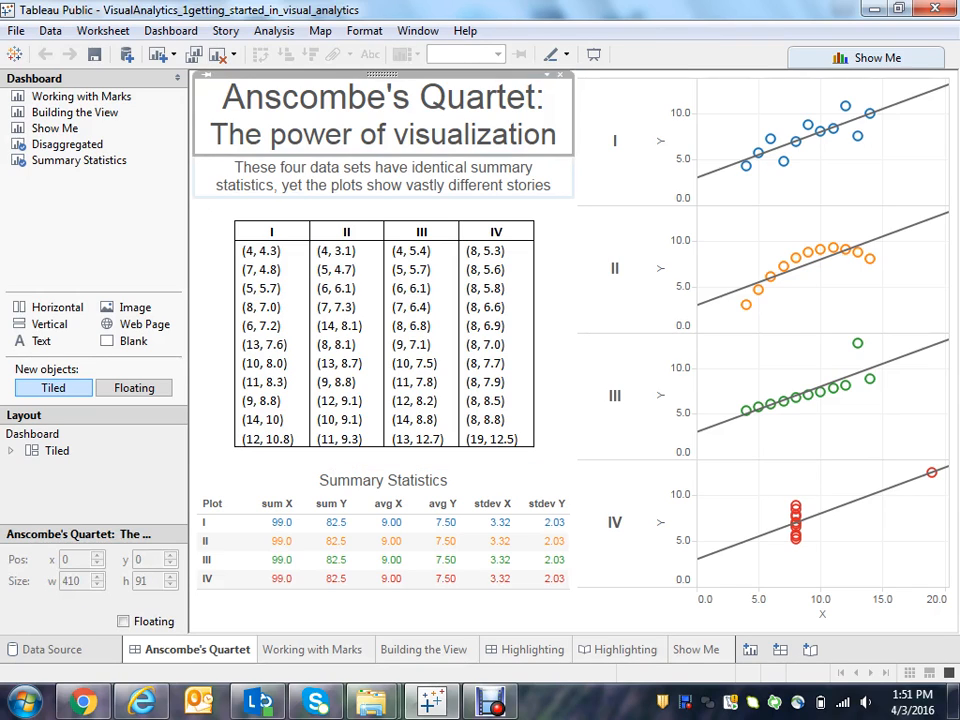
click(384, 177)
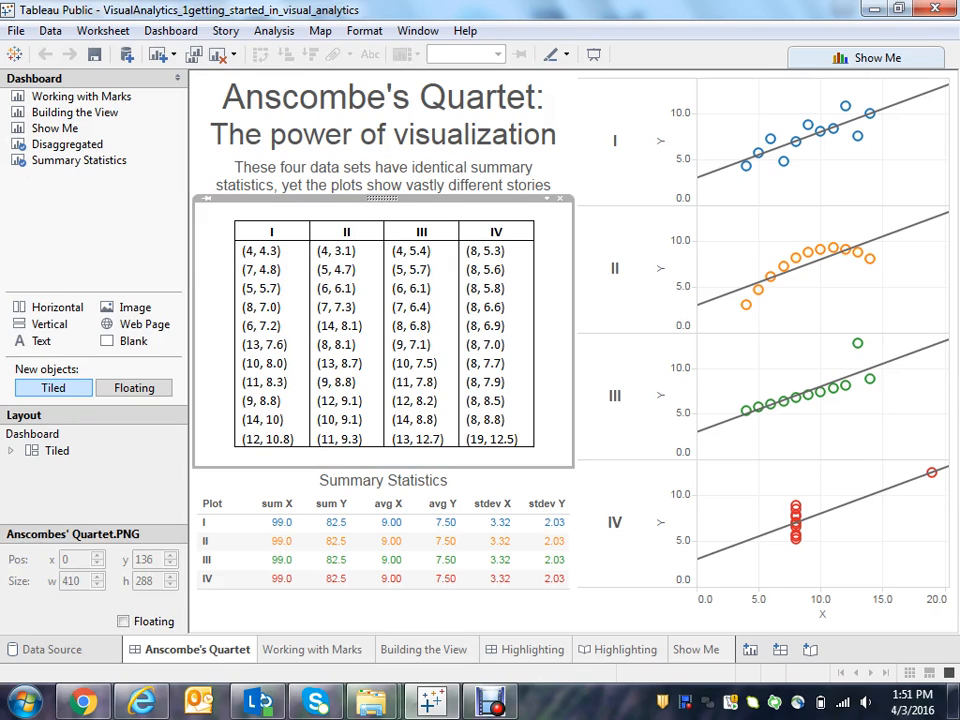
right_click(397, 256)
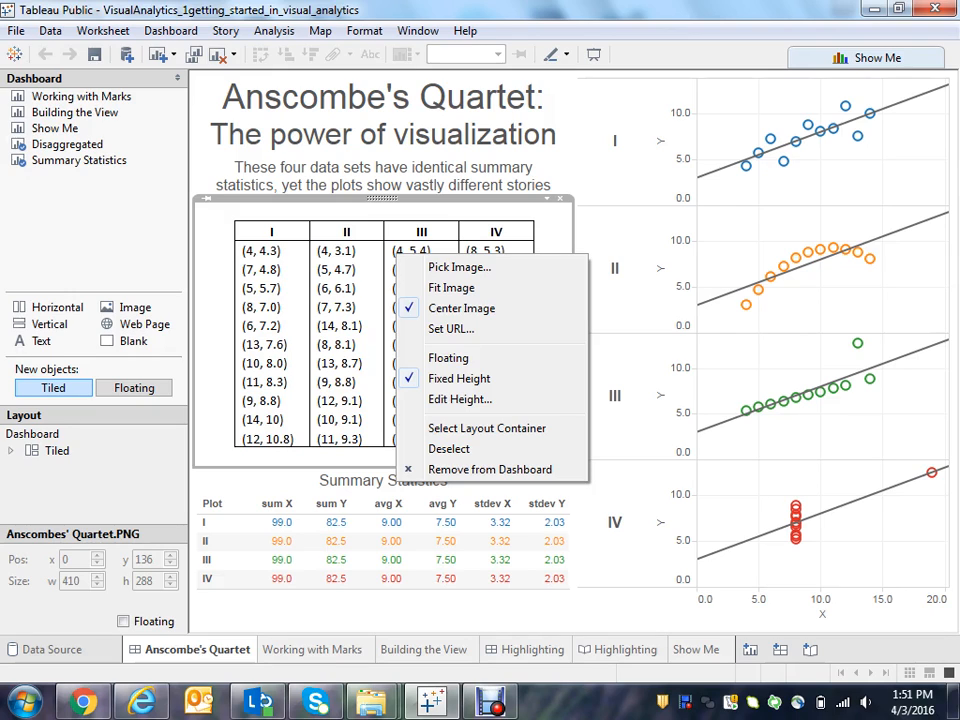
click(331, 503)
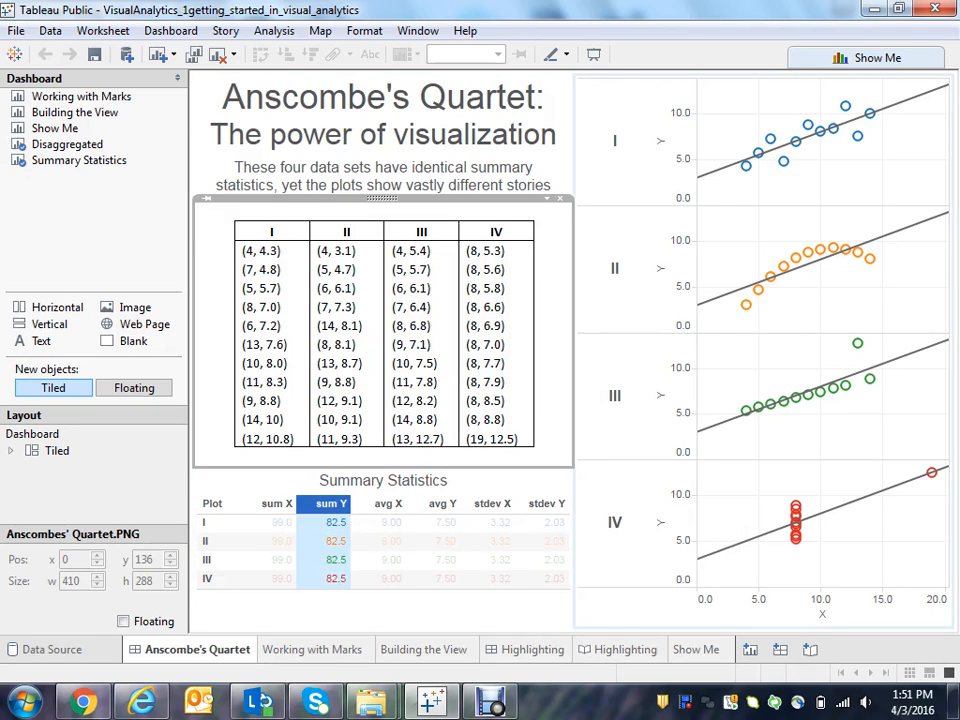
Step: Select the scatter plots and the Summary Statistics table on the dashboard to identify their source worksheets
click(762, 300)
click(674, 400)
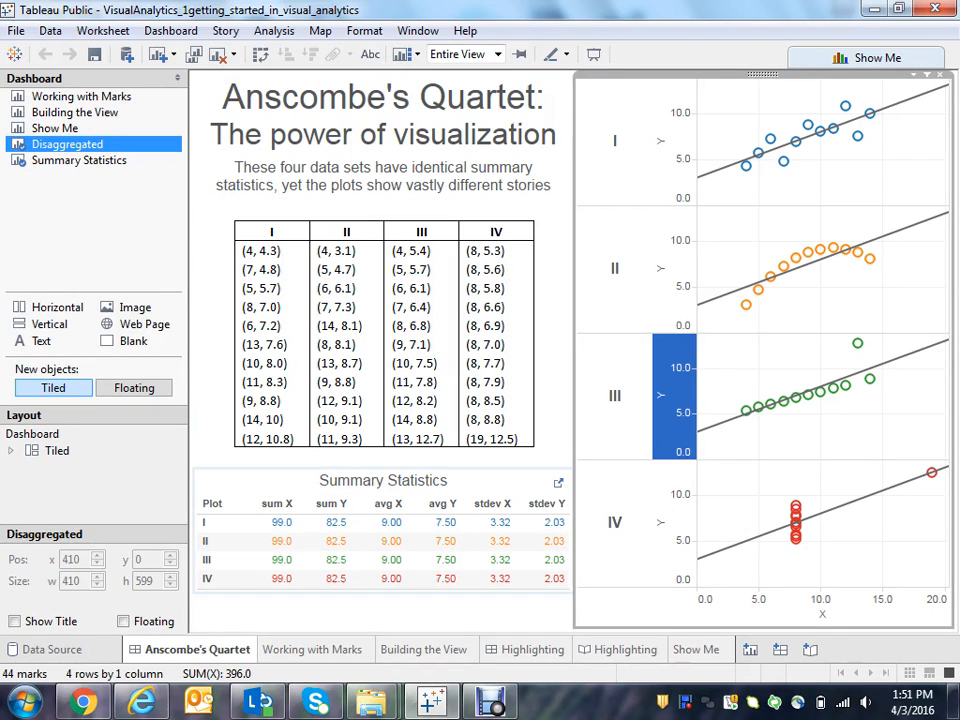
click(425, 482)
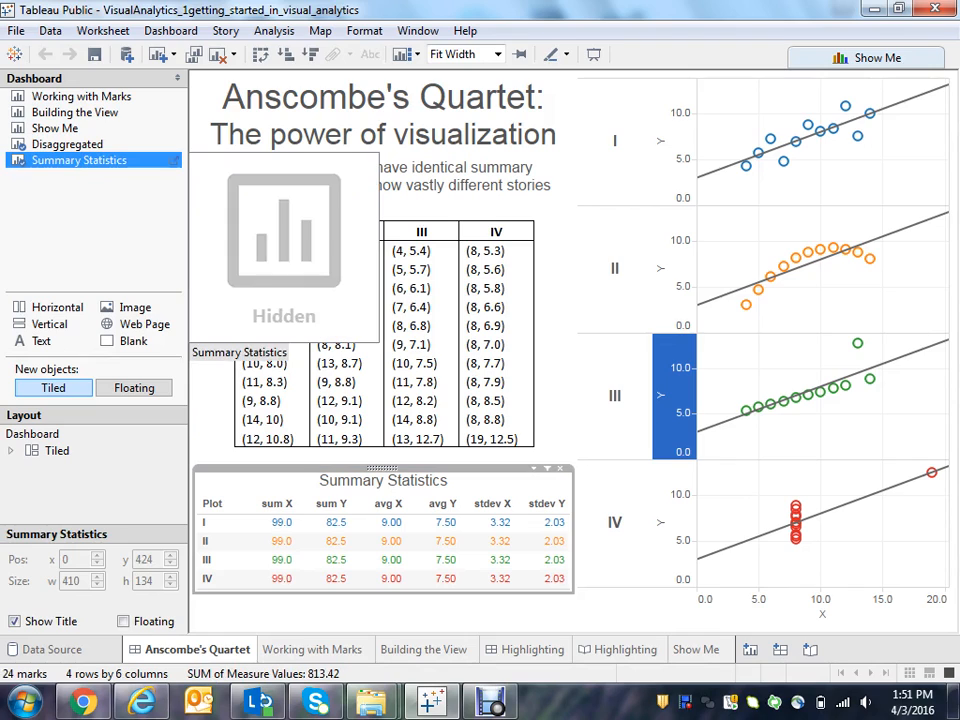
click(80, 144)
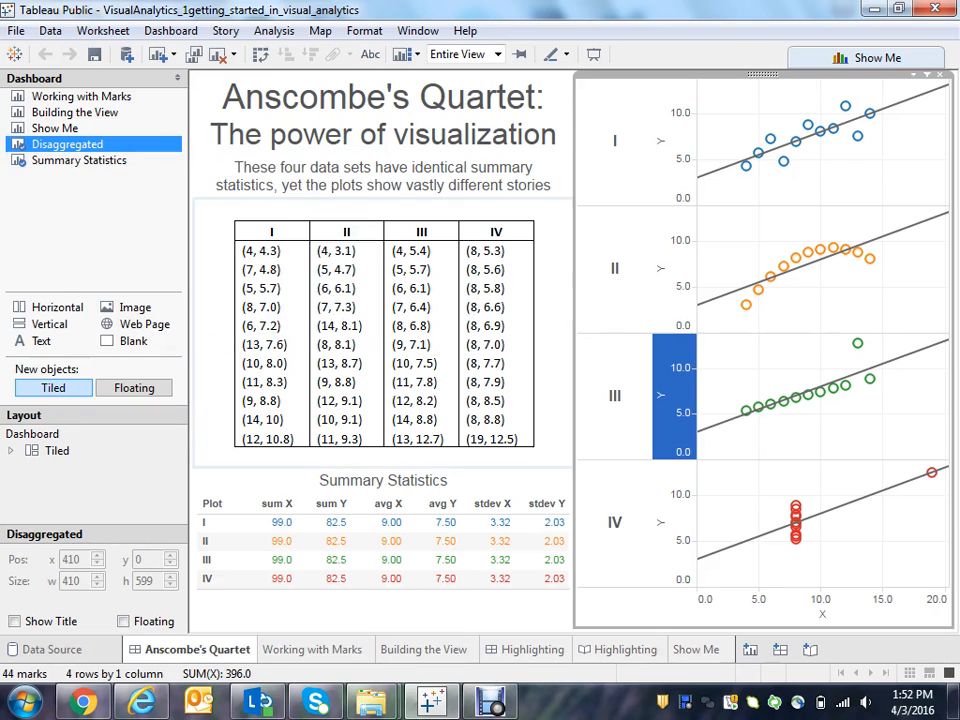
Step: Look through the workbook's other sheets, including Building the View and Show Me, and return to the Anscombe's Quartet dashboard
click(312, 650)
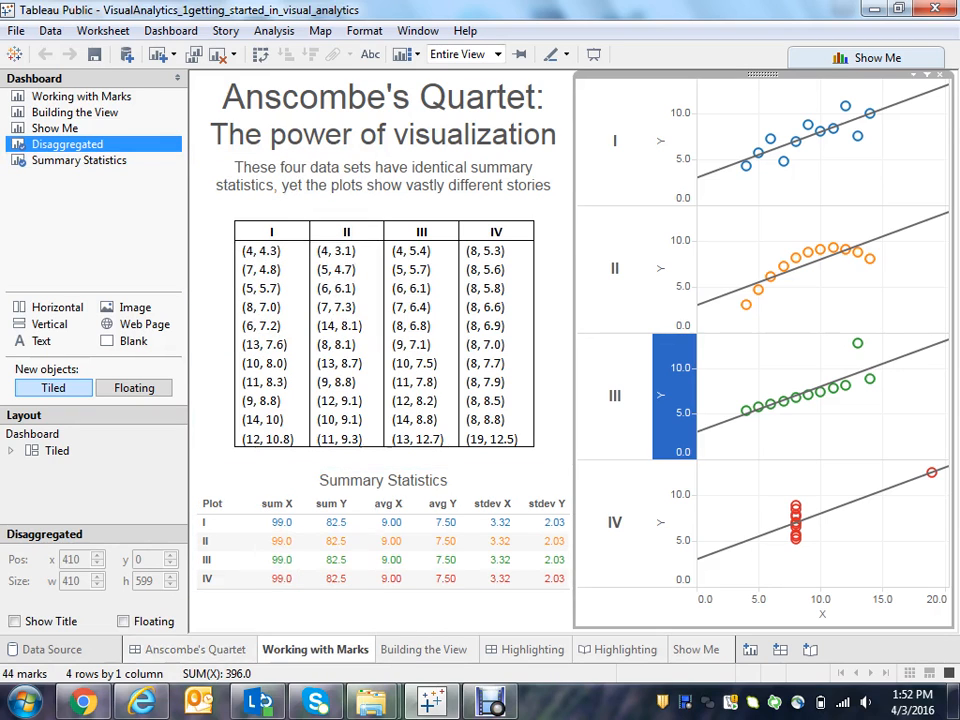
click(426, 650)
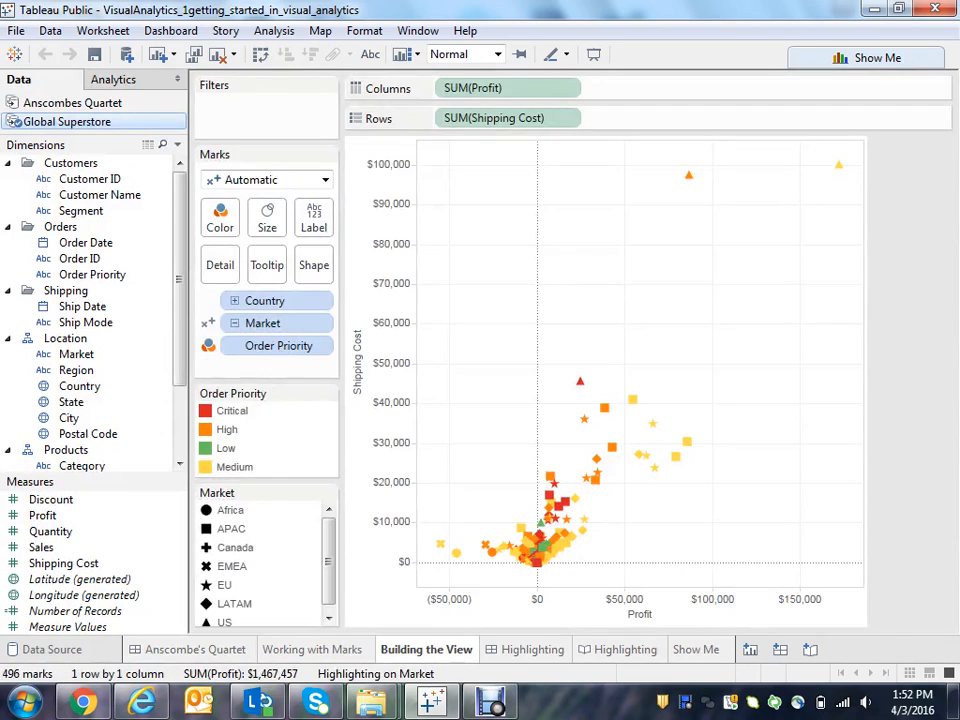
key(ctrl+Tab)
key(ctrl+Tab)
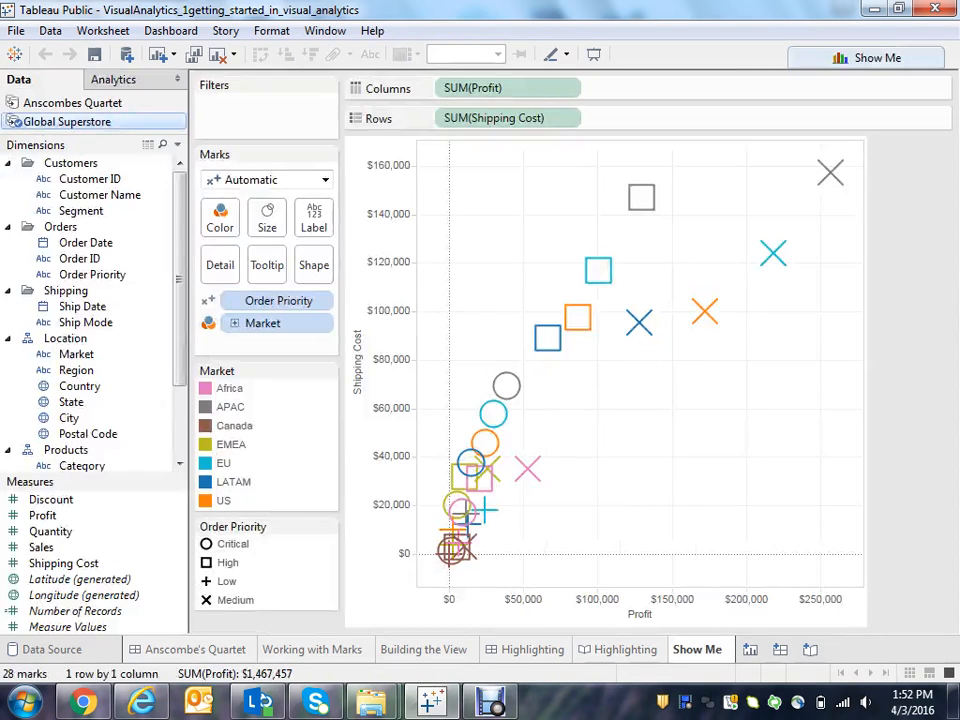
key(ctrl+Tab)
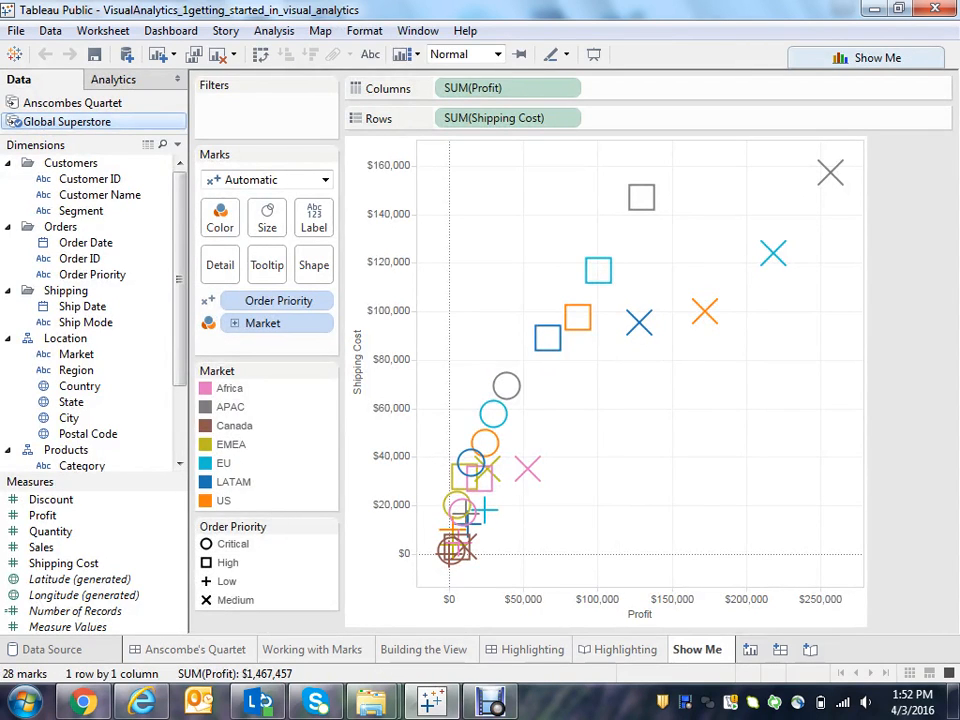
key(ctrl+Tab)
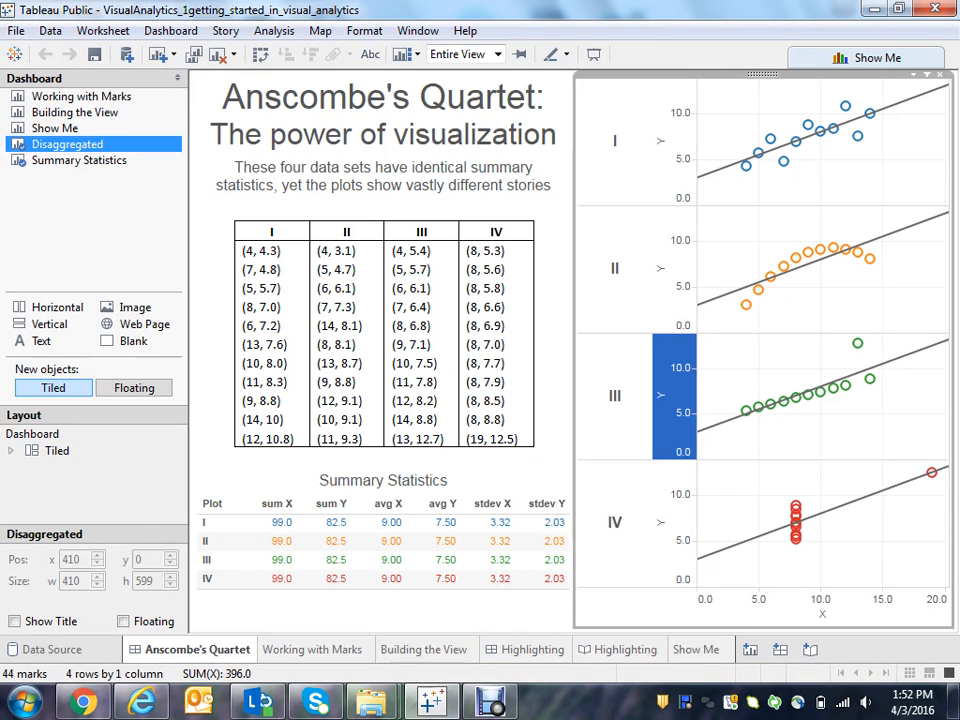
Step: Unhide all worksheets used in the Anscombe's Quartet dashboard
mouse_move(197, 650)
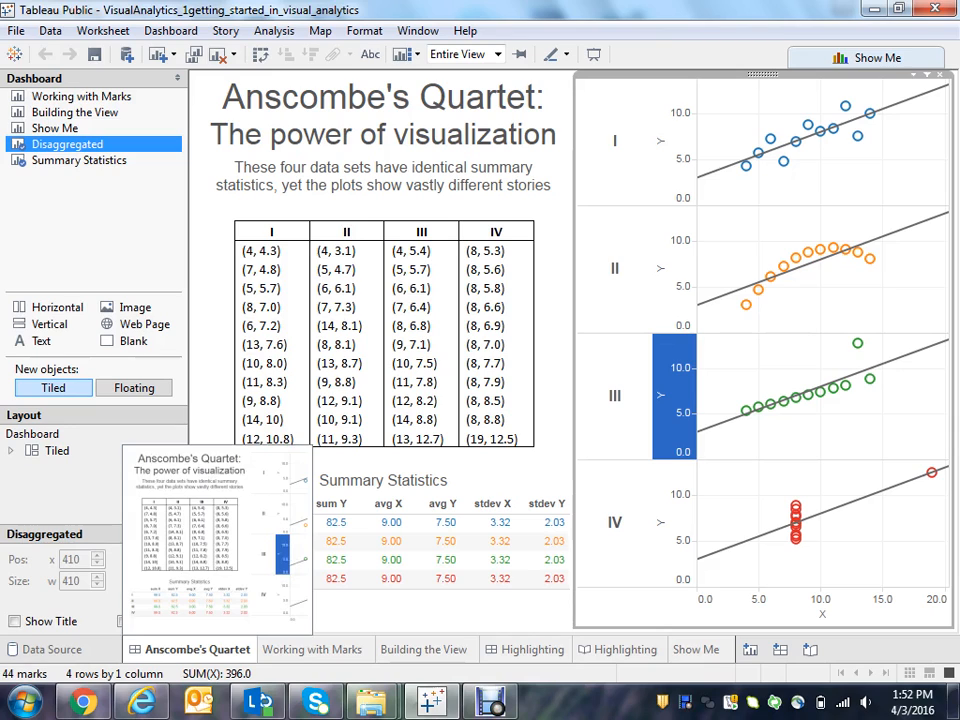
right_click(186, 650)
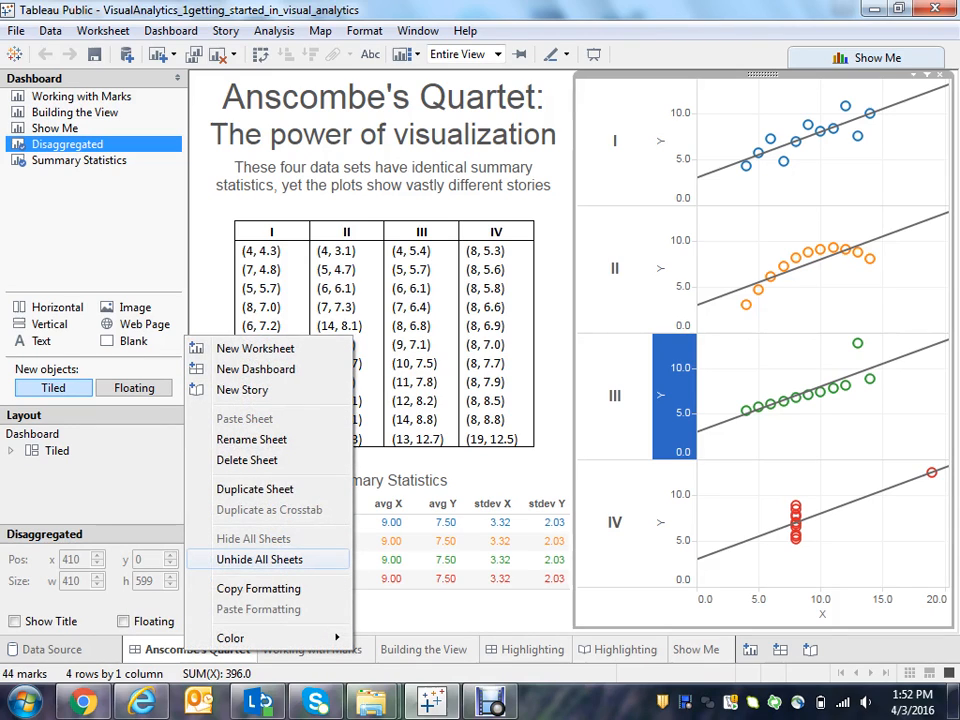
click(260, 560)
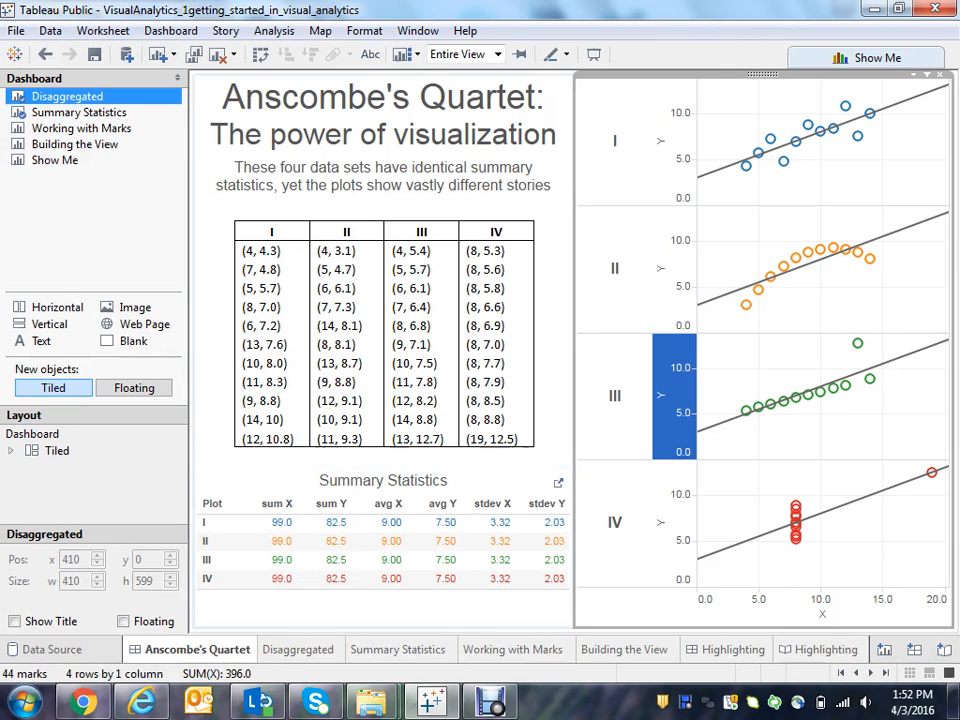
Step: View the Disaggregated and Summary Statistics worksheets to compare how each one is built, ending on Disaggregated
click(298, 650)
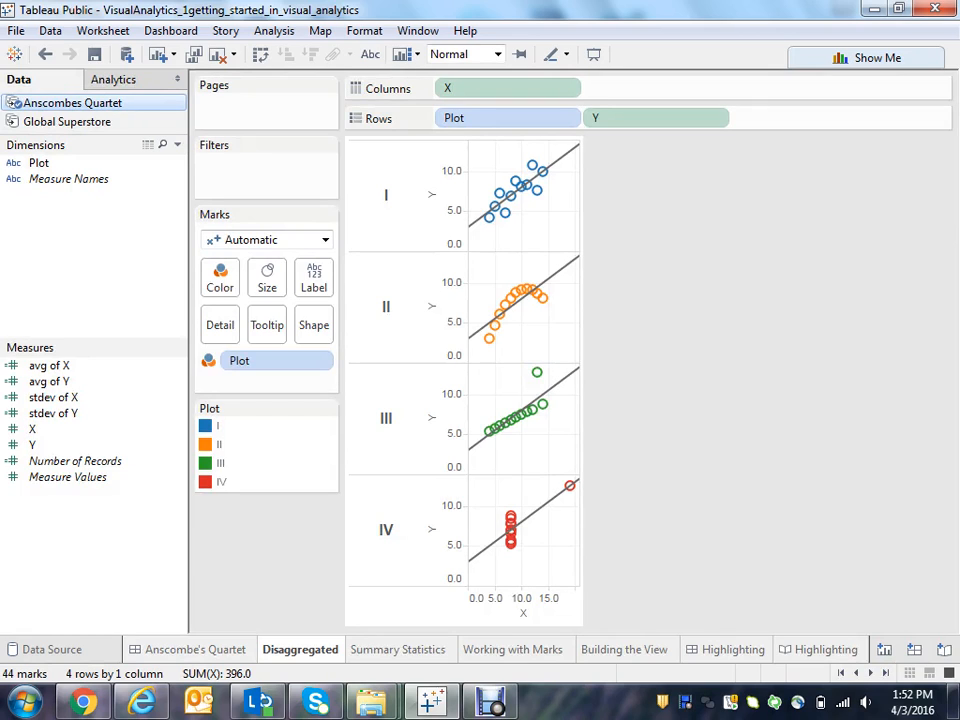
click(399, 650)
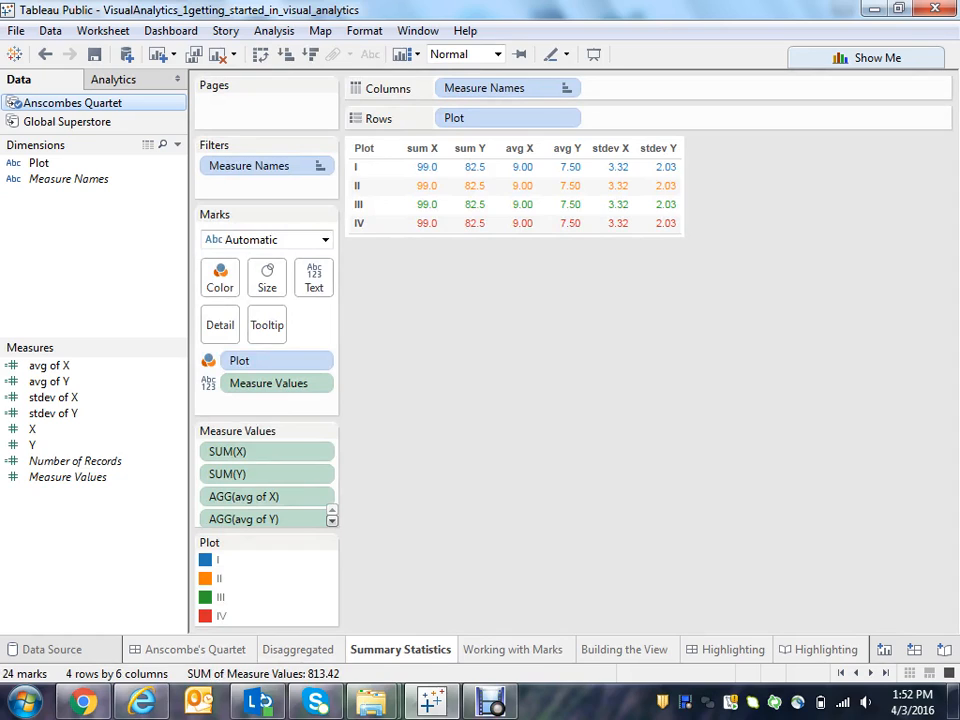
click(299, 650)
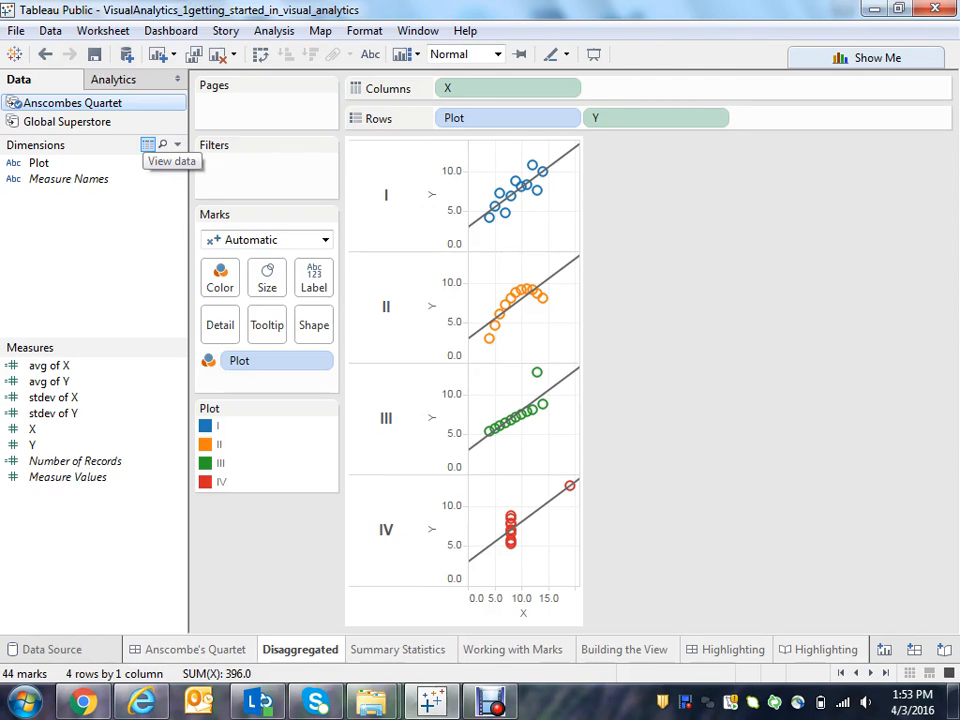
Step: Examine the underlying records of the Anscombes Quartet data source and the fields of the Global Superstore data source
click(148, 144)
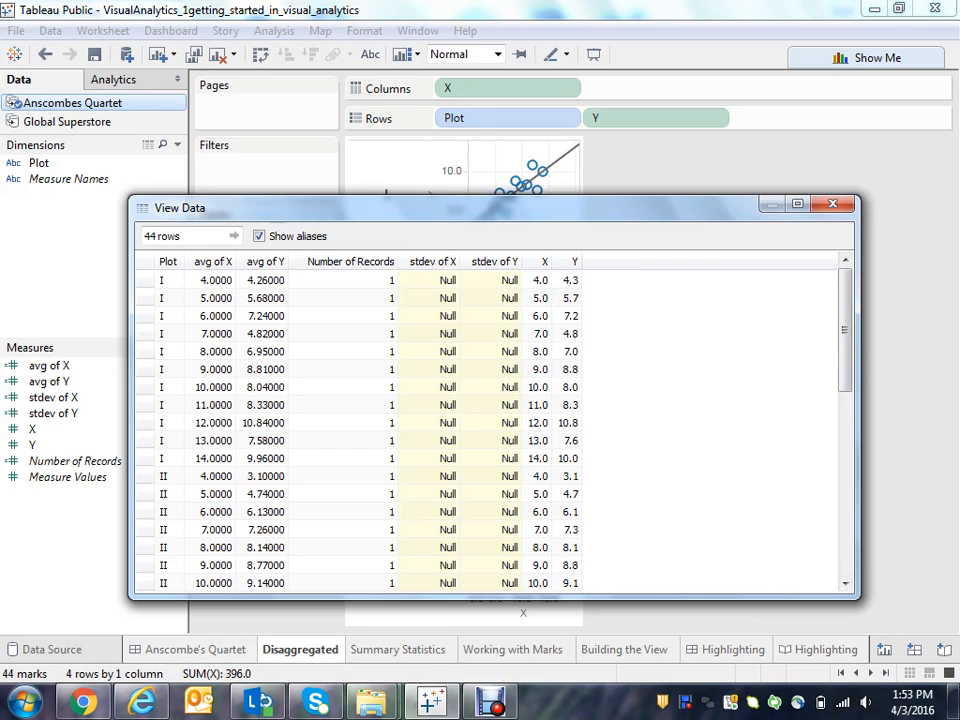
scroll(490, 430, down, 7)
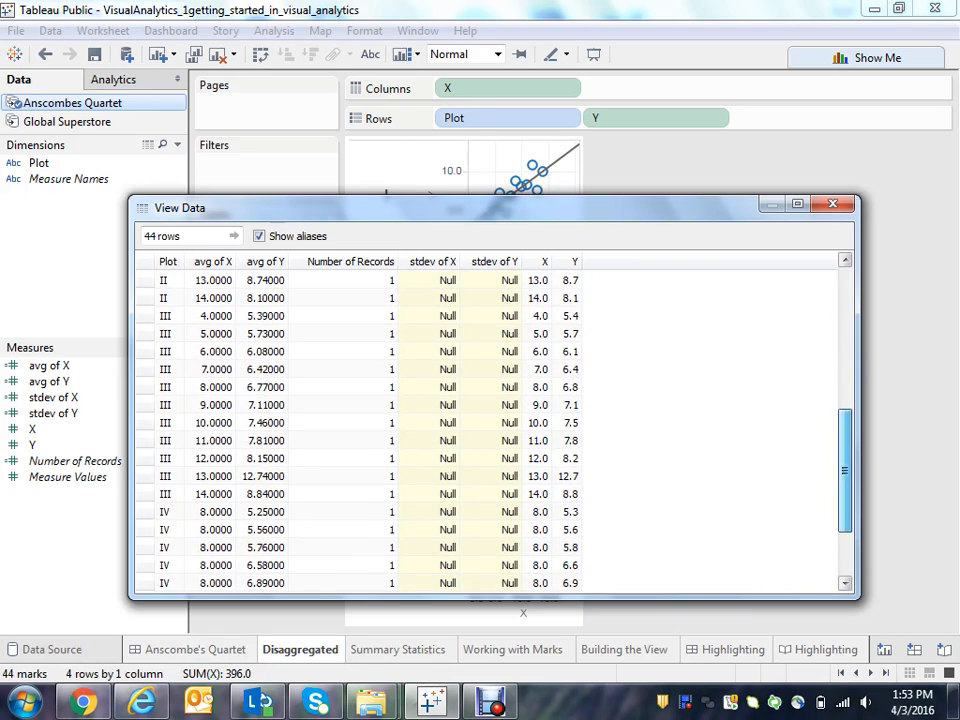
scroll(490, 430, up, 7)
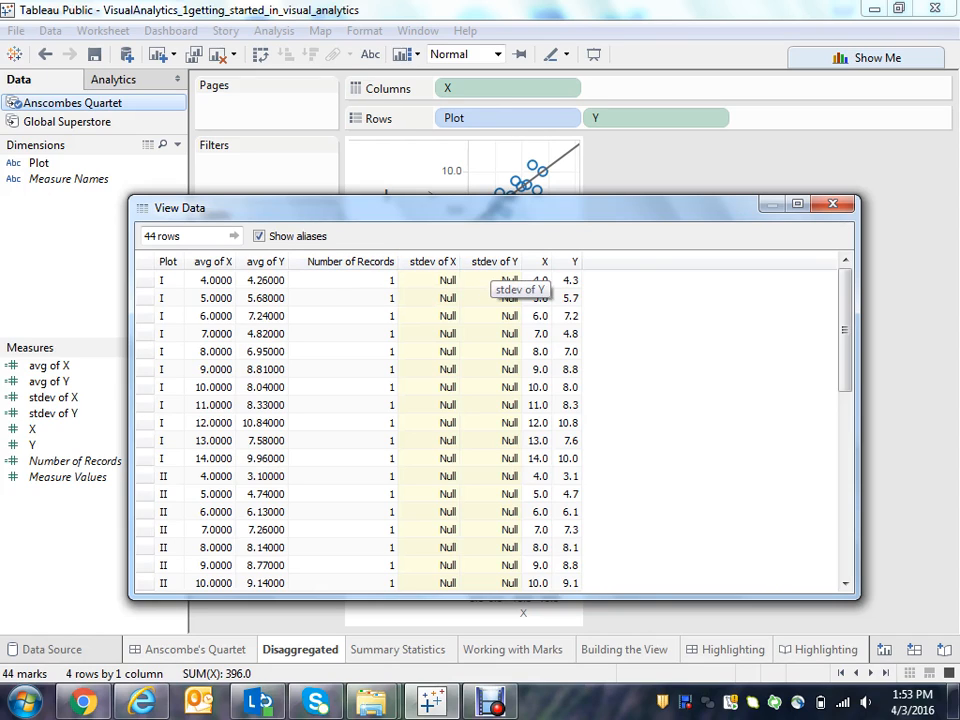
click(833, 204)
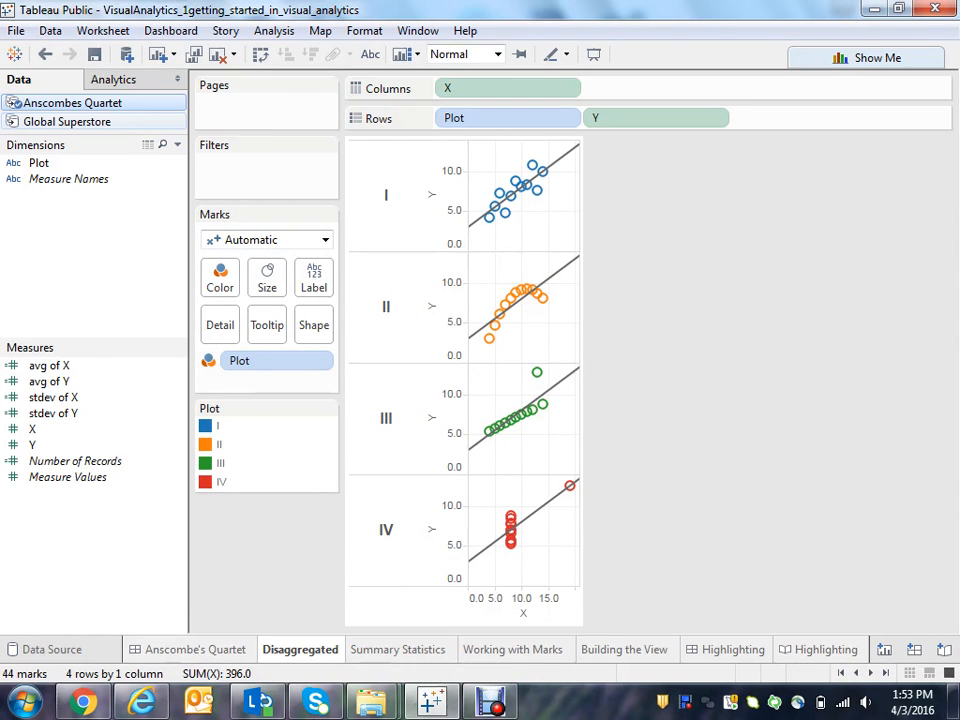
click(67, 122)
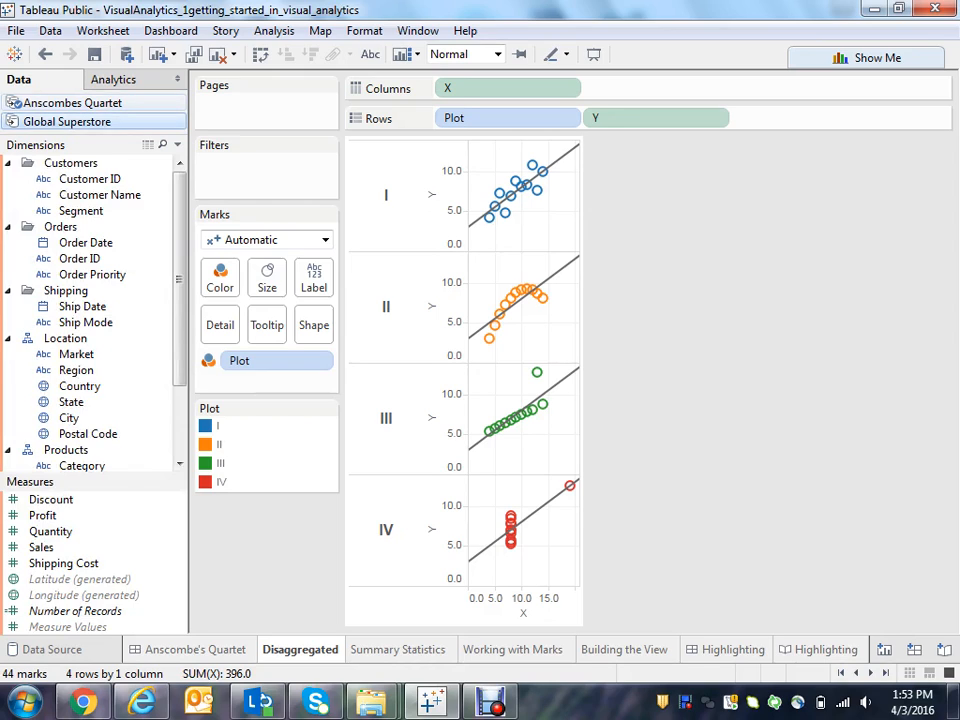
click(14, 104)
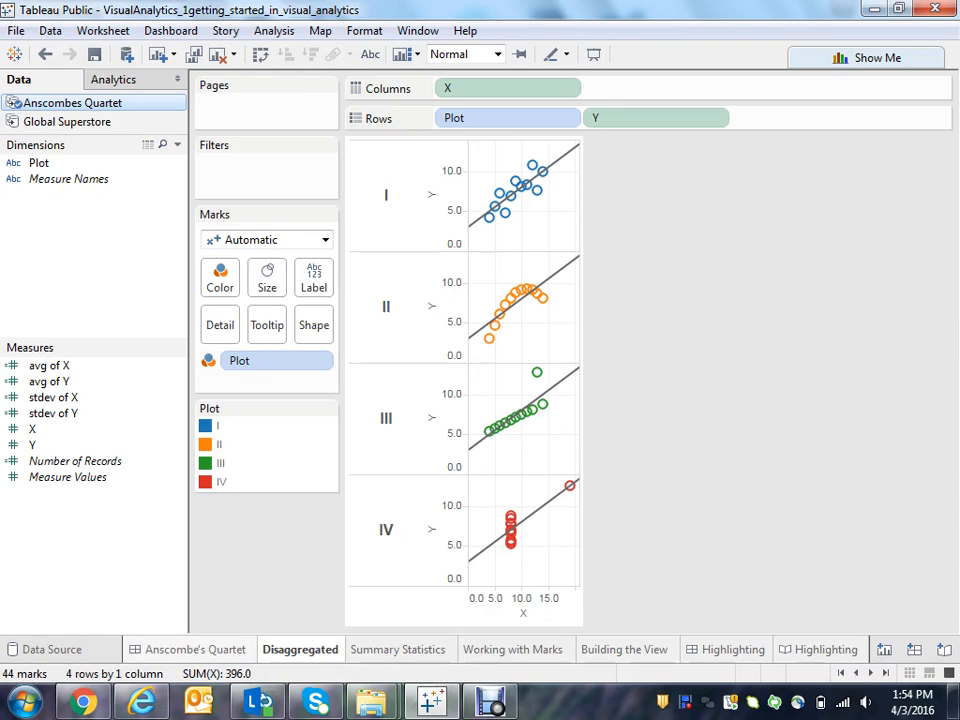
Step: Hide all worksheets of the Anscombe's Quartet dashboard and unhide them again
click(190, 649)
right_click(210, 649)
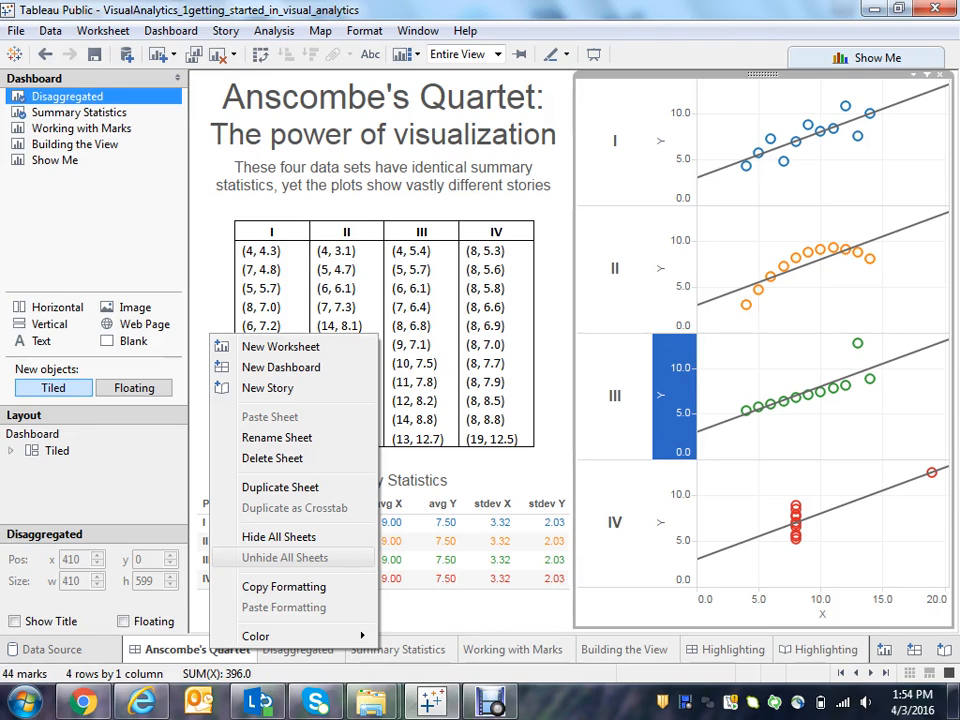
click(278, 537)
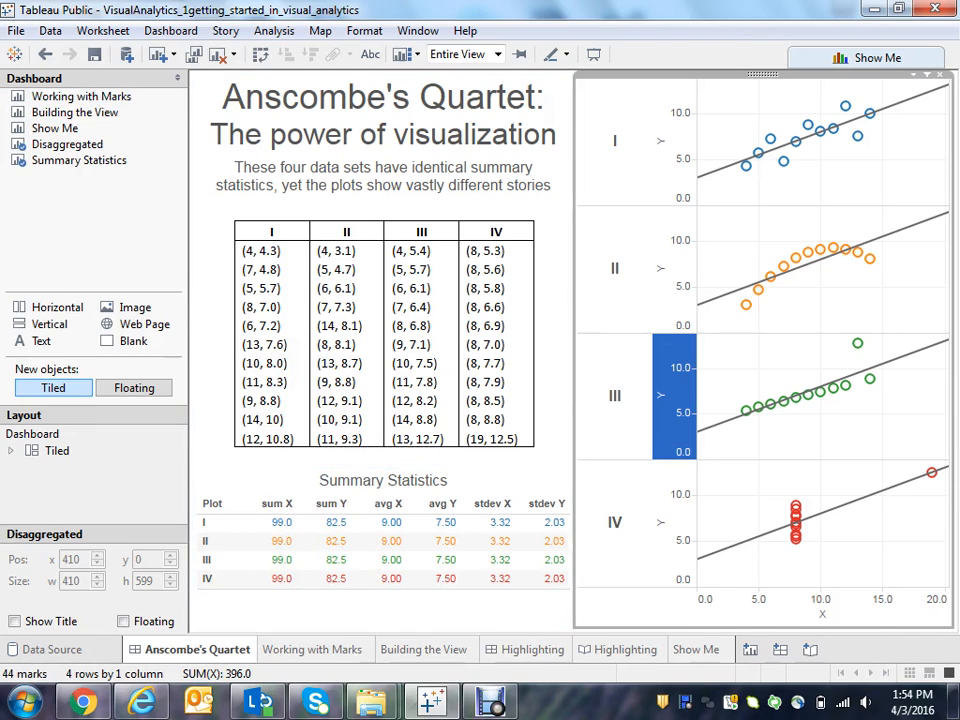
right_click(211, 649)
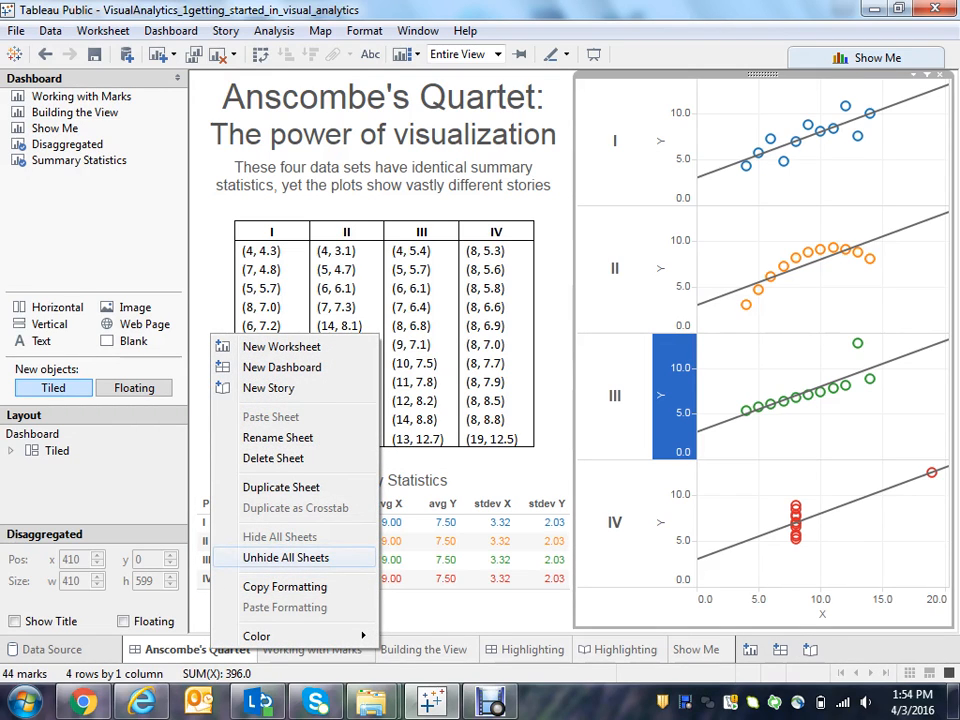
click(285, 557)
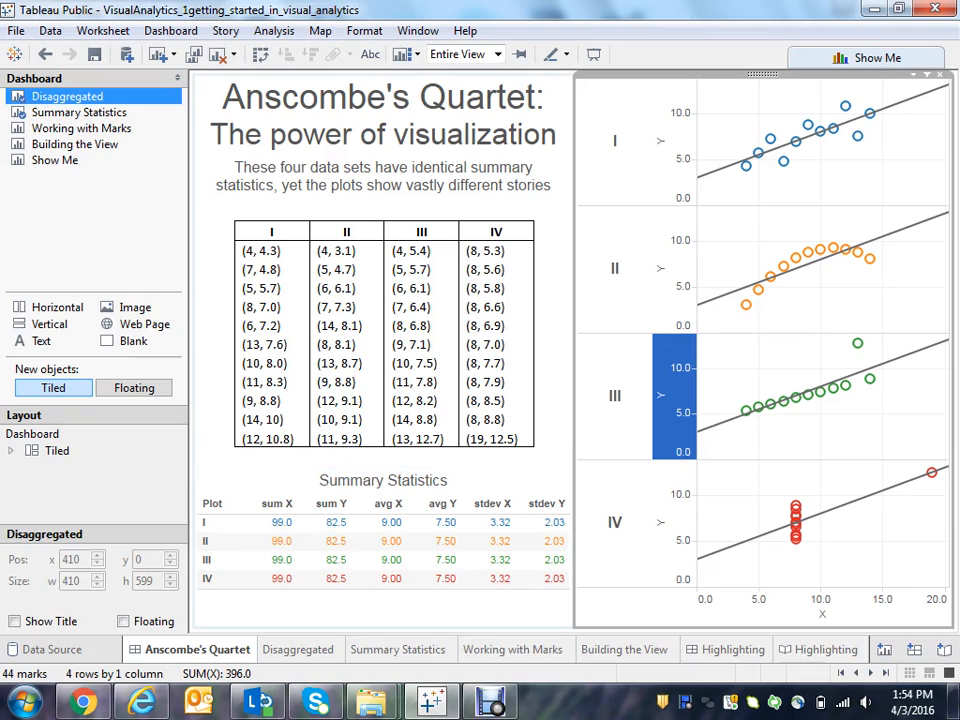
Step: Create a new worksheet from the Anscombes Quartet data with X on Columns and Plot and Y on Rows
click(298, 650)
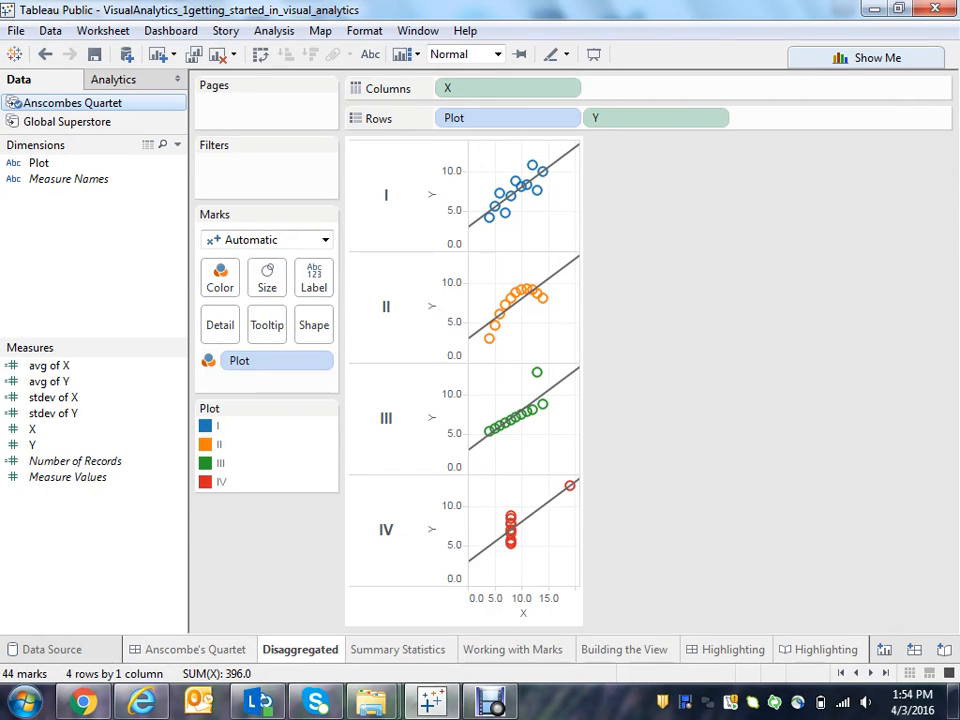
mouse_move(820, 650)
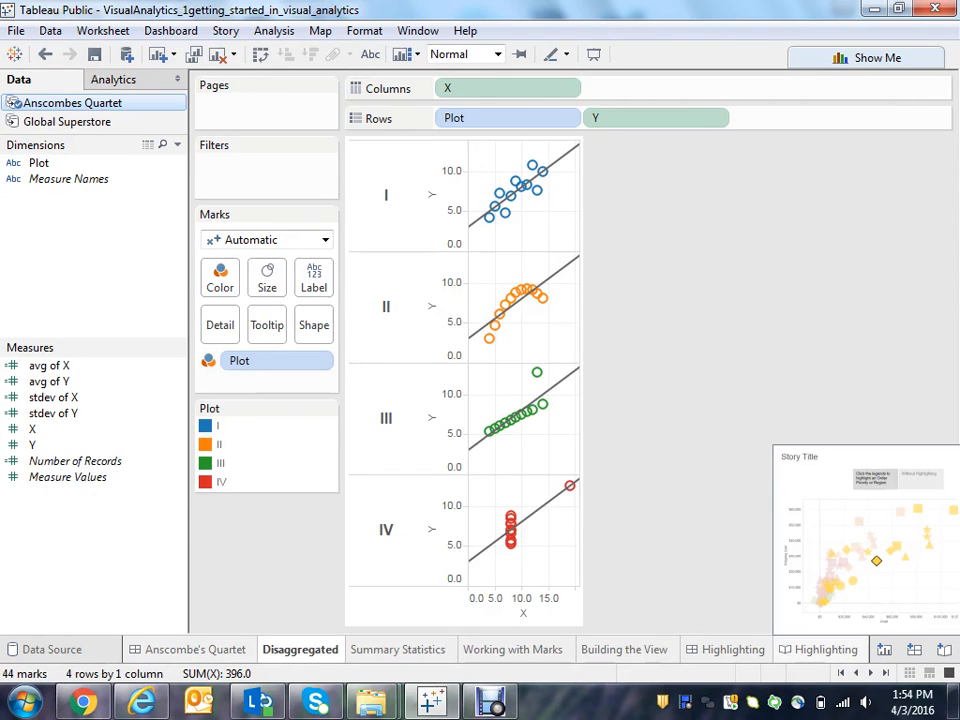
click(884, 650)
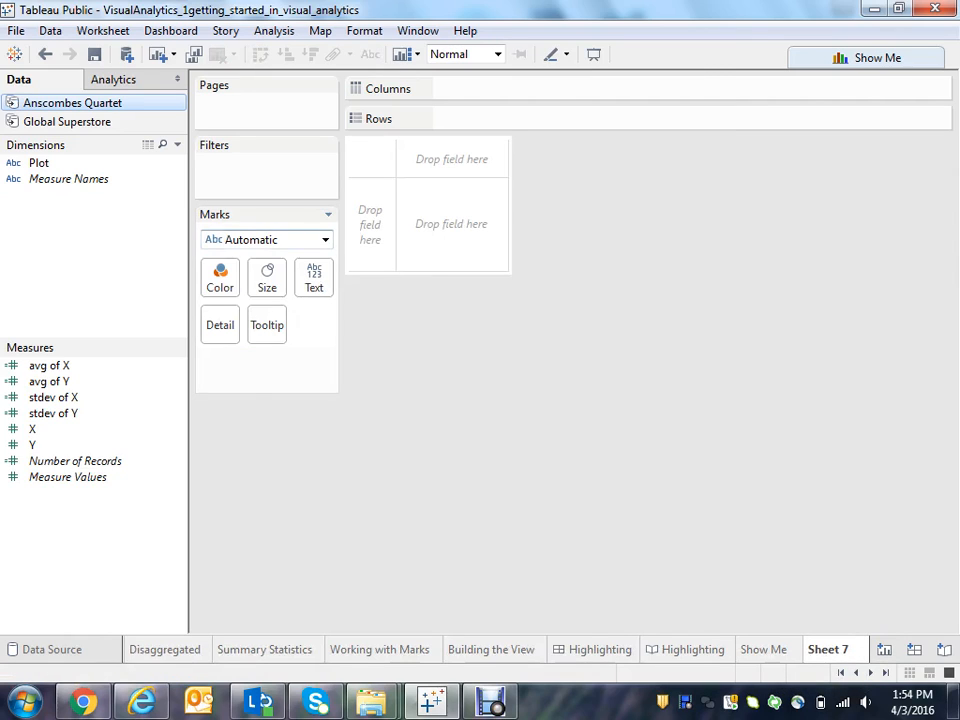
click(325, 240)
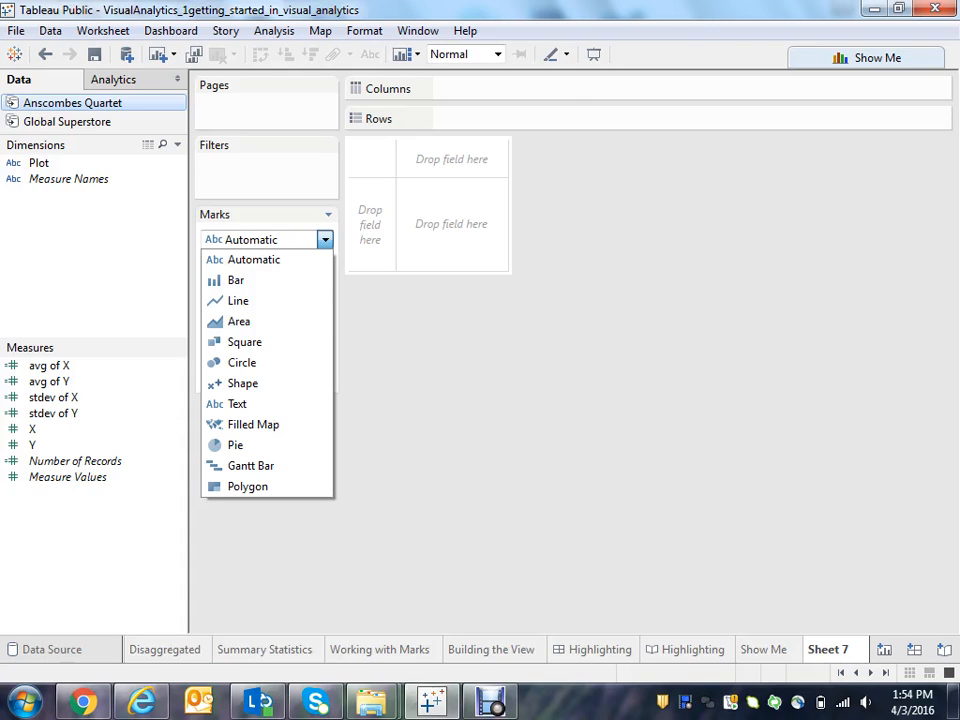
double_click(38, 162)
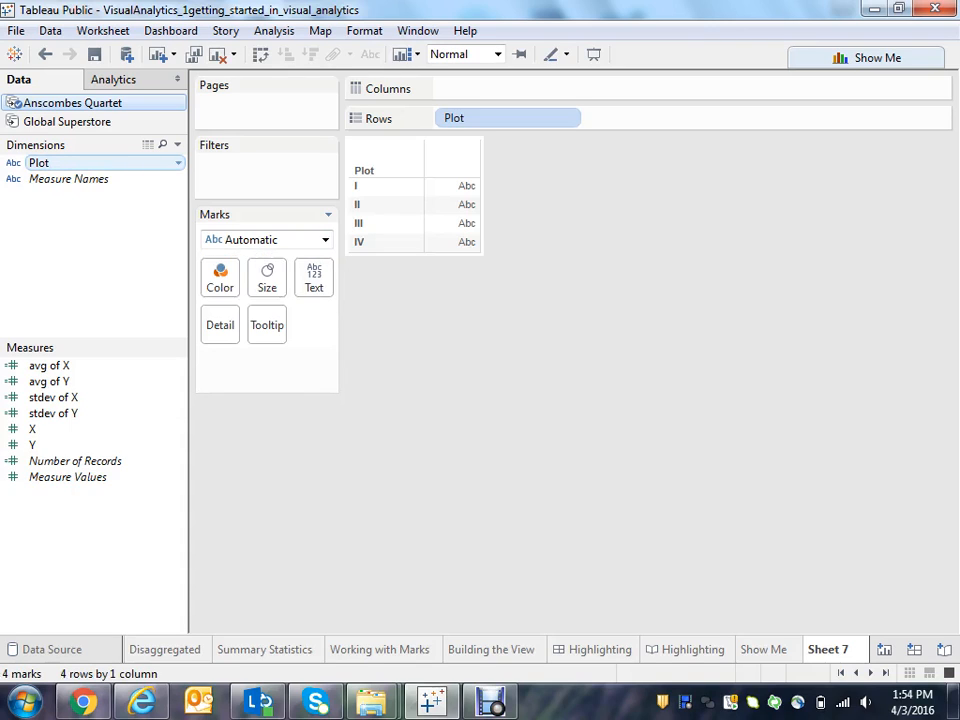
click(356, 186)
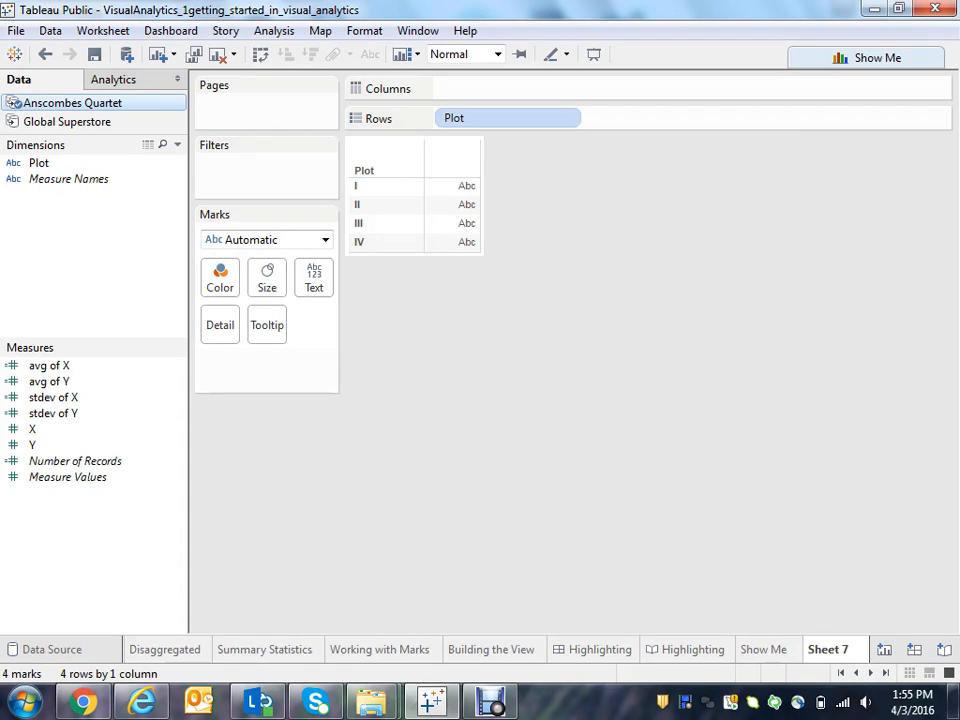
drag(32, 429, 385, 89)
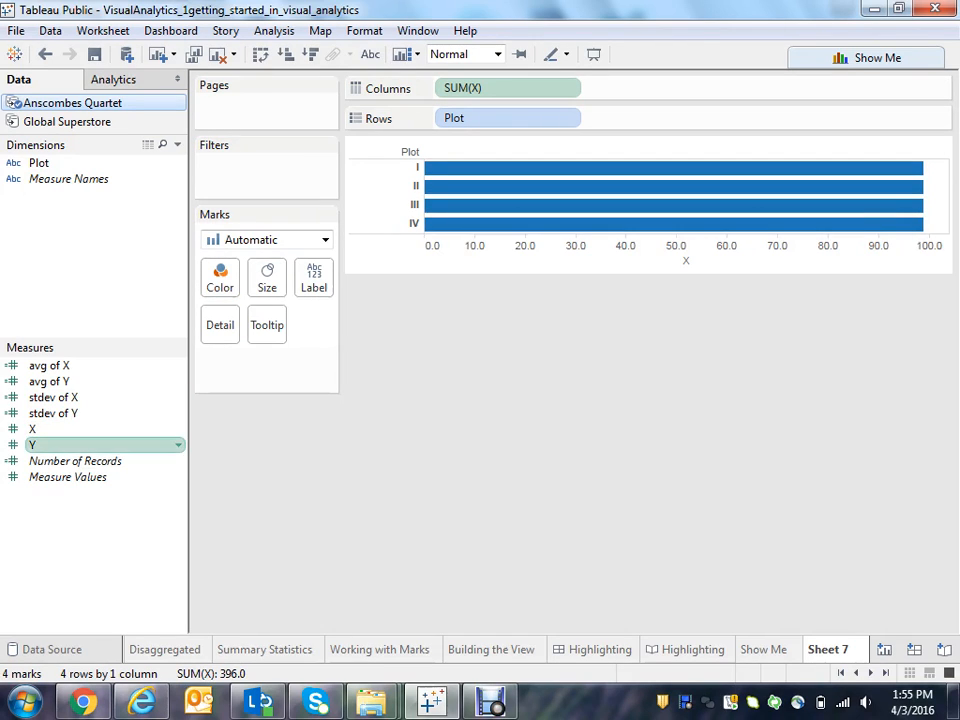
drag(40, 444, 605, 122)
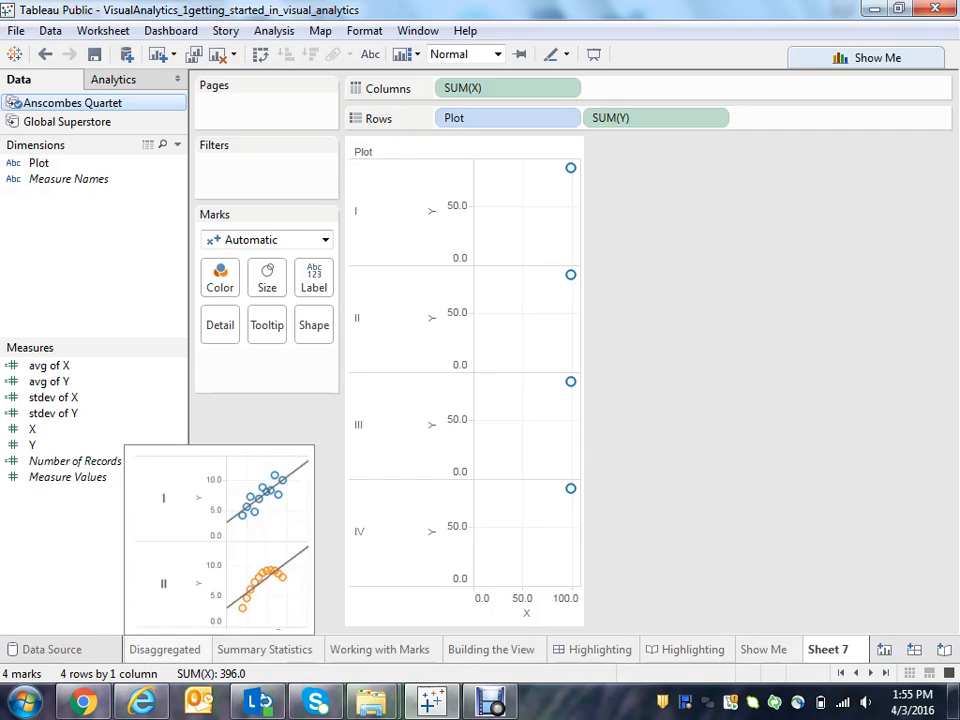
Step: Check the Disaggregated worksheet's name and rename the new worksheet as Dis2
click(165, 649)
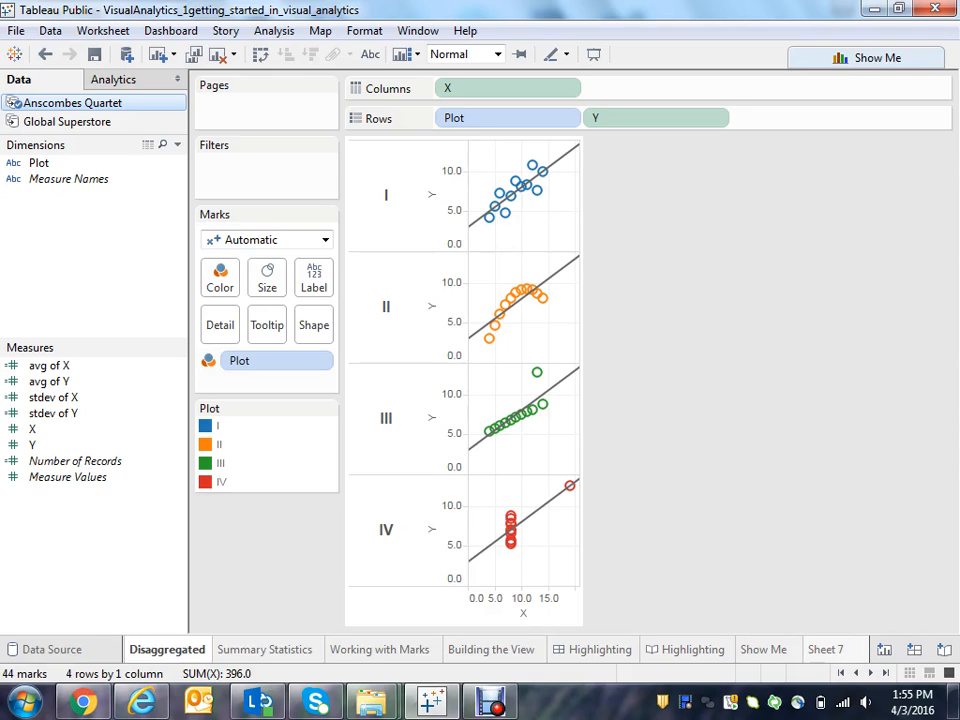
click(827, 650)
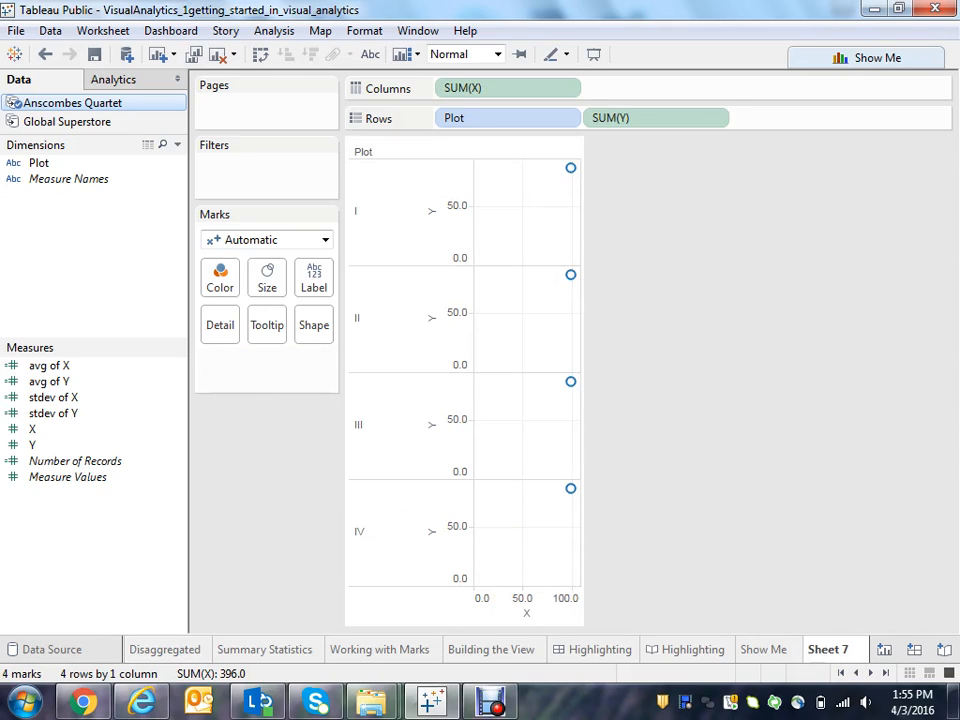
right_click(827, 650)
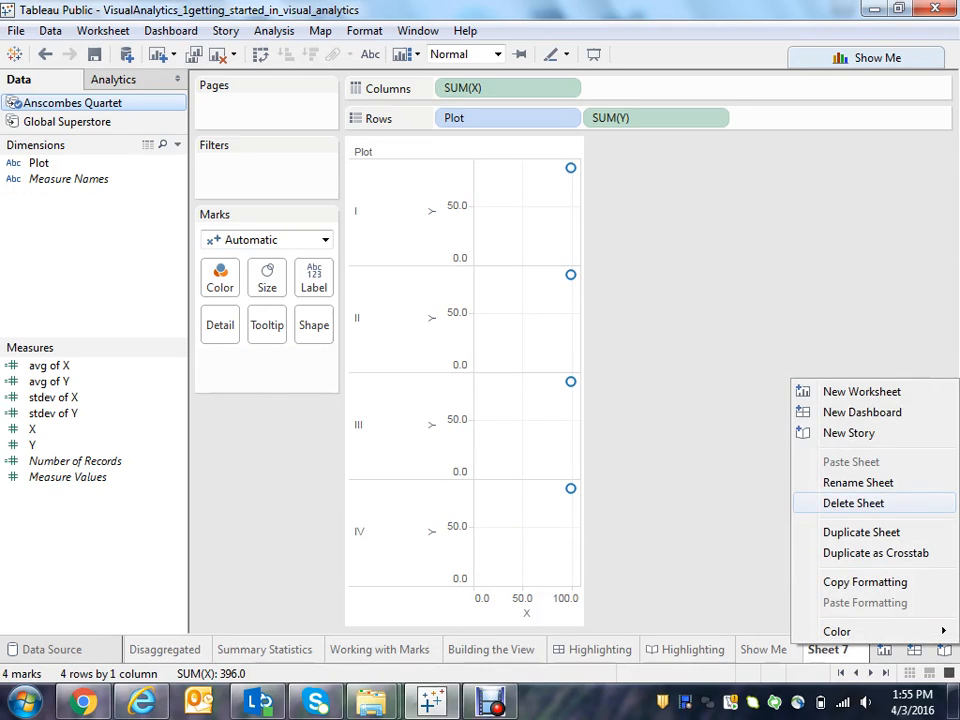
key(Return)
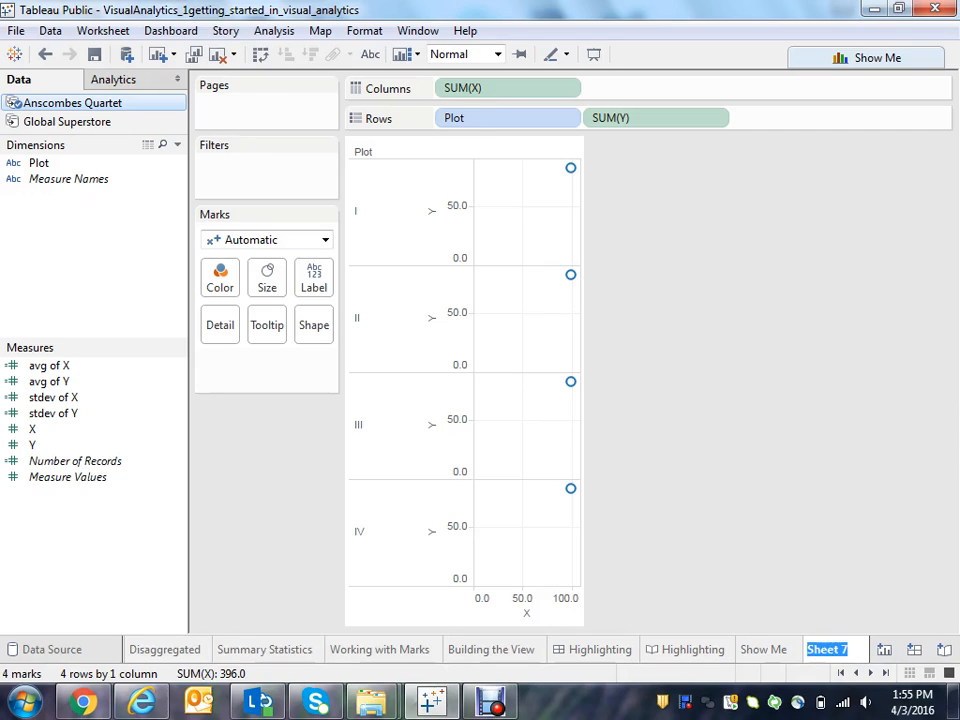
text(Dis2)
key(Return)
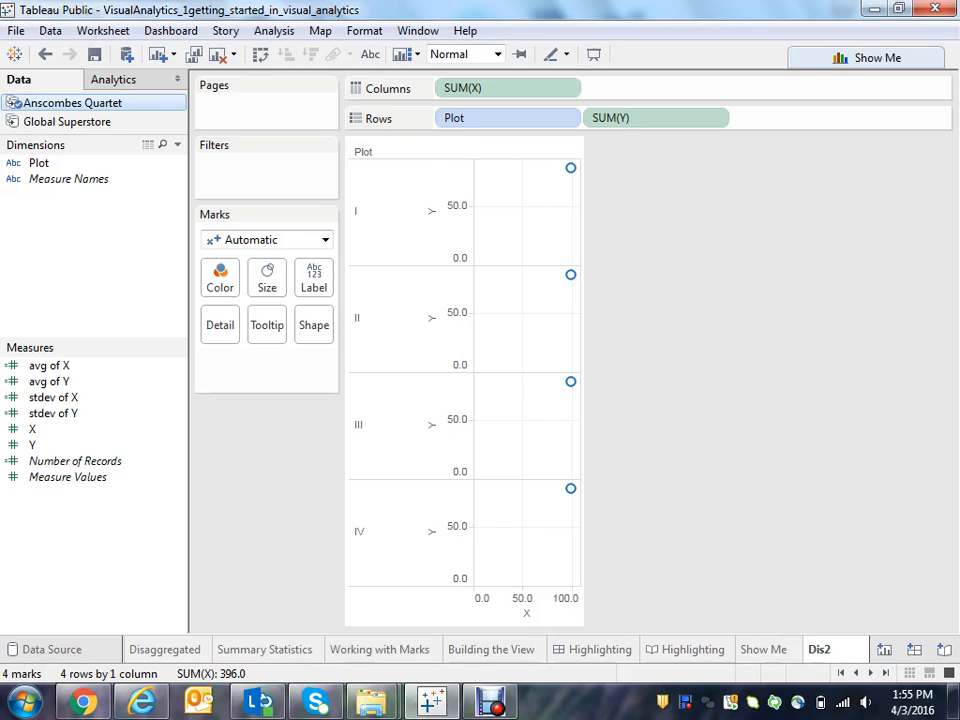
Step: Turn off Aggregate Measures for the Dis2 worksheet and color its marks by Plot
click(272, 31)
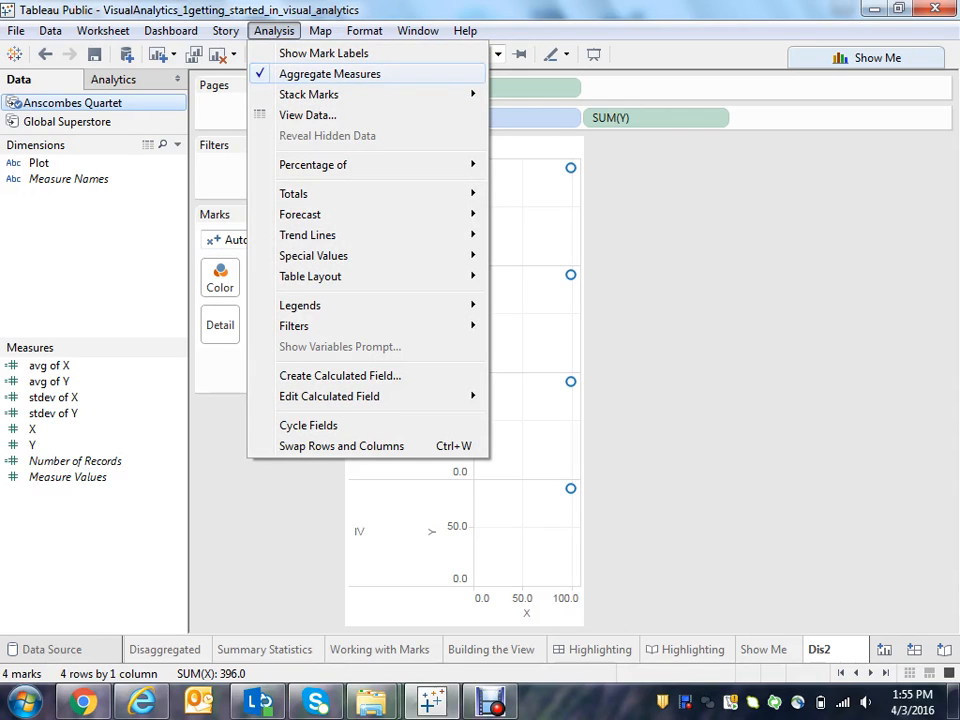
click(330, 74)
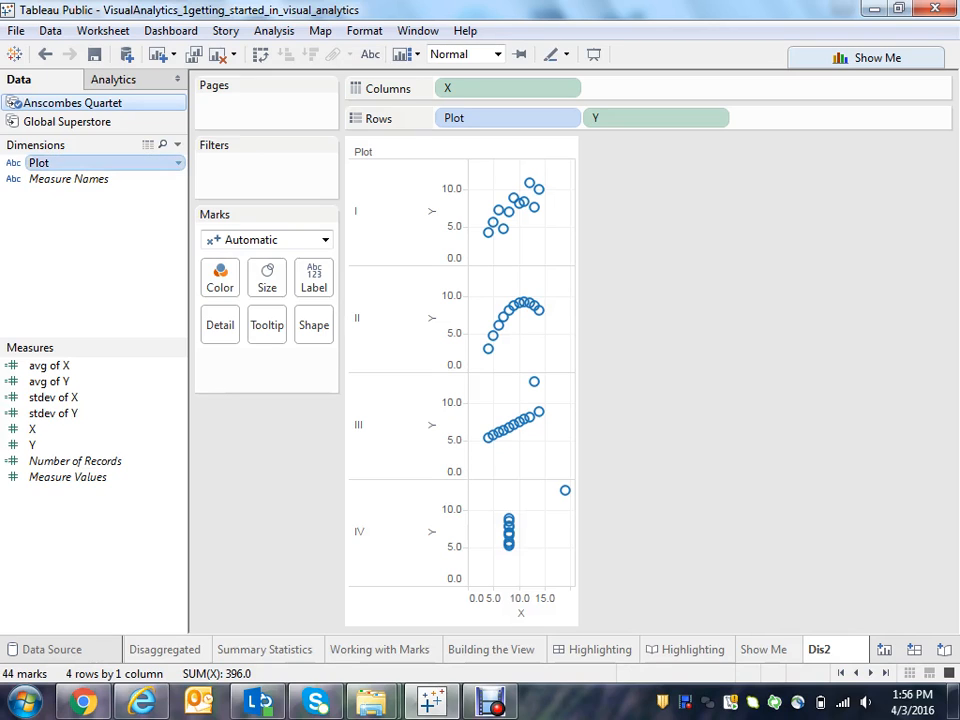
drag(38, 162, 218, 278)
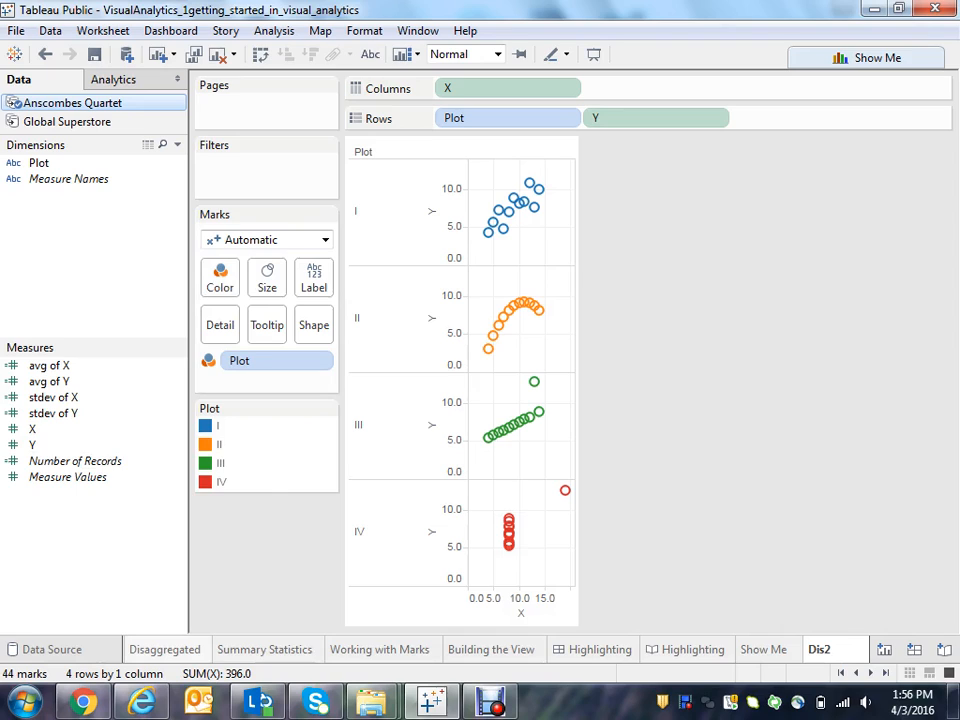
Step: Compare Dis2 with the Disaggregated worksheet and add linear trend lines to the Dis2 scatter plots
click(165, 650)
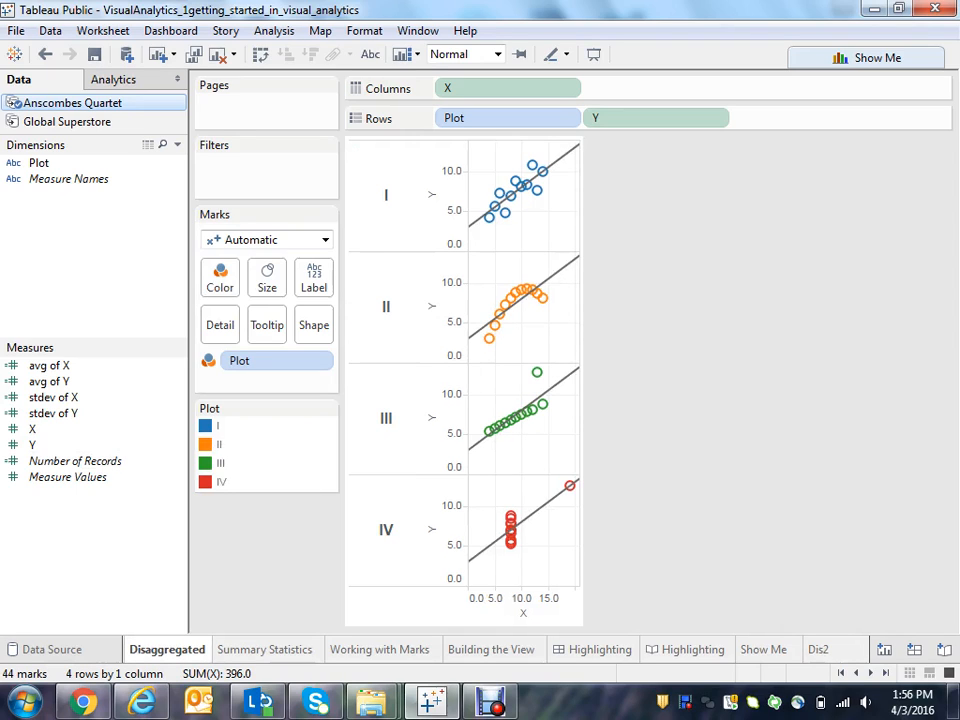
click(819, 650)
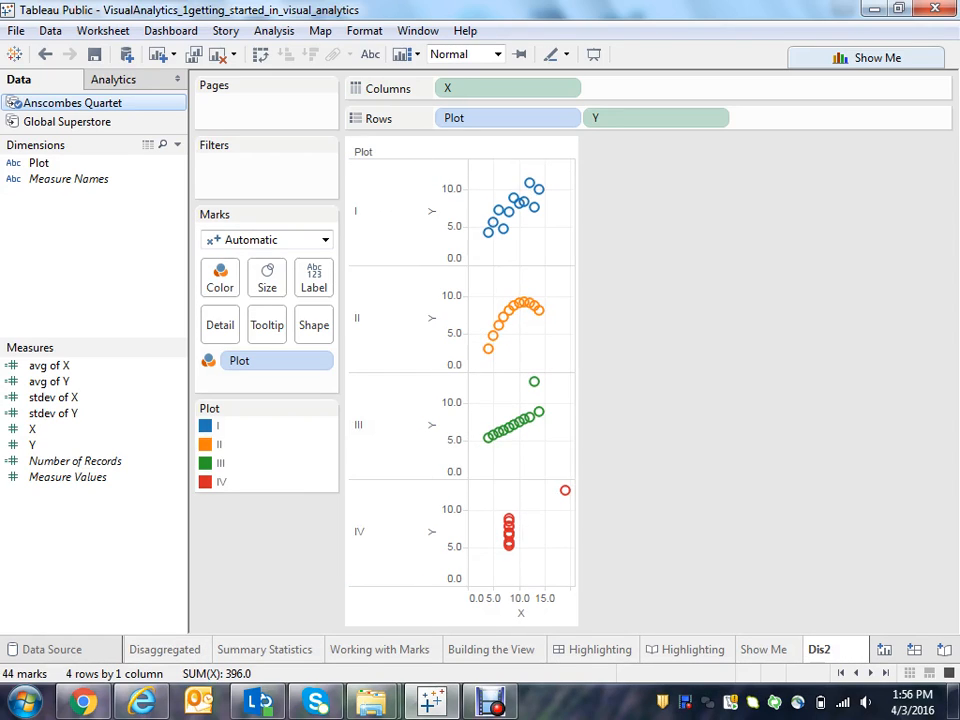
click(114, 80)
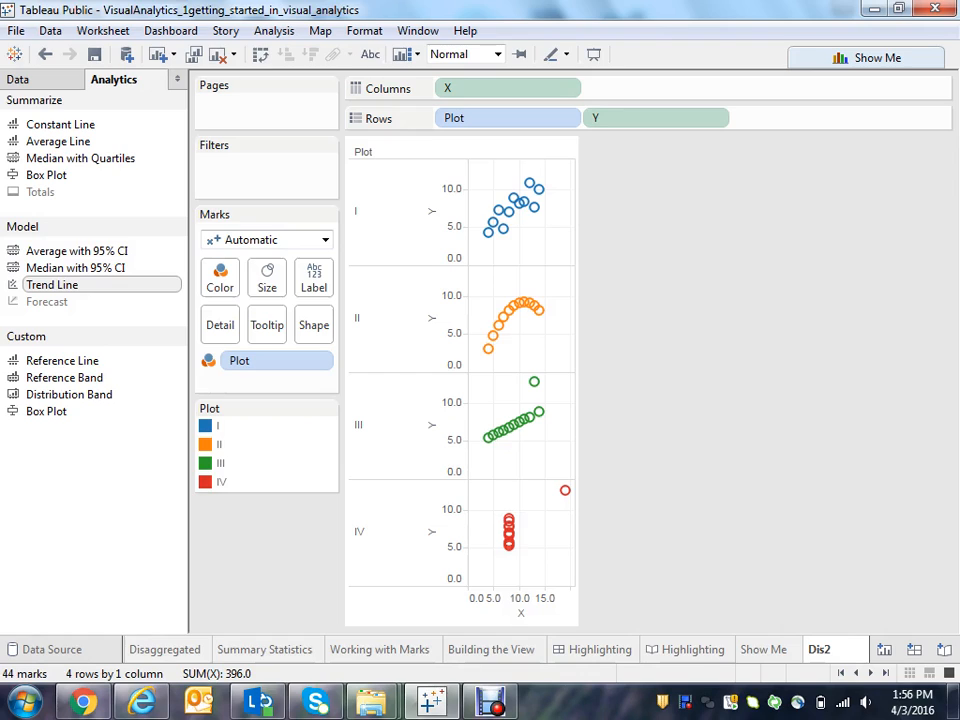
drag(52, 285, 520, 175)
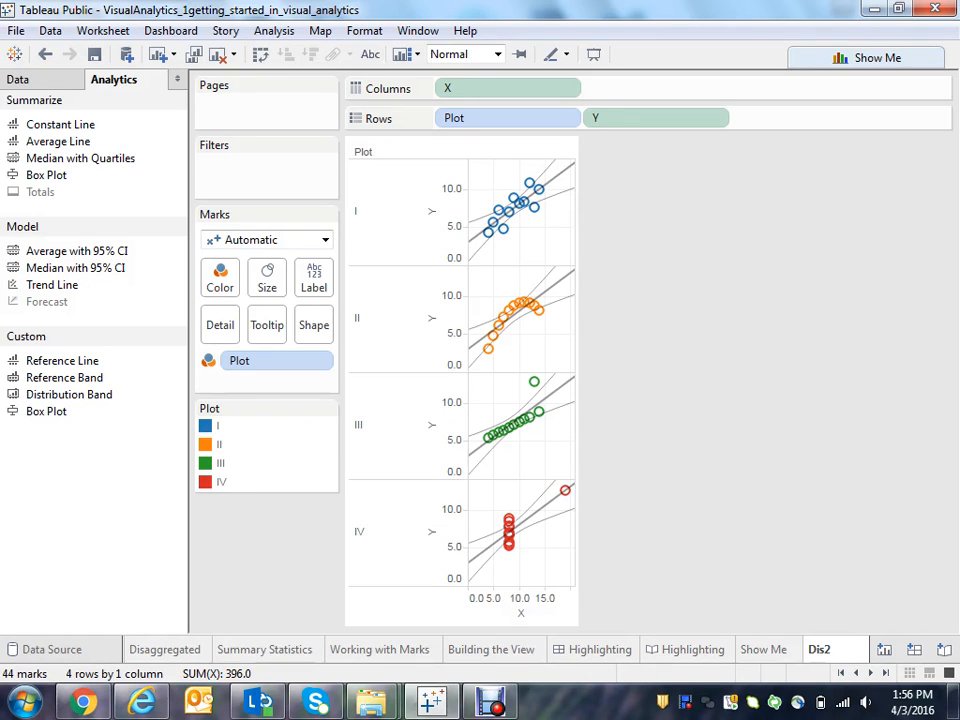
Step: Compare the trend lines with the Disaggregated worksheet and turn off the confidence bands on Dis2
click(165, 650)
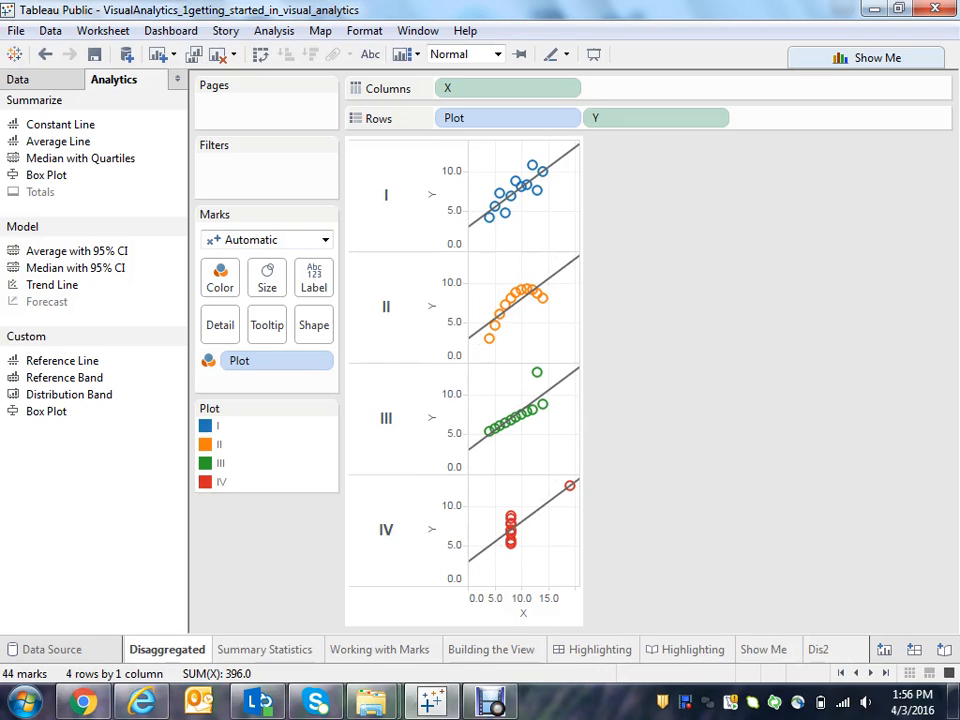
click(819, 650)
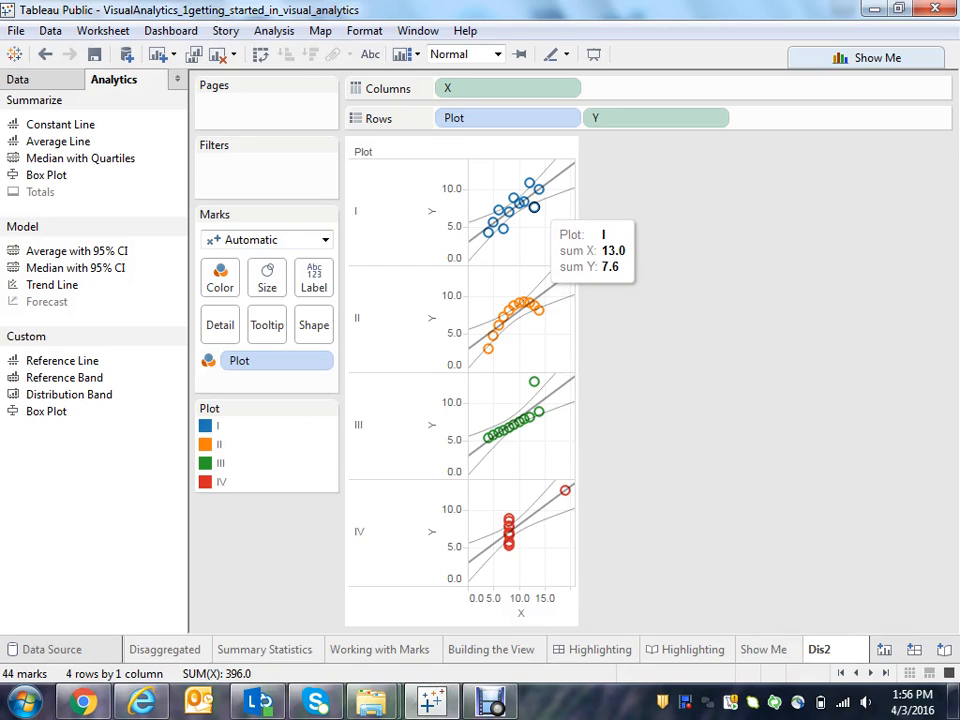
click(534, 207)
click(534, 207)
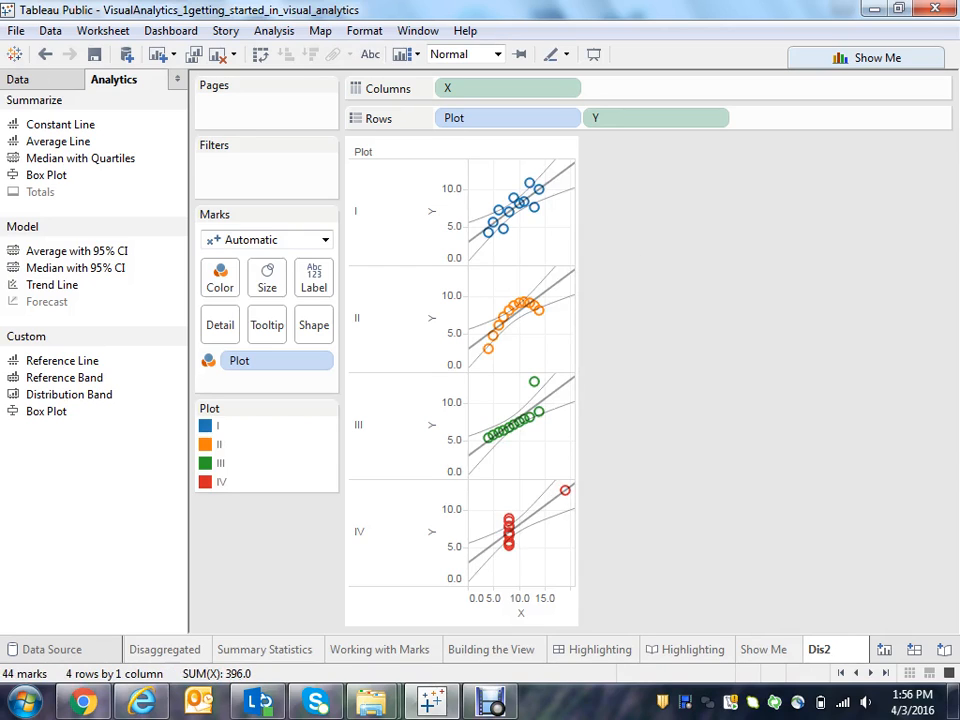
right_click(535, 228)
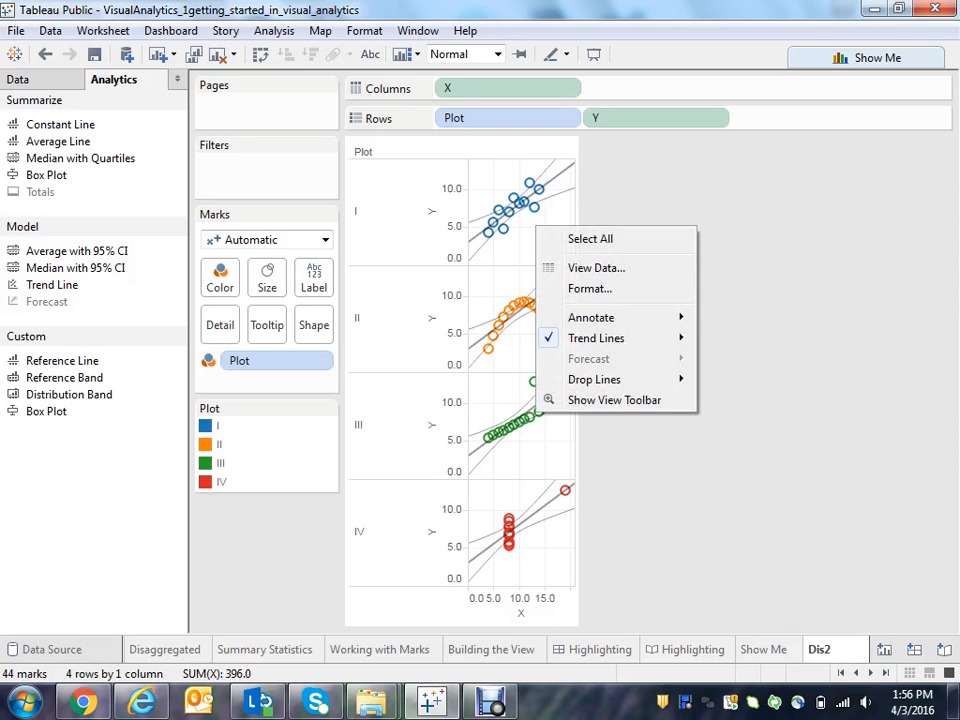
mouse_move(596, 338)
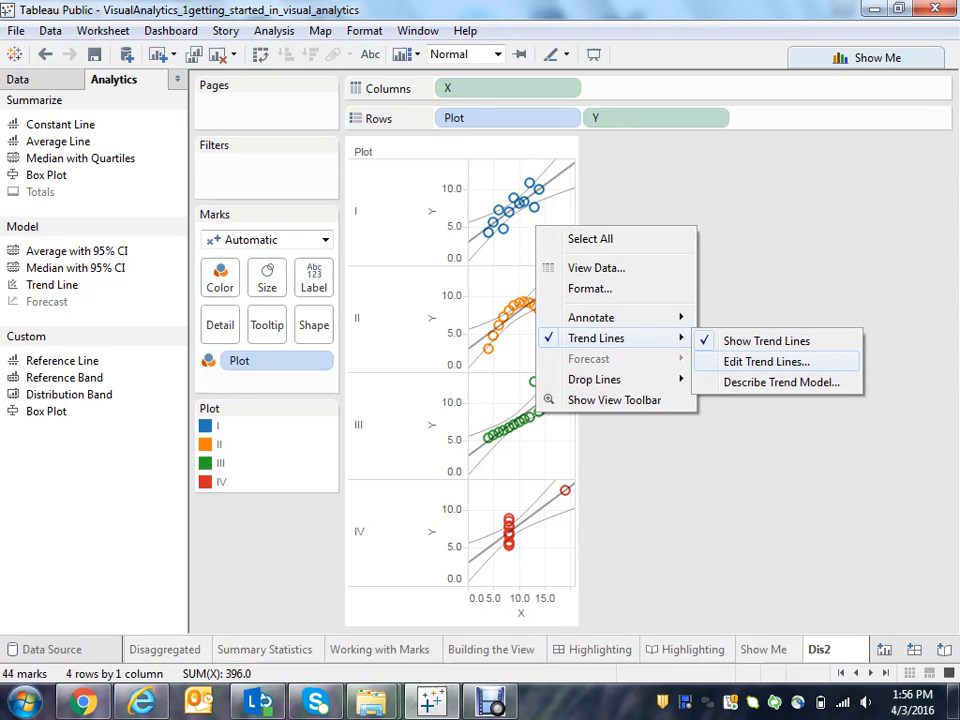
click(766, 361)
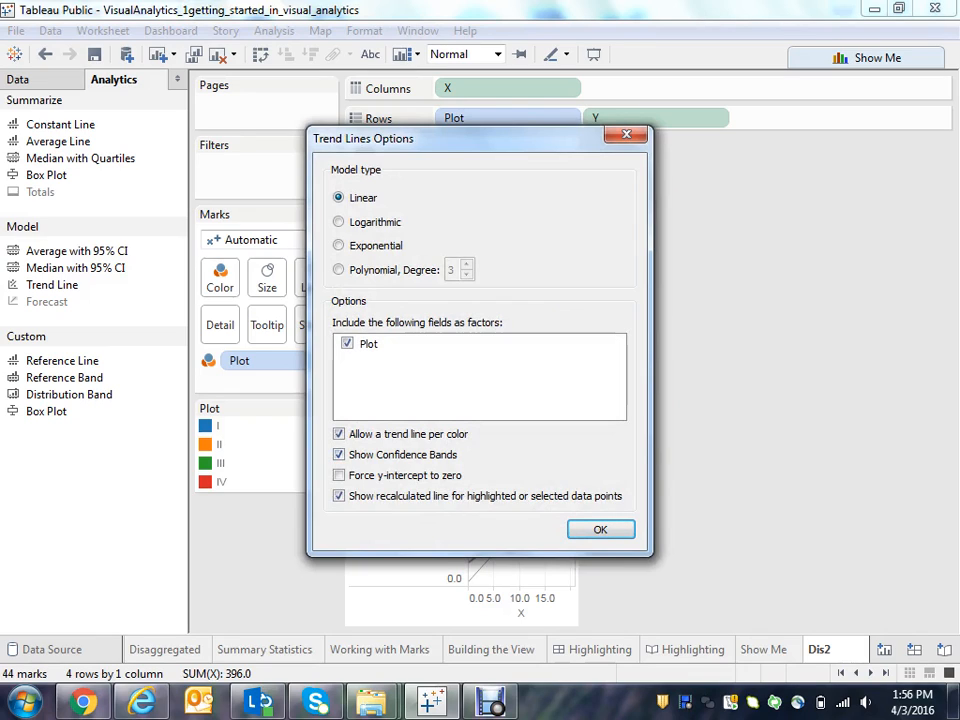
click(339, 455)
click(600, 529)
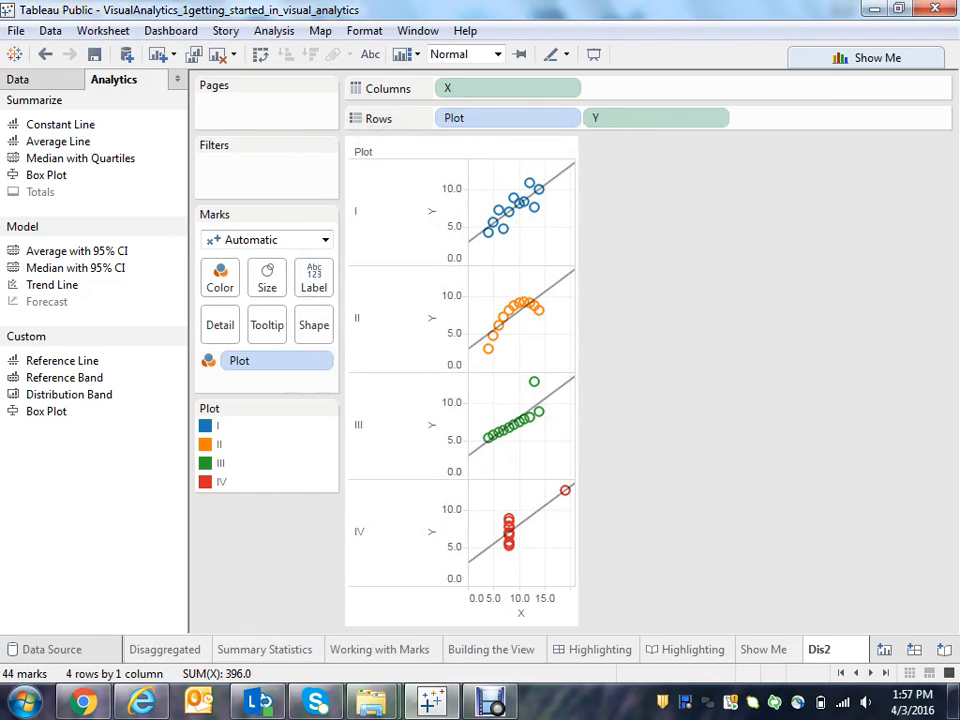
Step: Compare the Plot headers with the Disaggregated worksheet and center the Dis2 headers horizontally
click(166, 650)
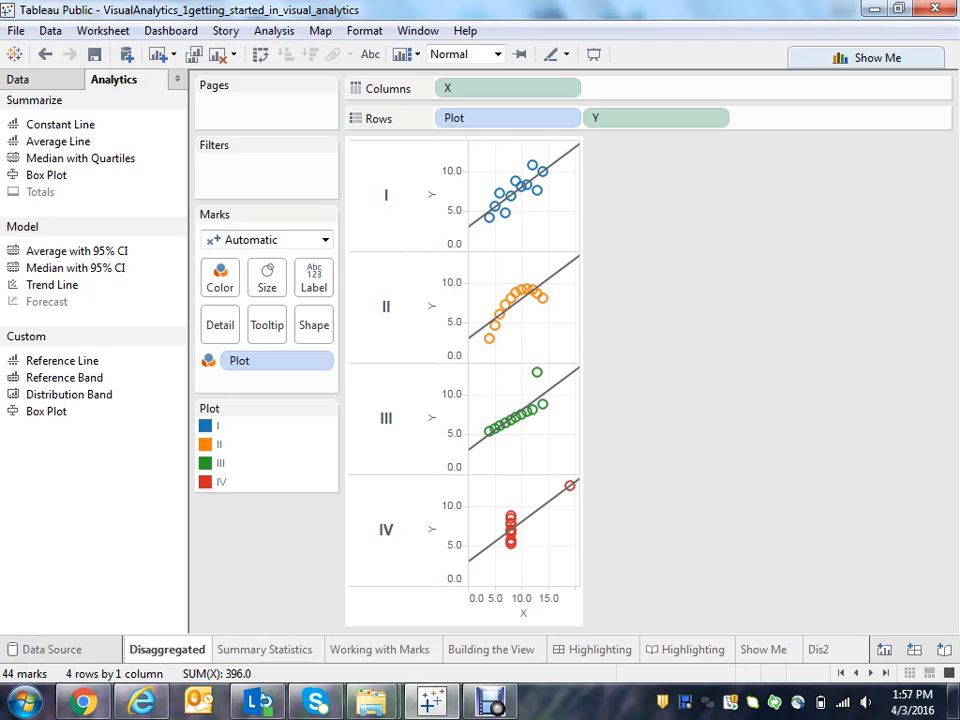
click(820, 650)
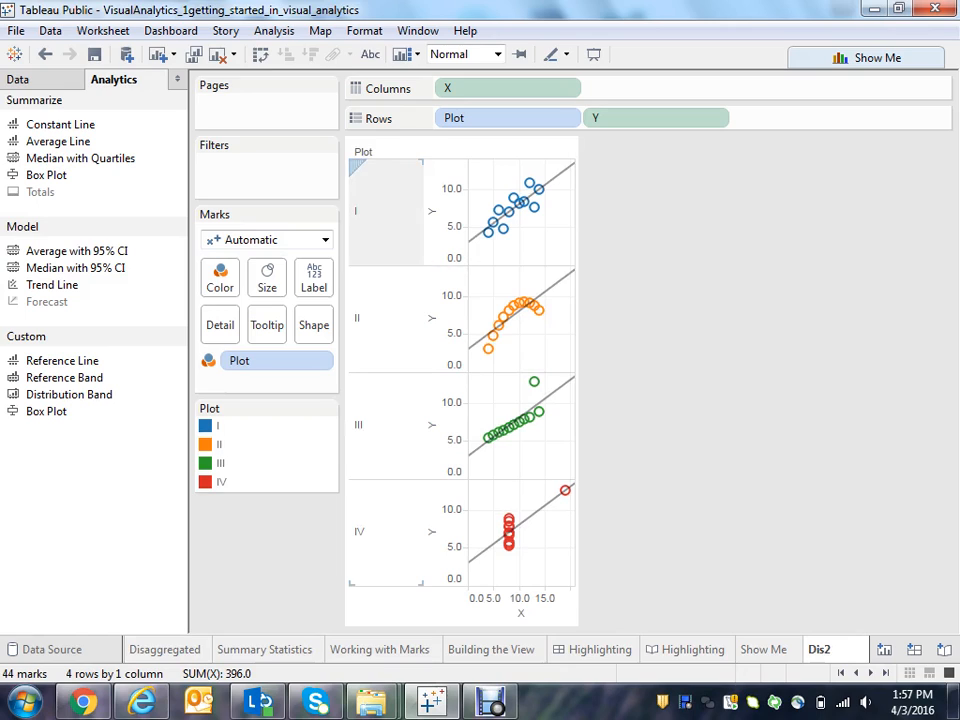
click(400, 245)
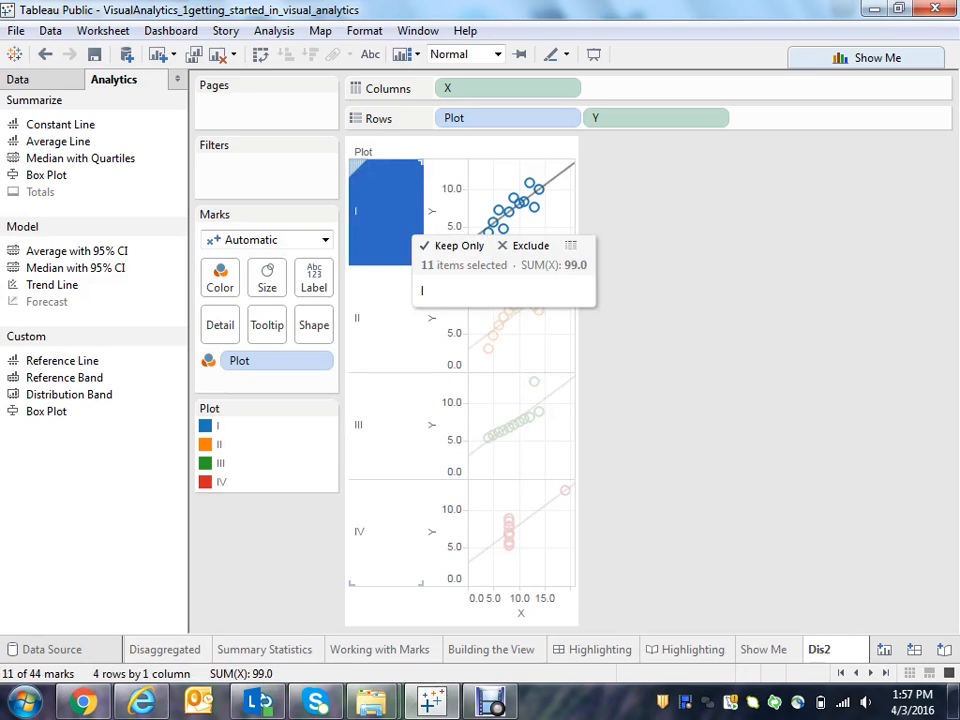
right_click(400, 224)
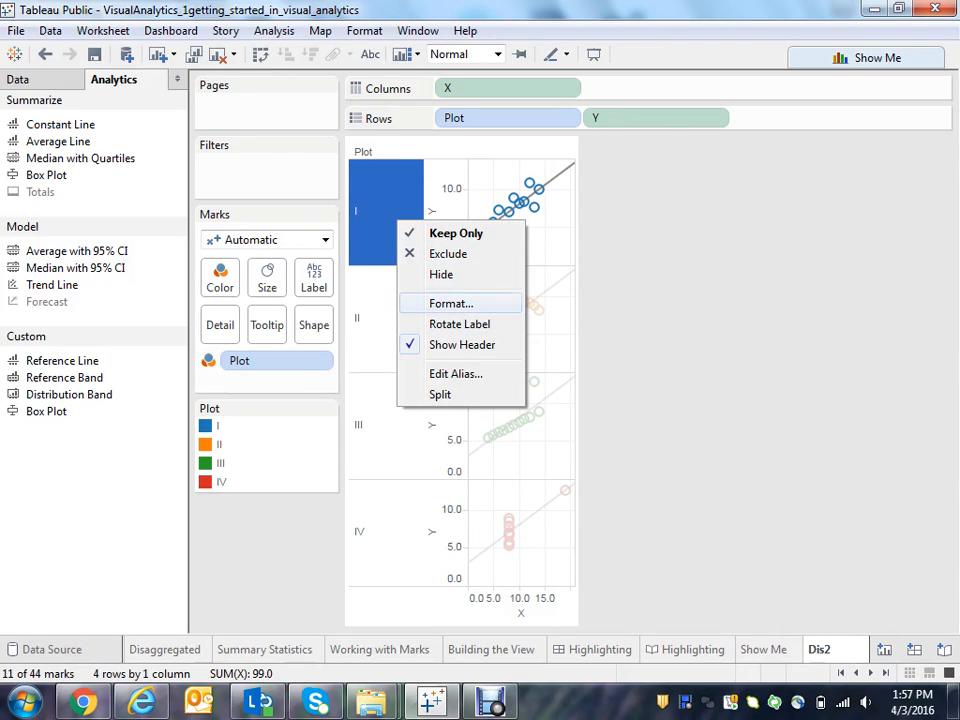
click(451, 303)
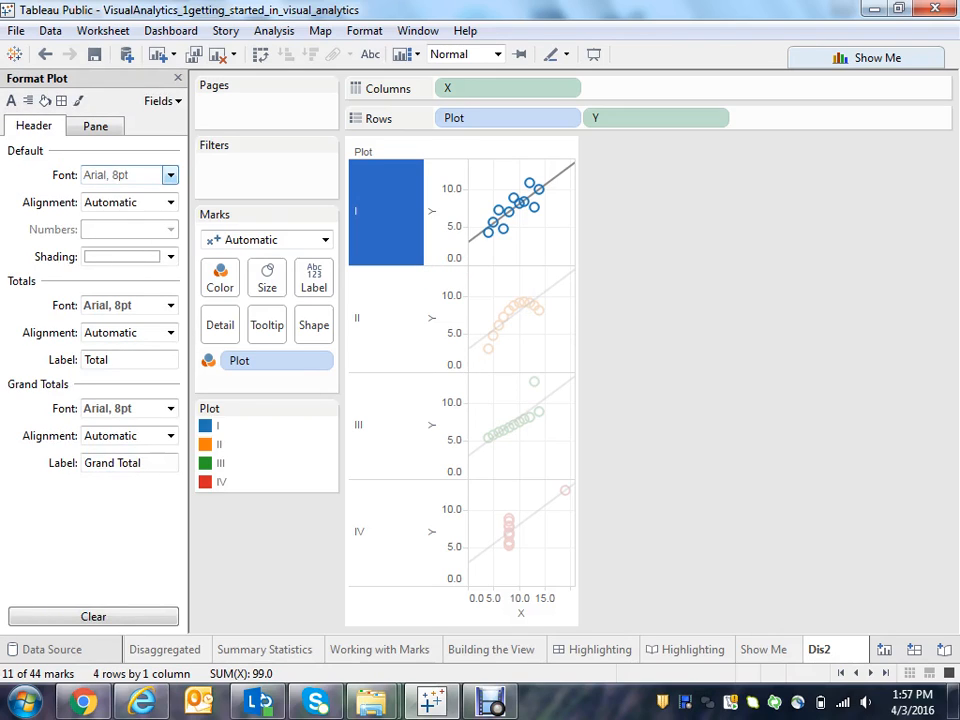
click(130, 202)
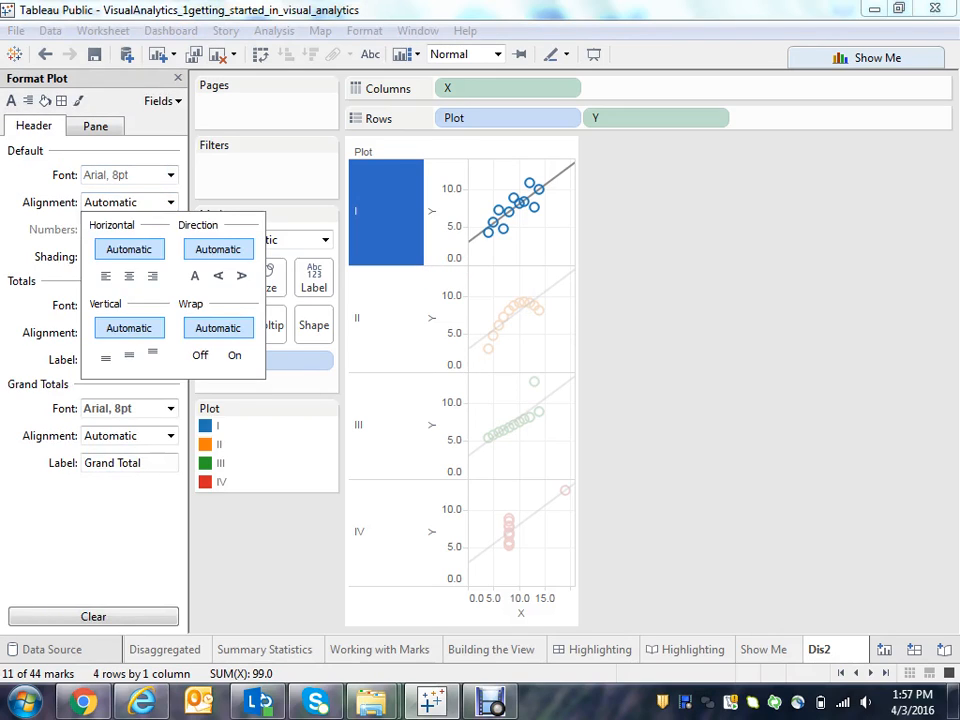
click(129, 276)
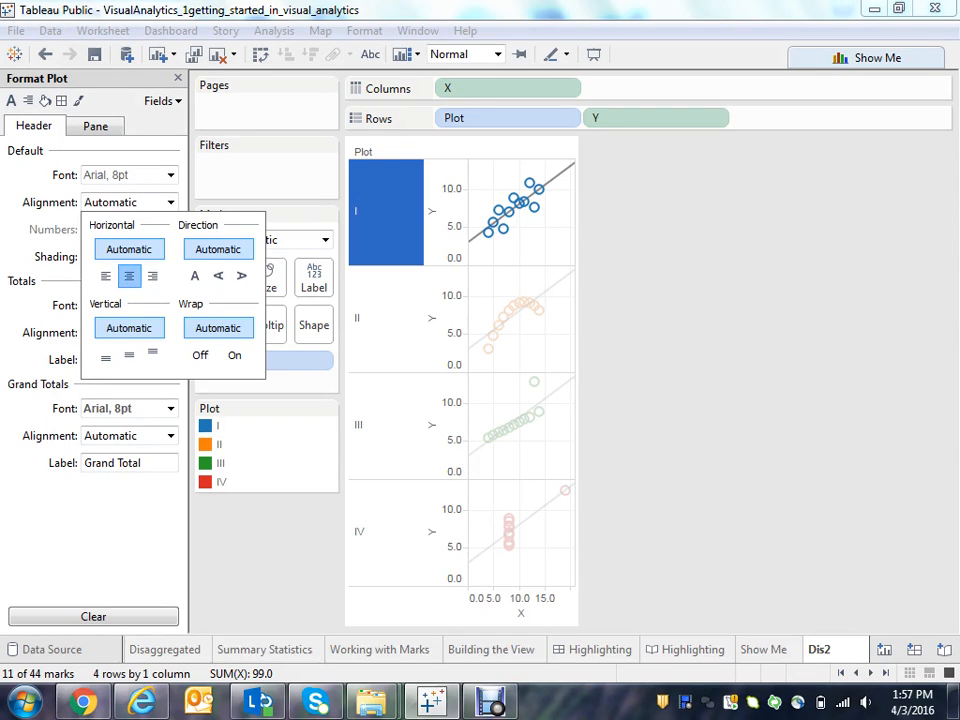
click(170, 175)
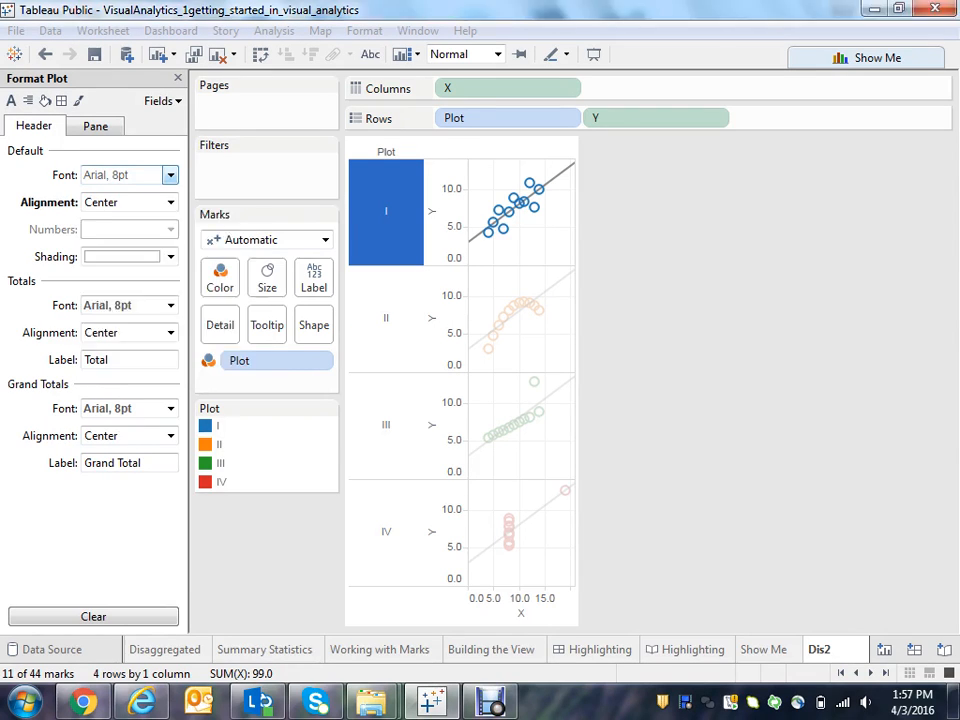
Step: Set the Dis2 Plot header font to 12 pt bold
click(170, 175)
click(128, 228)
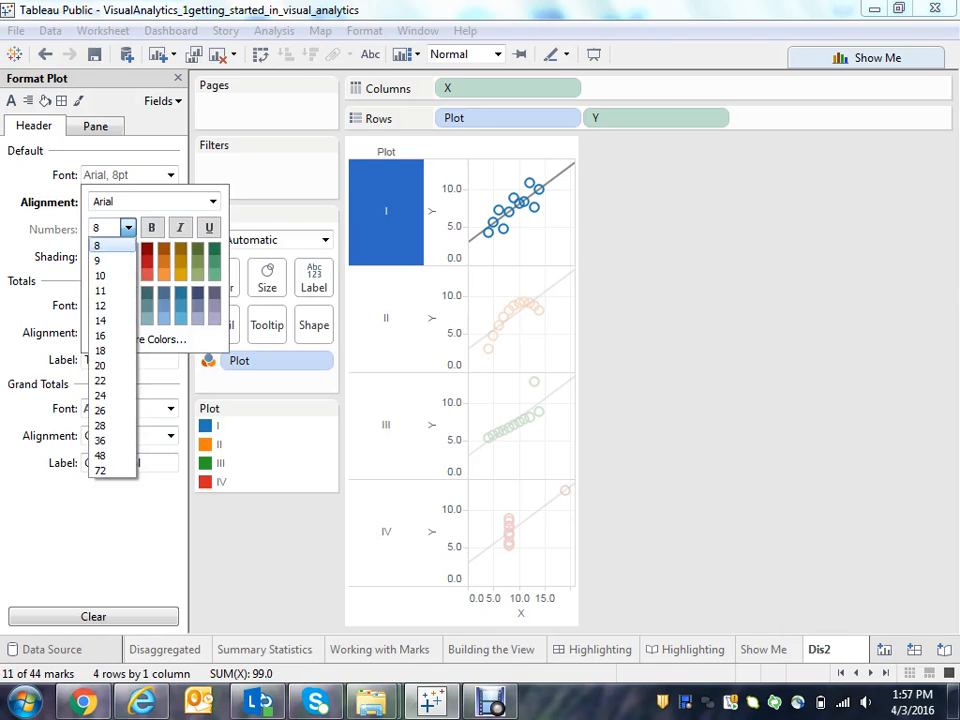
click(100, 305)
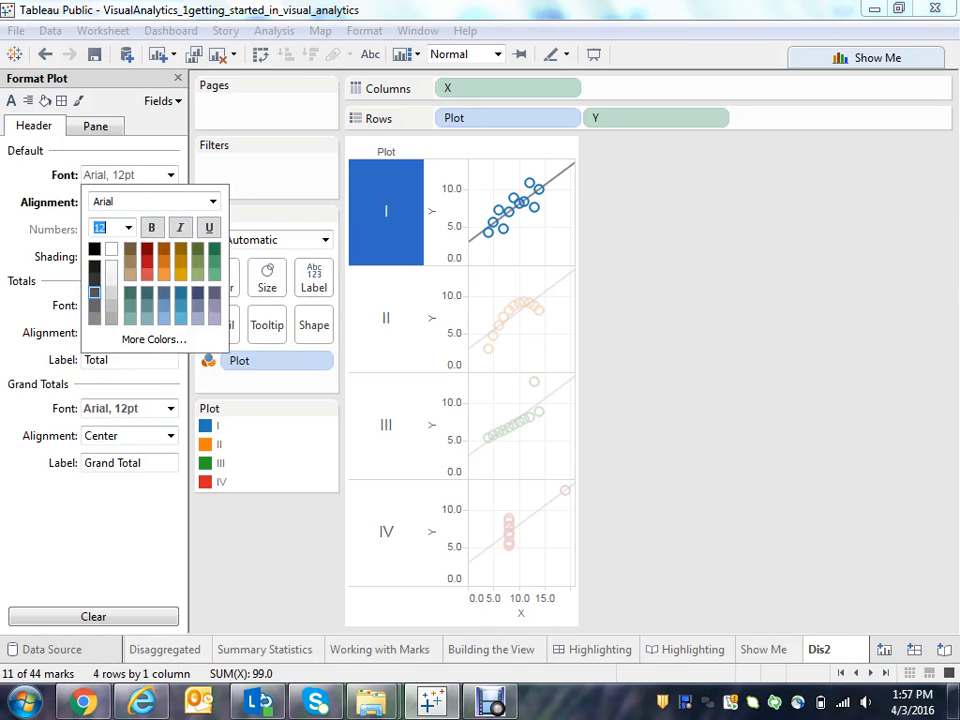
click(152, 228)
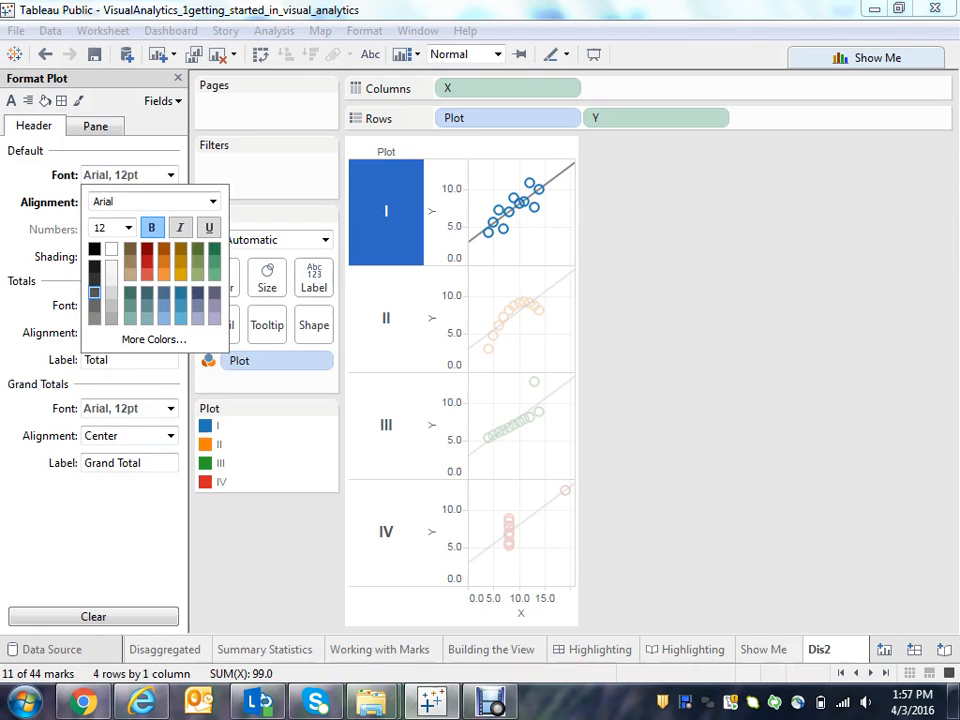
click(270, 560)
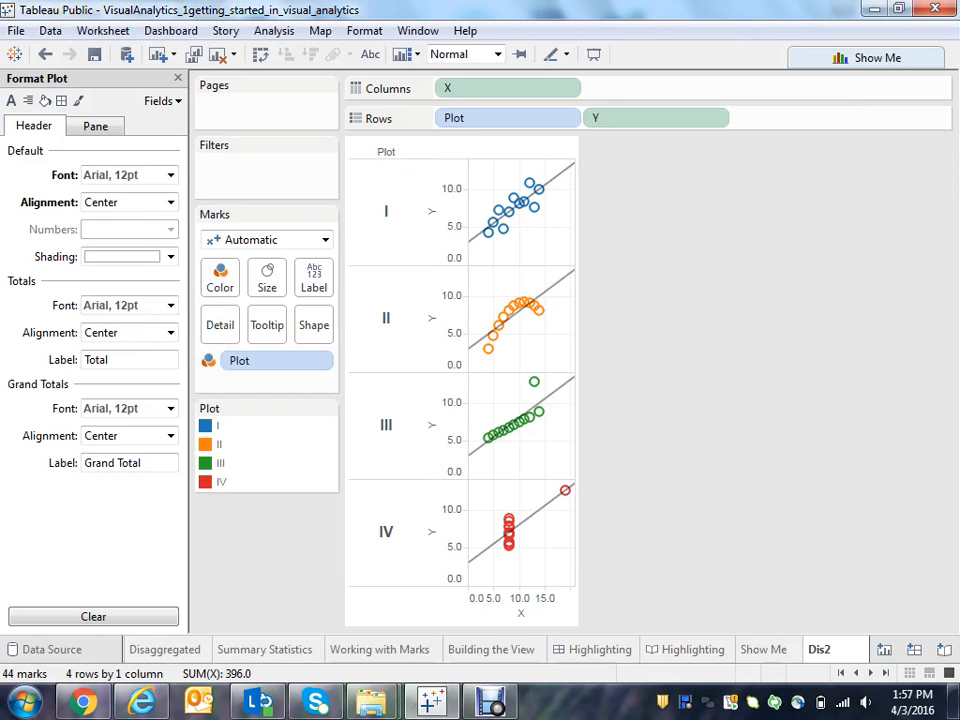
Step: Compare Dis2 with the Disaggregated worksheet and hide the field labels for rows on Dis2
click(166, 649)
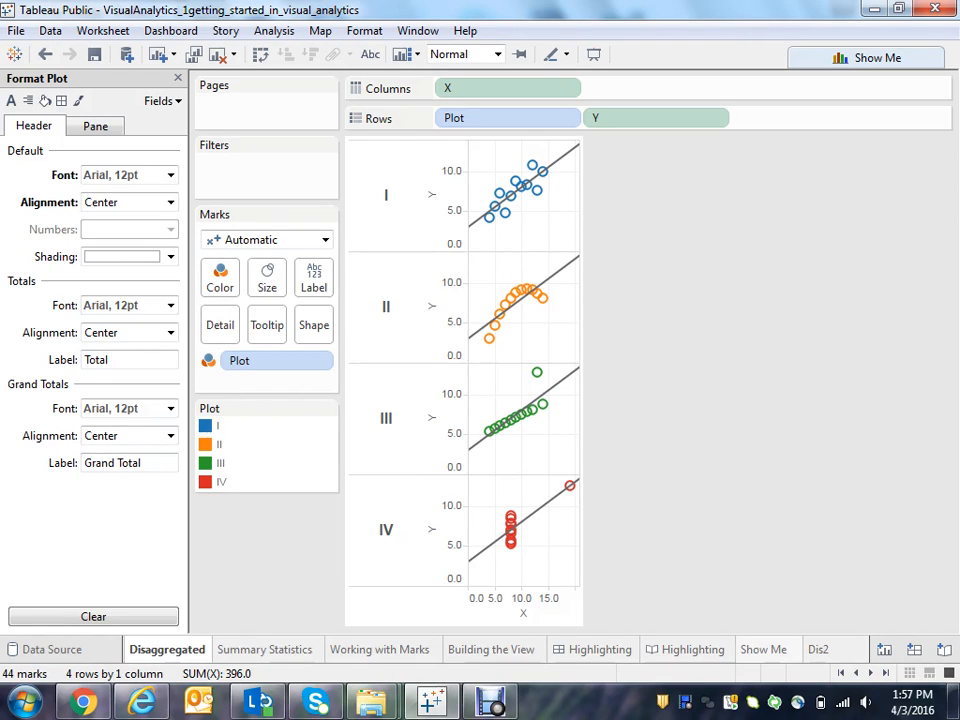
click(818, 649)
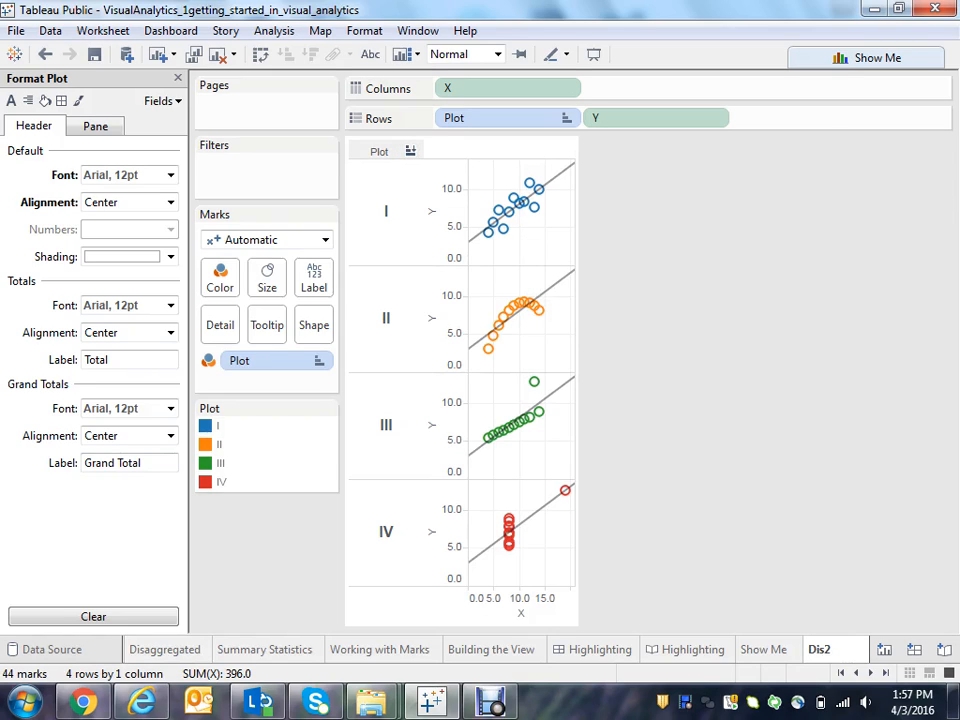
right_click(392, 151)
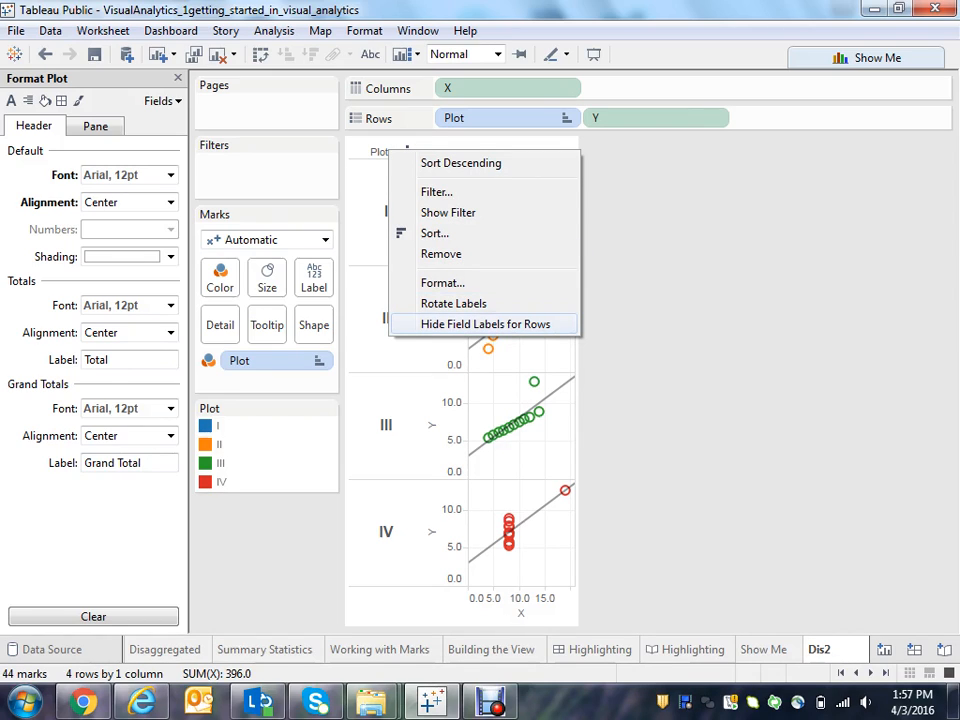
click(485, 324)
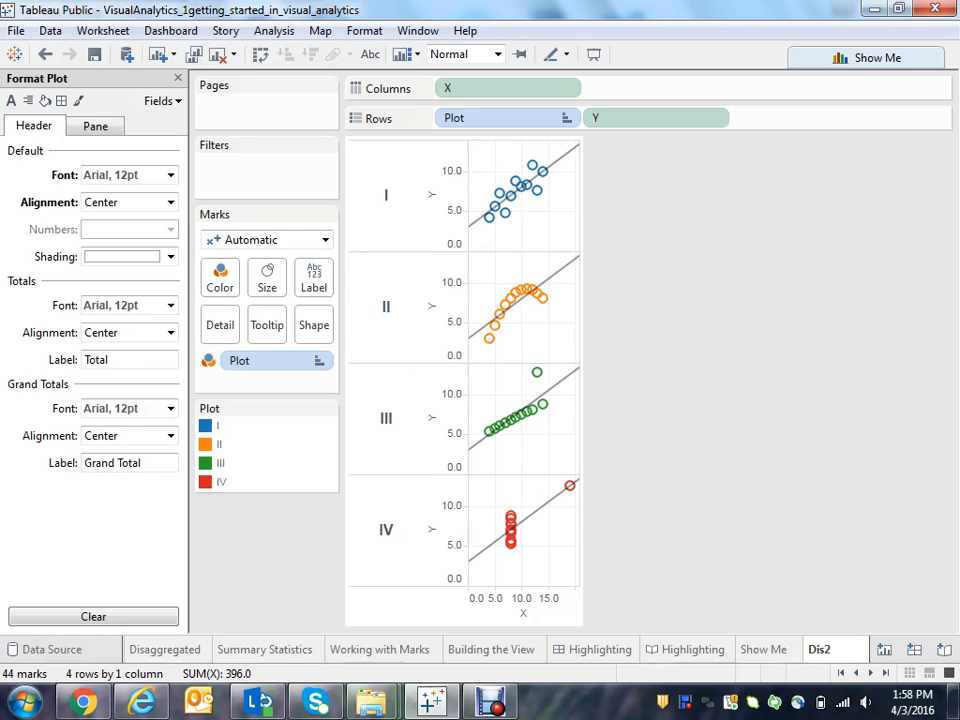
Step: Look at the Summary Statistics worksheet and add three new blank worksheets to the workbook
click(265, 650)
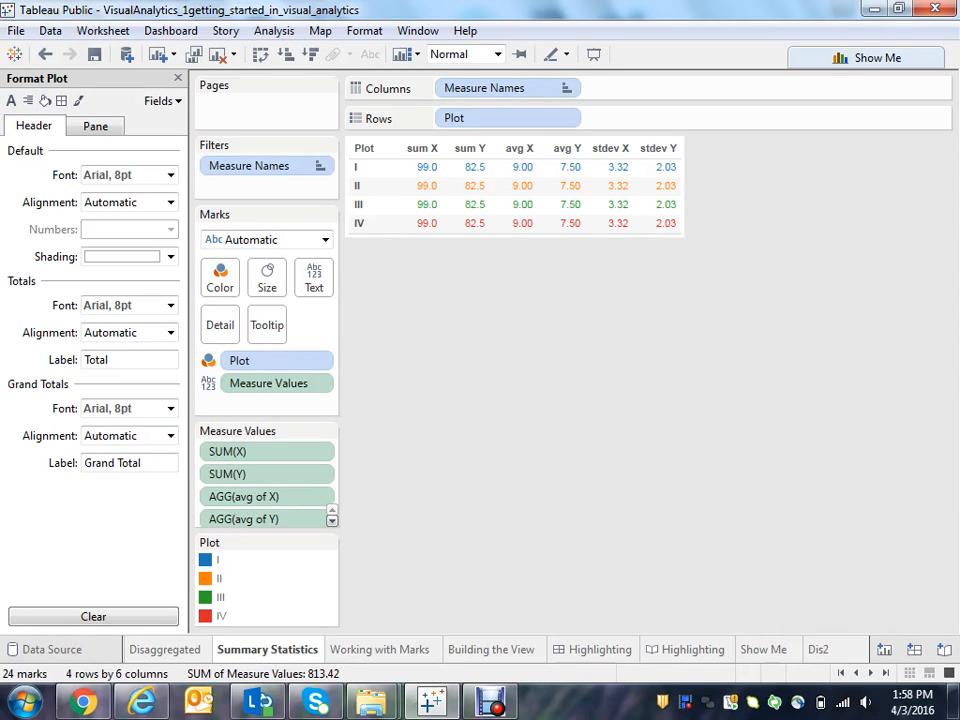
key(ctrl+m)
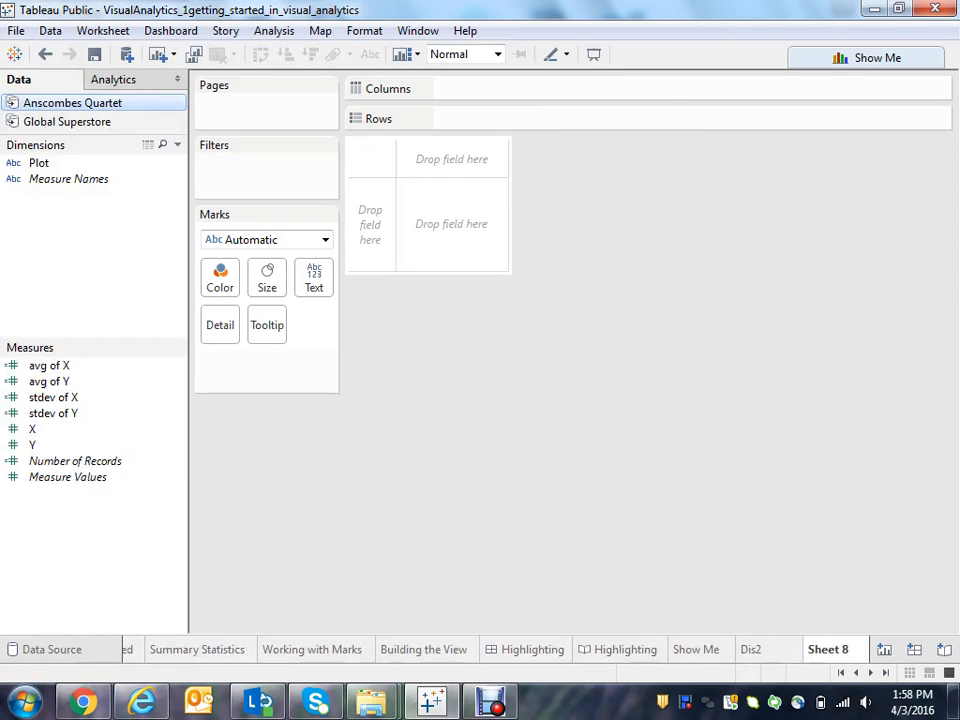
right_click(885, 650)
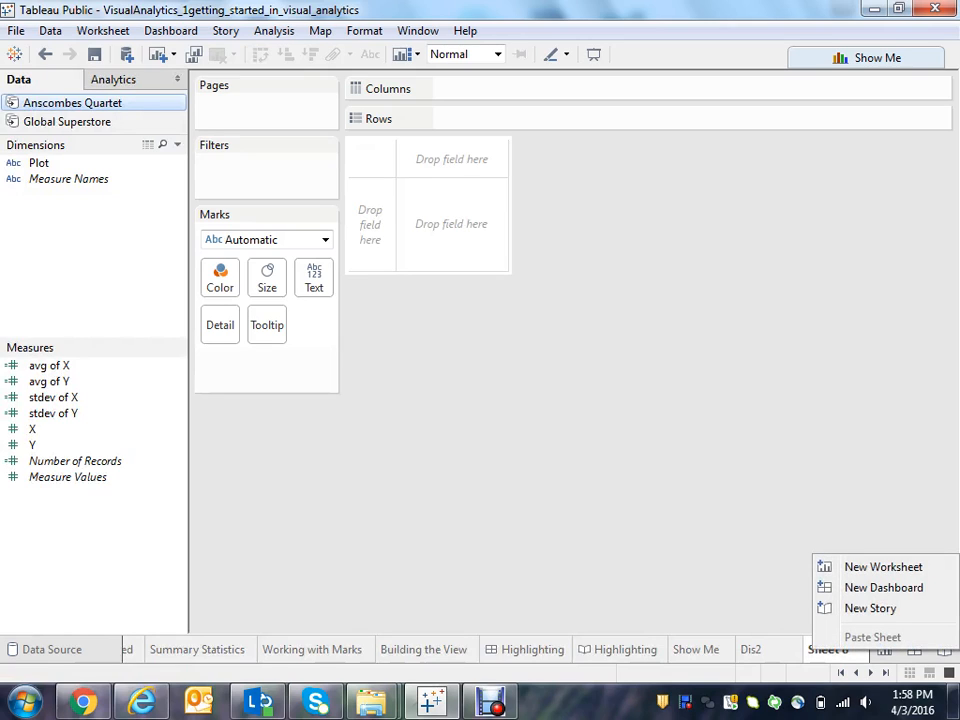
click(883, 567)
right_click(885, 655)
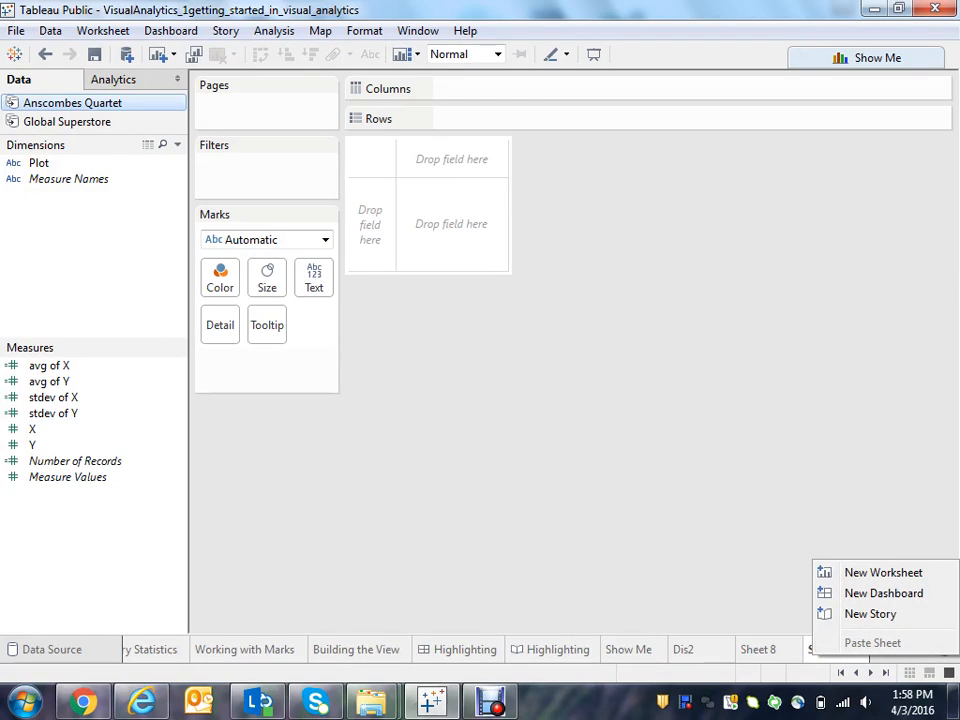
key(Escape)
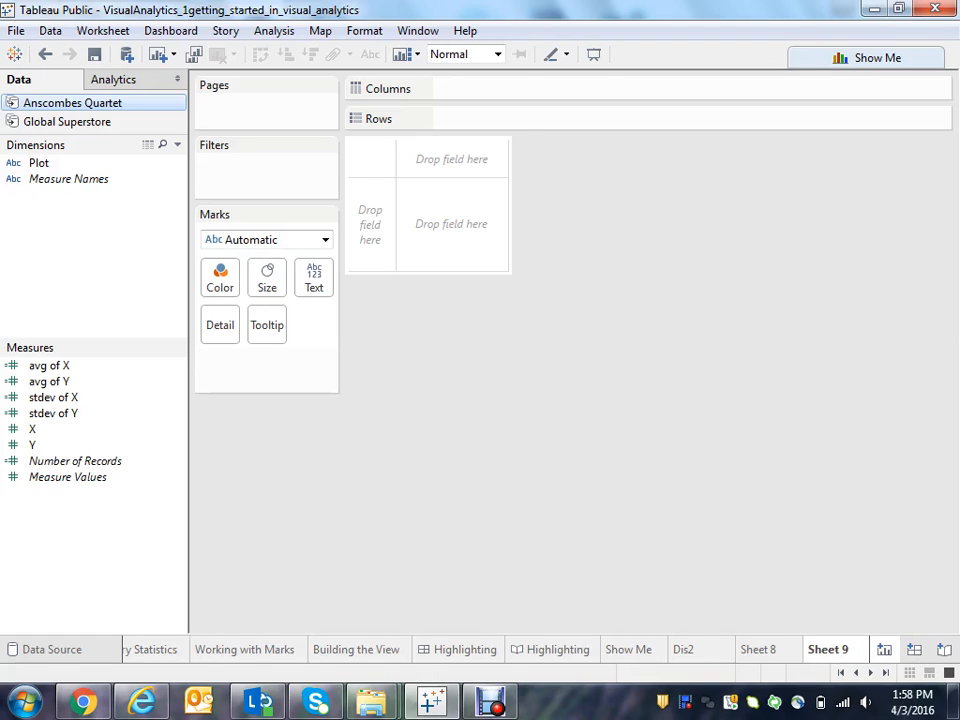
key(ctrl+m)
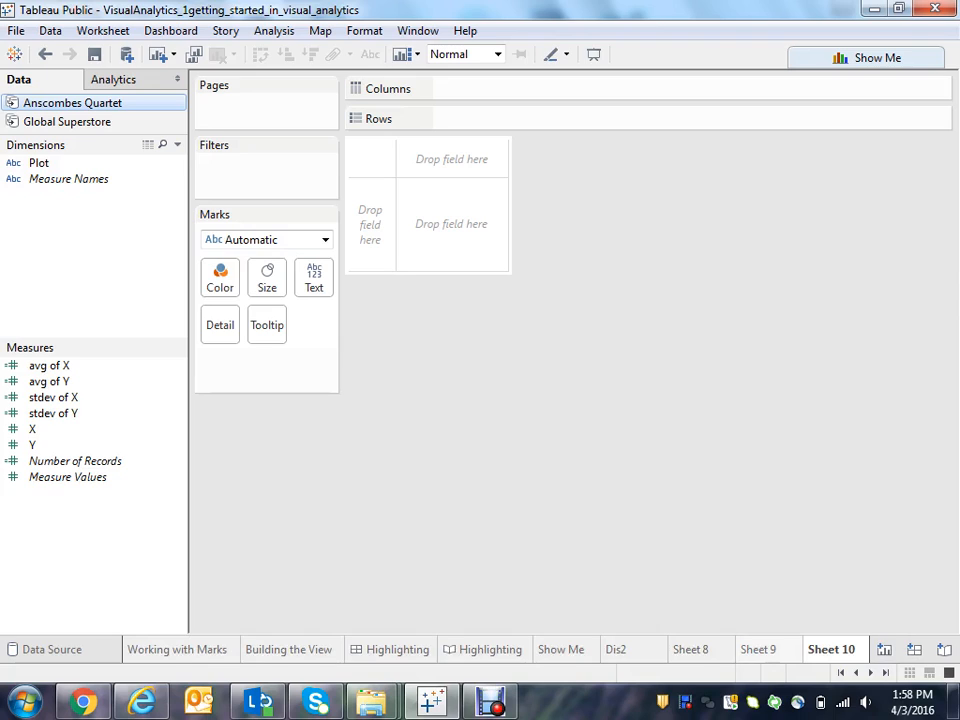
Step: Rename the Sheet 8 worksheet as sum2
click(706, 647)
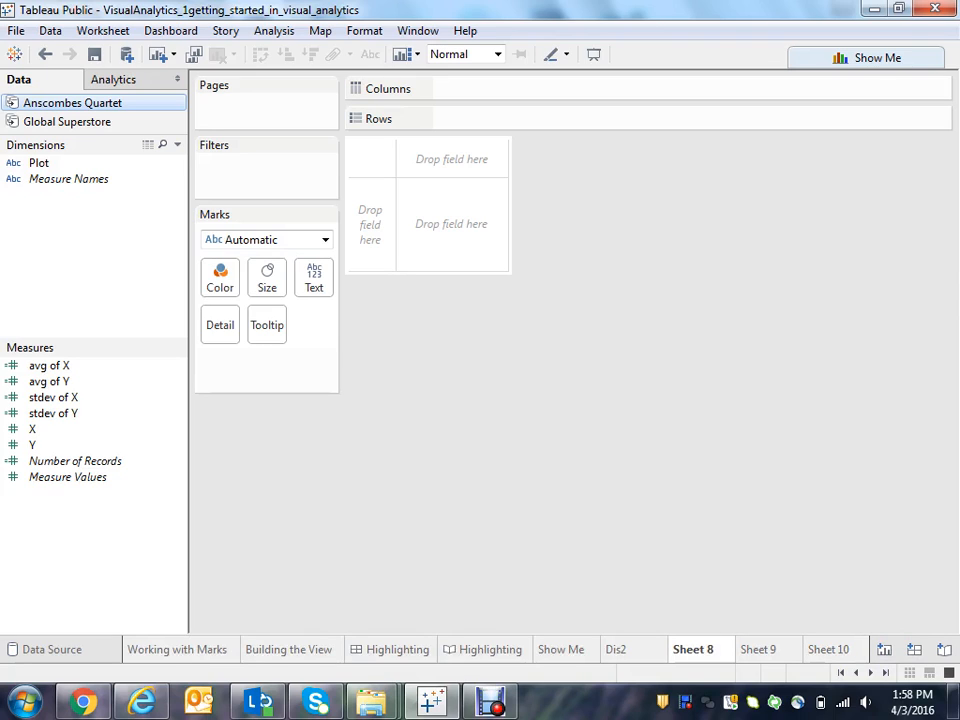
right_click(708, 646)
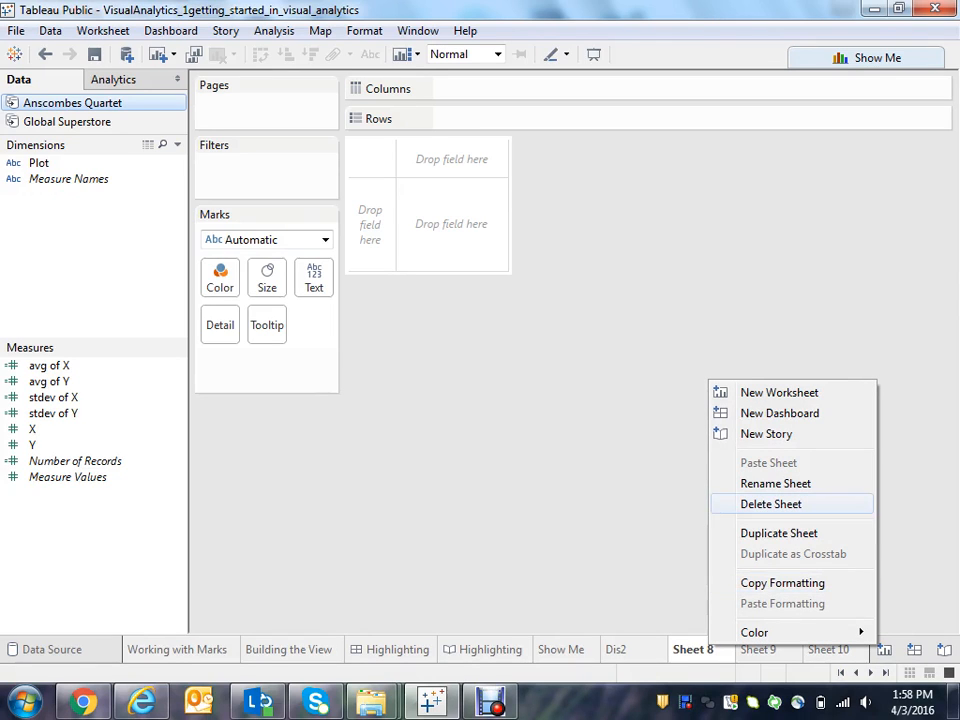
click(775, 483)
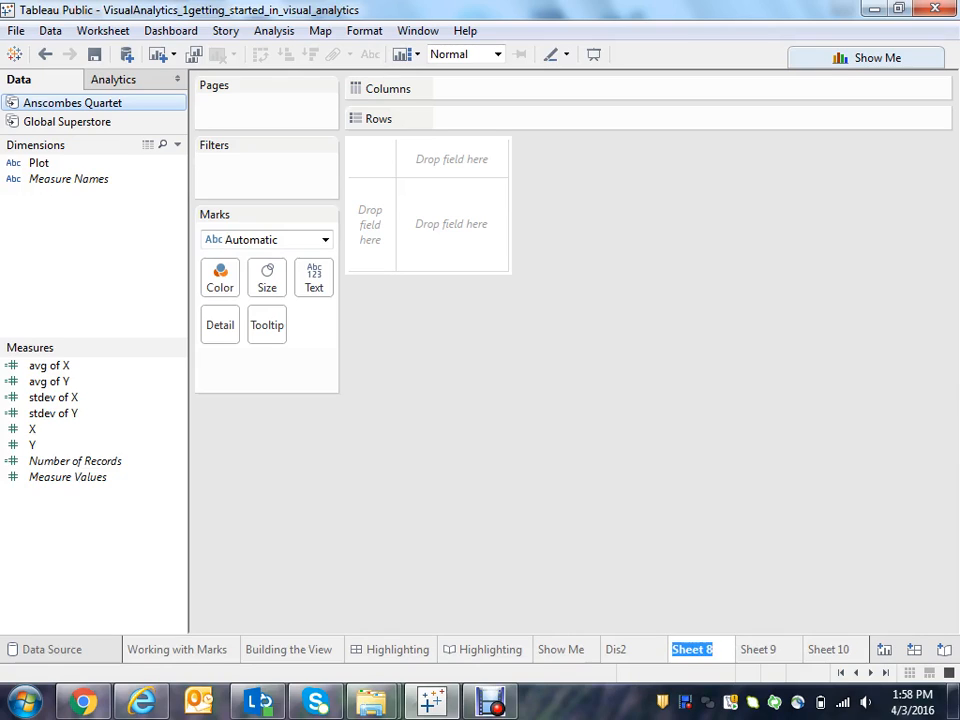
text(sum2)
key(Return)
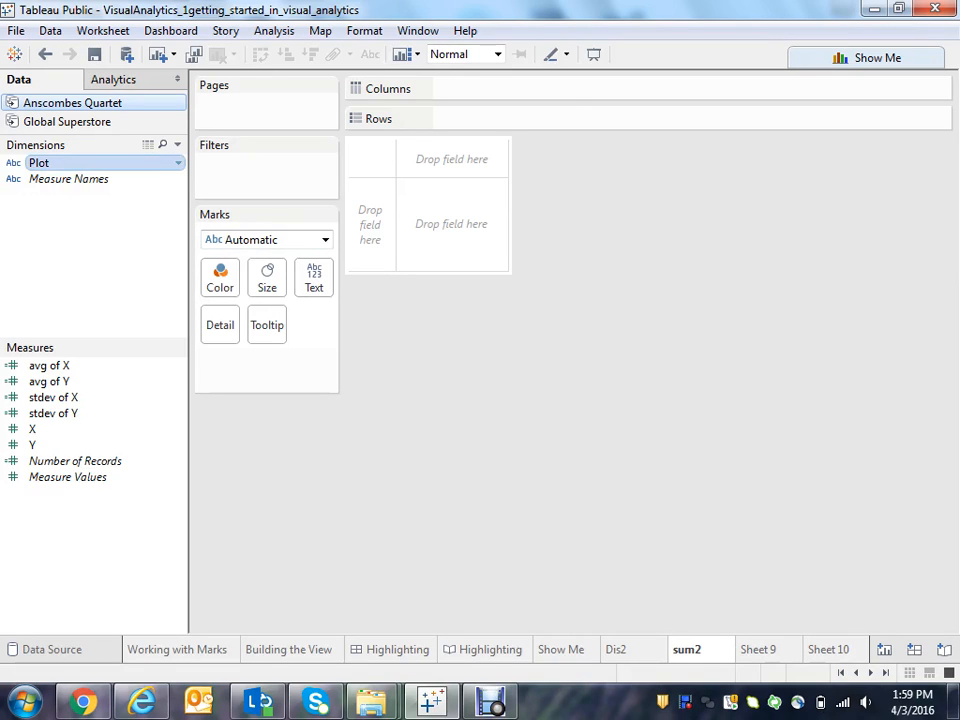
Step: Place Plot on the rows of sum2 and X, Y, avg of X, avg of Y, stdev of X and stdev of Y on the columns
double_click(38, 162)
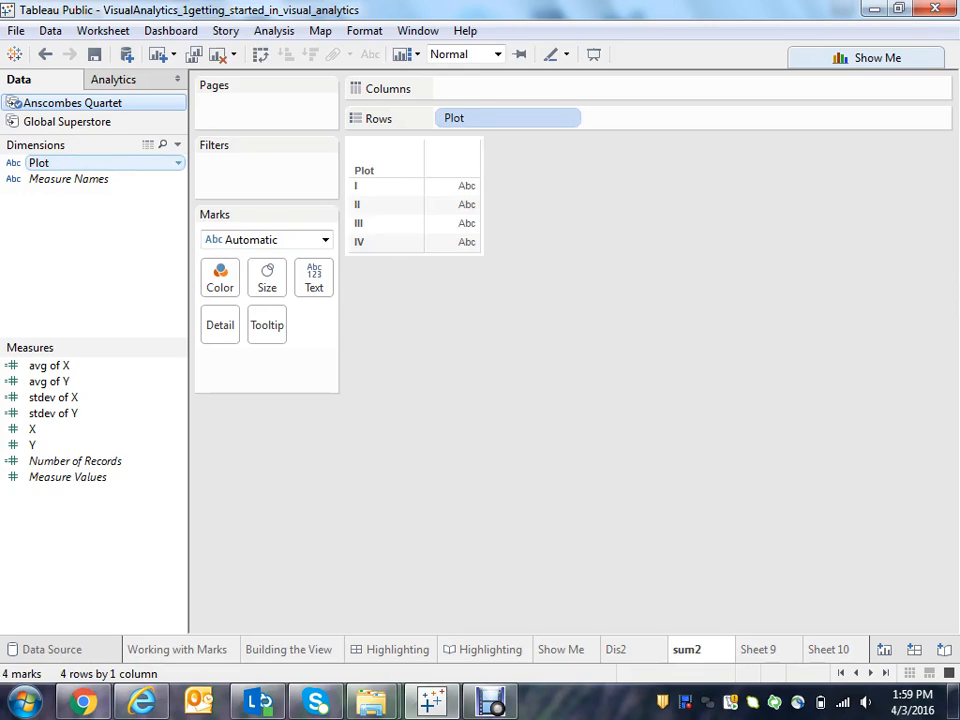
drag(32, 429, 458, 88)
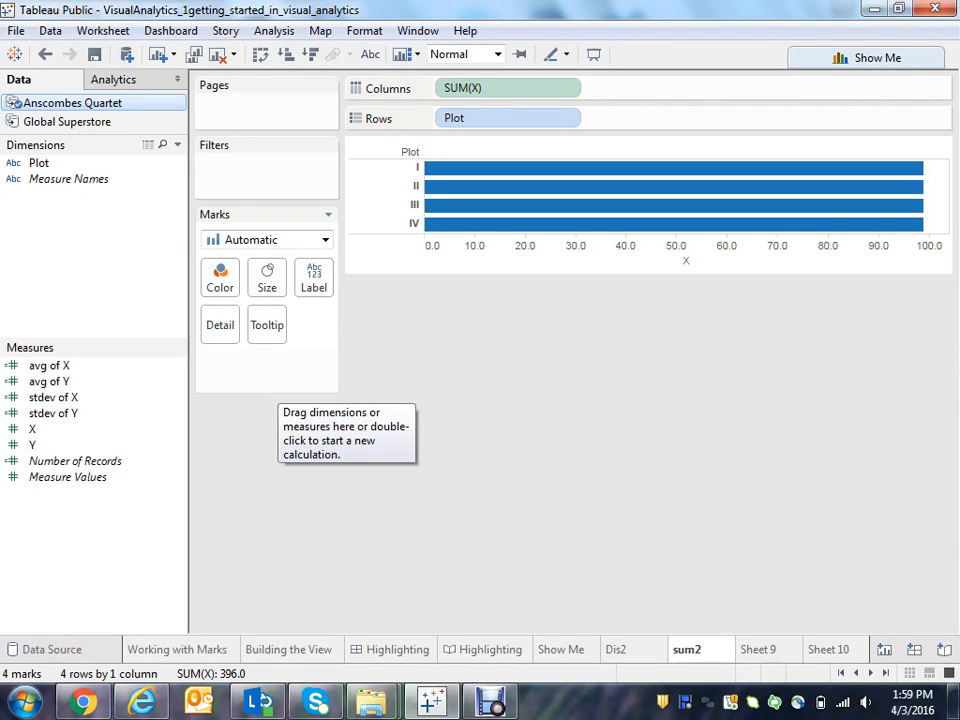
drag(32, 445, 615, 94)
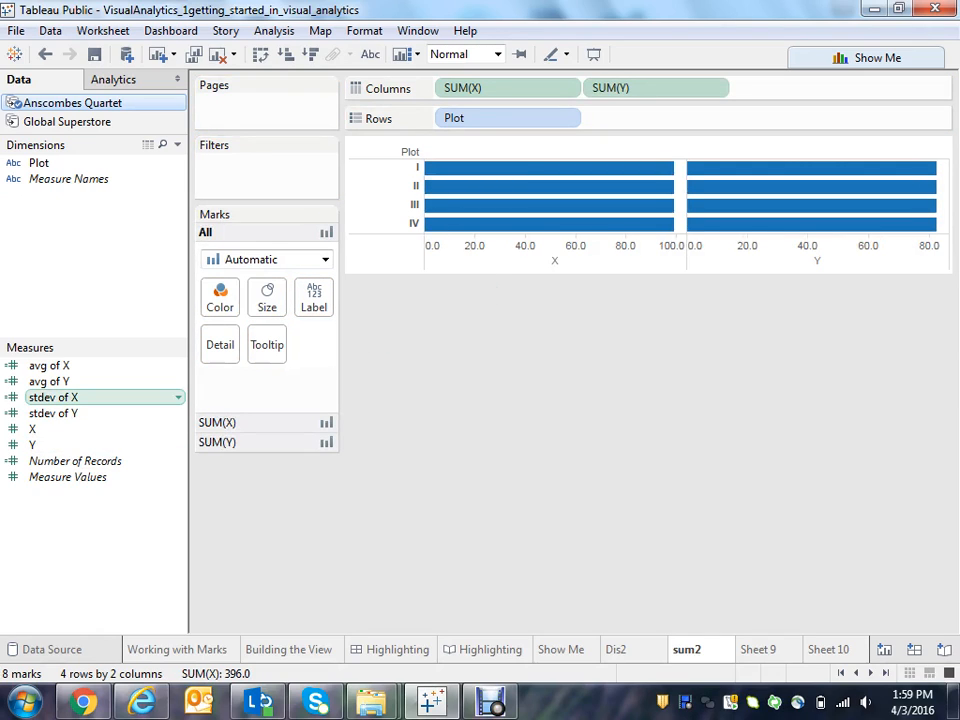
drag(48, 365, 736, 88)
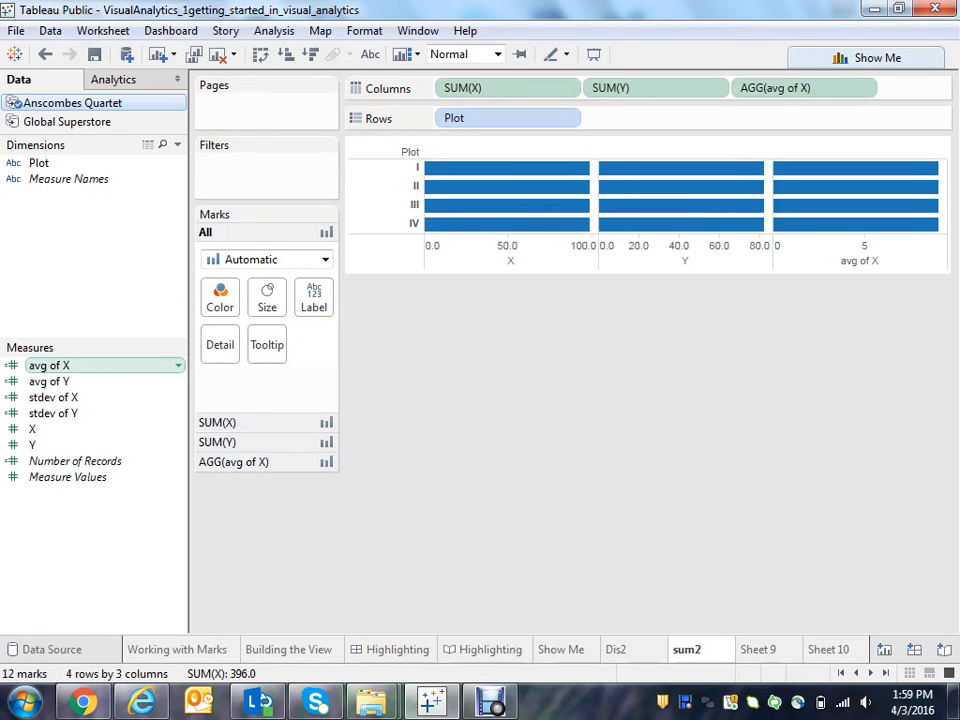
mouse_move(60, 381)
mouse_down()
mouse_move(750, 8)
mouse_move(850, 83)
mouse_move(885, 88)
mouse_up()
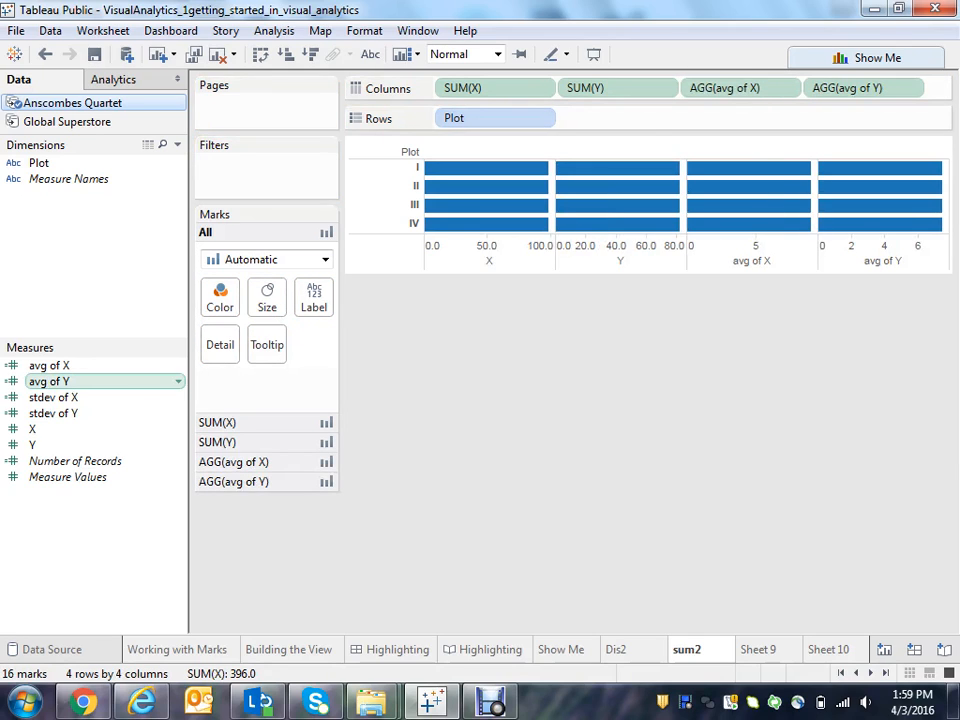
drag(60, 397, 882, 88)
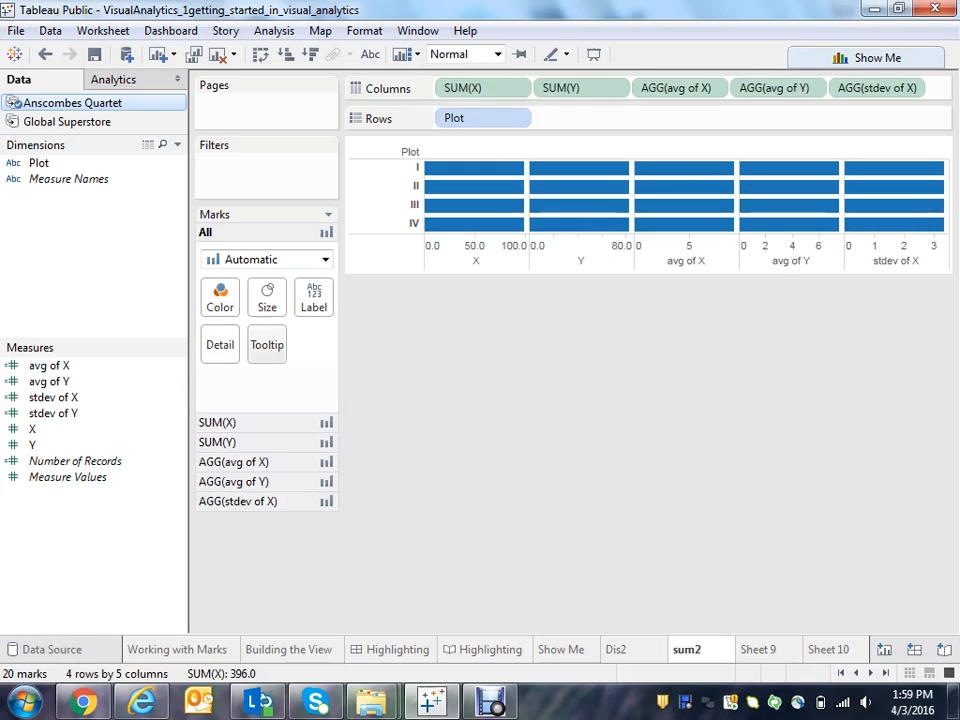
drag(53, 413, 880, 84)
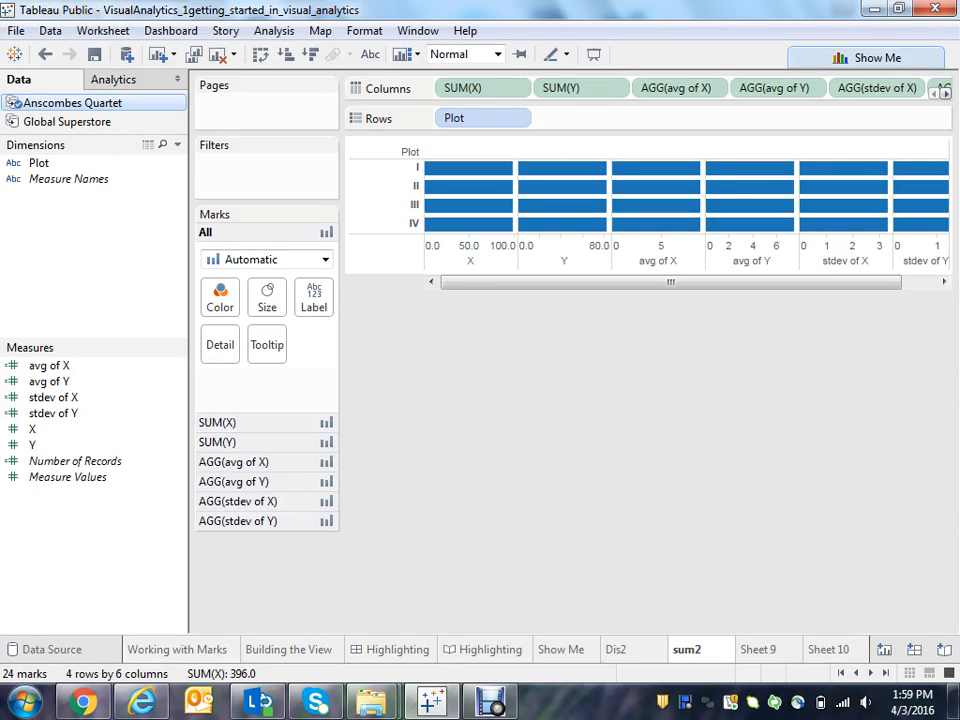
Step: Convert the sum2 view to a text table and color its values by Plot
click(877, 58)
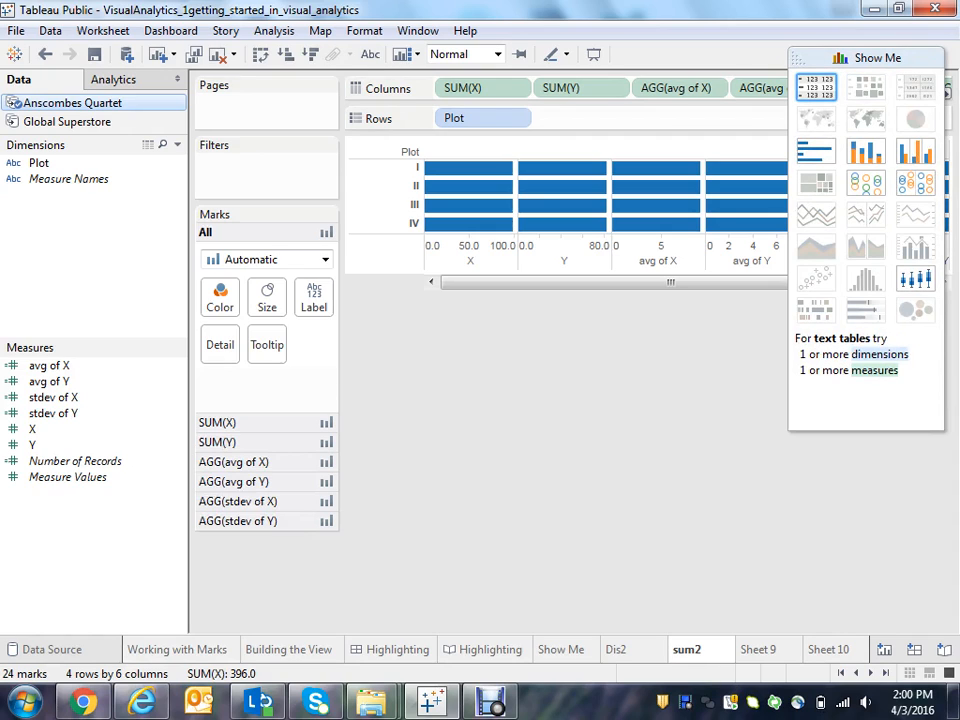
click(816, 87)
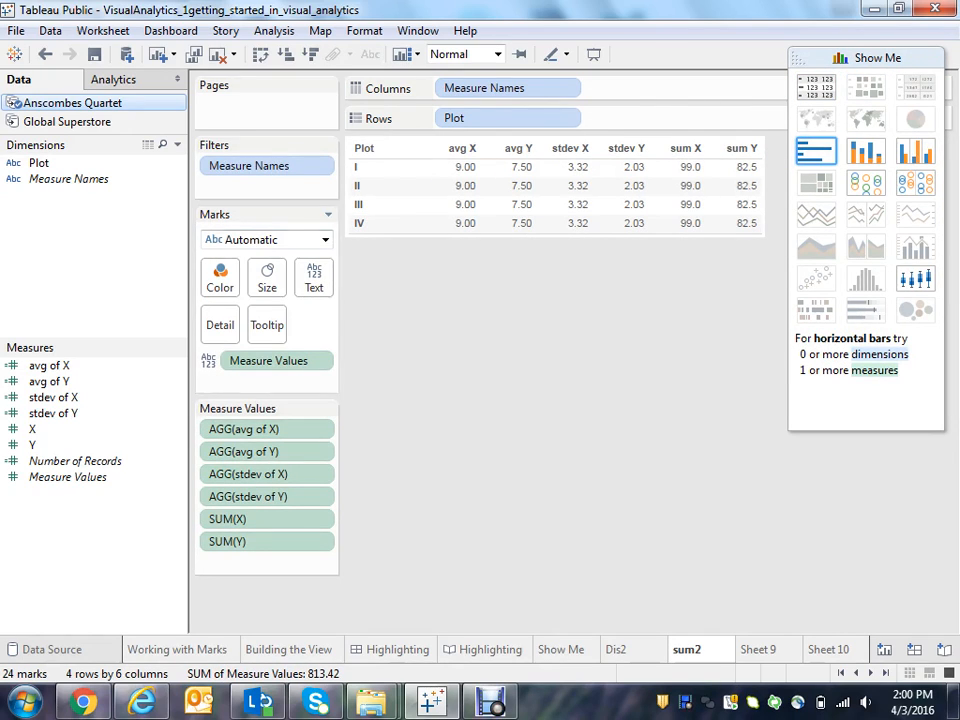
drag(38, 162, 220, 278)
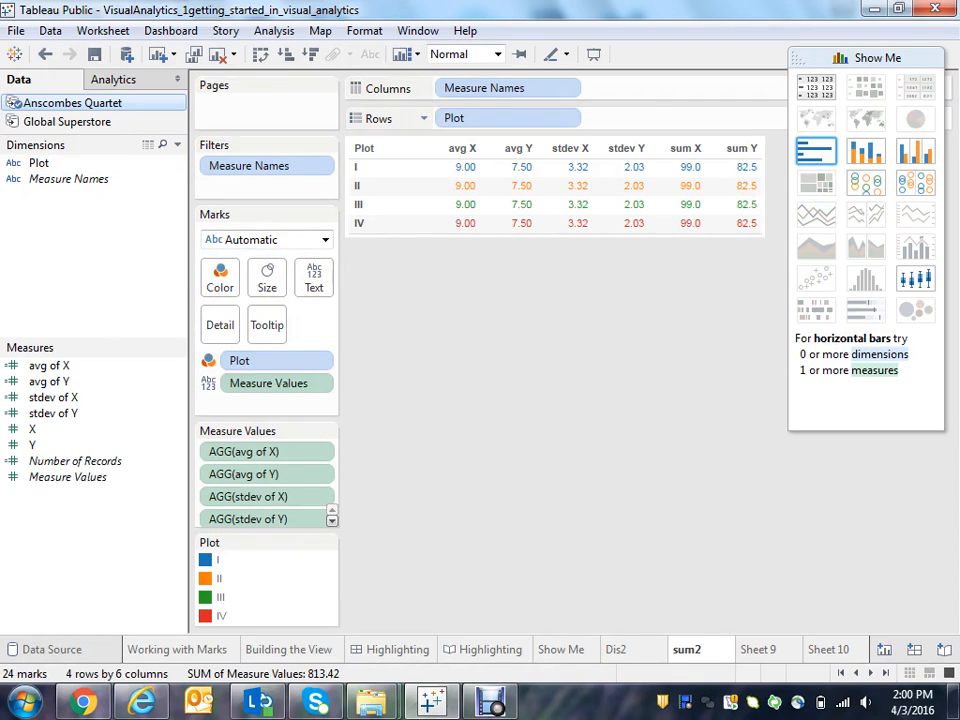
click(877, 58)
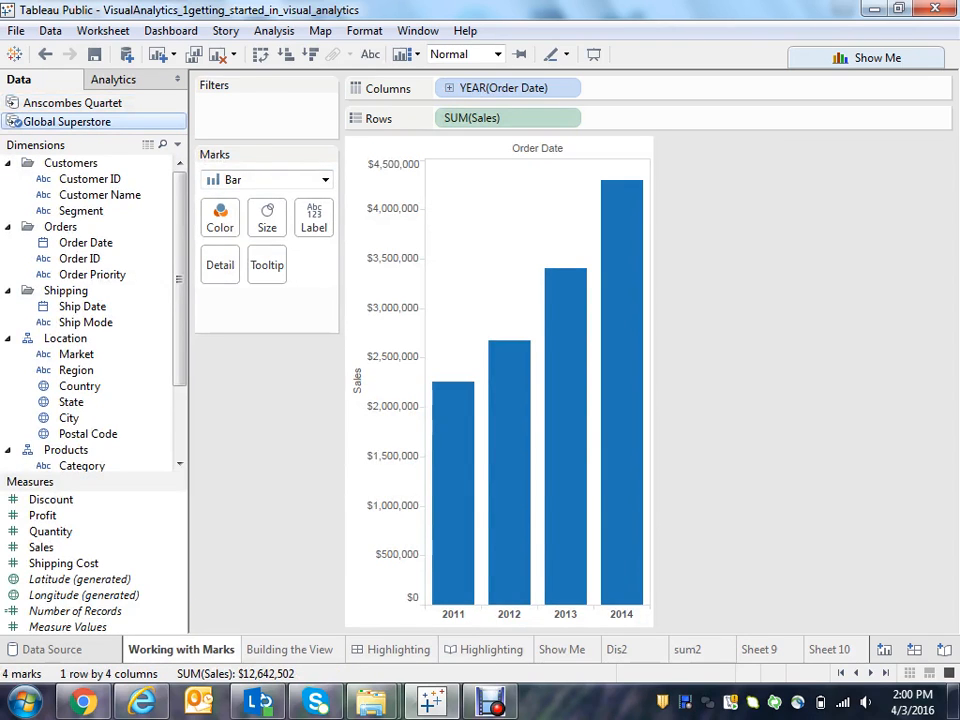
Step: Review the original Anscombe's Quartet sheets, then create a new dashboard with its size set to Laptop (800 x 600)
key(ctrl+Page_Up)
key(ctrl+Page_Up)
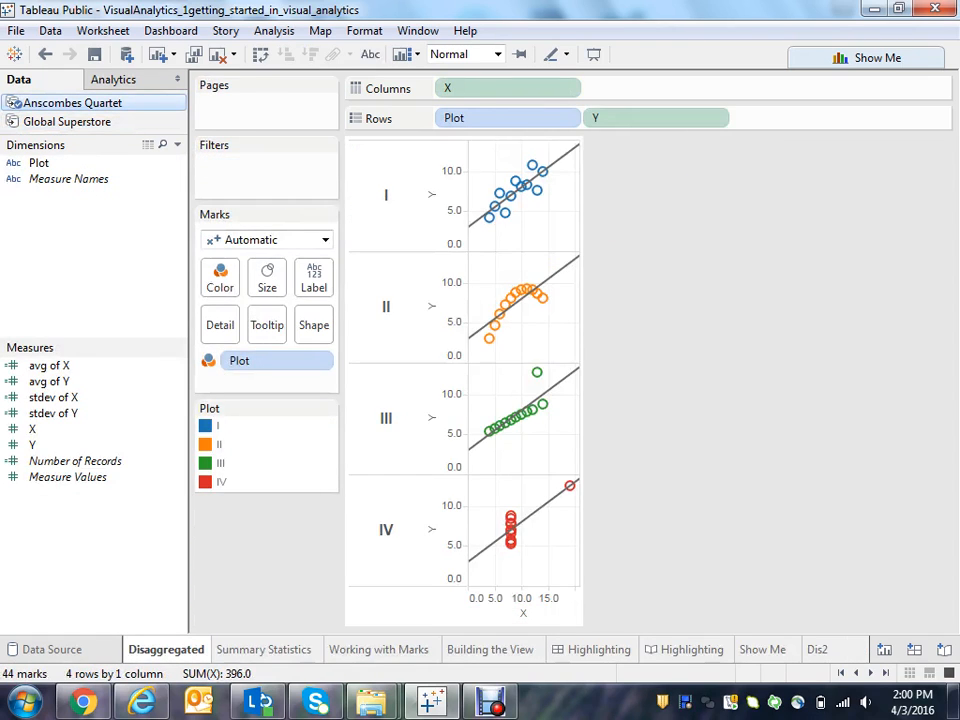
key(ctrl+Page_Down)
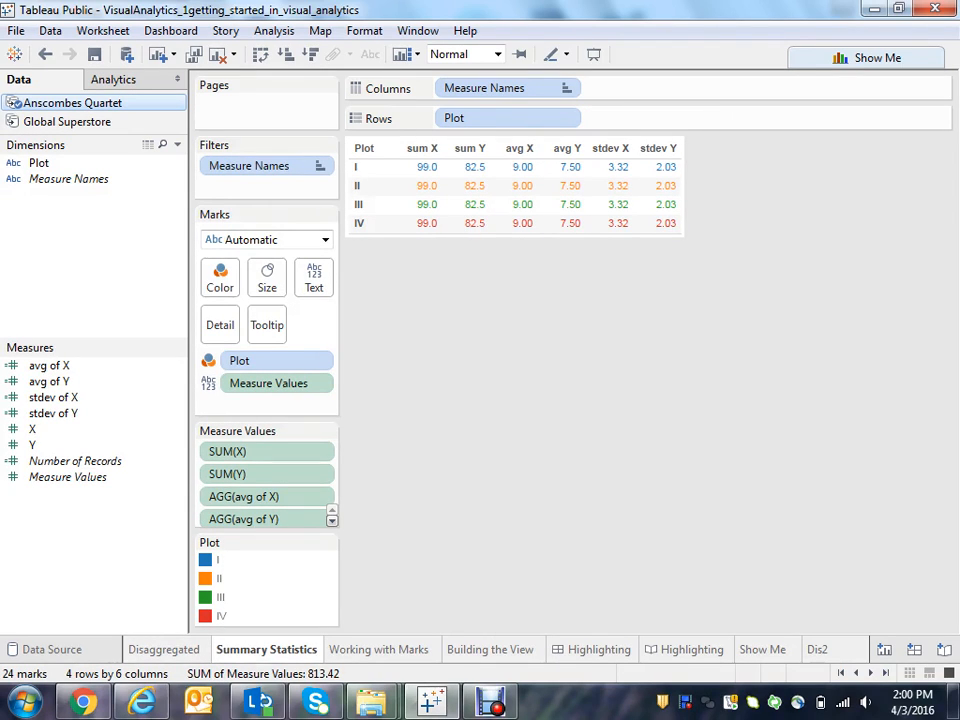
key(ctrl+Page_Up)
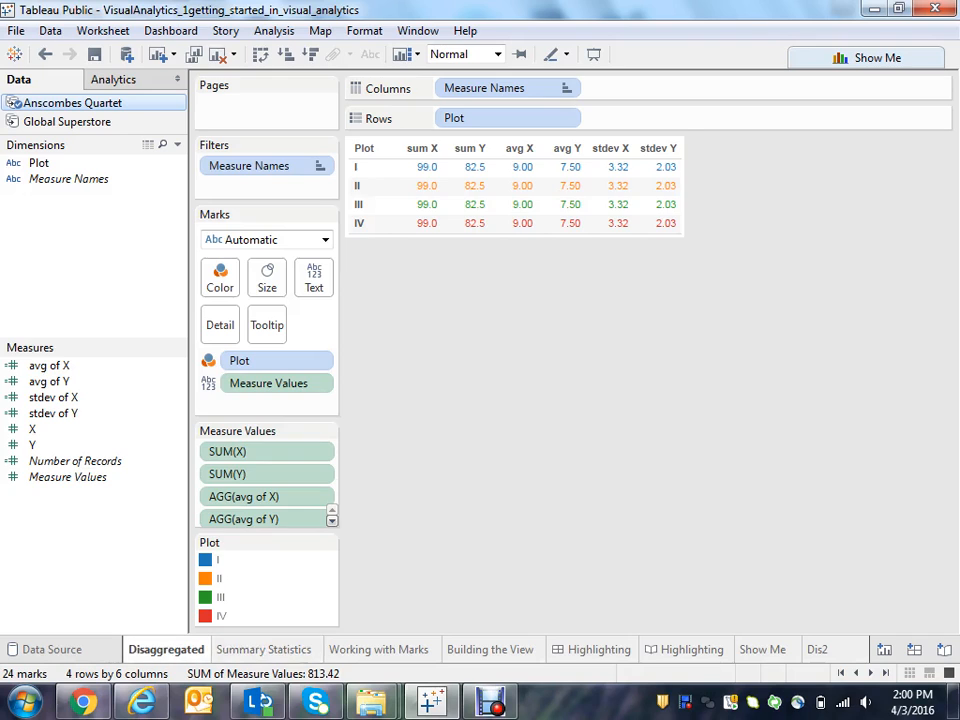
key(ctrl+Page_Up)
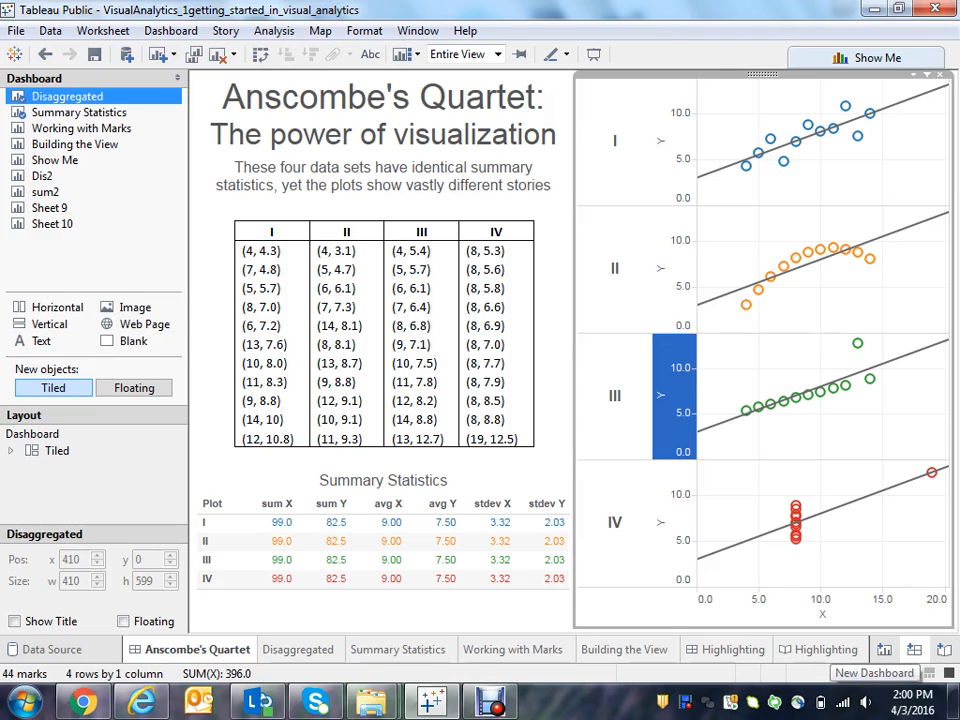
click(914, 650)
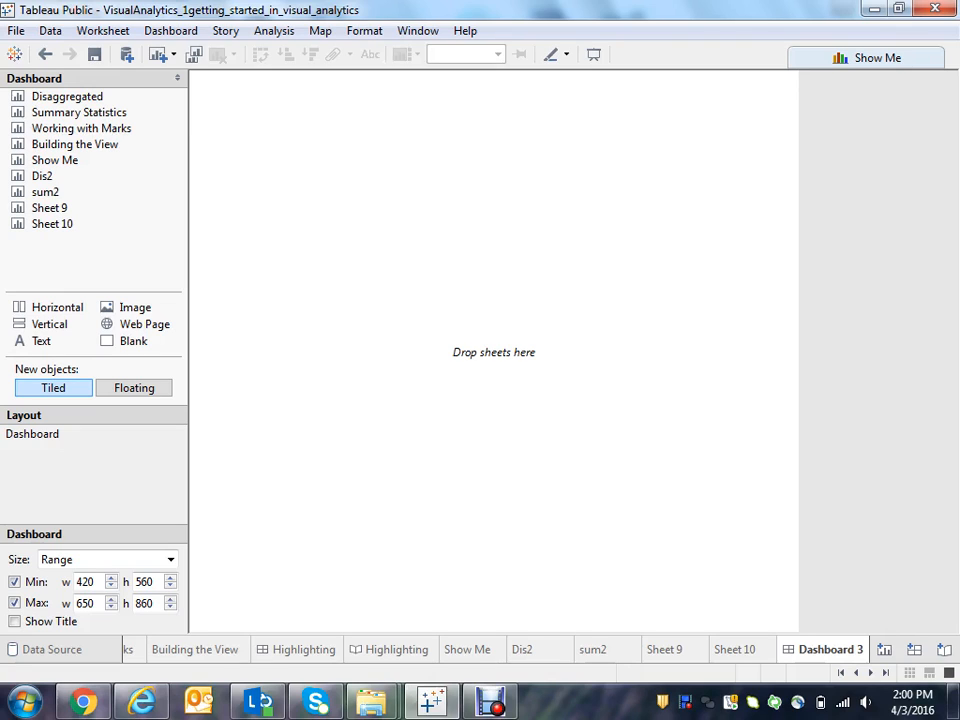
click(170, 559)
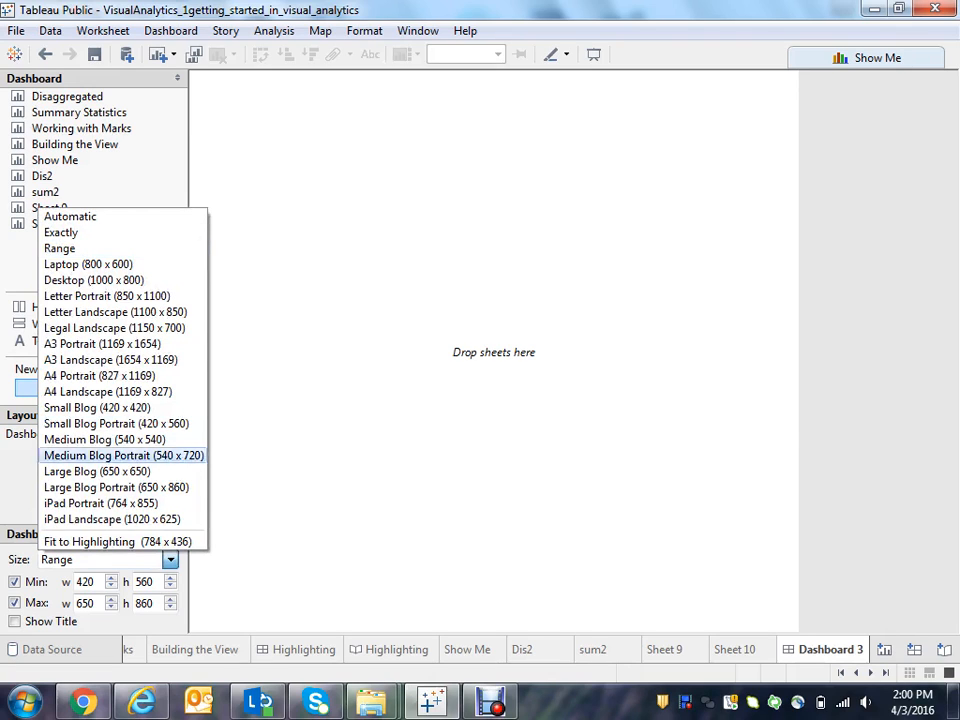
click(88, 264)
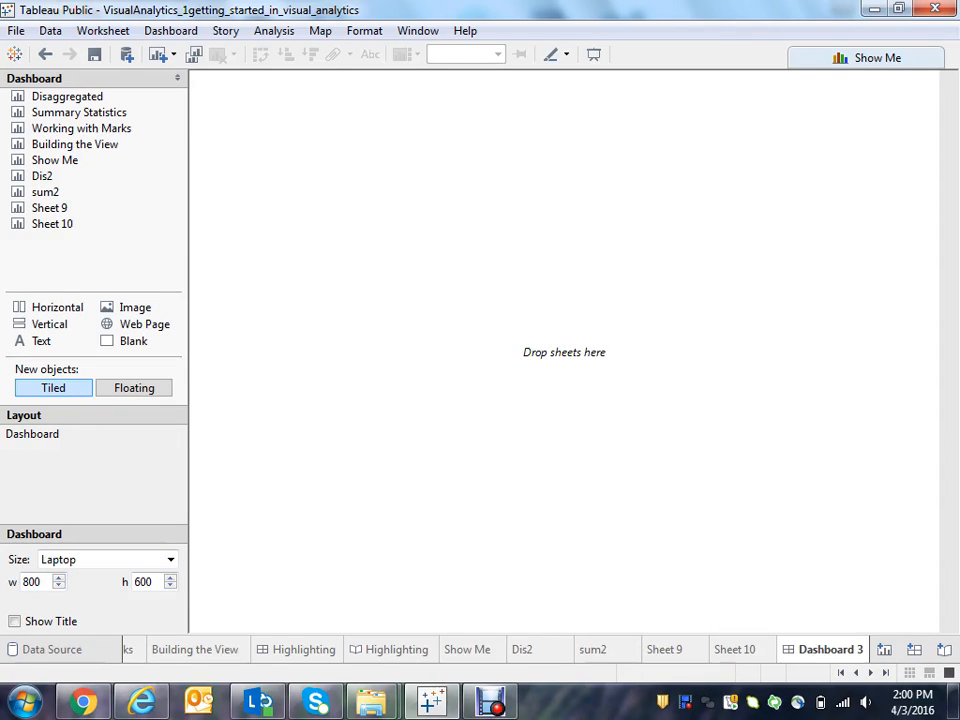
Step: Place the sum2 worksheet on the new dashboard and add Dis2 to the right of it
mouse_move(42, 176)
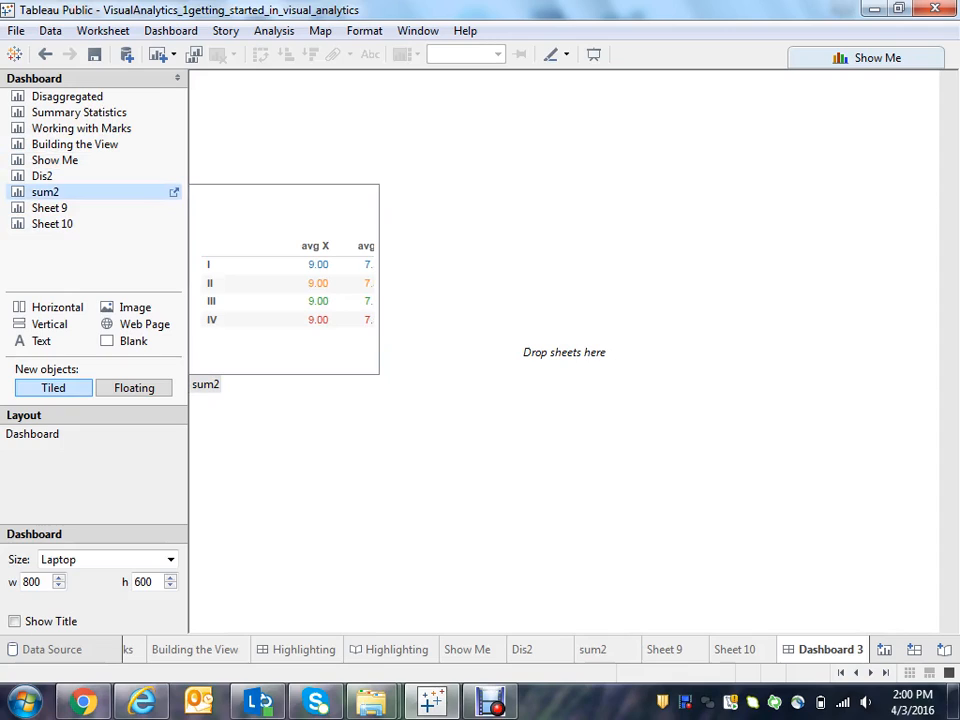
drag(45, 192, 400, 300)
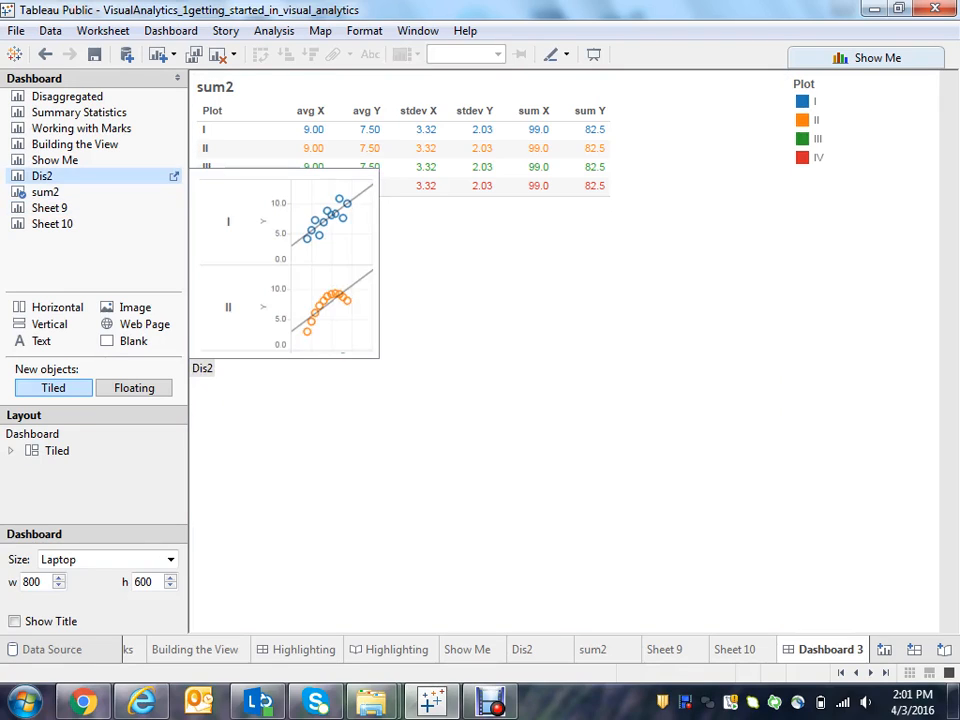
click(43, 176)
drag(43, 176, 680, 280)
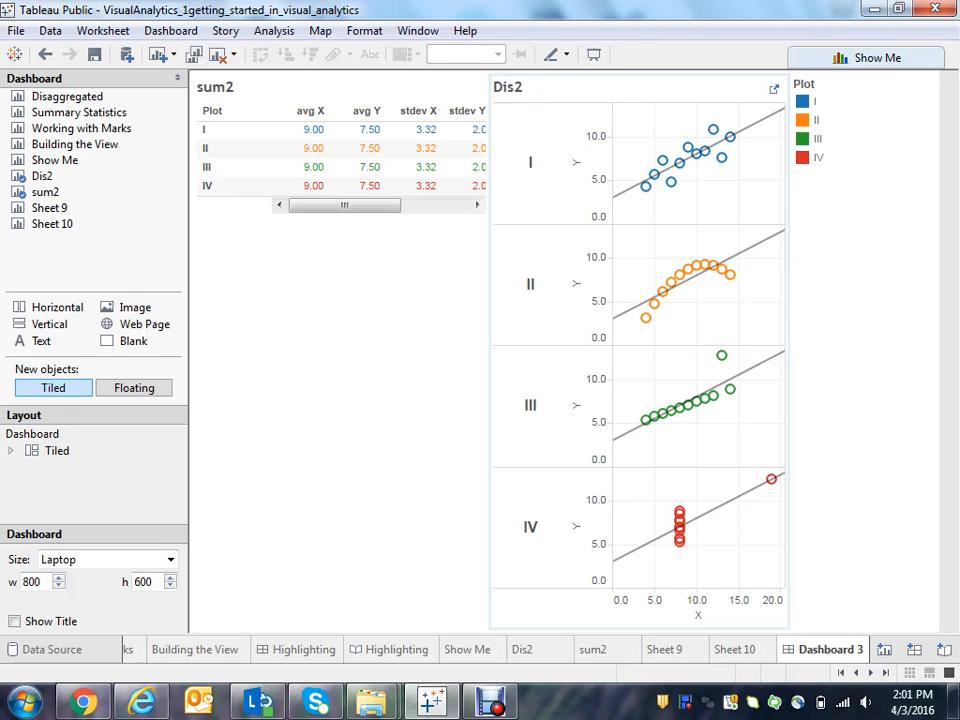
Step: Examine the title, the subtitle and the data table image on the original Anscombe's Quartet dashboard
click(130, 650)
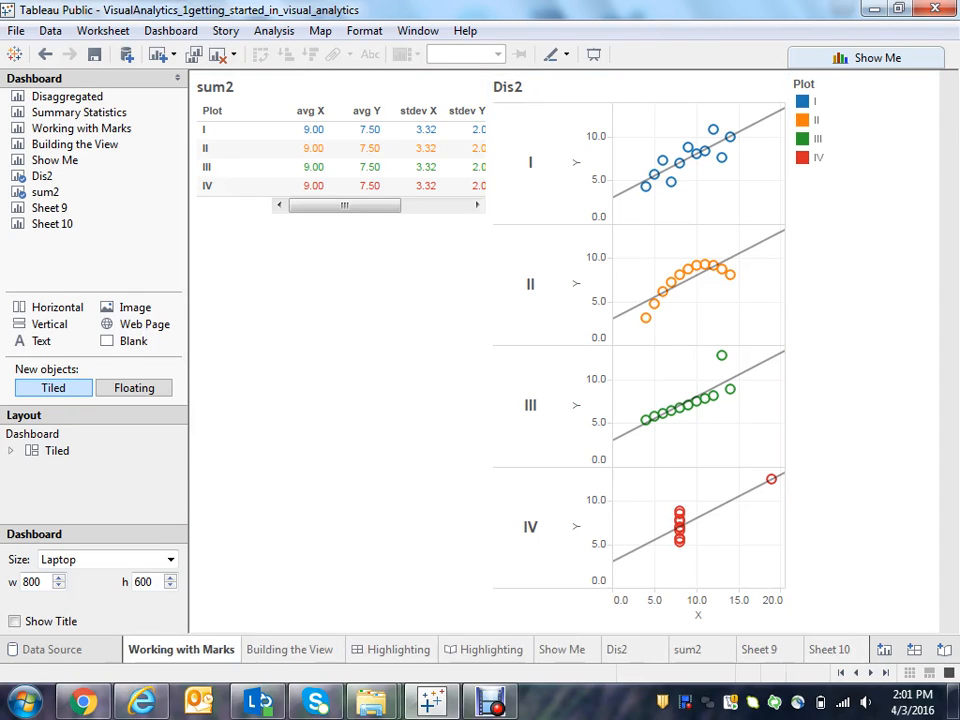
key(ctrl+shift+Tab)
key(ctrl+shift+Tab)
key(ctrl+shift+Tab)
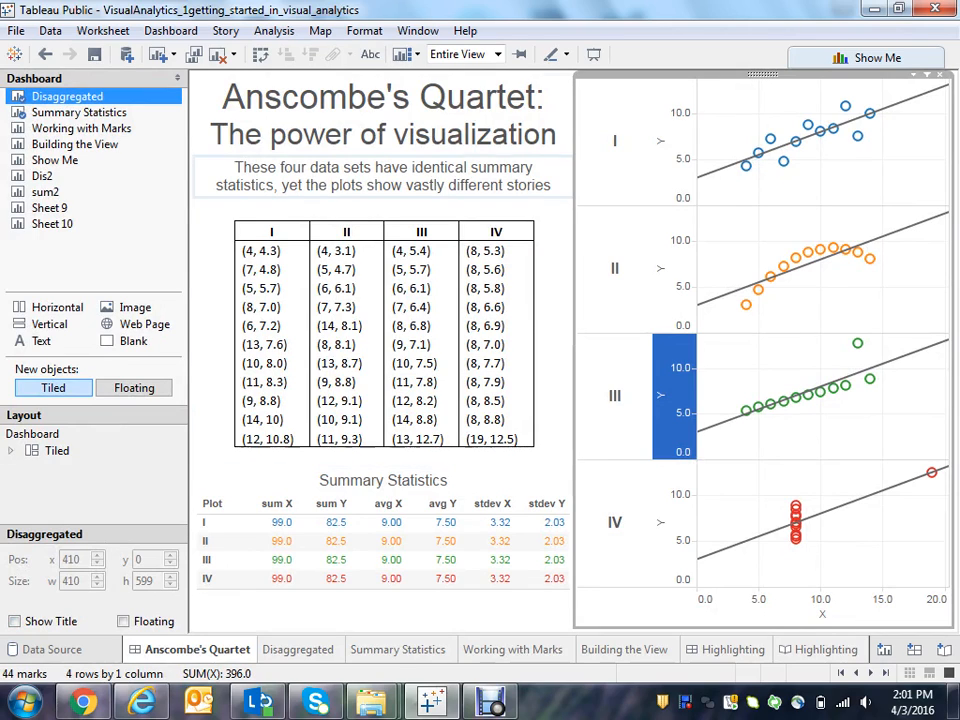
click(383, 116)
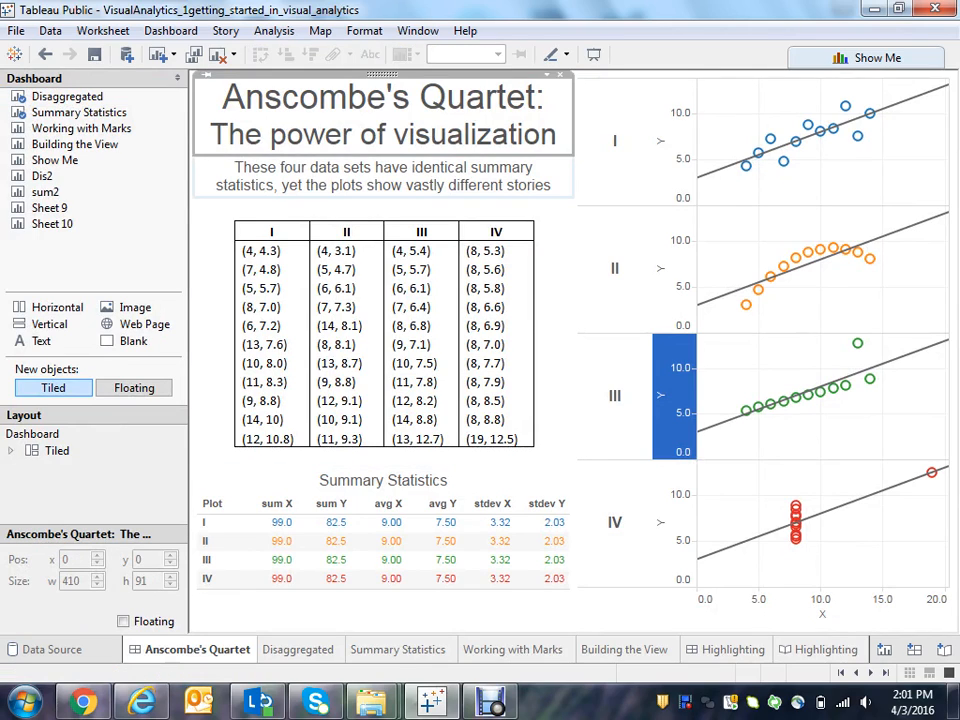
click(383, 177)
click(383, 333)
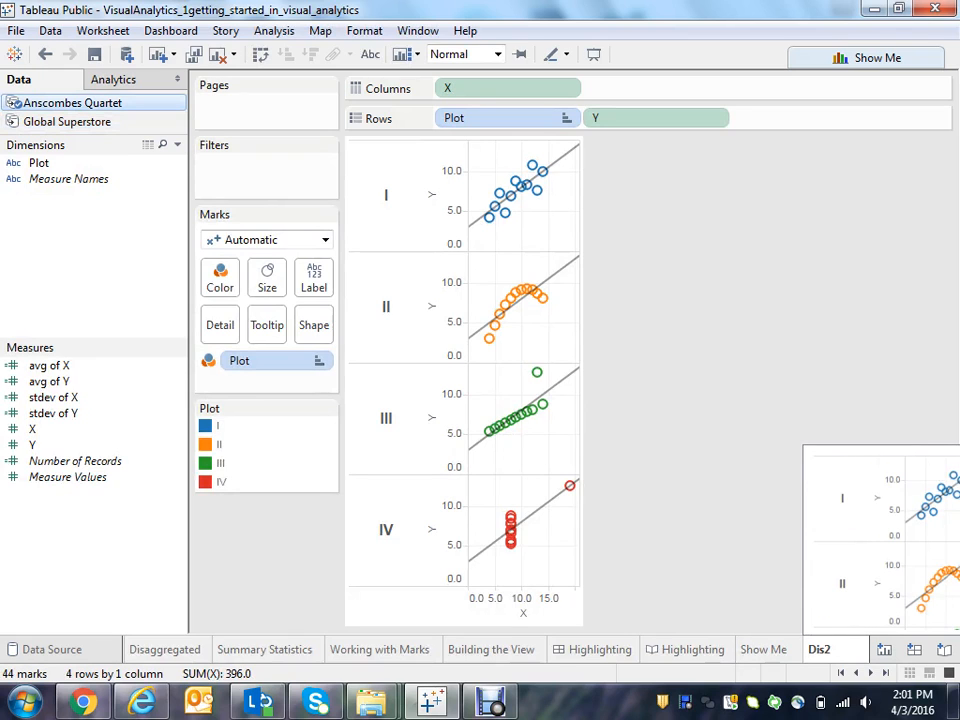
Step: Return to Dashboard 3 and rename it as Anc2
key(ctrl+Tab)
key(ctrl+Tab)
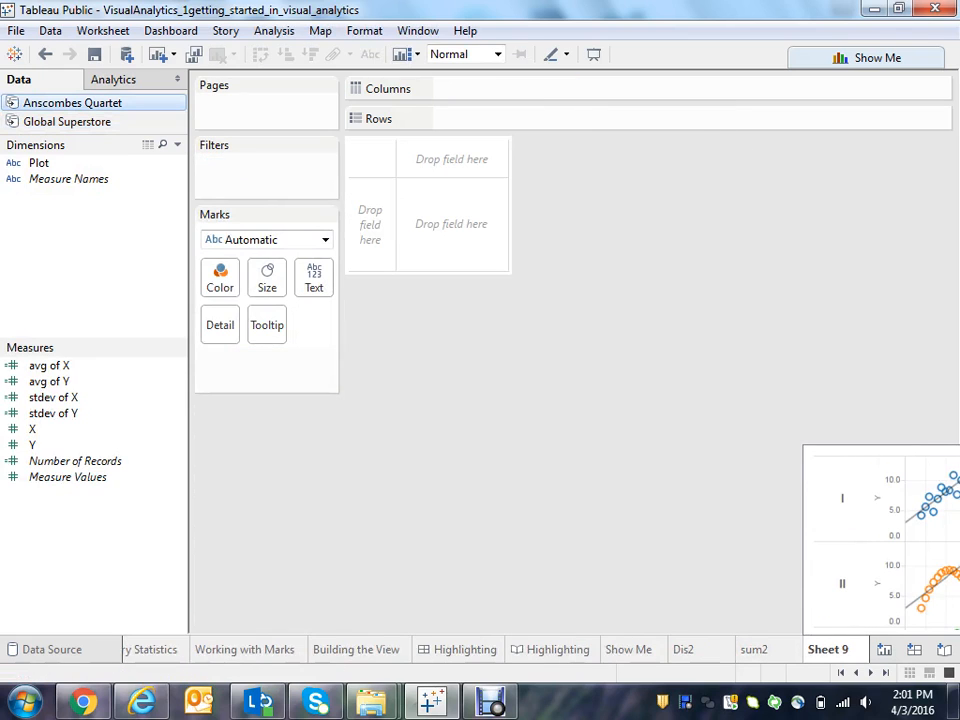
key(ctrl+Tab)
key(ctrl+Tab)
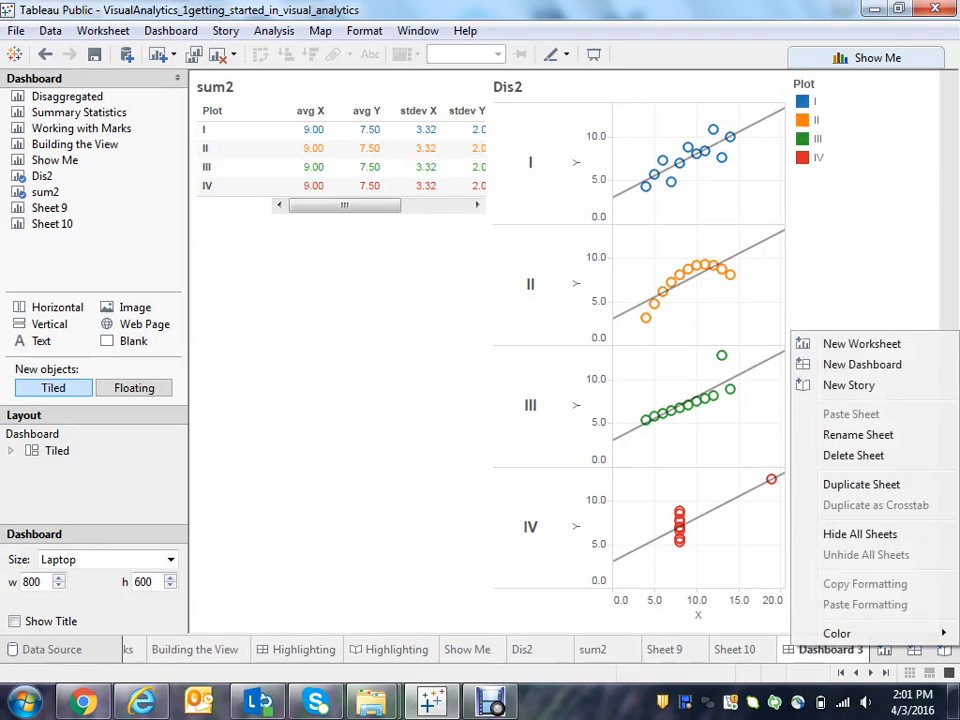
right_click(792, 648)
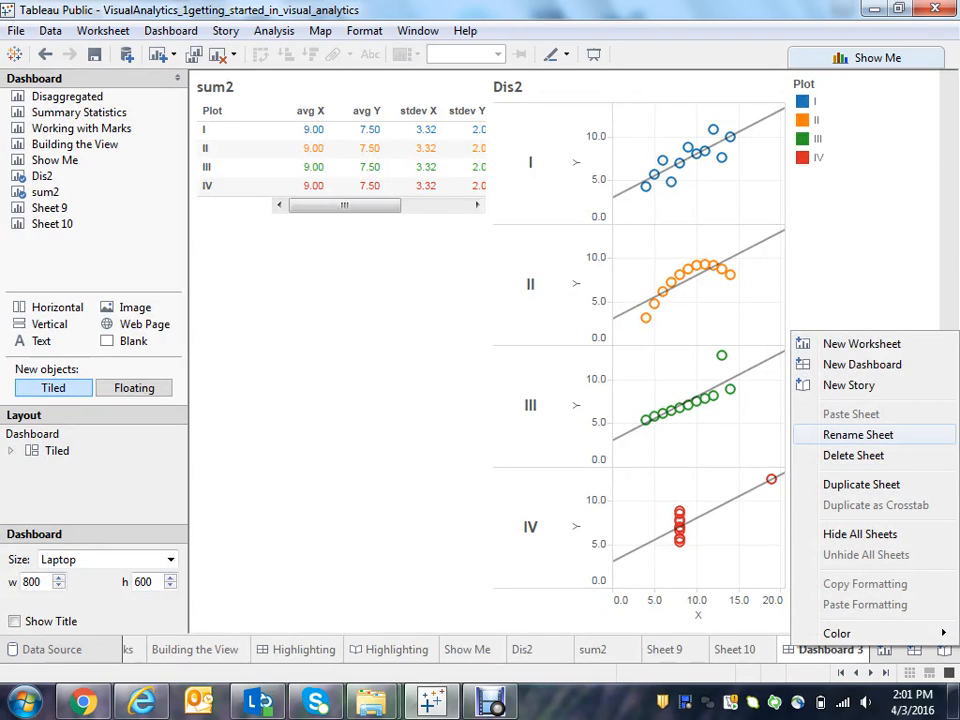
click(858, 434)
text(A)
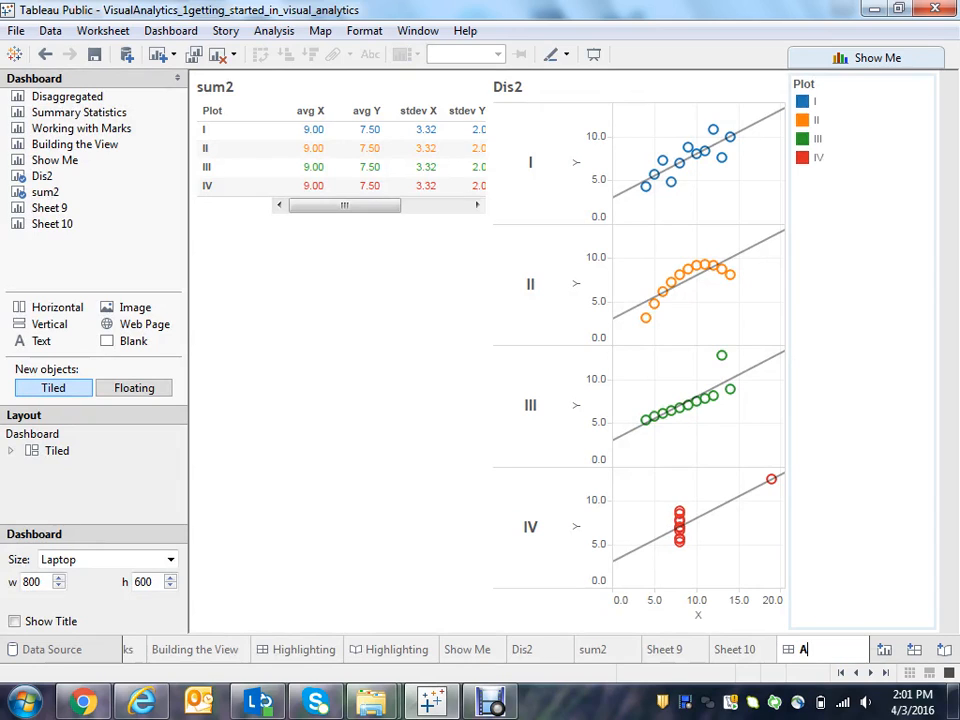
text(nc2)
key(Return)
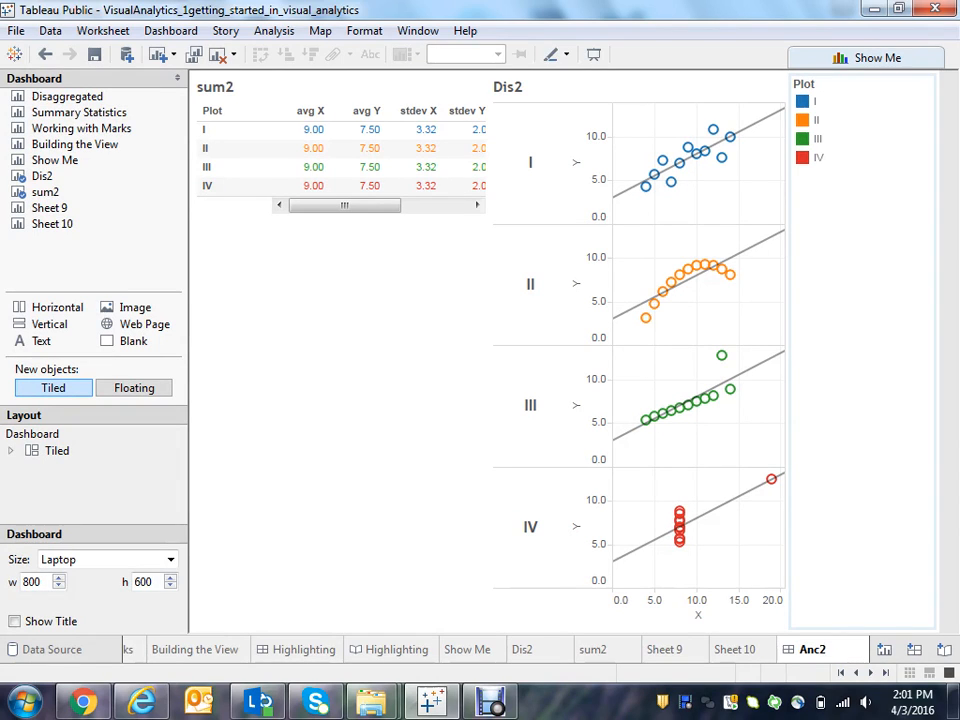
Step: Add a text object above sum2 and paste in "Anscombe's Quartet: The power of visualization" copied from 1text.txt in the Tableau Visual Analytics Labs folder
click(342, 400)
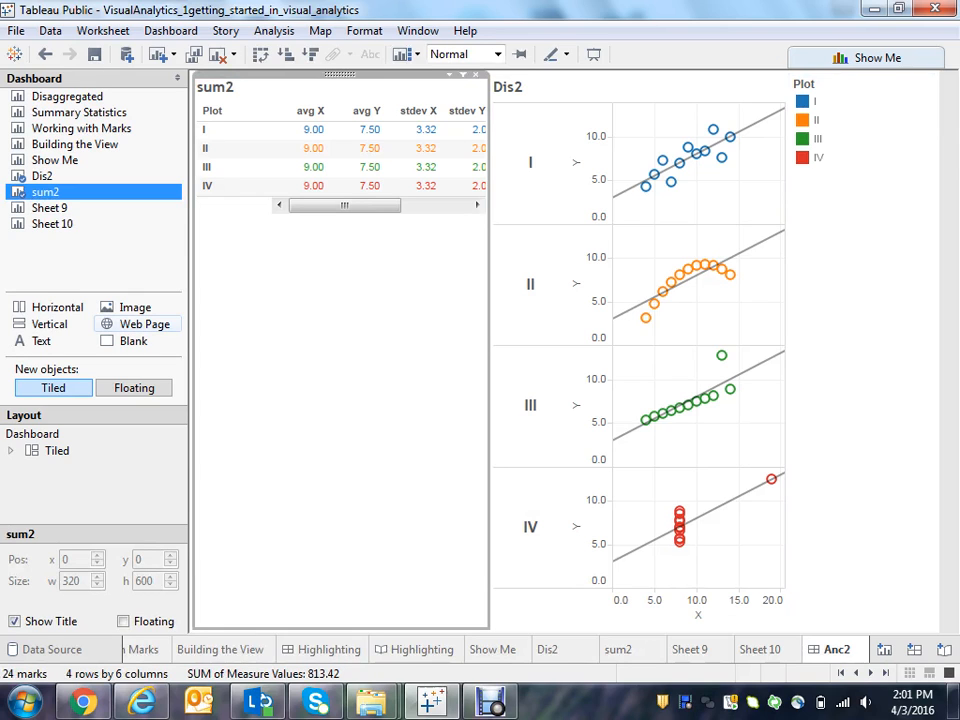
mouse_move(42, 341)
mouse_down()
mouse_move(235, 263)
mouse_move(325, 150)
mouse_up()
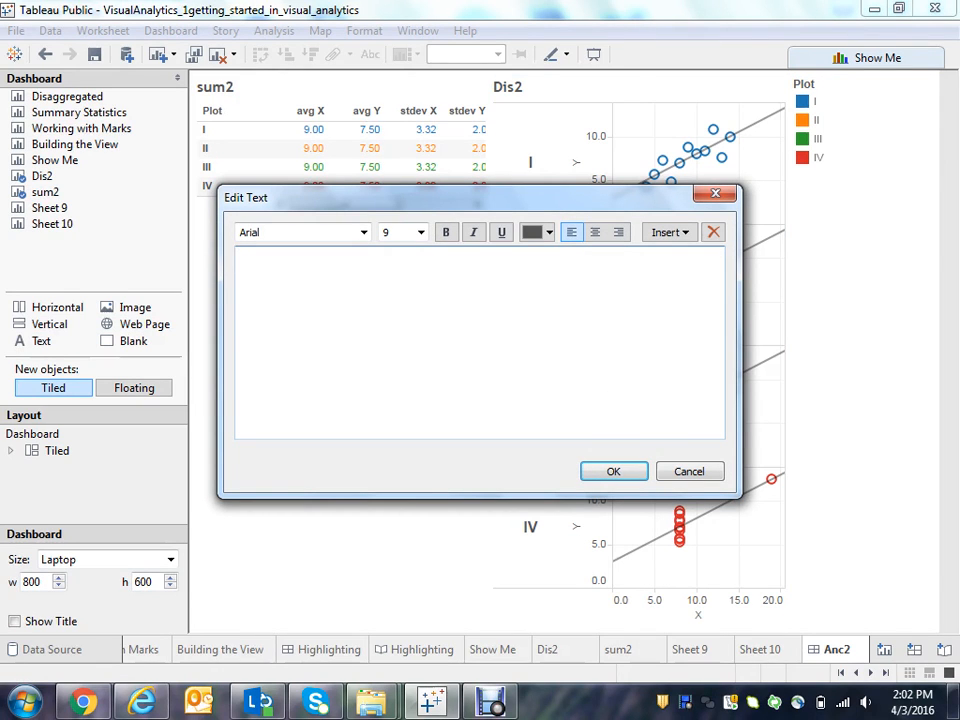
mouse_move(371, 703)
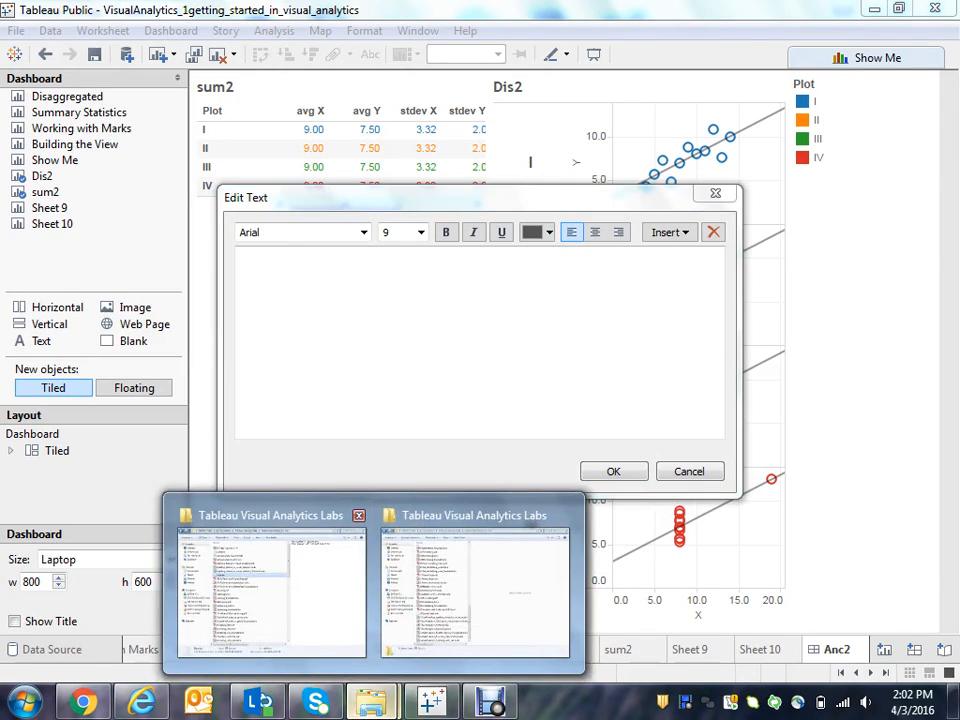
click(271, 585)
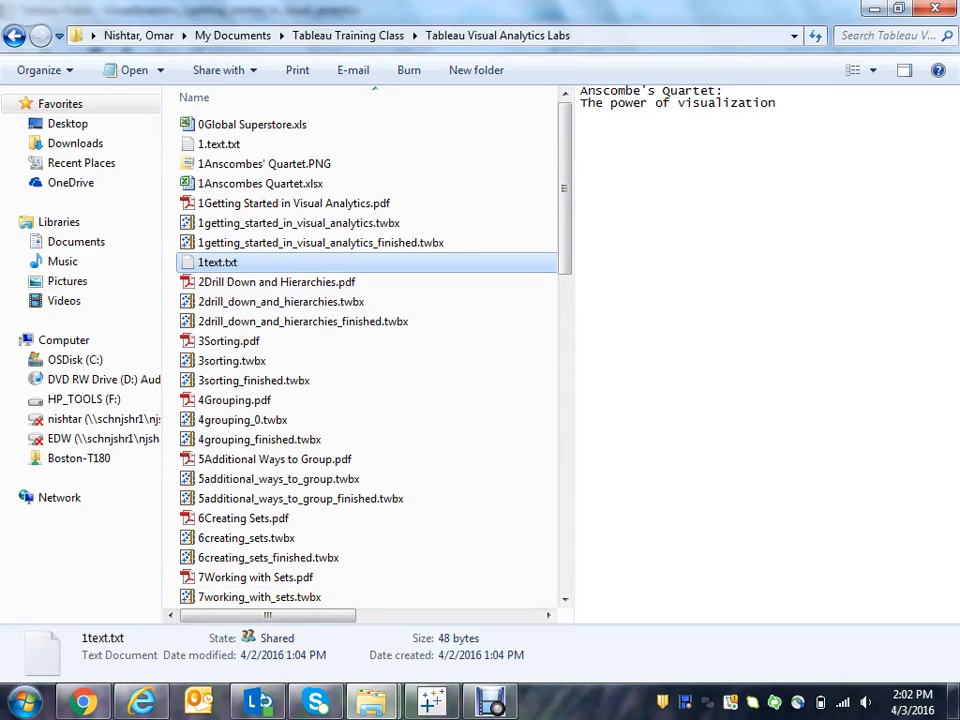
double_click(218, 262)
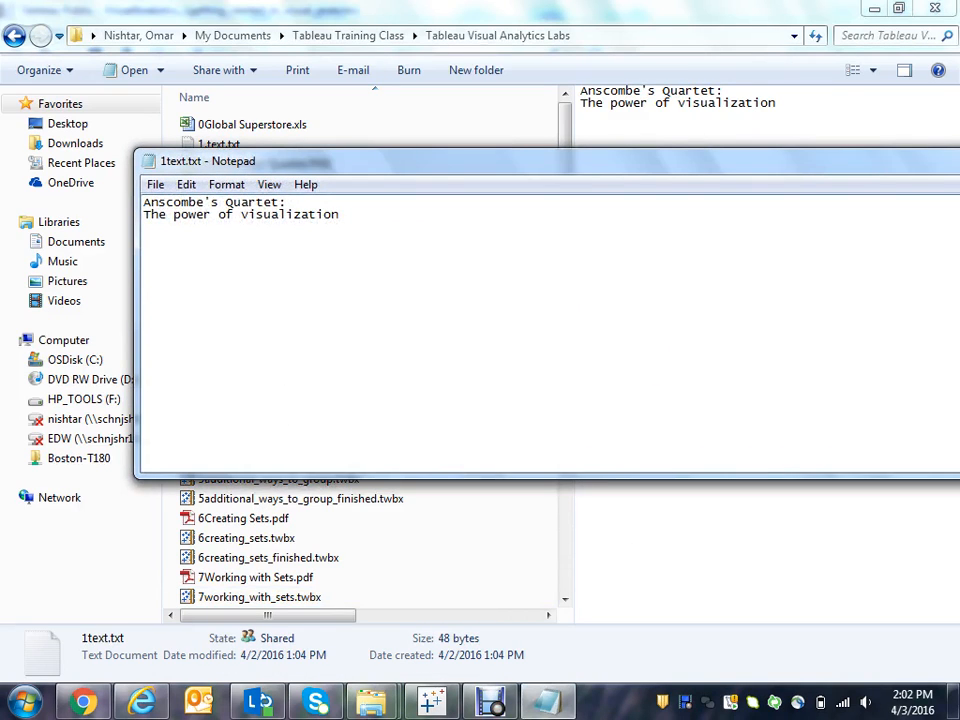
key(ctrl+a)
key(ctrl+c)
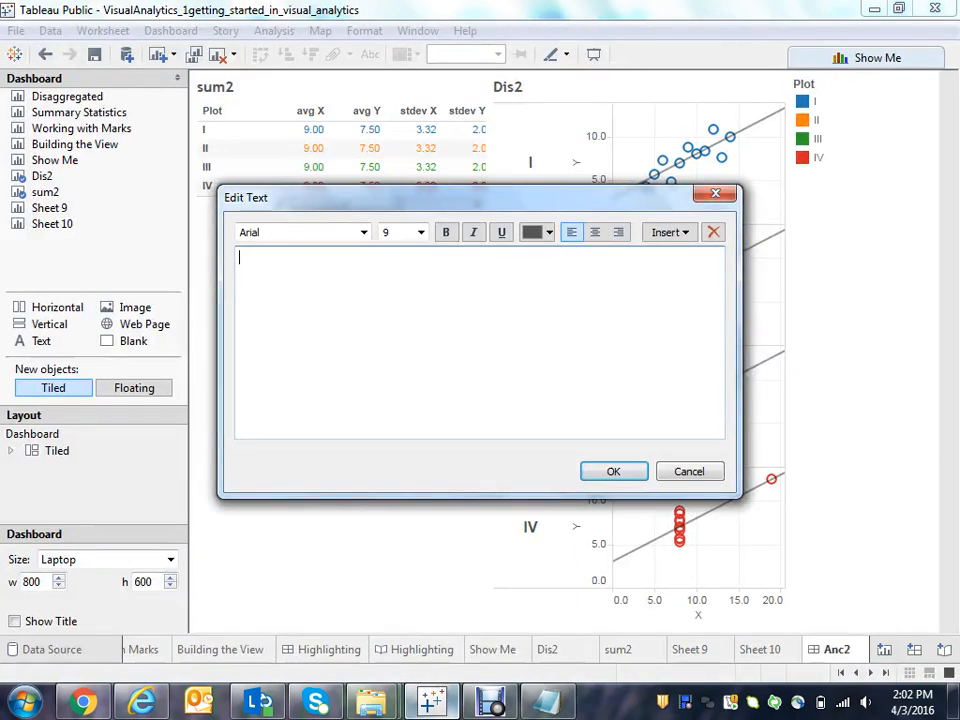
key(alt+Tab)
key(ctrl+v)
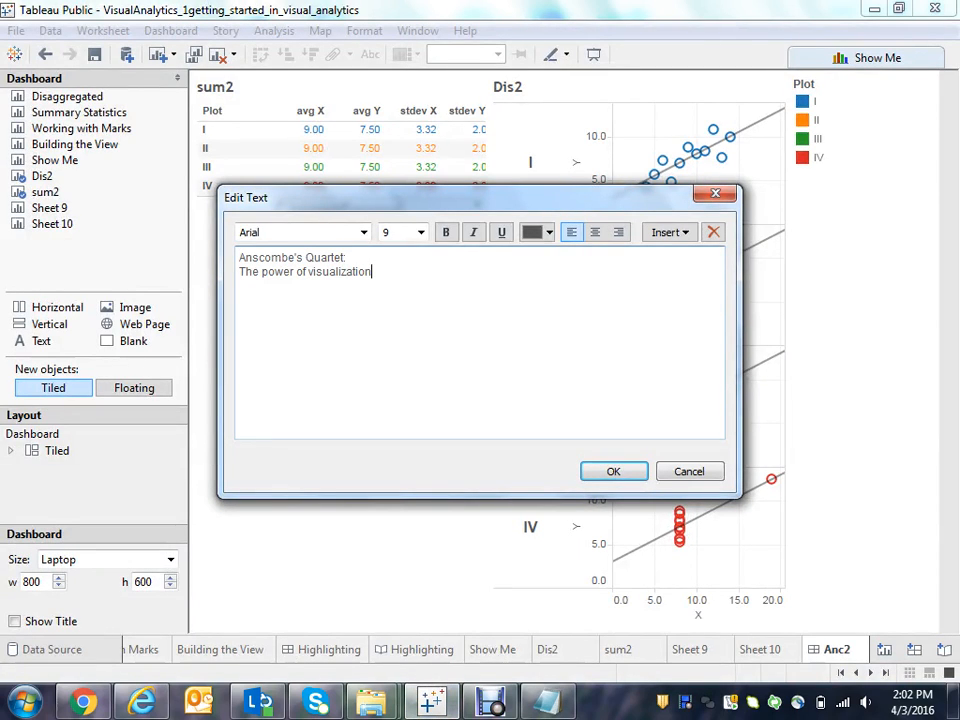
Step: Set the whole title text to size 24 and widen its column so the second line fits without breaking
key(ctrl+a)
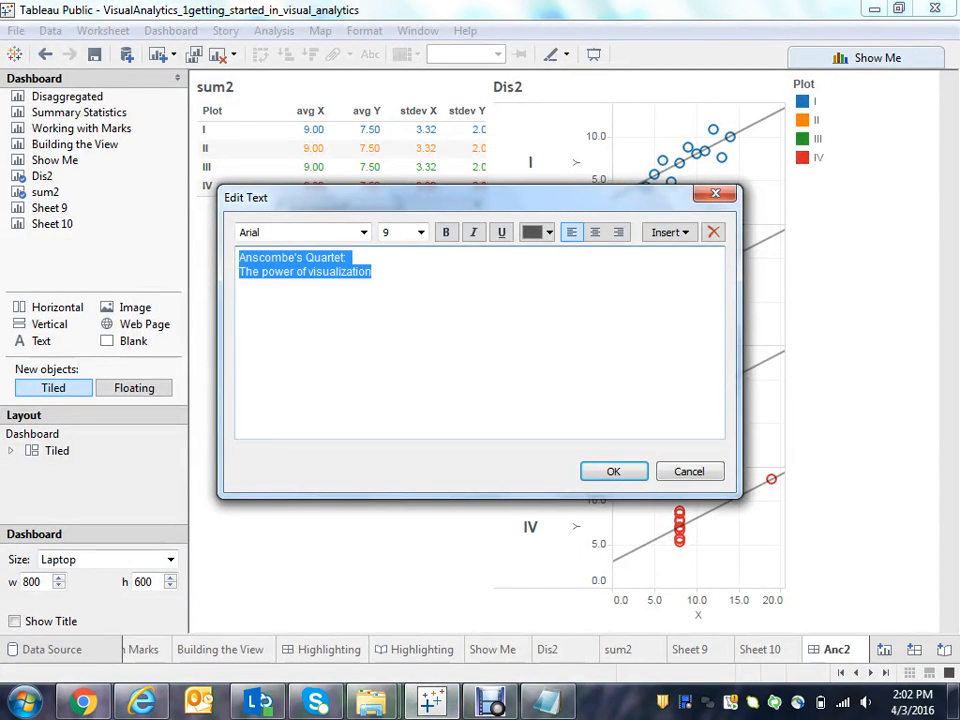
click(420, 232)
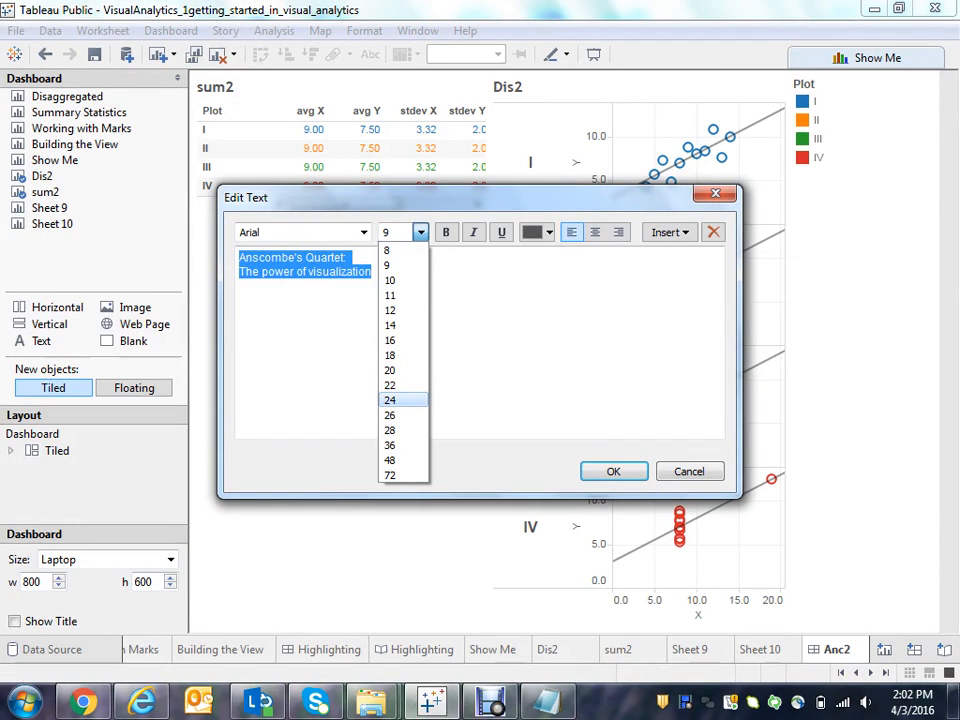
click(390, 400)
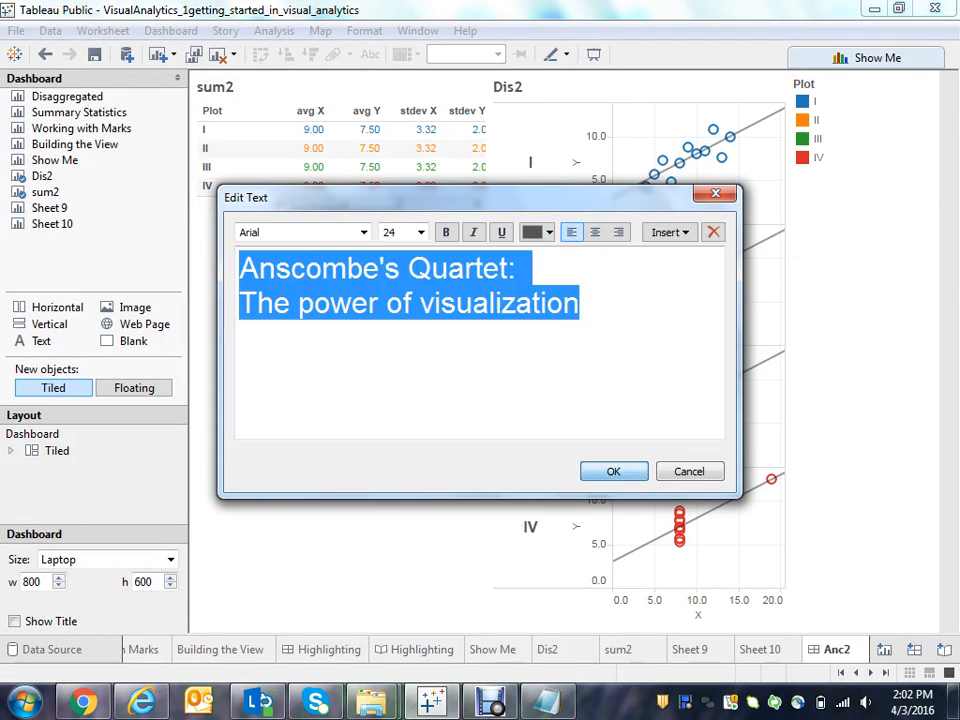
click(613, 471)
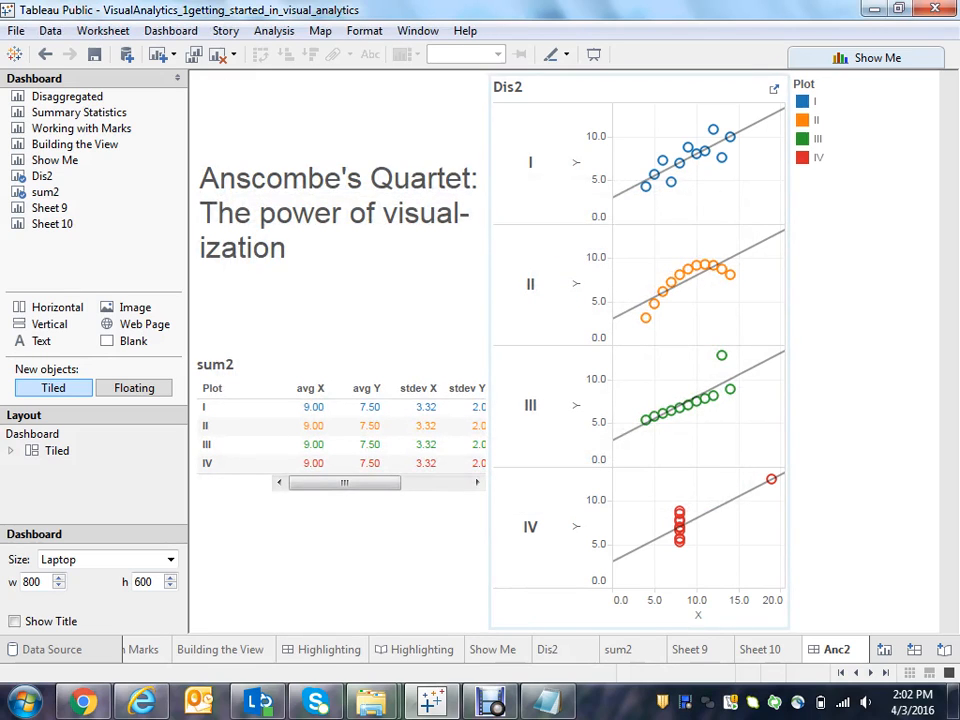
drag(490, 250, 555, 250)
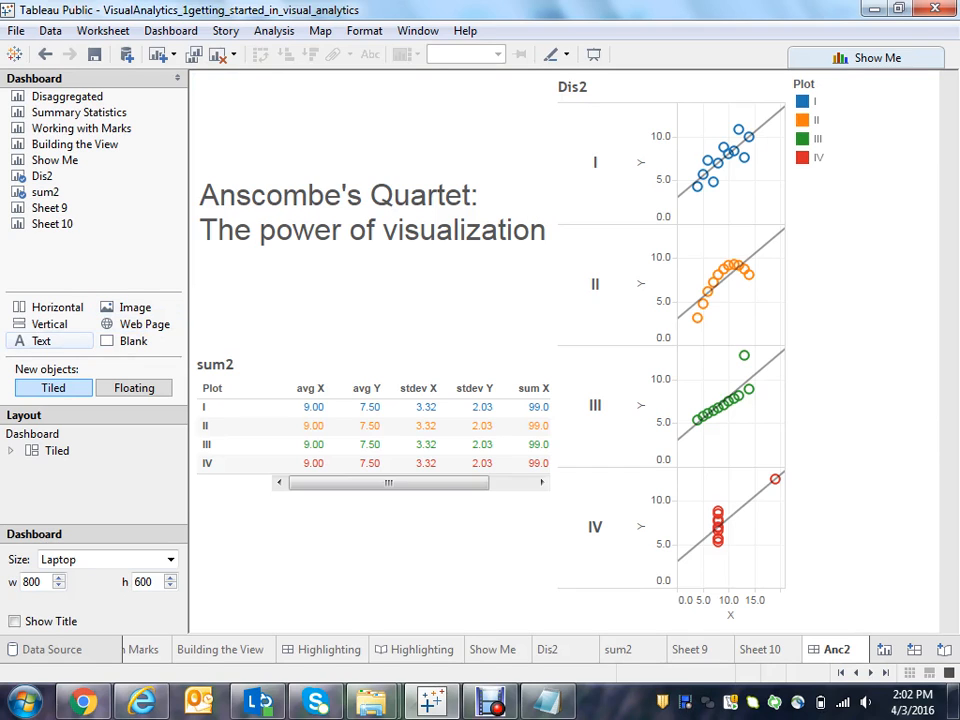
Step: Add a text object between the title and sum2 and paste in the two-line "These four data sets have identical summary statistics…" text from 1.text.txt
drag(41, 341, 370, 300)
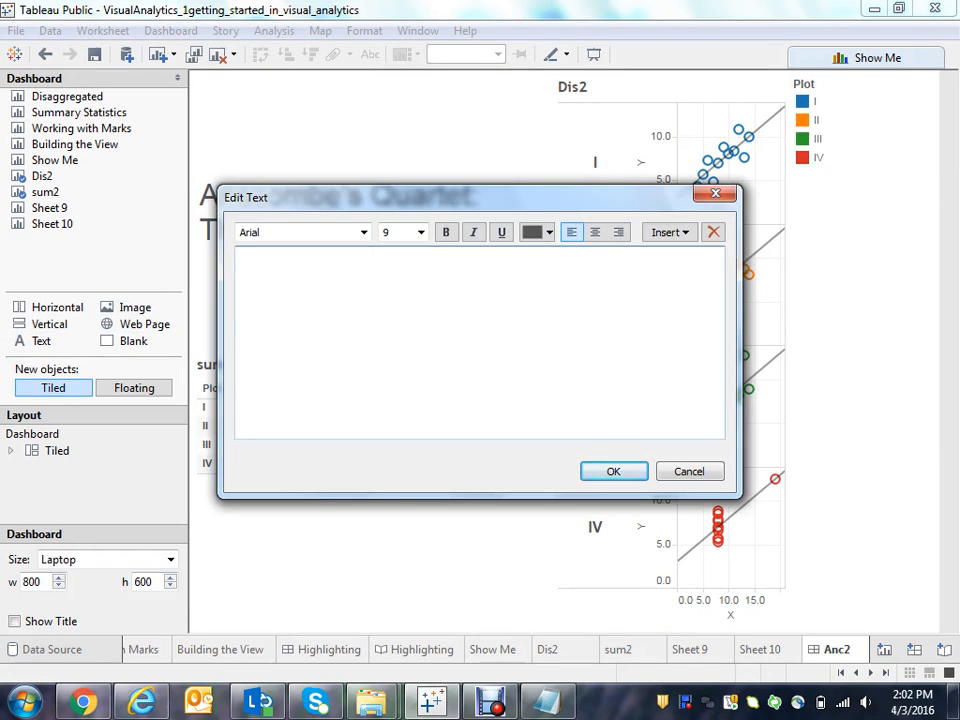
mouse_move(371, 700)
click(268, 580)
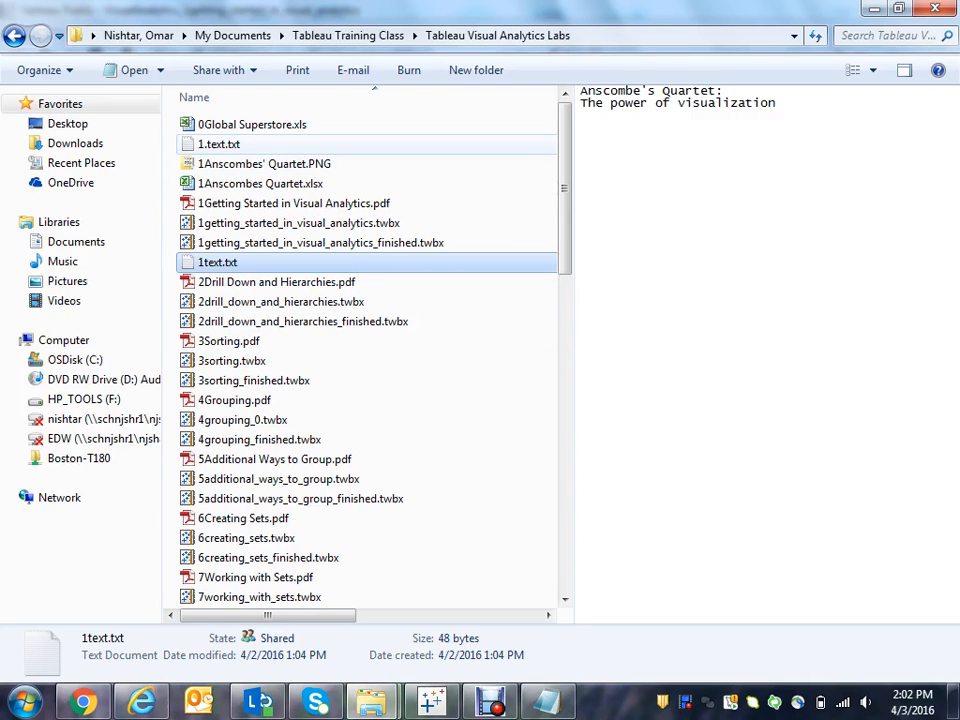
double_click(219, 144)
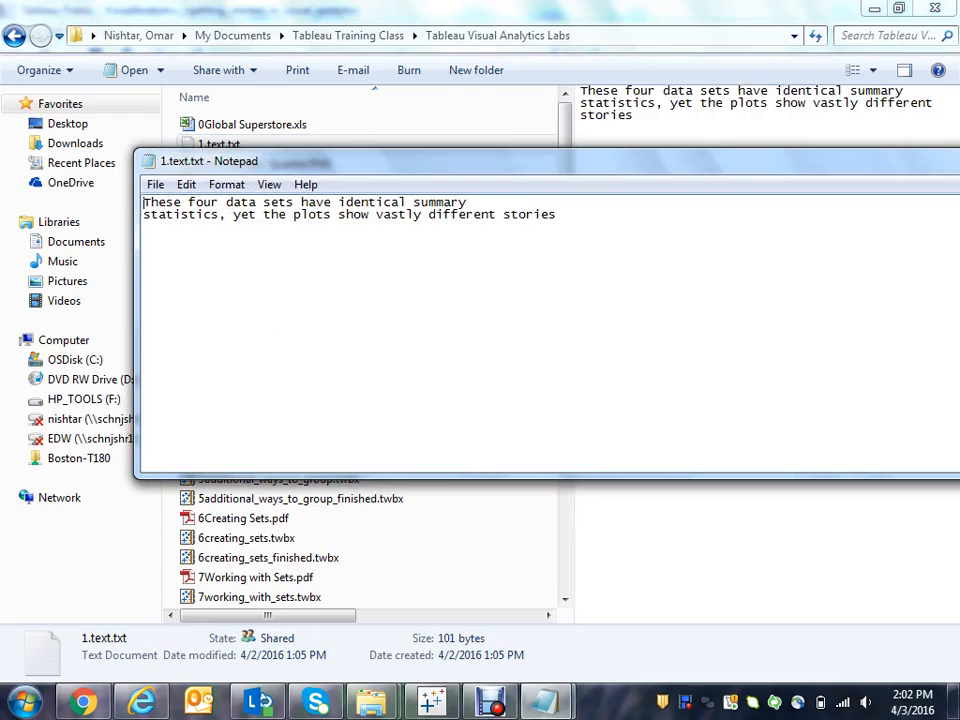
drag(556, 214, 143, 204)
key(ctrl+c)
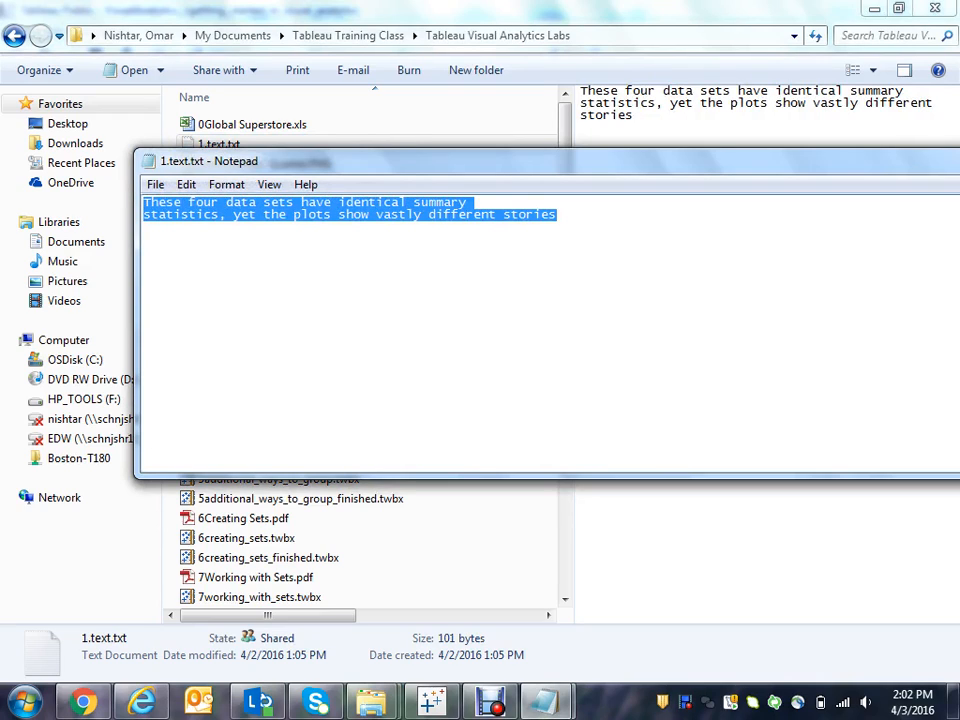
key(alt+Tab)
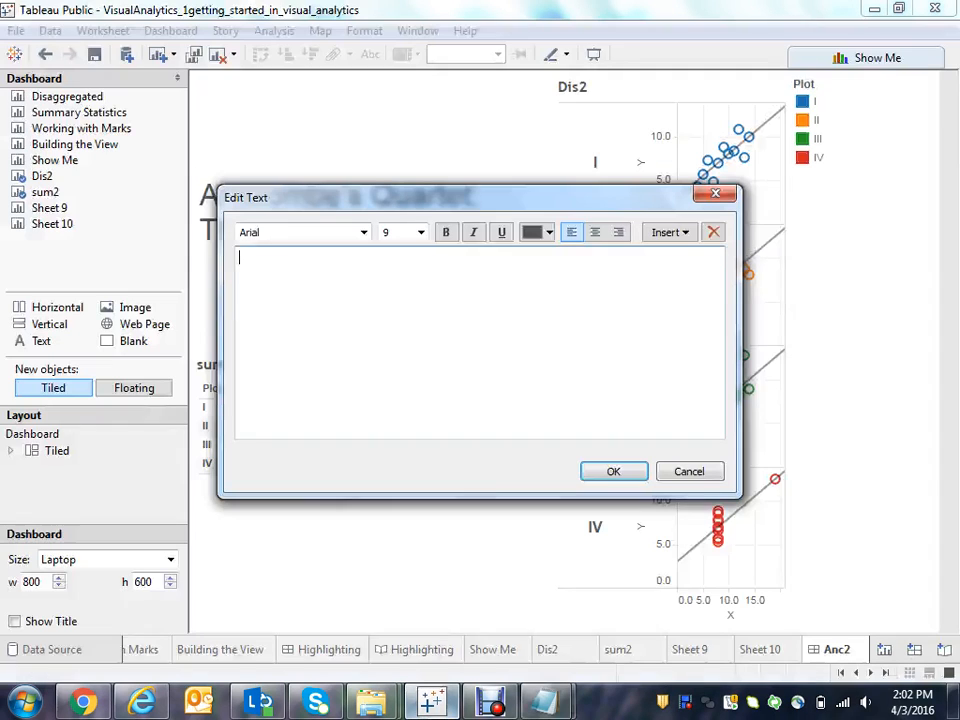
key(ctrl+v)
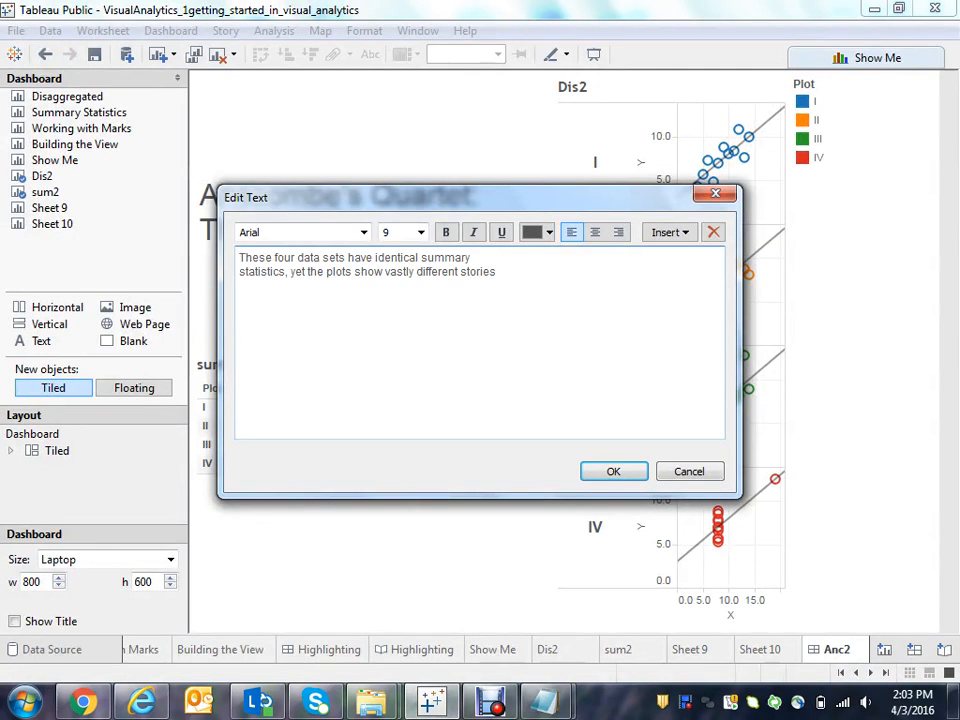
Step: Set the whole subtitle text to size 12 and apply it to the dashboard
key(ctrl+a)
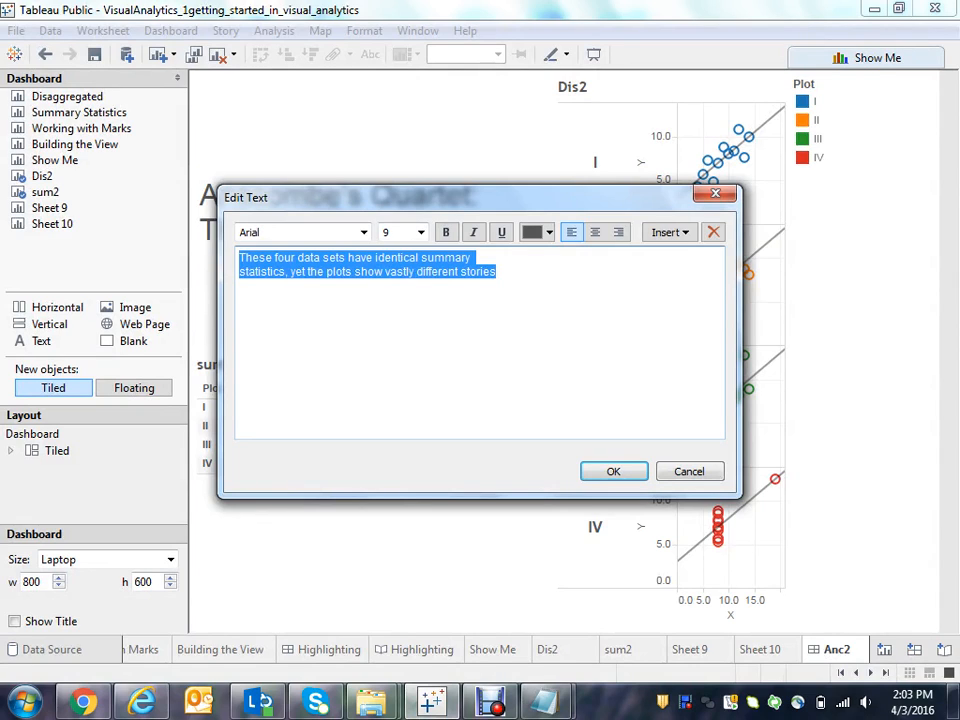
click(420, 232)
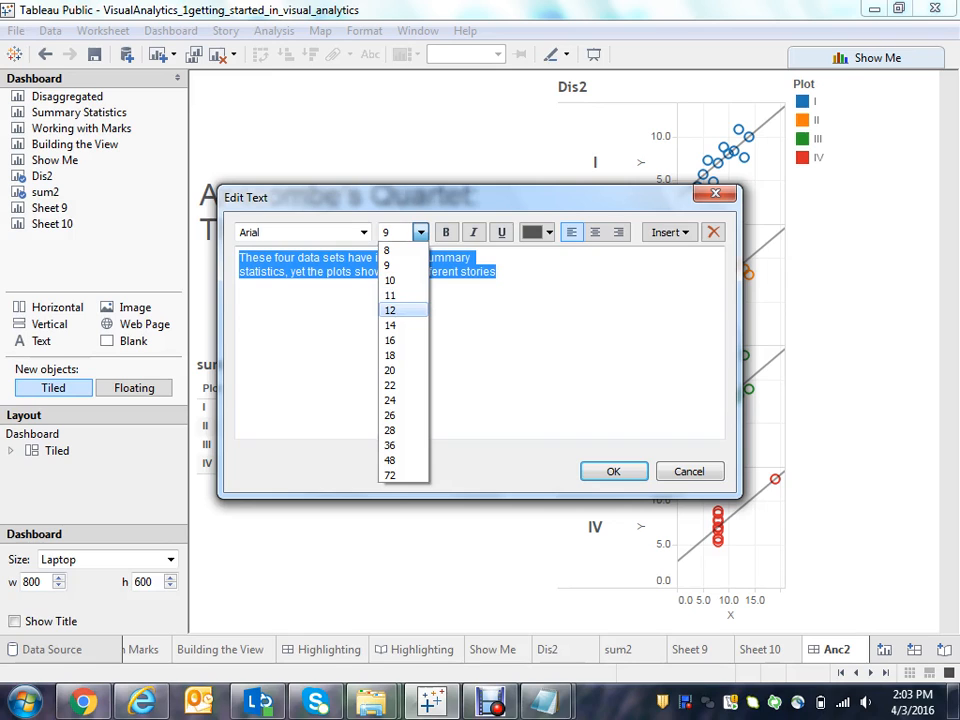
click(395, 310)
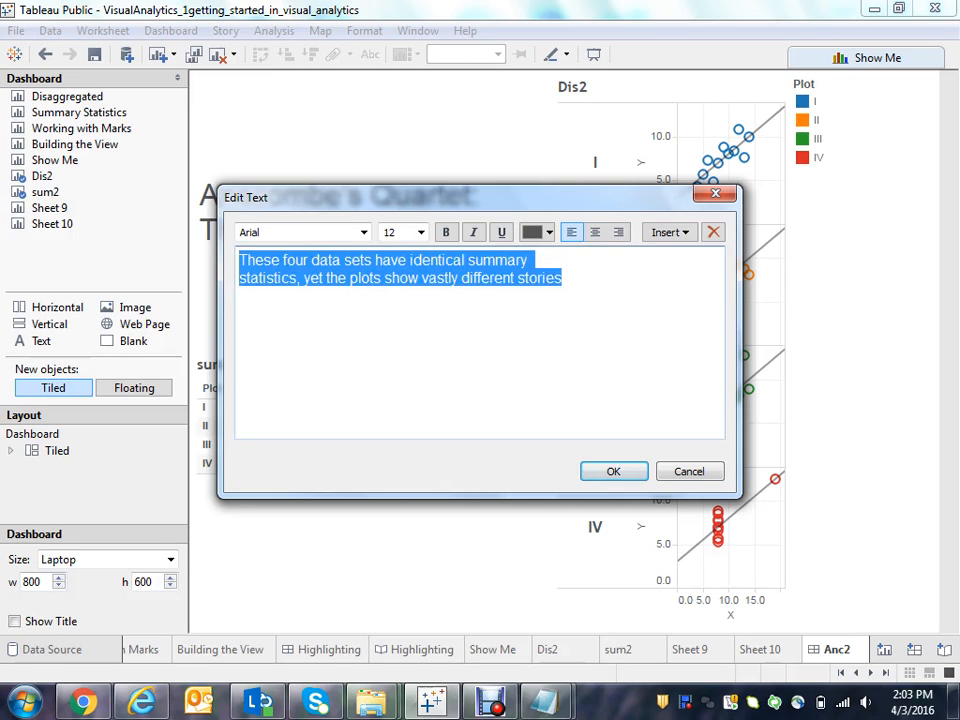
click(614, 471)
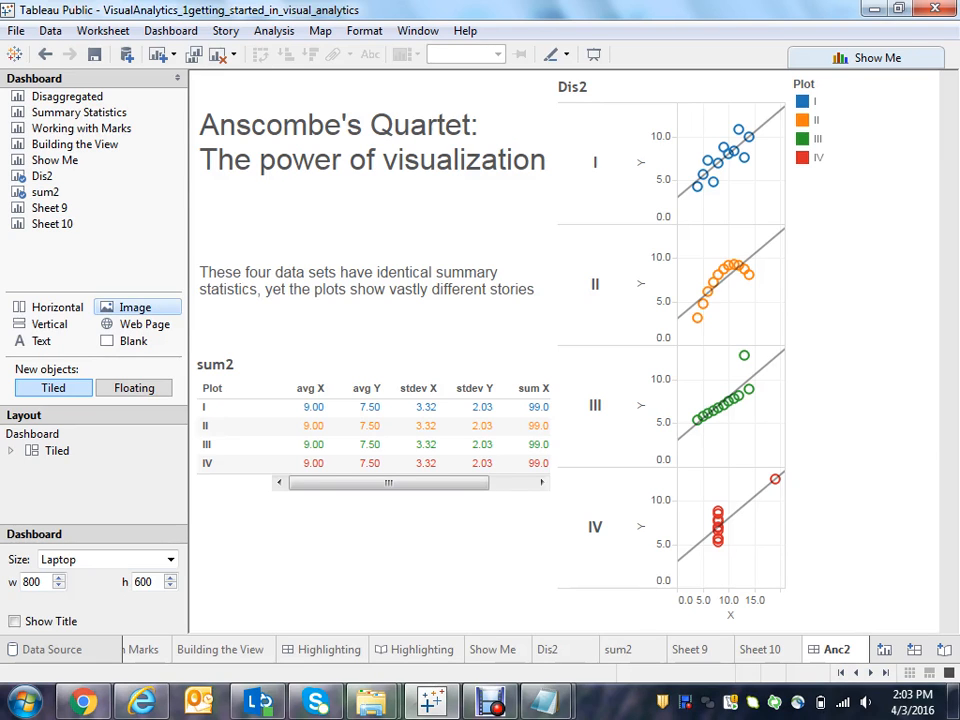
Step: Add an image object to the dashboard using 1Anscombes' Quartet.PNG from the Tableau Visual Analytics Labs folder
double_click(136, 307)
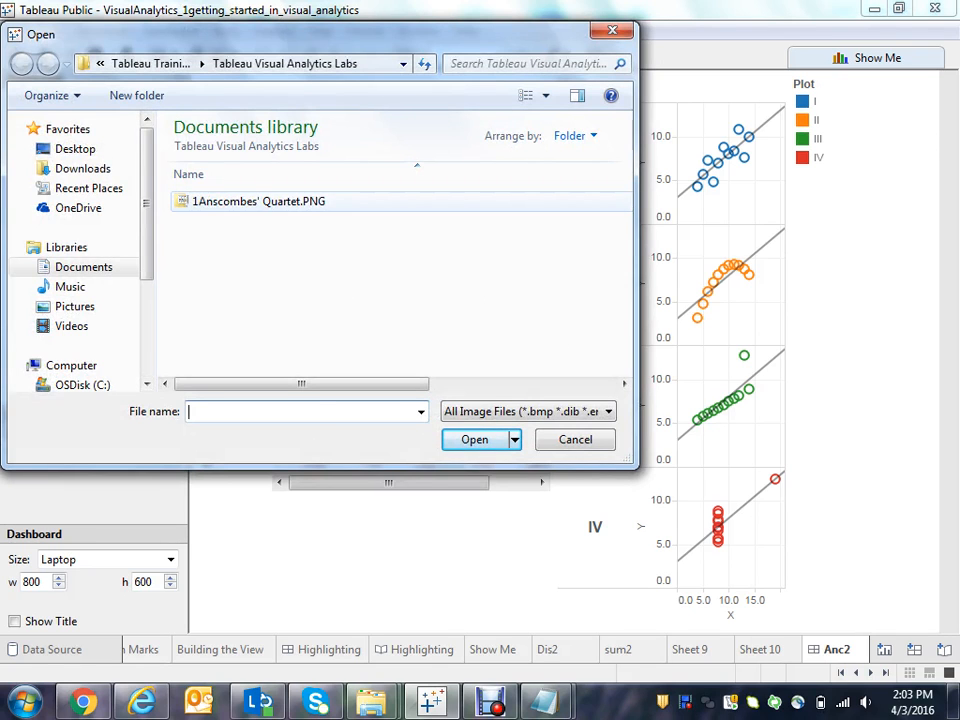
click(258, 201)
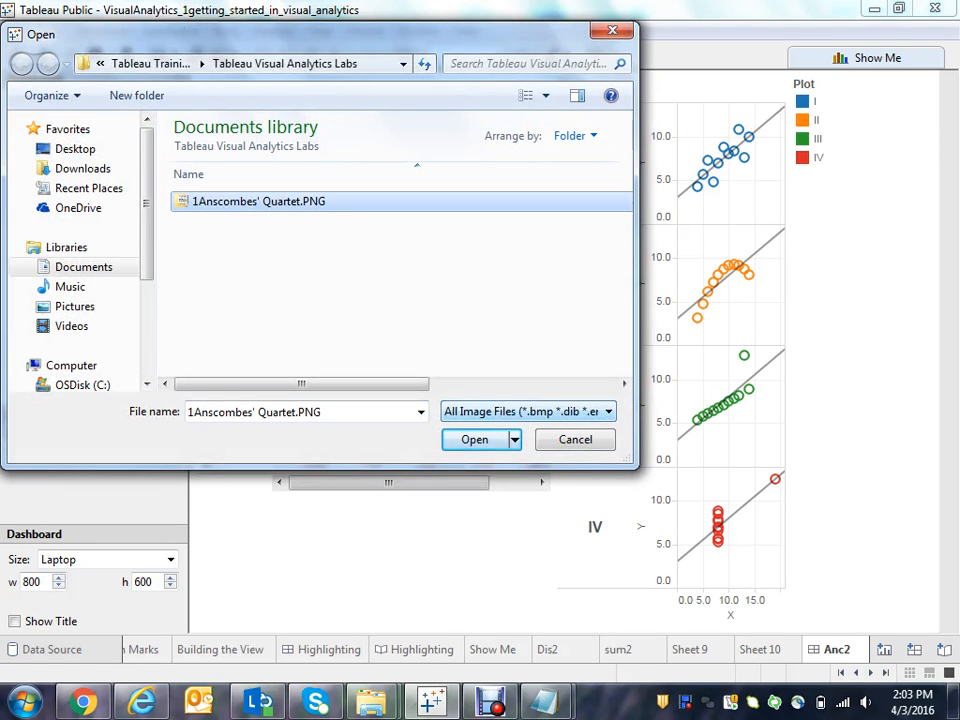
key(Return)
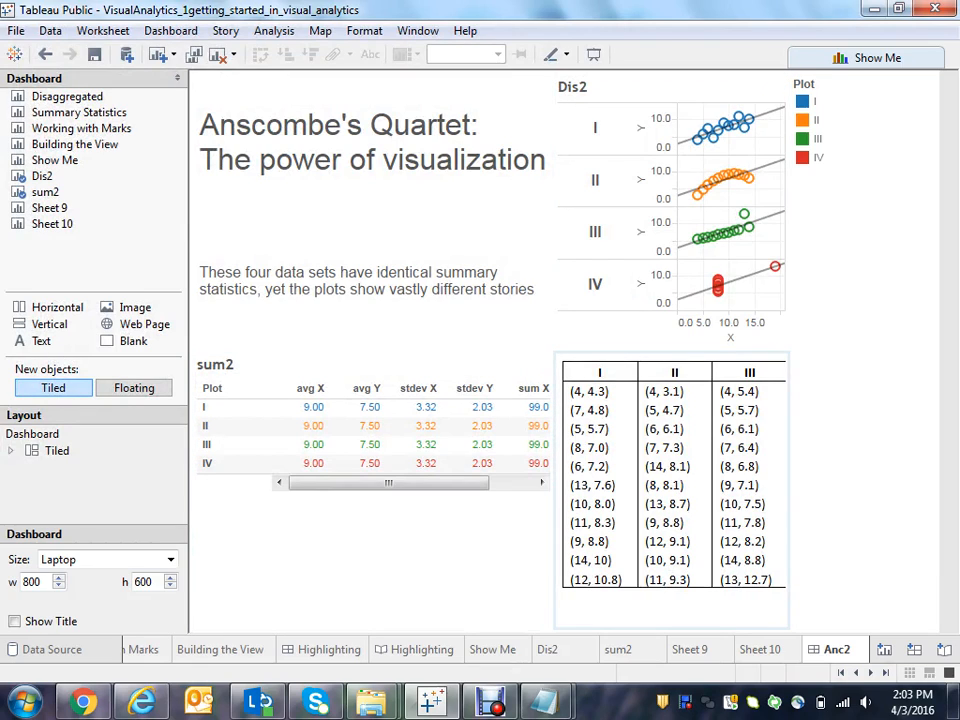
Step: Move the data table image directly above sum2 and place the subtitle text between the title and the image
click(671, 490)
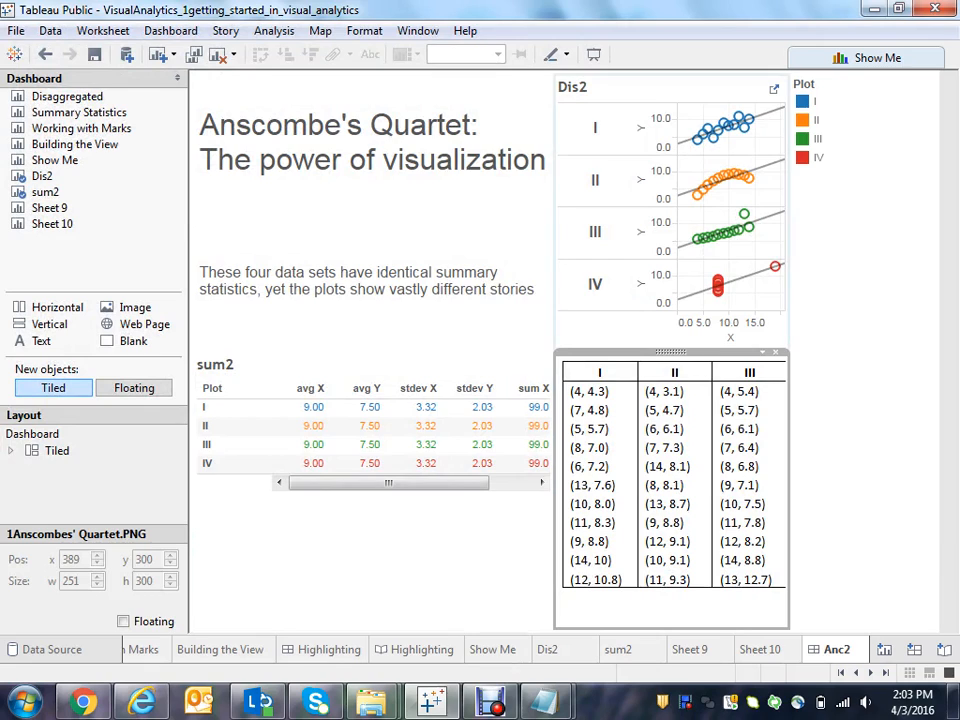
drag(671, 352, 515, 295)
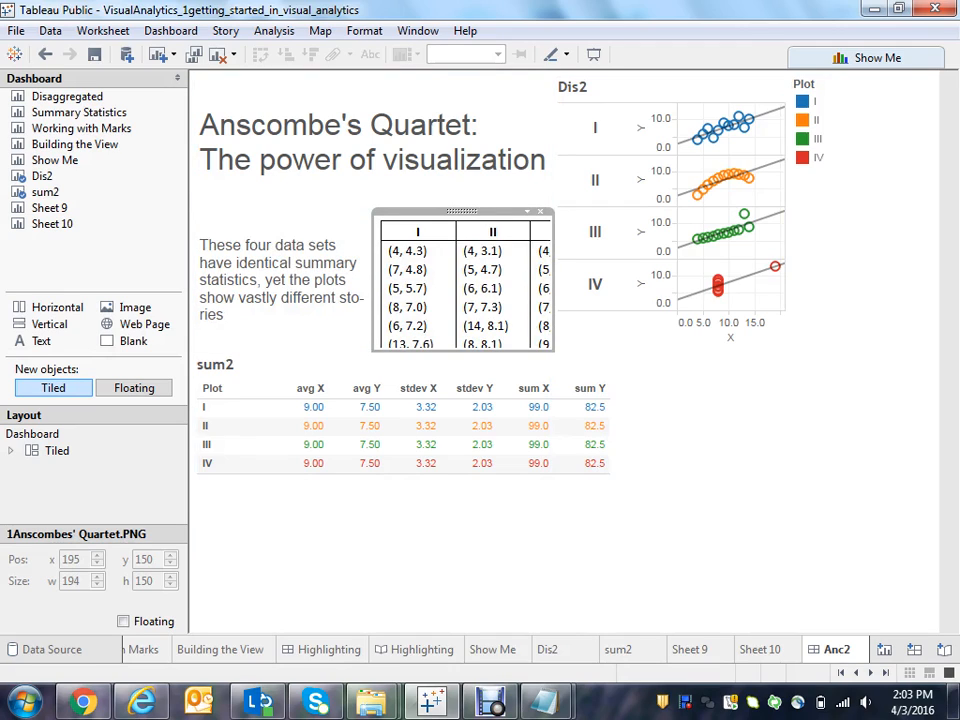
drag(462, 211, 260, 270)
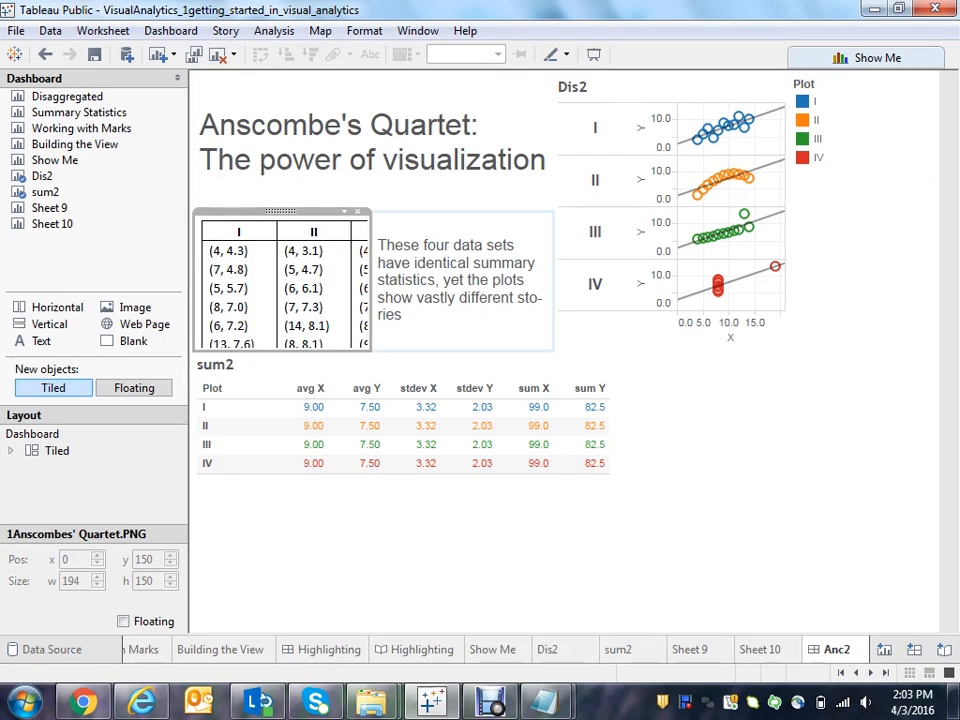
click(462, 281)
click(462, 281)
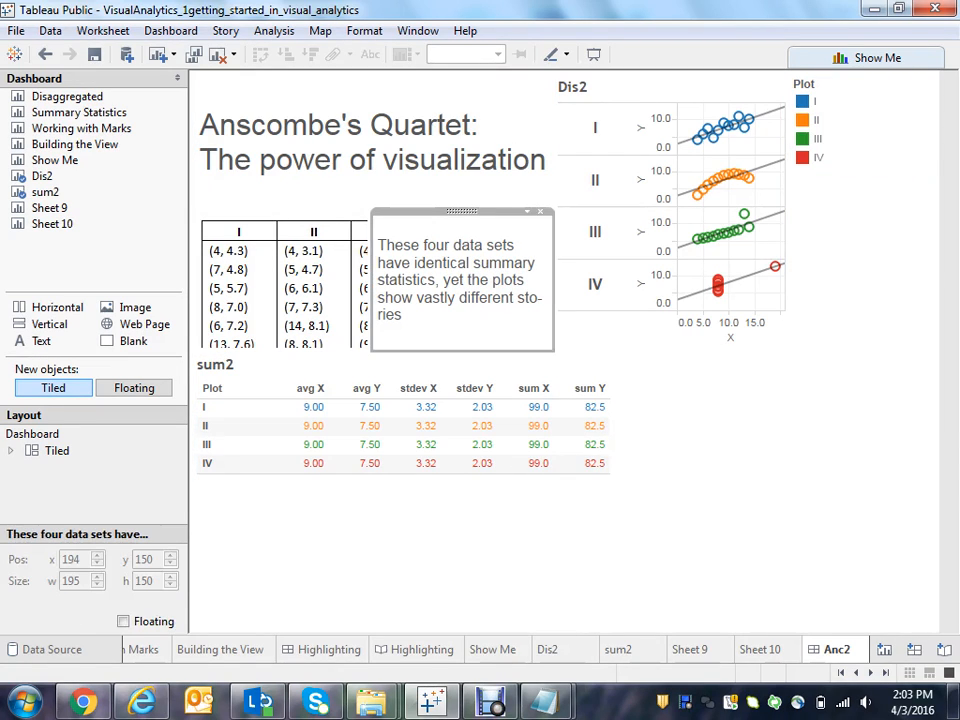
drag(462, 211, 438, 185)
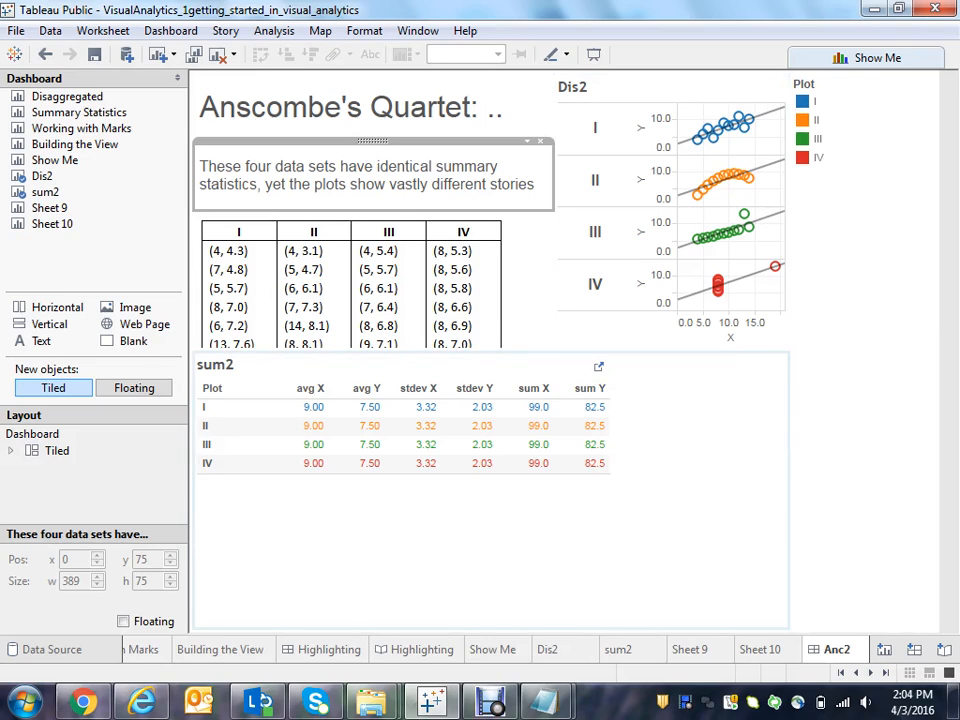
Step: Widen the dashboard's main area and remove the Plot color legend from the dashboard
drag(789, 440, 835, 440)
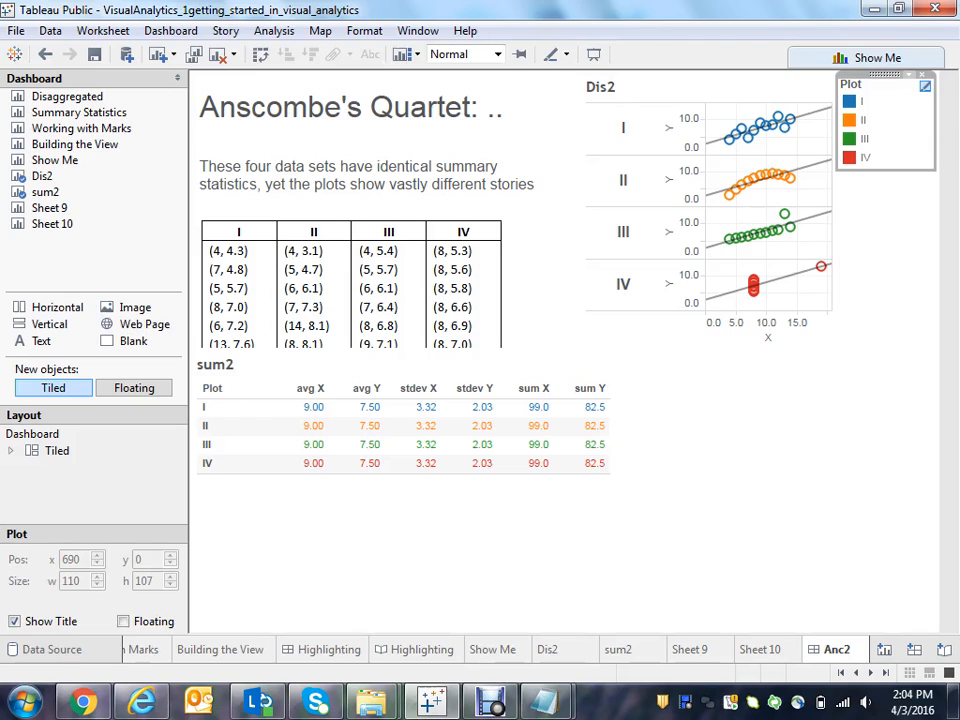
click(909, 75)
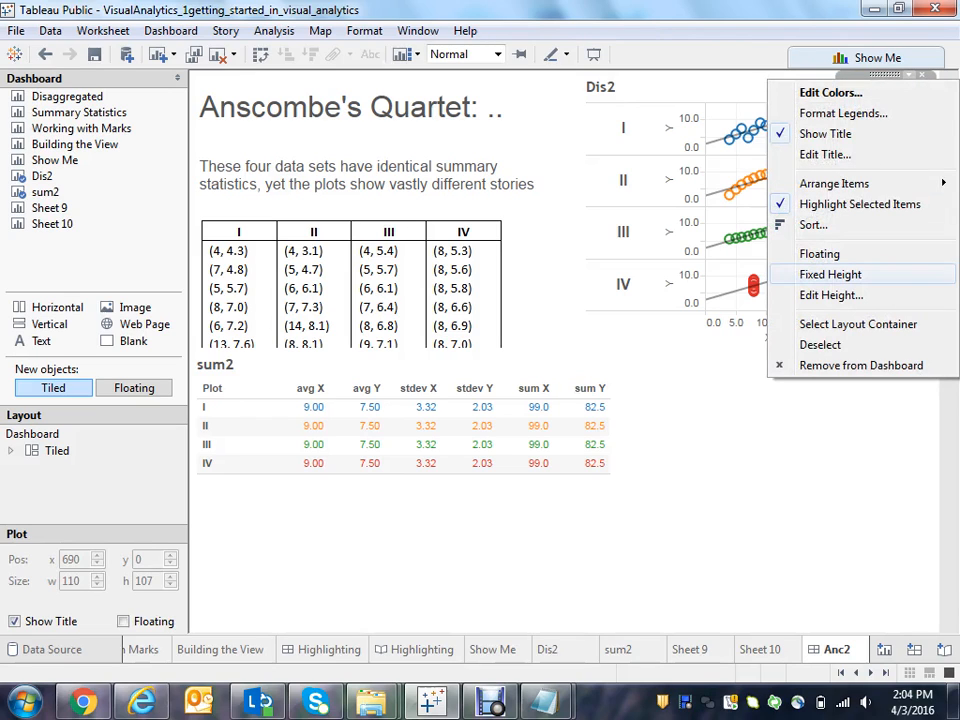
click(860, 365)
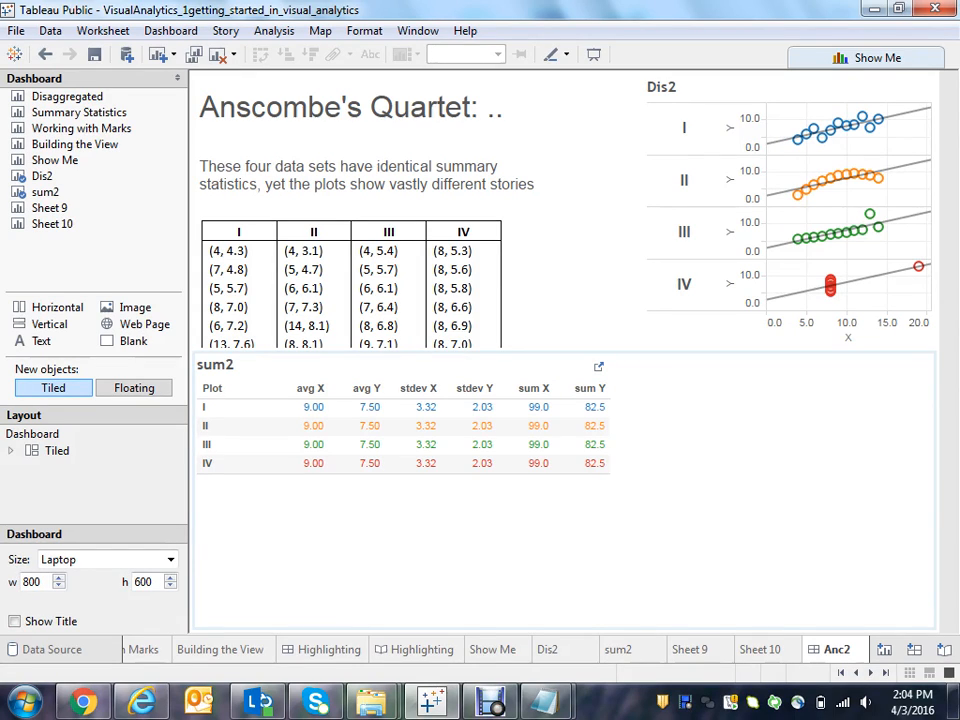
Step: Set the sum2 table's fit to Entire View so it fills its area of the dashboard
click(372, 532)
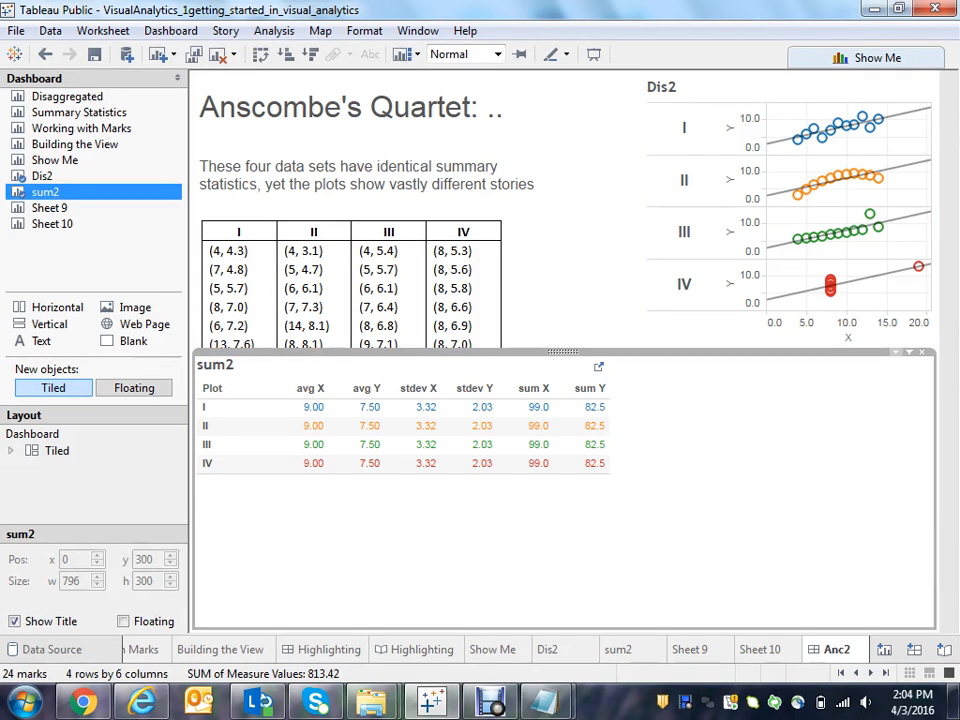
click(909, 352)
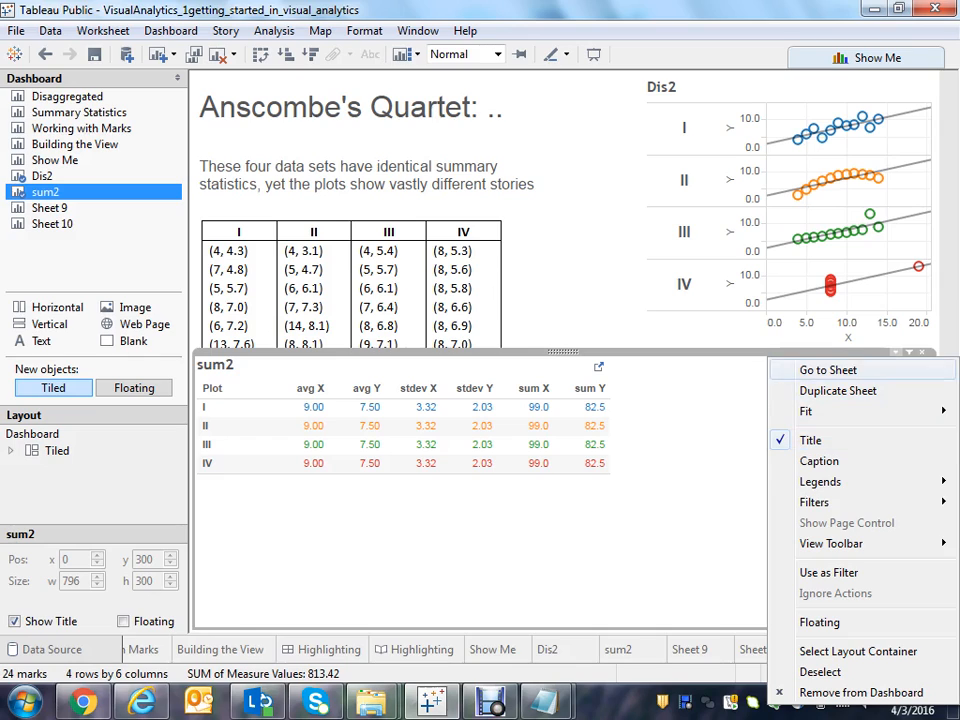
mouse_move(830, 411)
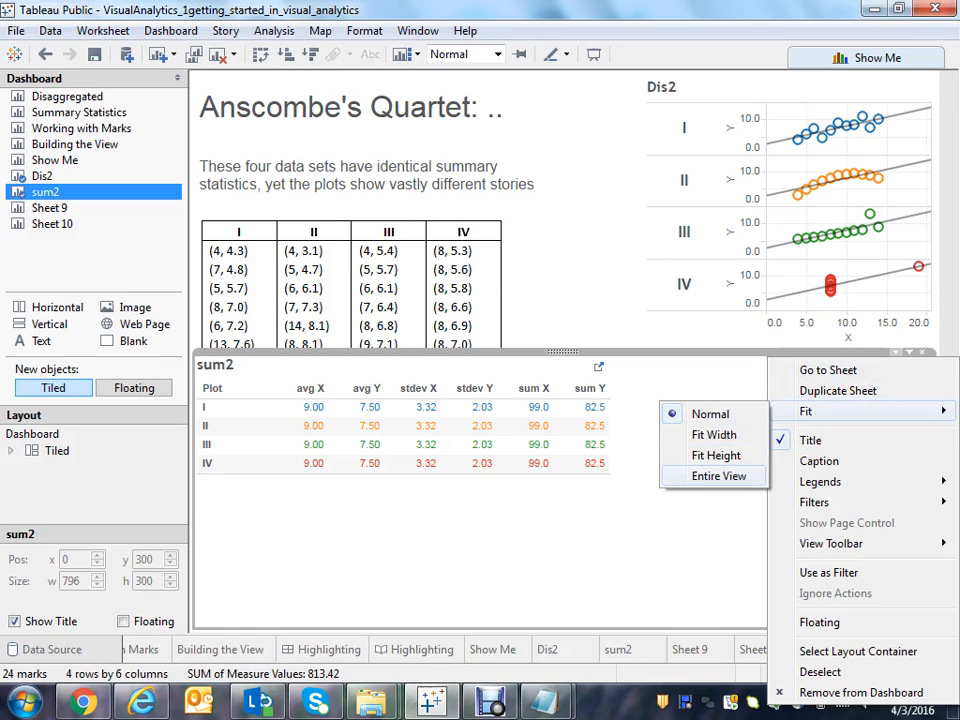
click(718, 476)
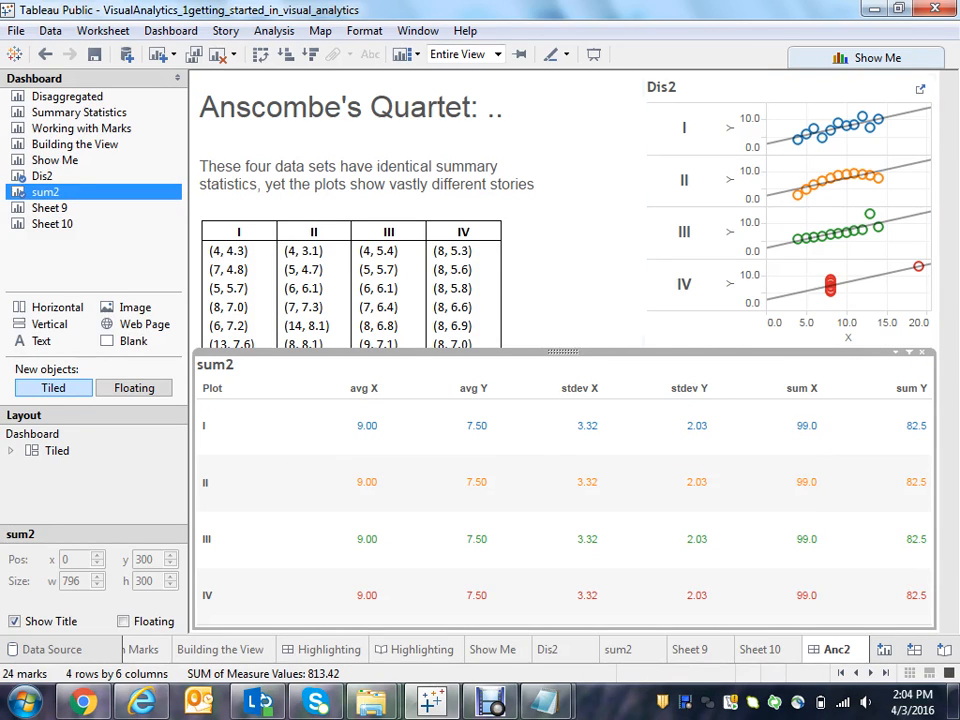
drag(936, 450, 911, 450)
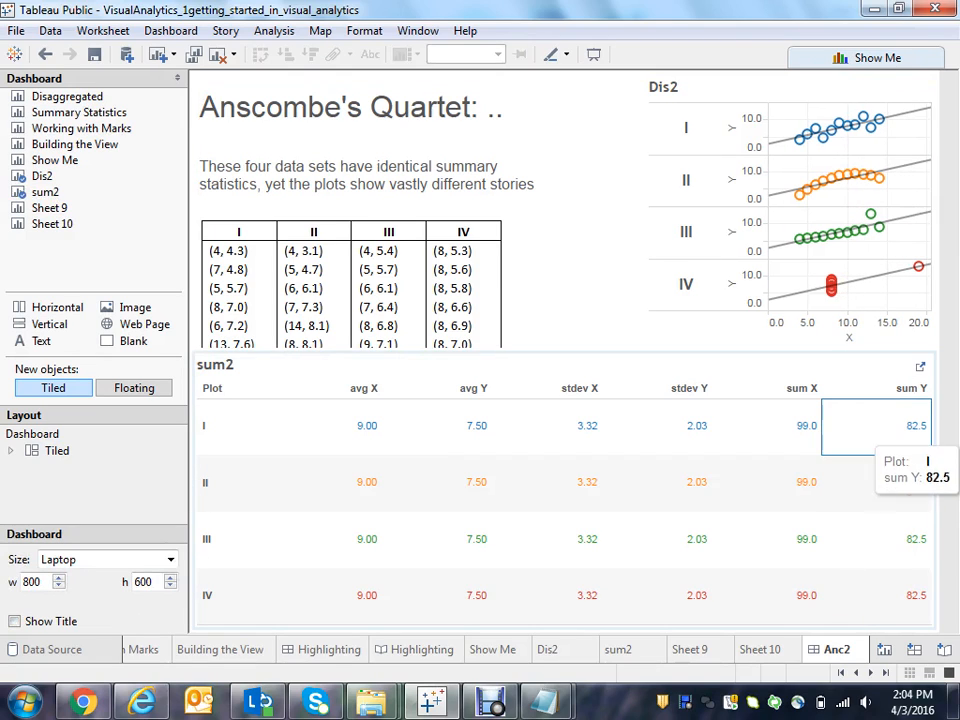
click(420, 281)
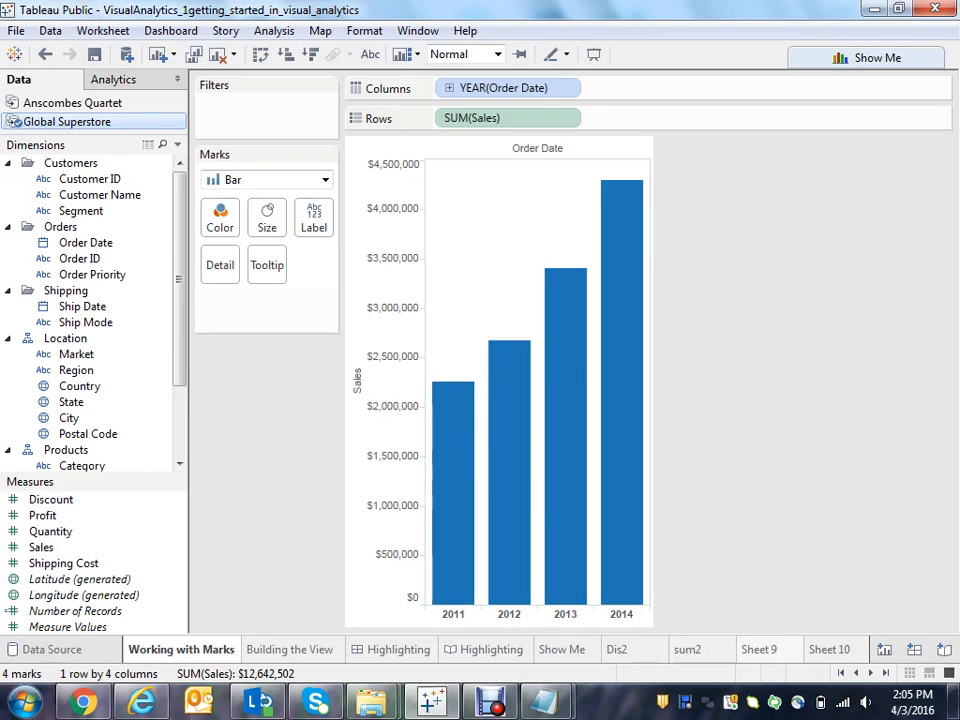
Step: Open the empty Sheet 9 worksheet and rename it as s2
click(759, 649)
right_click(753, 652)
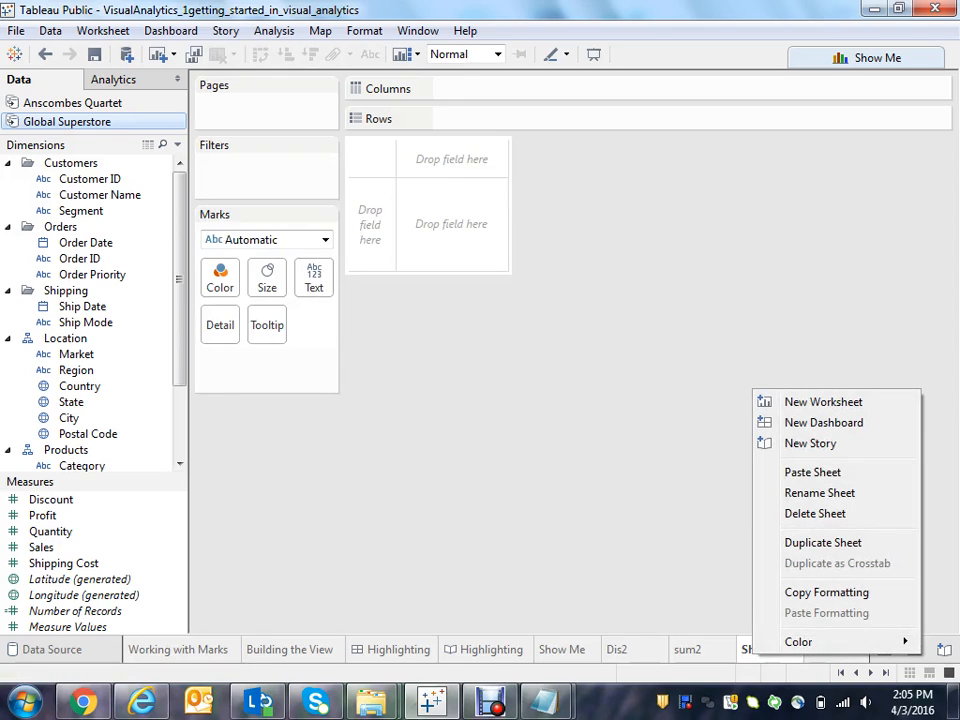
click(819, 493)
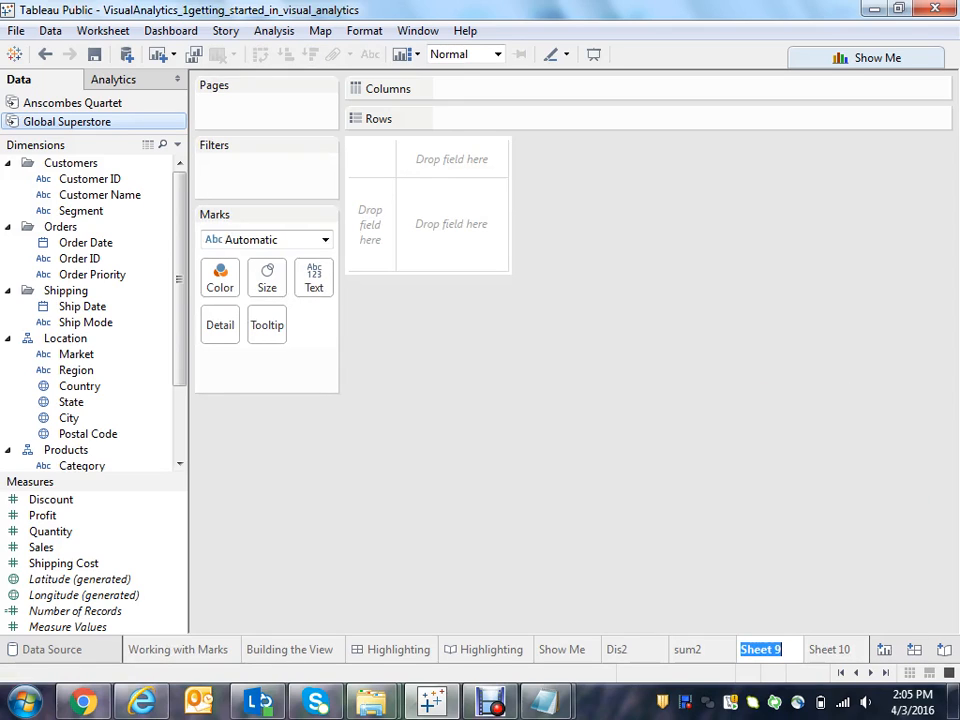
key(BackSpace)
text(s2)
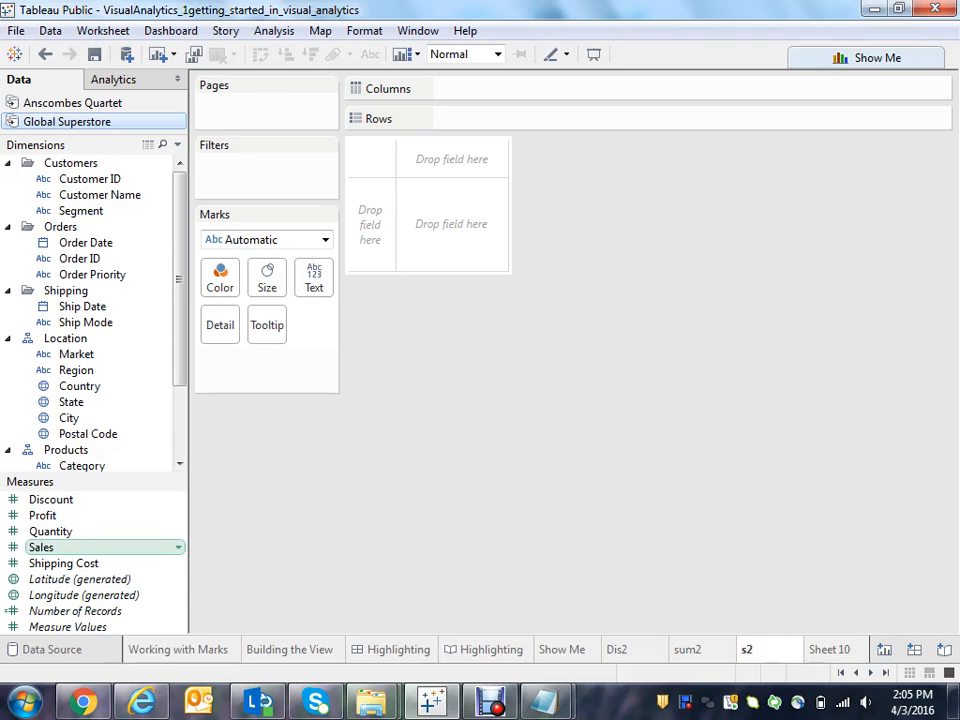
Step: Build a chart with SUM(Sales) on Rows and YEAR(Order Date) on Columns, and set its mark type to Bar
drag(41, 547, 440, 118)
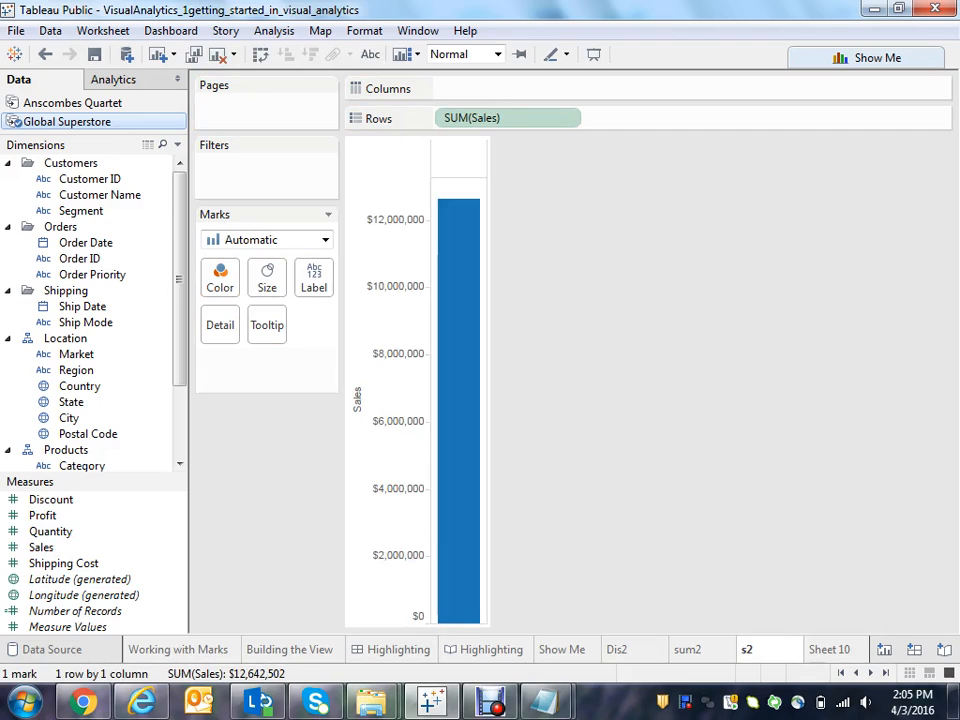
drag(85, 242, 440, 88)
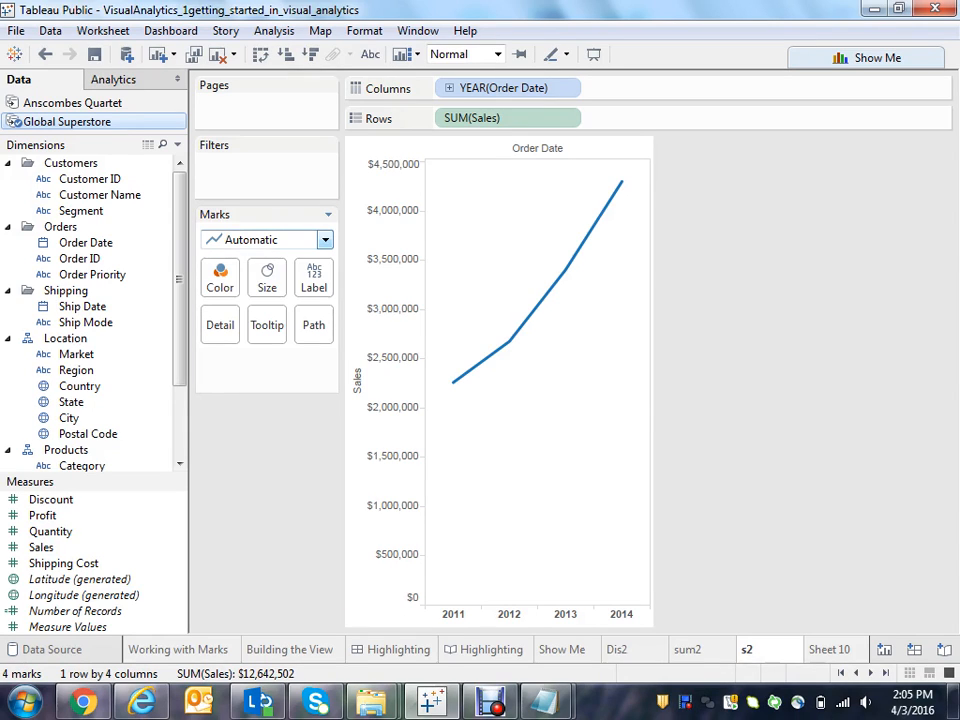
click(325, 240)
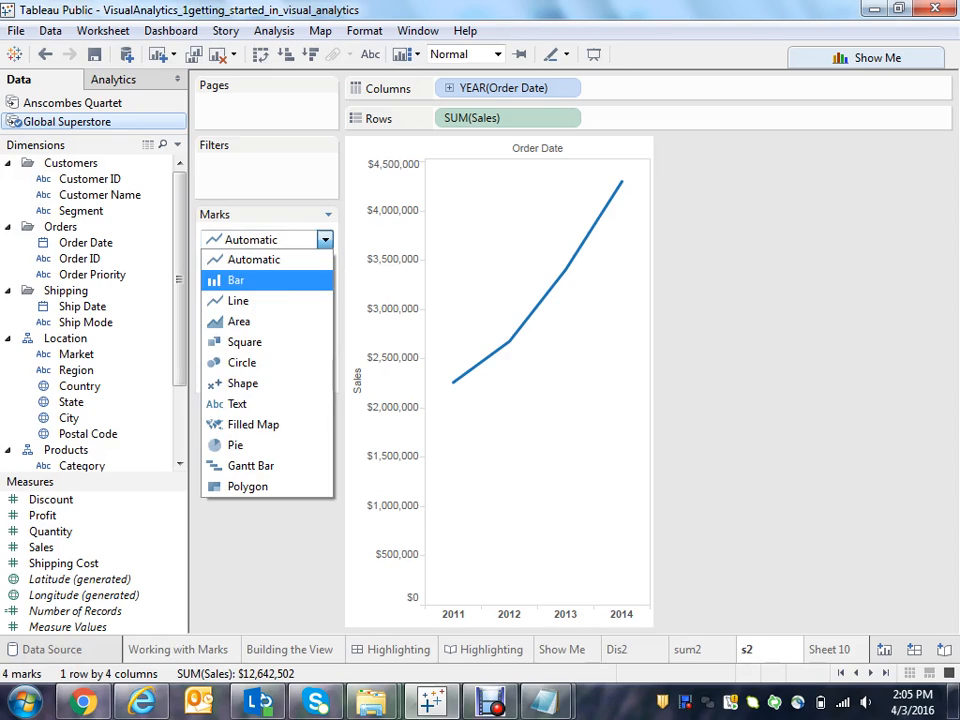
click(236, 280)
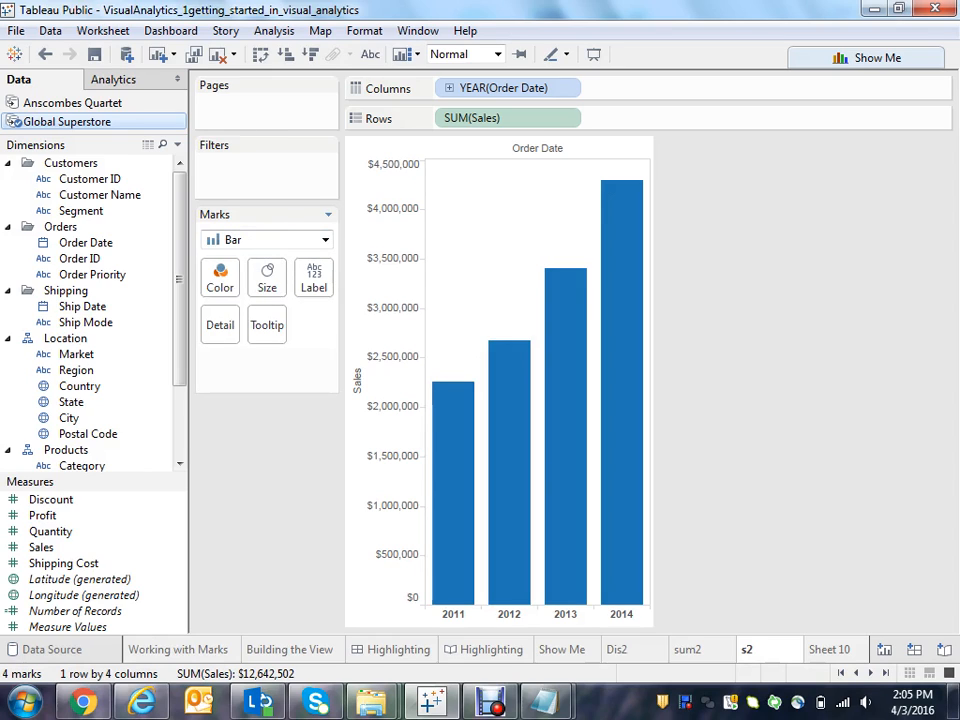
Step: Try the Area, Square and Circle mark types on the yearly sales chart in sheet s2
click(325, 240)
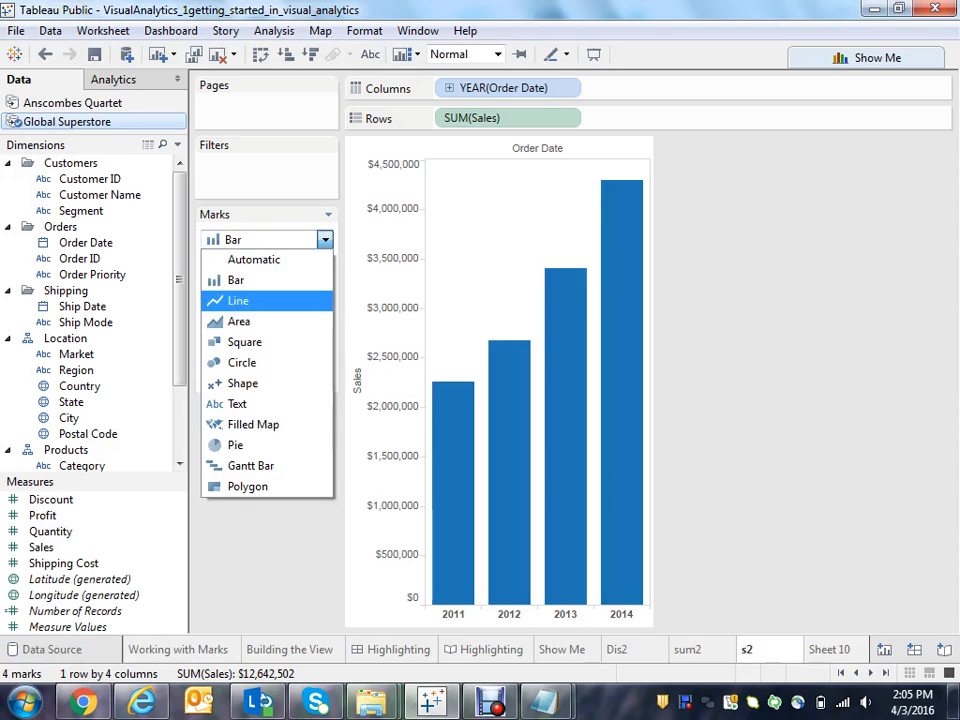
click(239, 321)
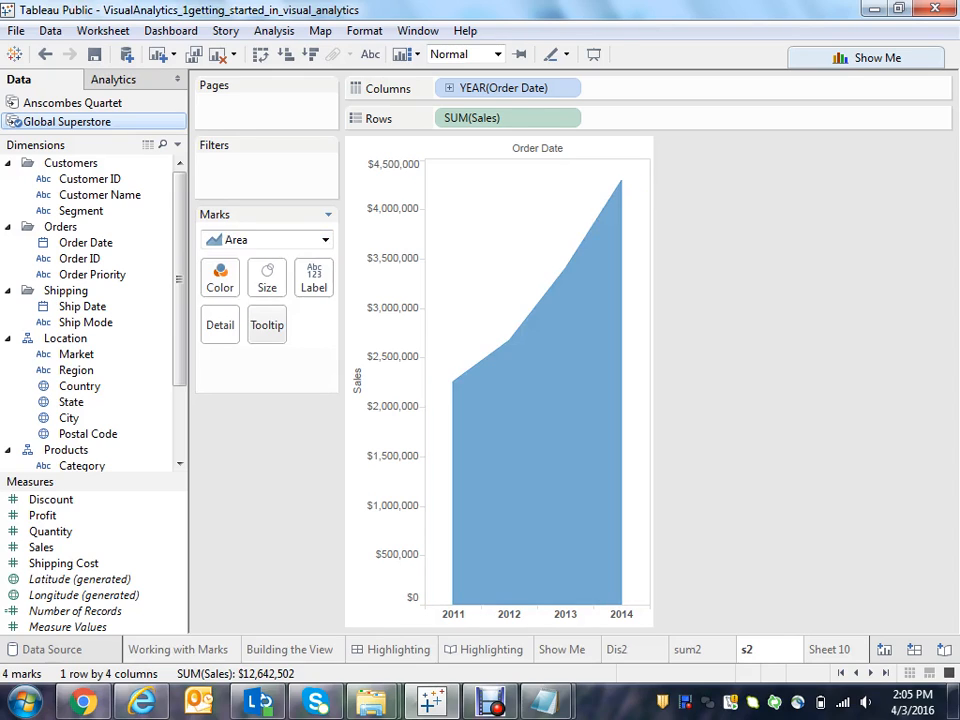
click(325, 240)
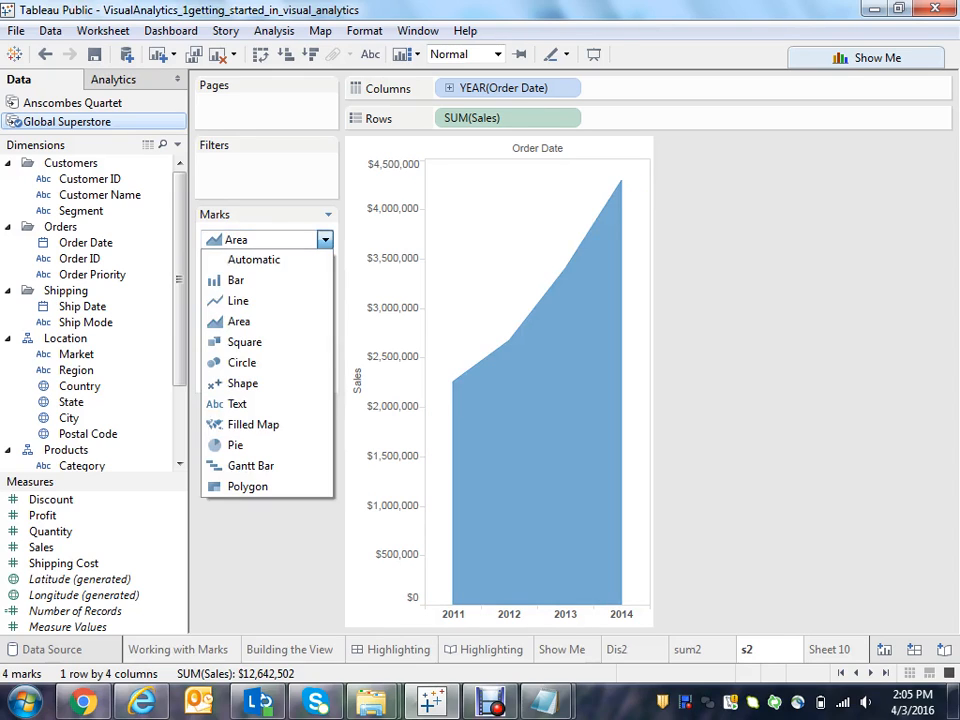
click(244, 342)
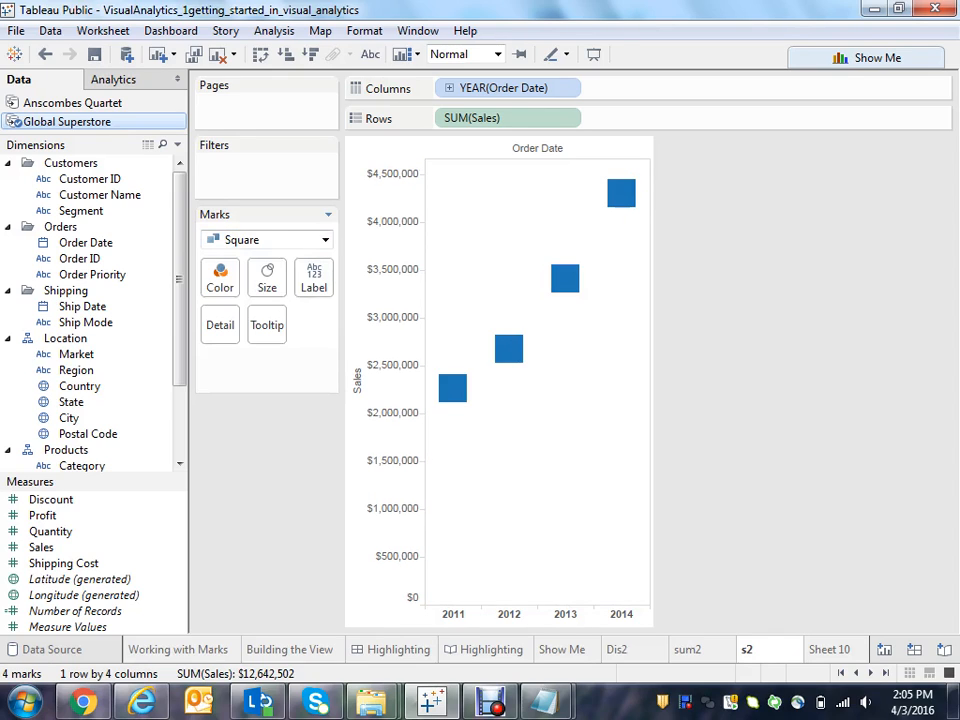
click(325, 240)
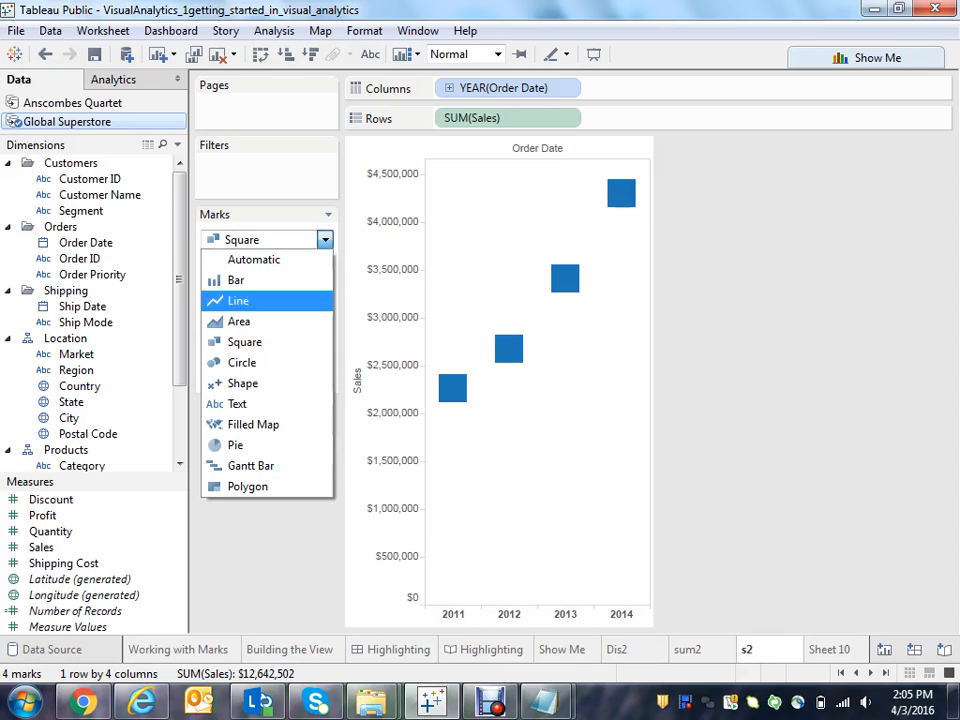
click(325, 240)
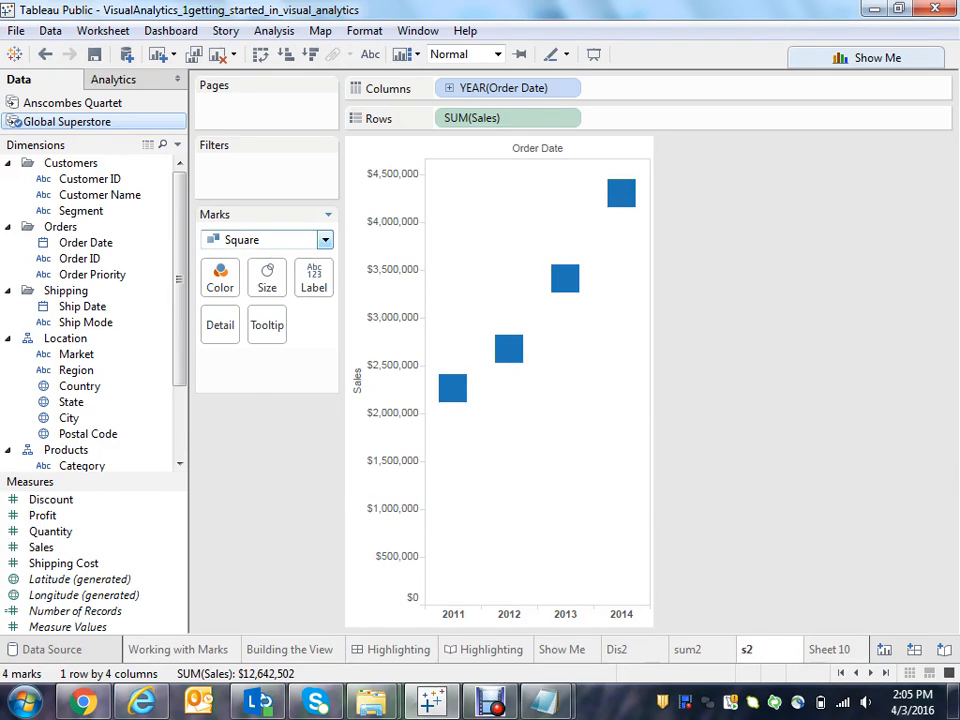
click(325, 240)
click(242, 362)
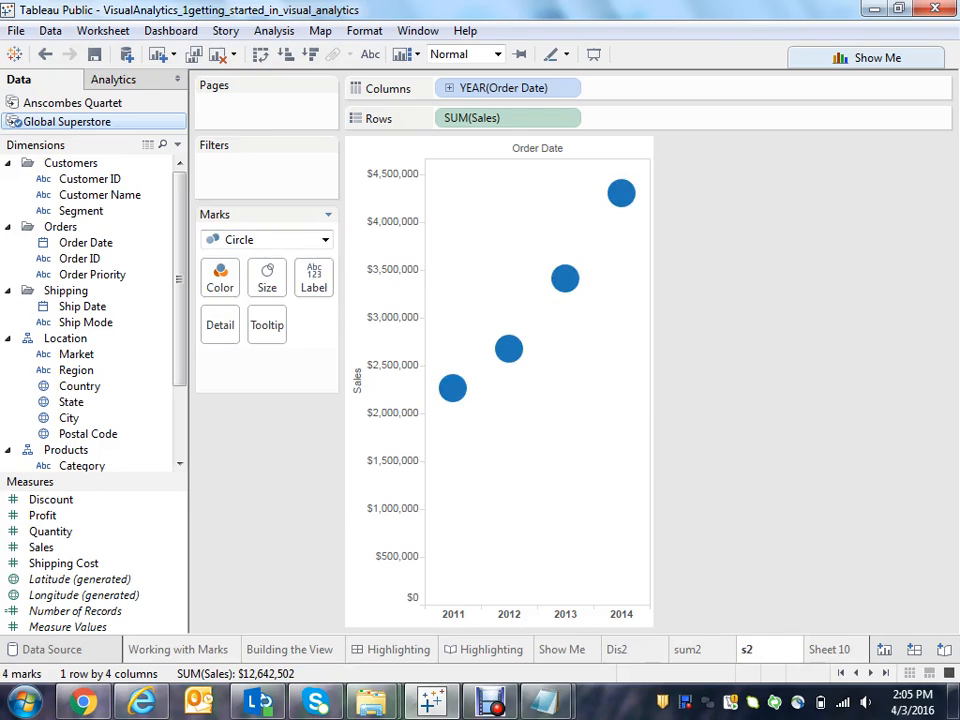
Step: Try the Shape, Text and Filled Map mark types on the yearly sales chart
click(325, 240)
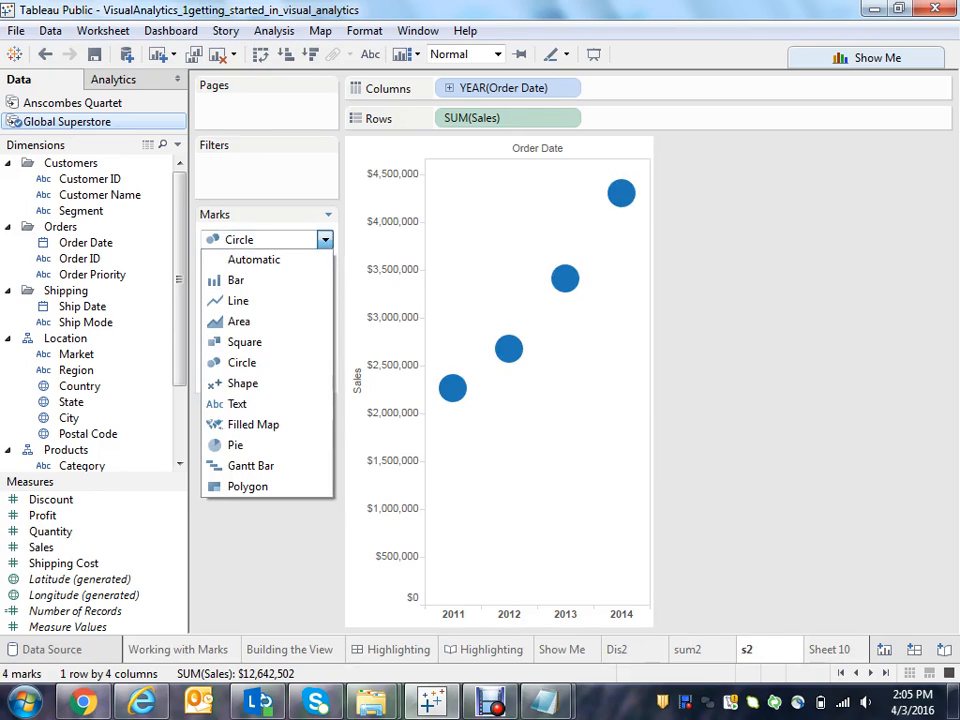
click(242, 383)
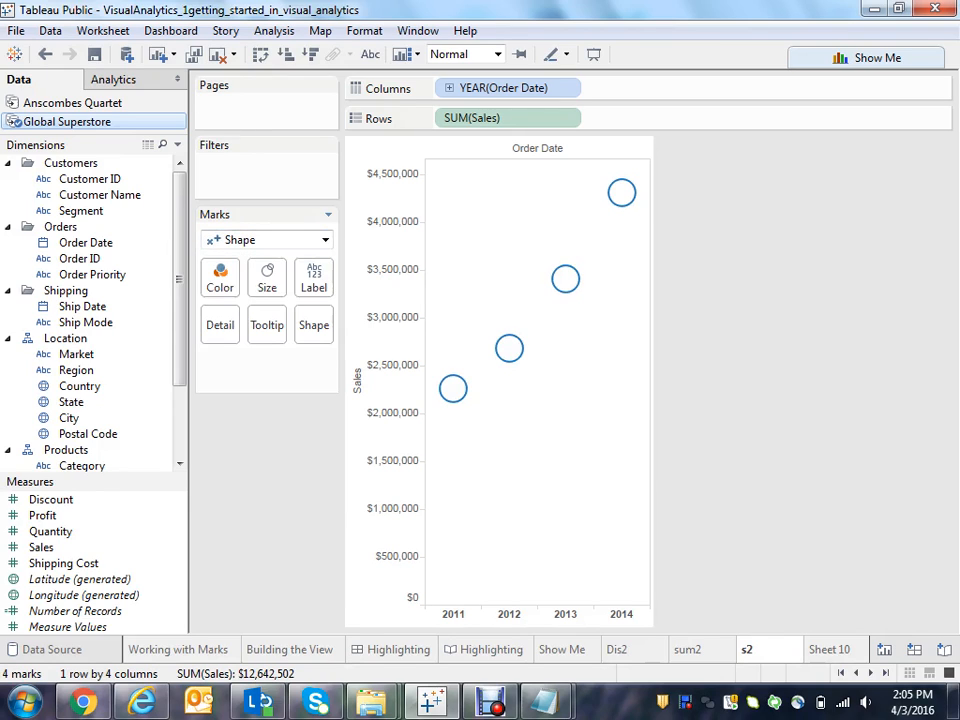
click(325, 240)
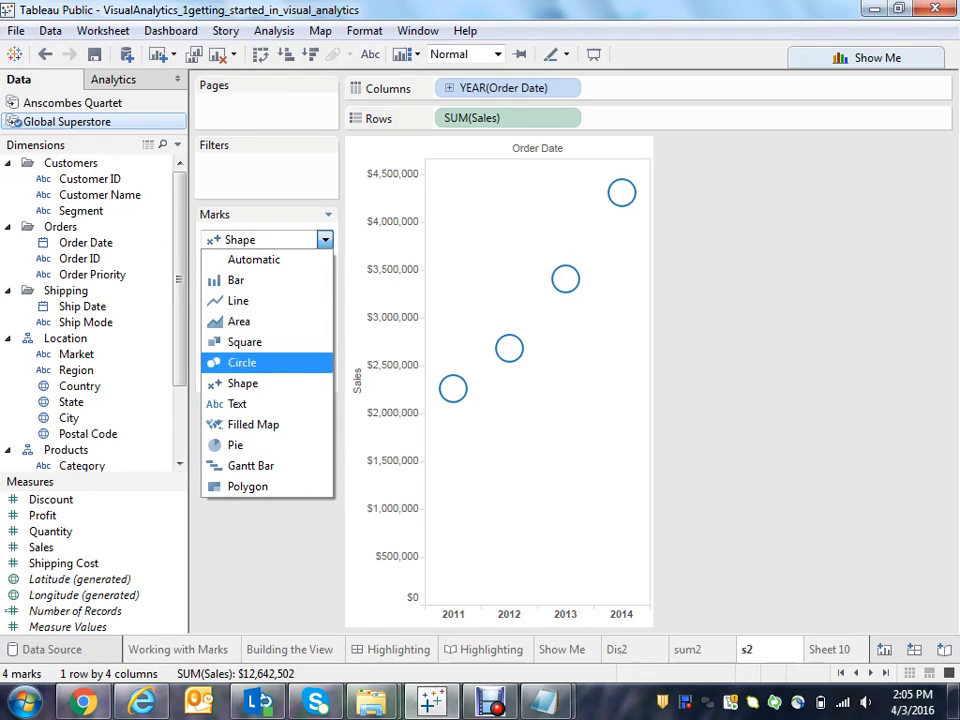
click(237, 403)
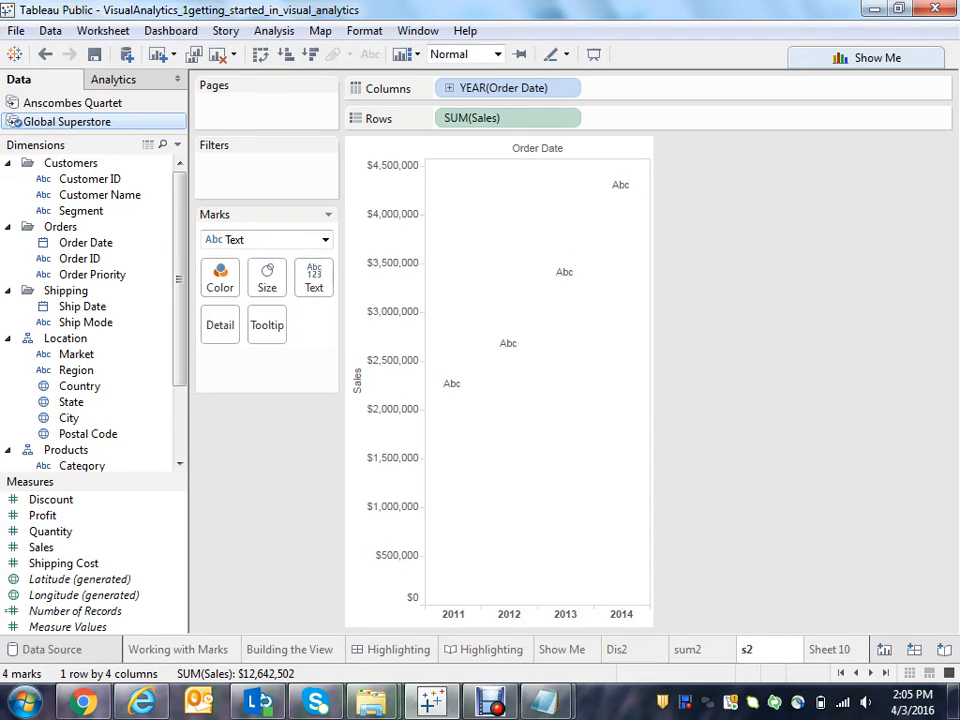
click(325, 240)
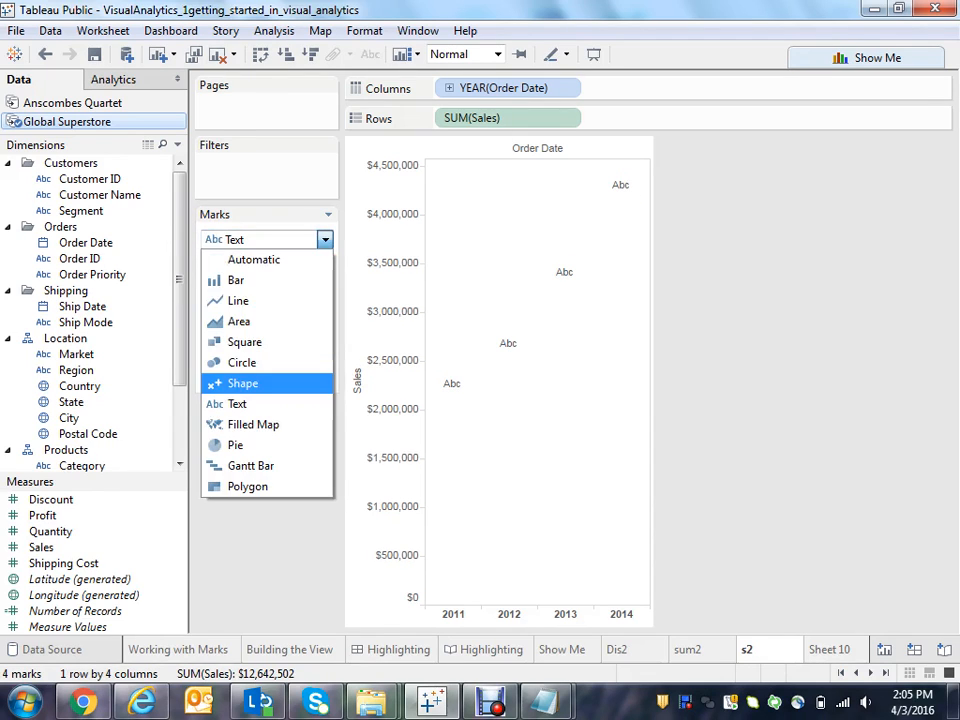
click(253, 424)
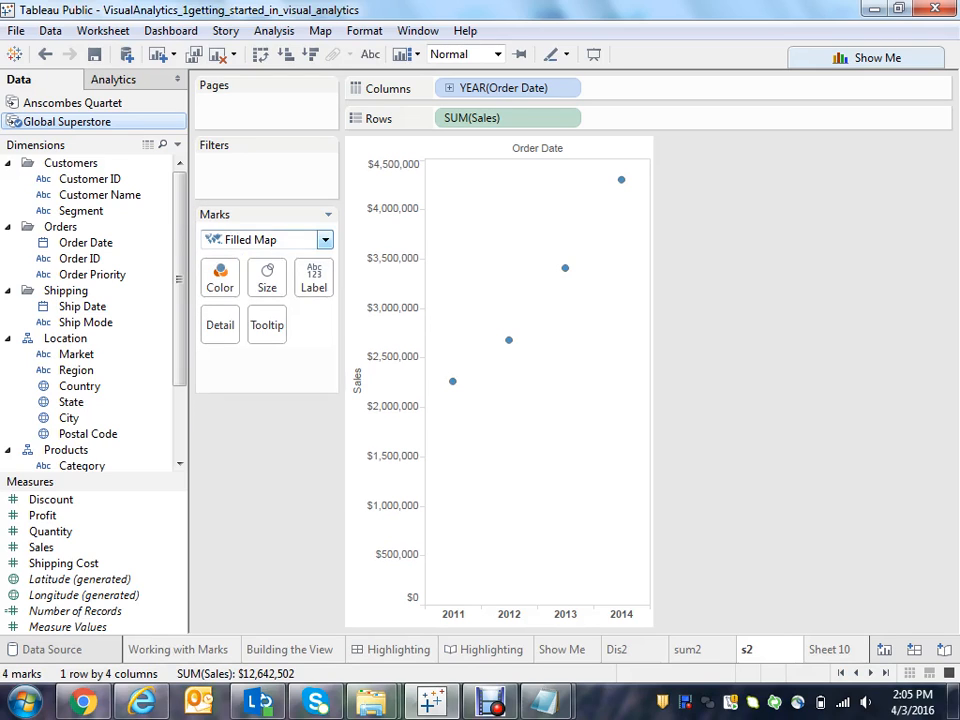
Step: Try the Pie, Gantt Bar and Polygon mark types on the yearly sales chart and return it to Bar
click(325, 240)
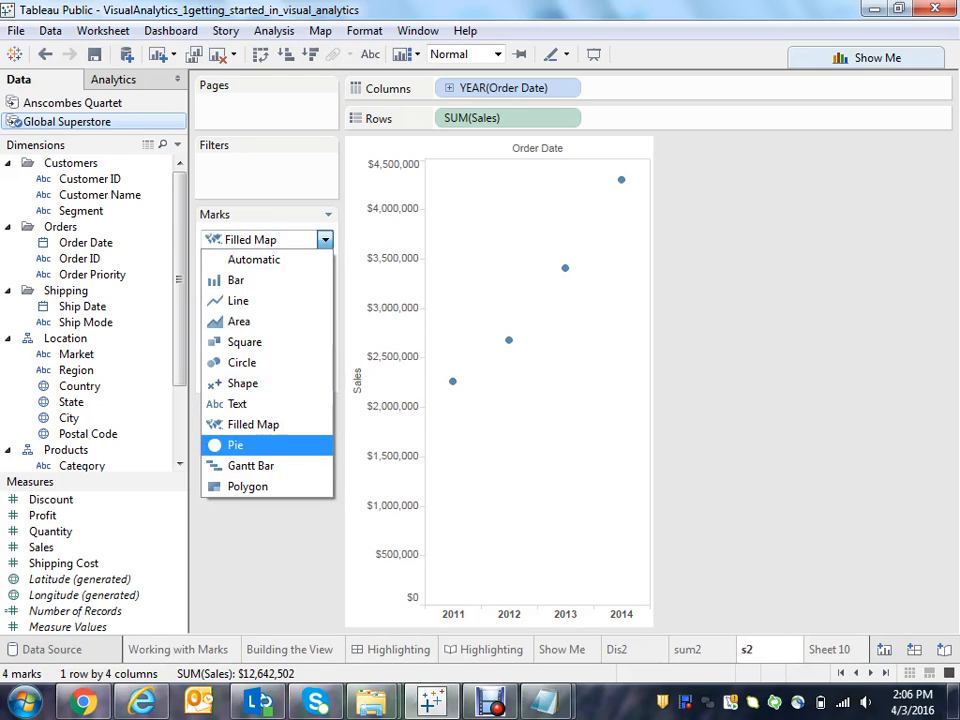
click(235, 445)
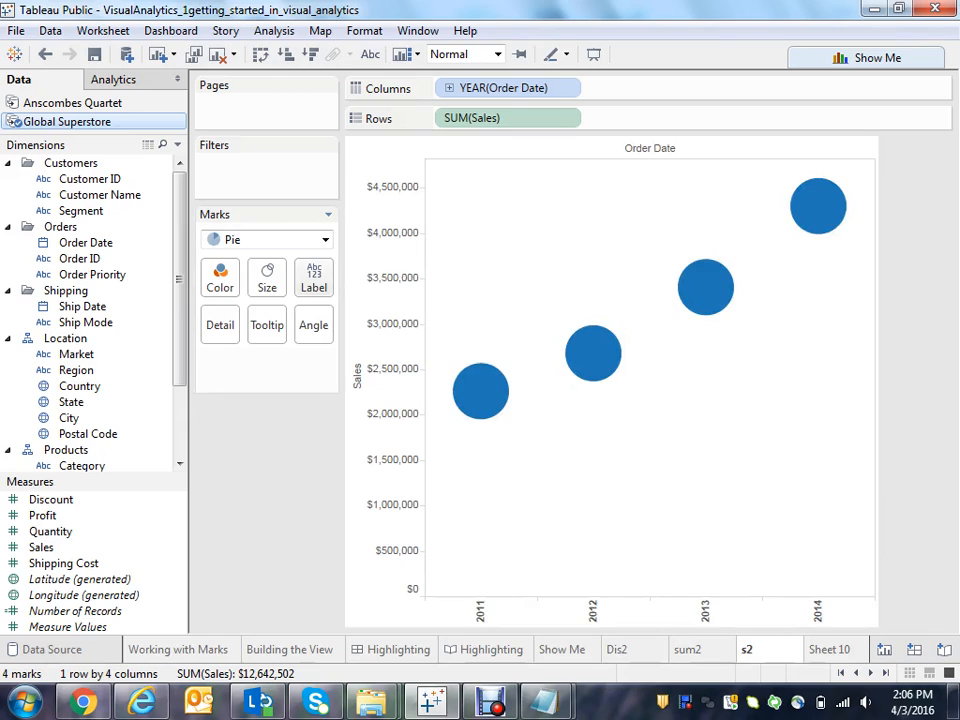
click(325, 240)
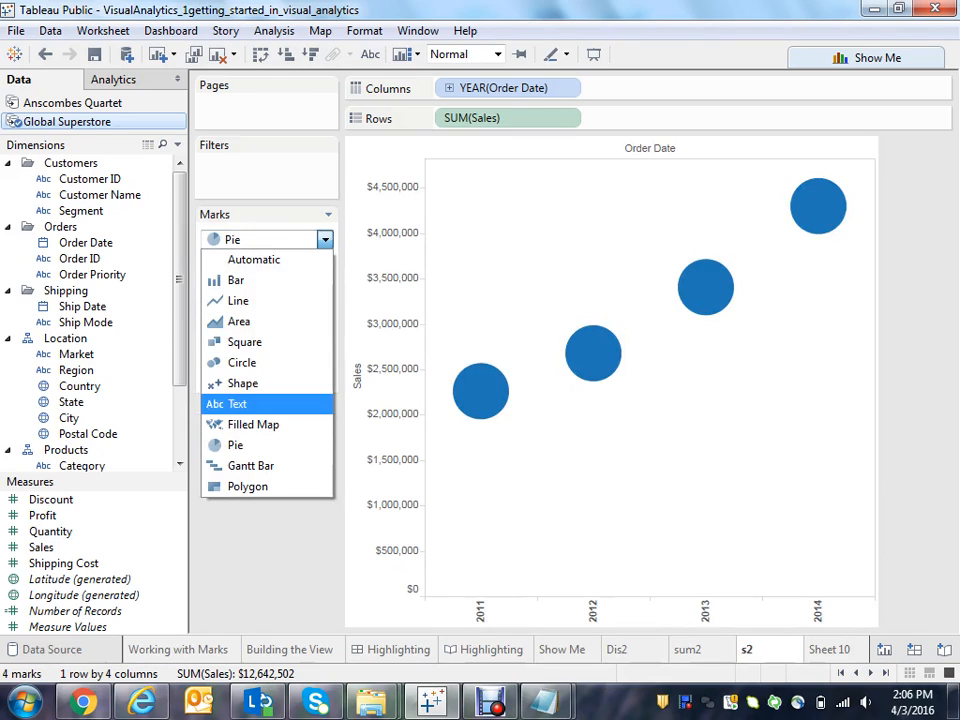
click(250, 465)
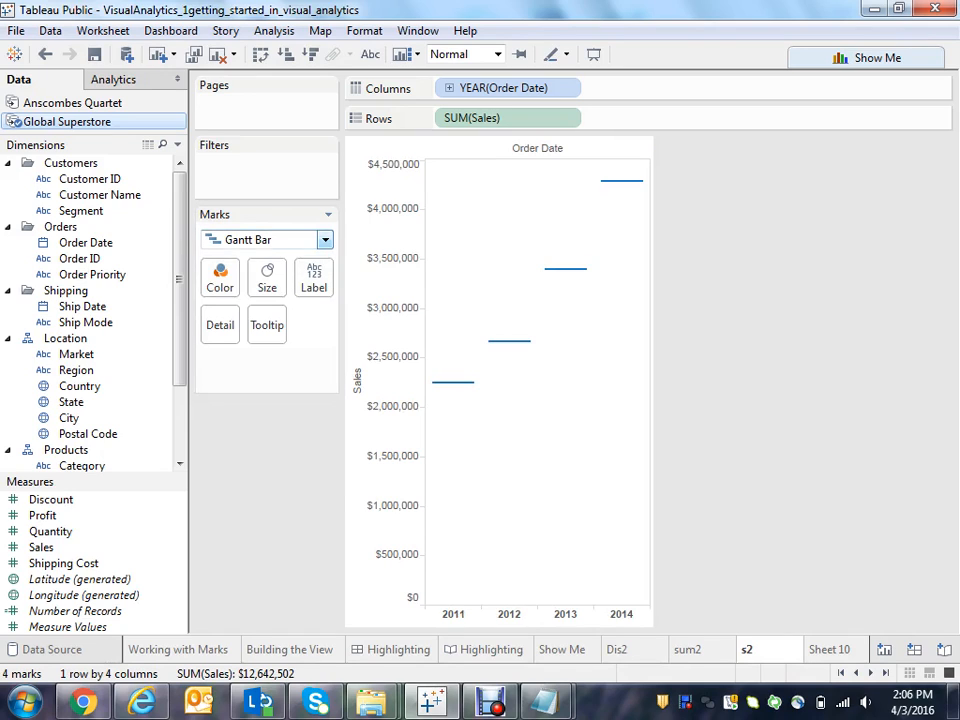
click(325, 240)
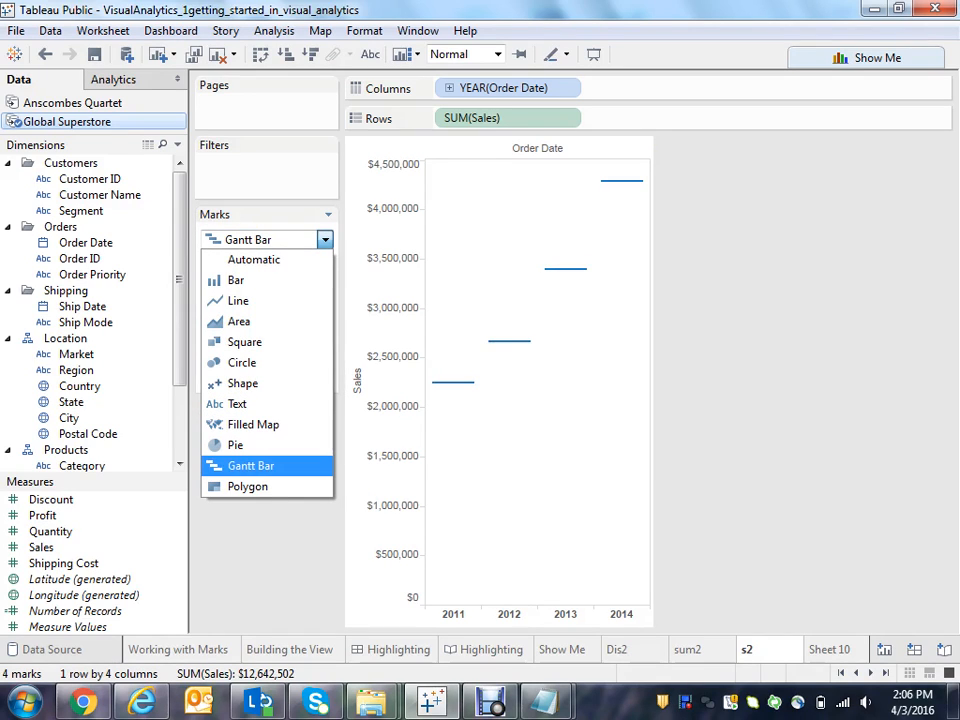
click(248, 486)
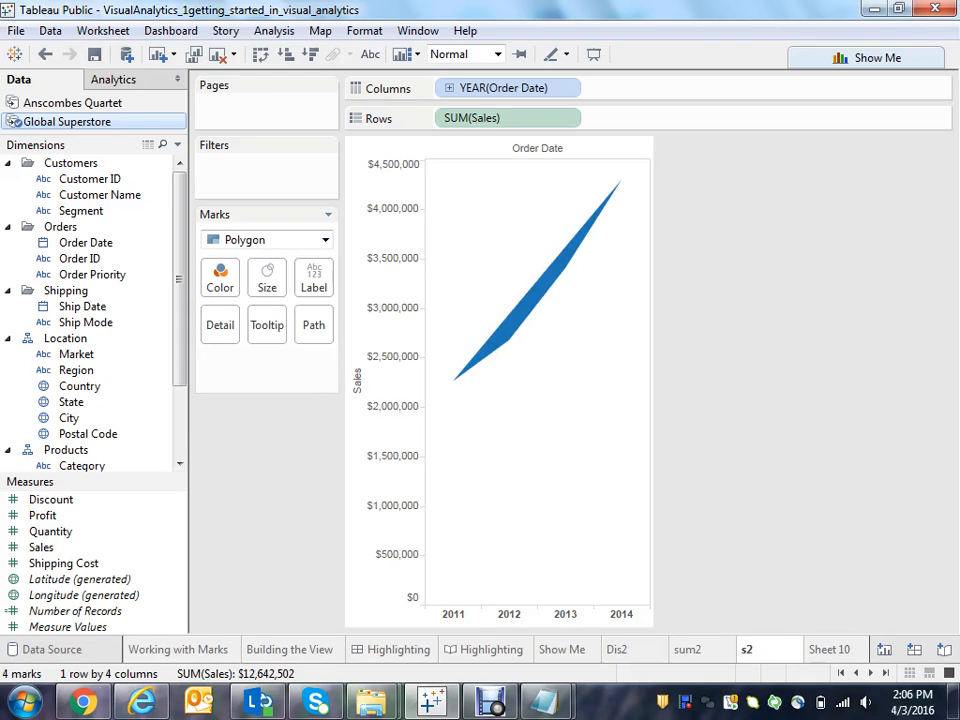
click(325, 240)
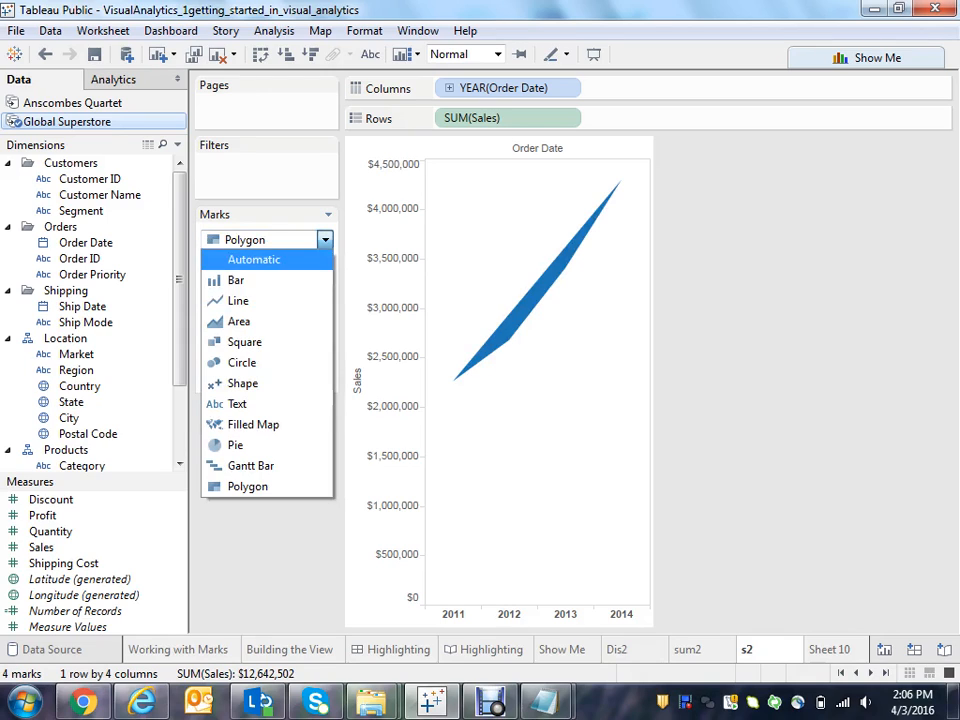
click(240, 280)
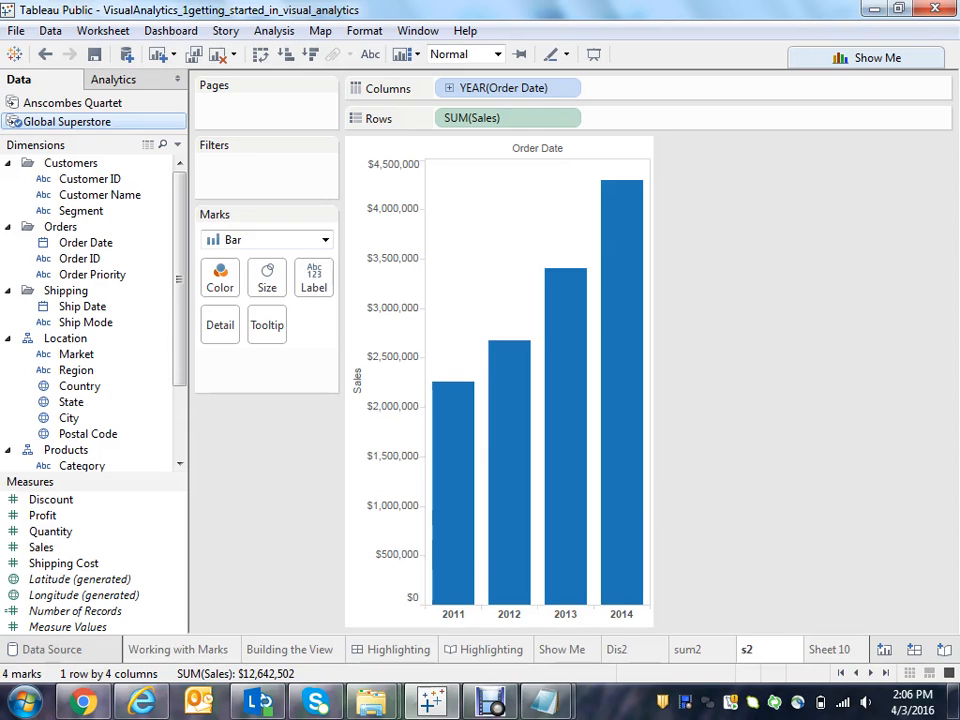
Step: Look at the Working with Marks sheet and examine the fields used in the Building the View scatter plot
click(179, 650)
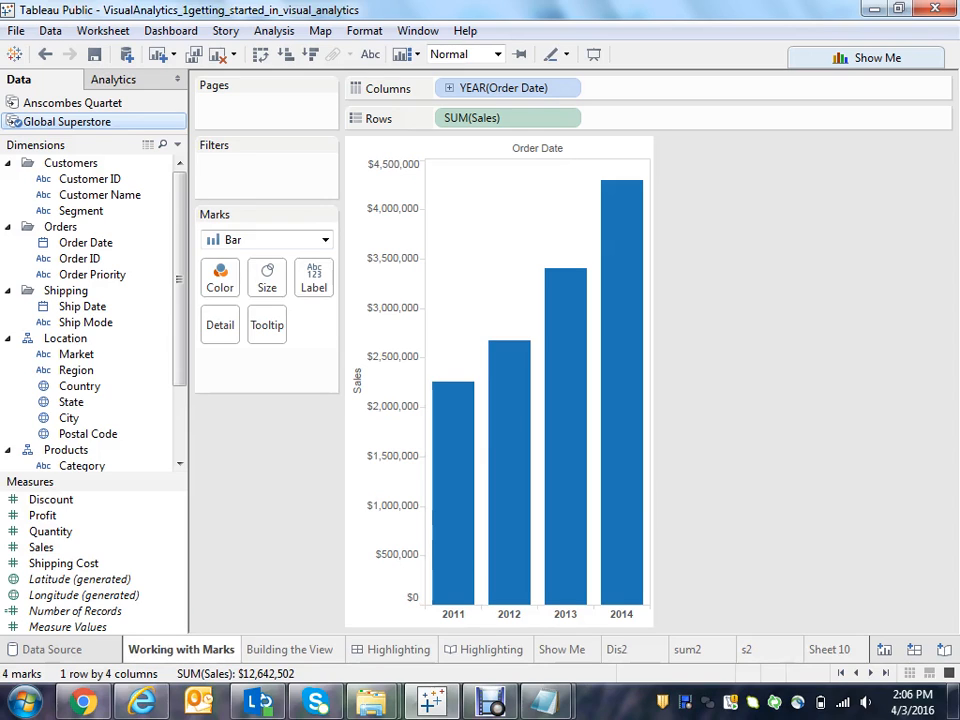
click(290, 650)
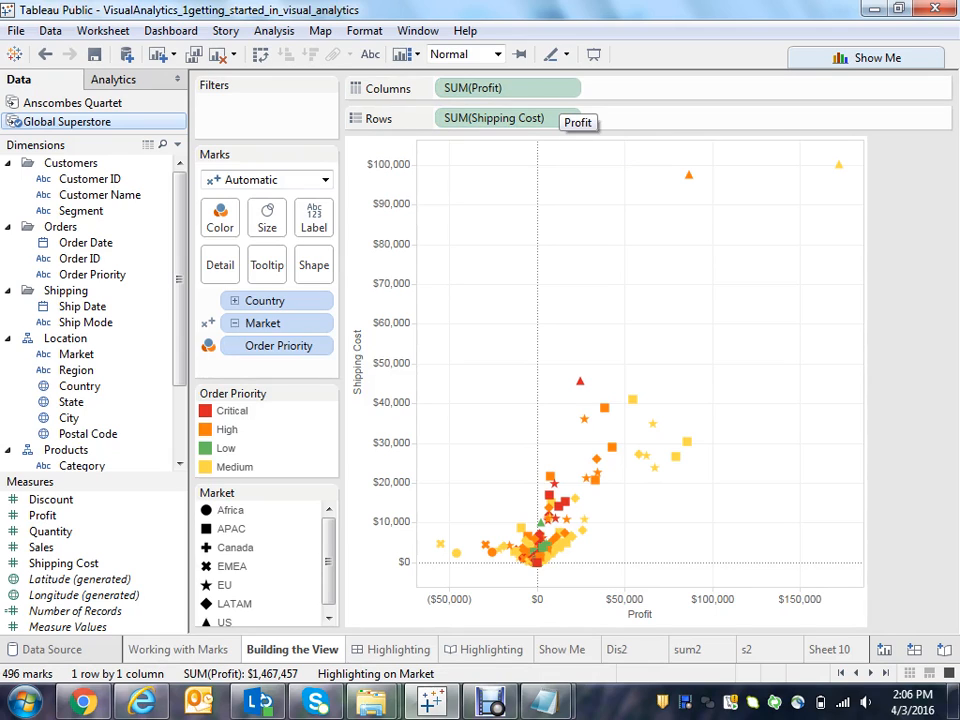
mouse_move(584, 419)
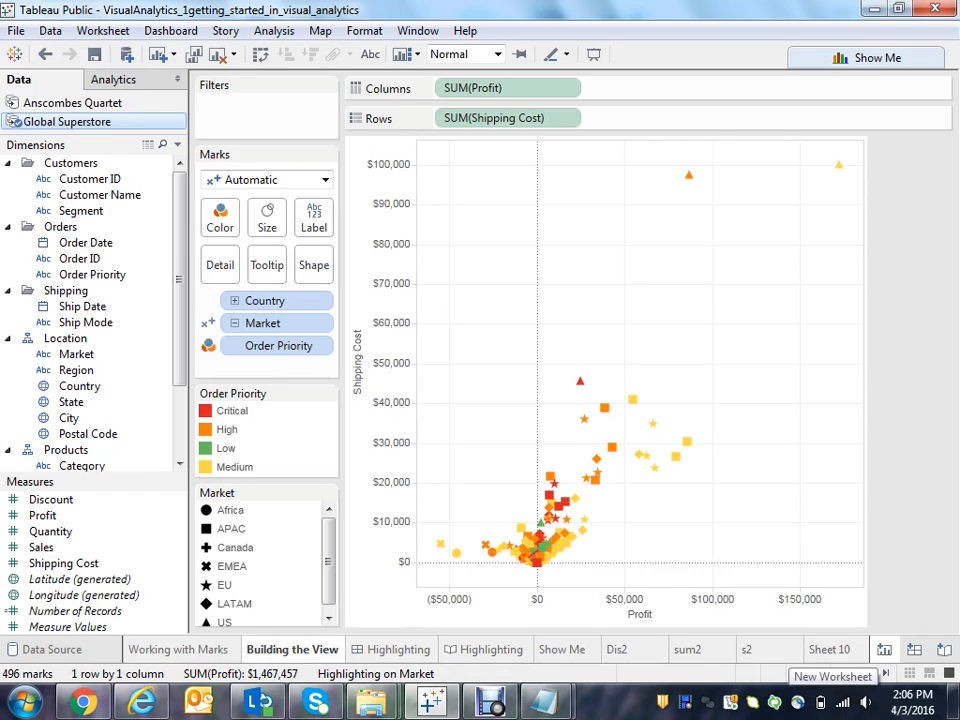
Step: Open the empty Sheet 10 worksheet and rename it as build2
click(884, 649)
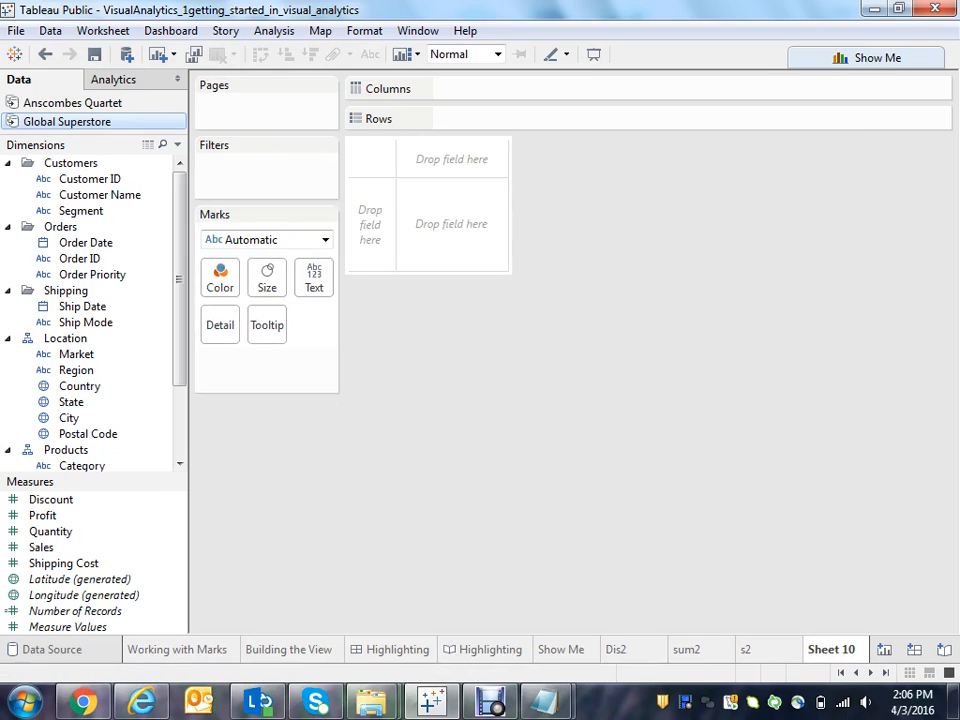
right_click(831, 649)
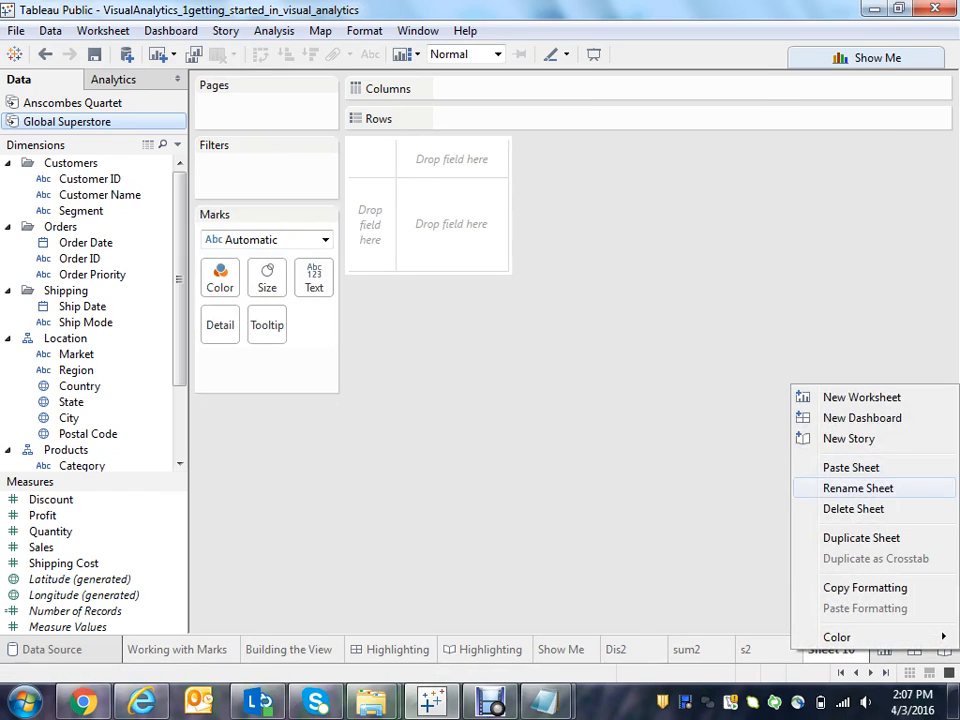
click(858, 488)
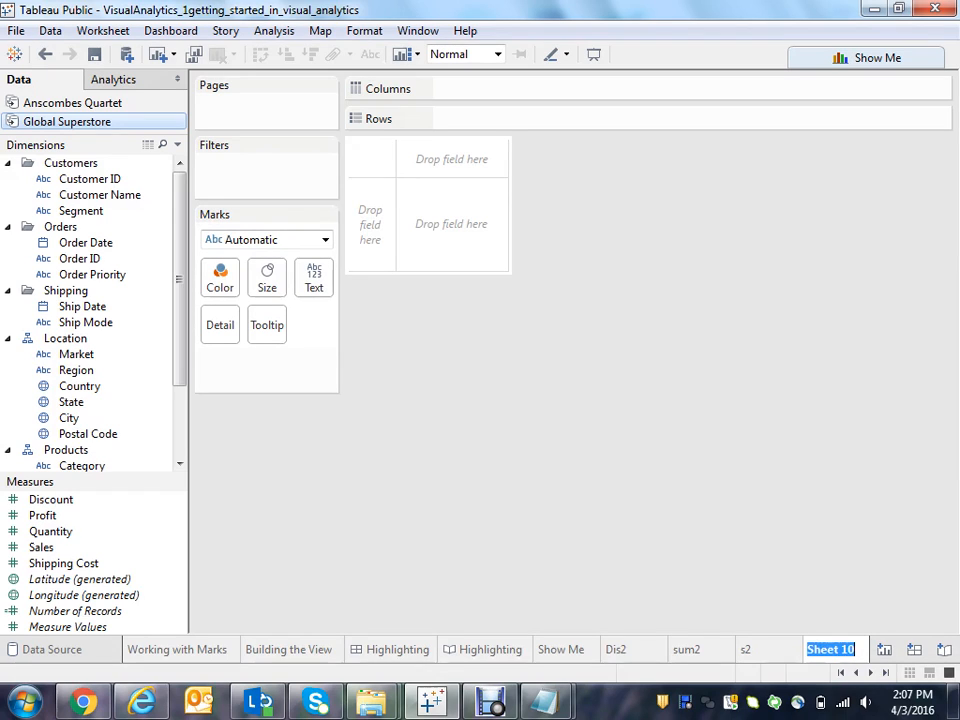
text(uid2)
key(Return)
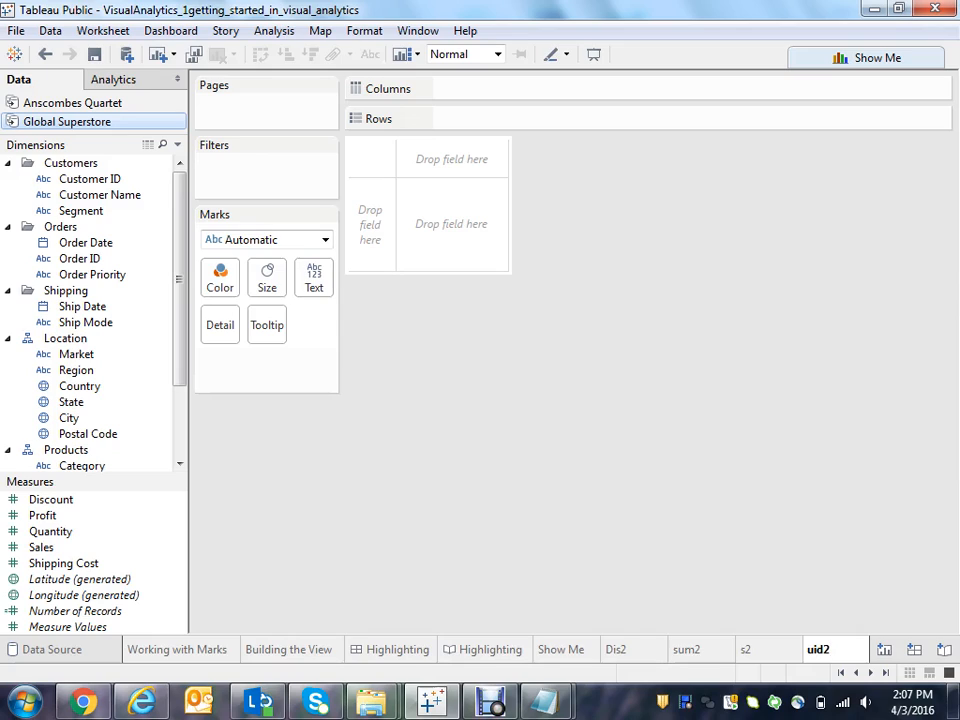
key(BackSpace)
key(BackSpace)
key(BackSpace)
key(BackSpace)
text(build2)
key(Return)
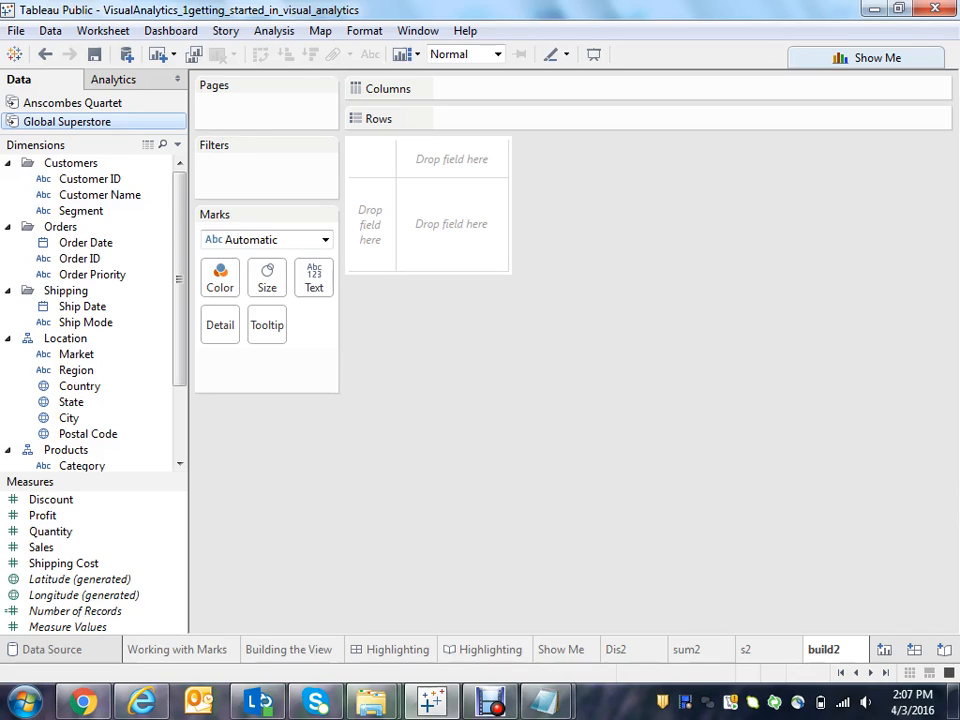
Step: Build a scatter plot on build2 with SUM(Shipping Cost) on Rows and SUM(Profit) on Columns
double_click(63, 563)
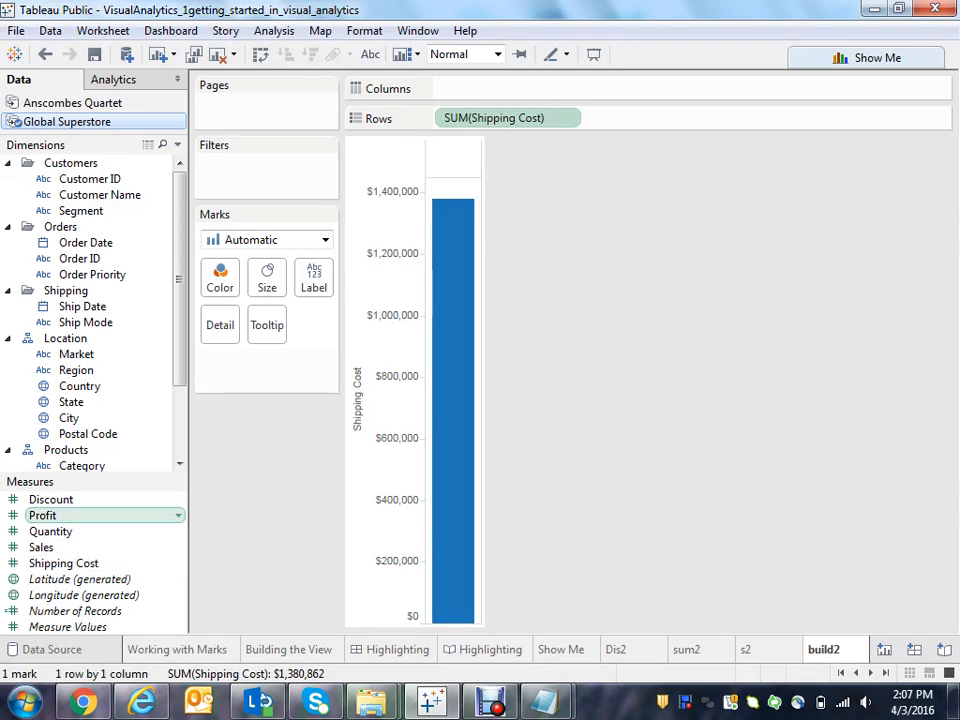
click(42, 515)
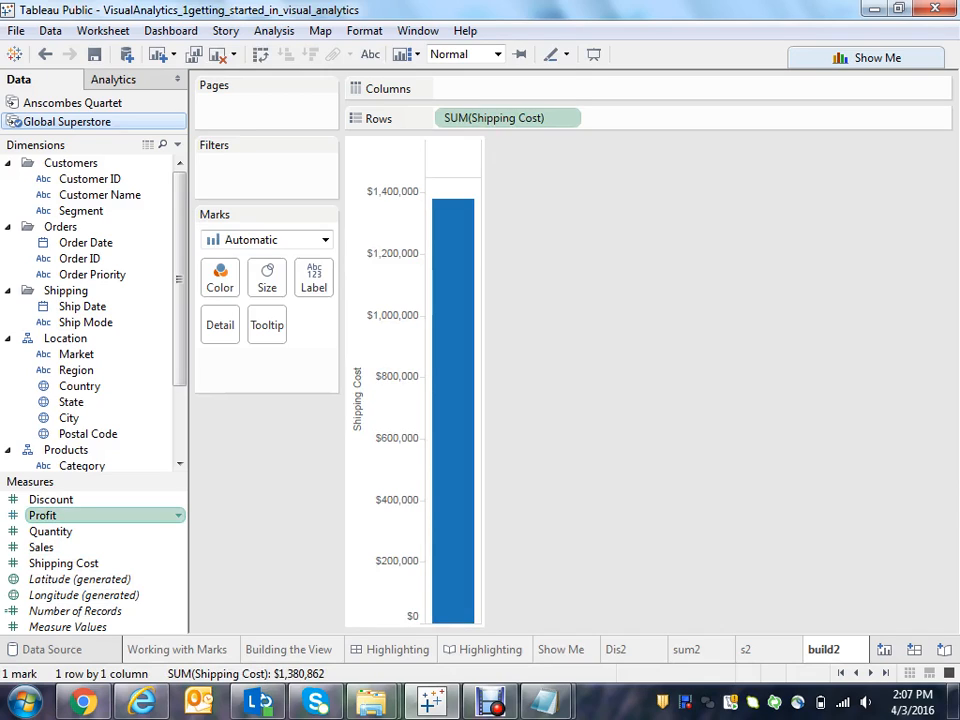
double_click(42, 515)
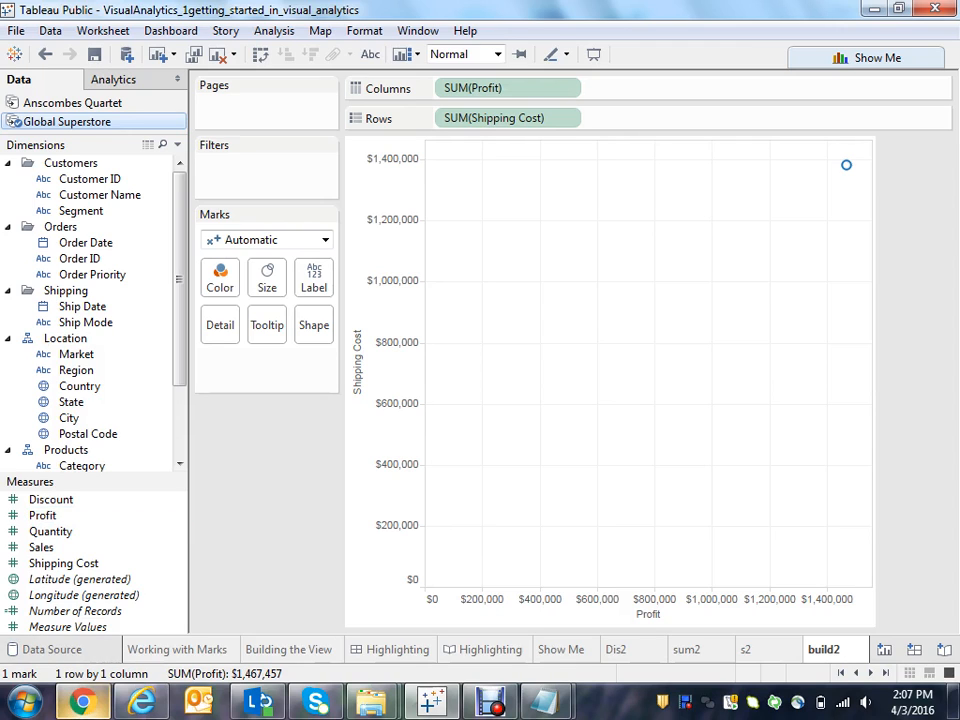
Step: Review the marks setup of the Building the View scatter plot and return to the build2 sheet
mouse_move(84, 703)
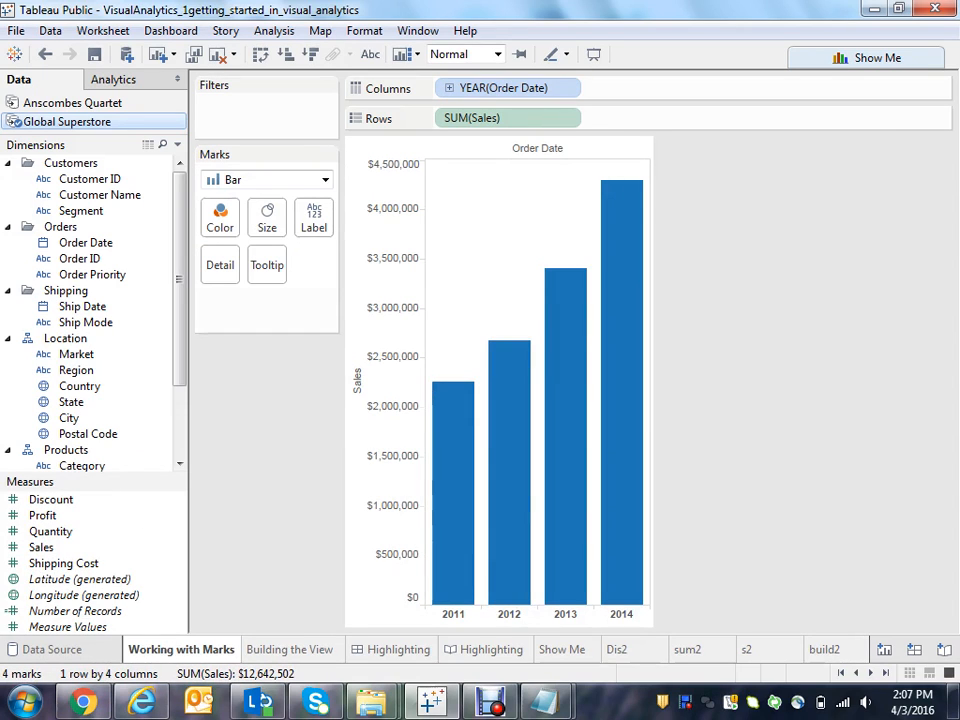
click(290, 650)
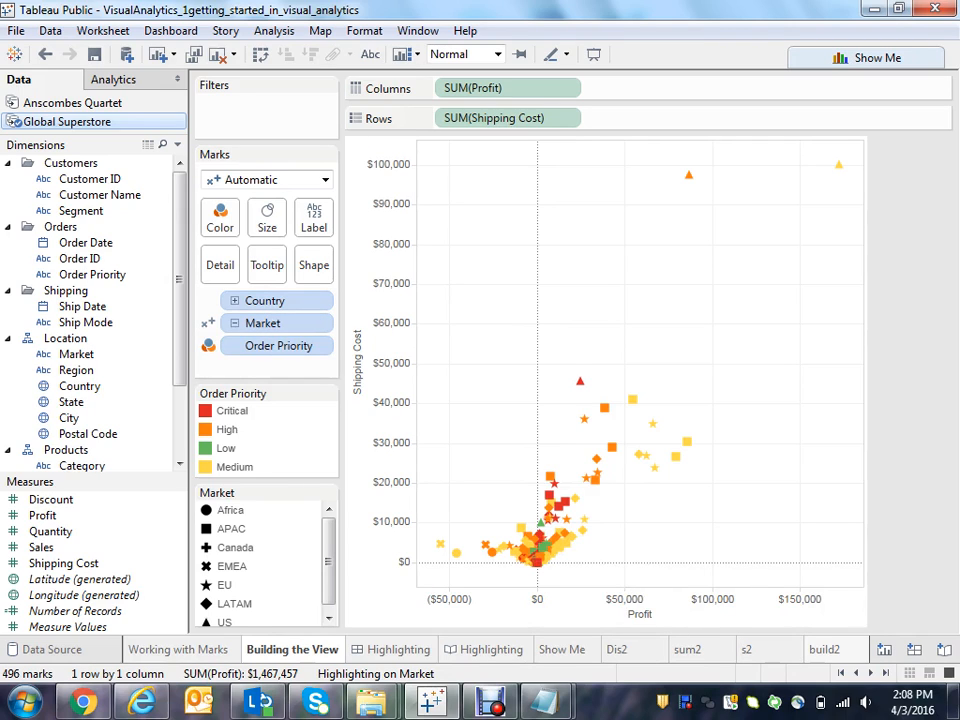
click(825, 650)
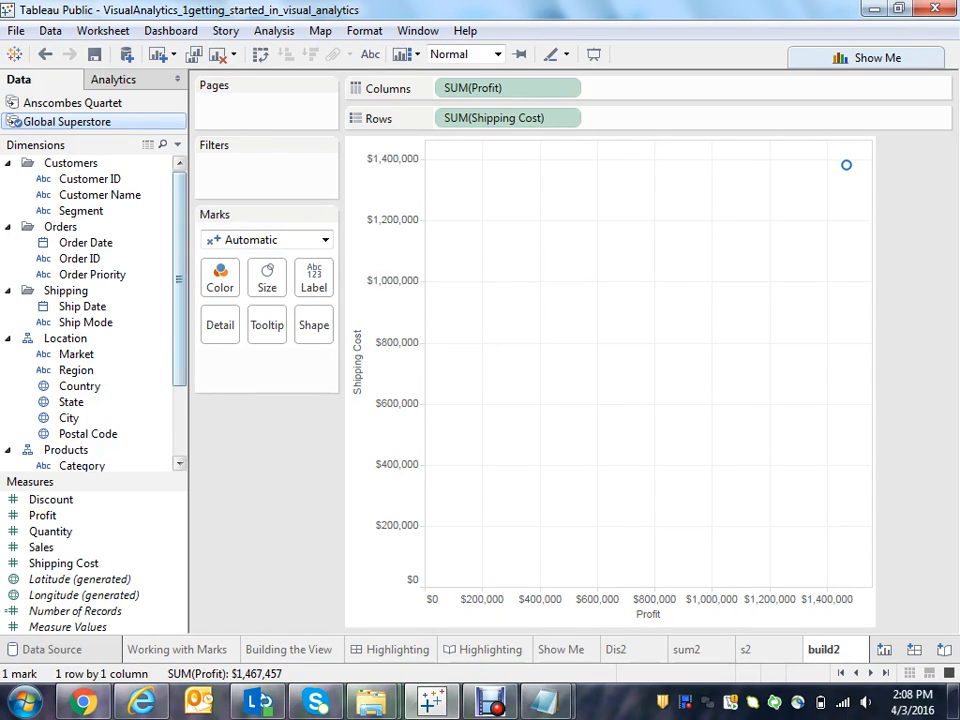
Step: Color the build2 scatter plot by Order Priority, set its shapes by Market, and add Country as detail
drag(92, 274, 218, 276)
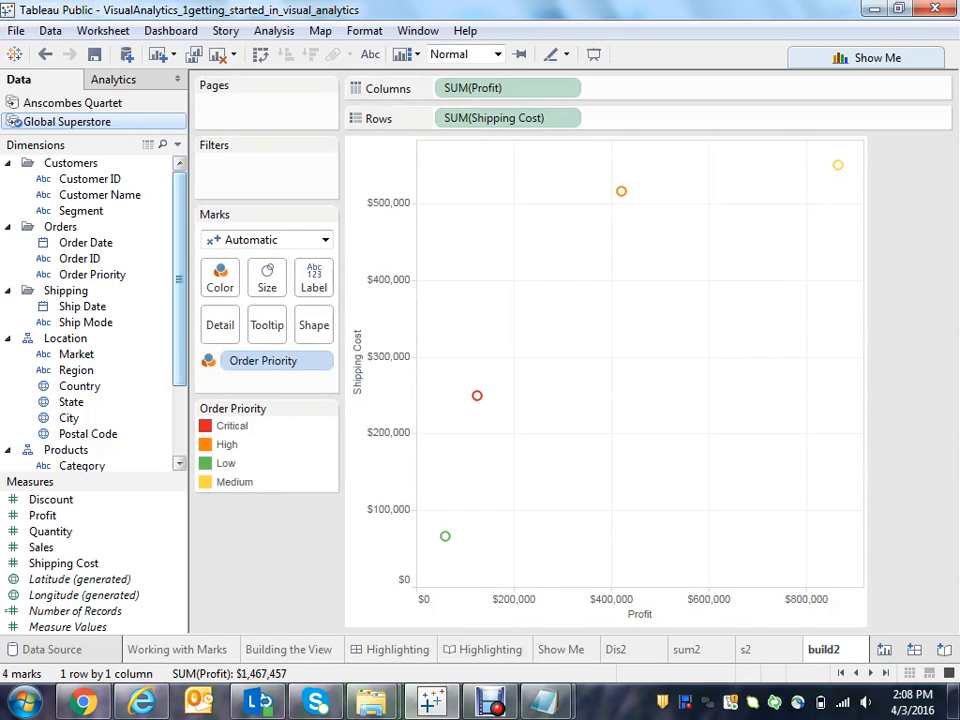
drag(76, 354, 313, 325)
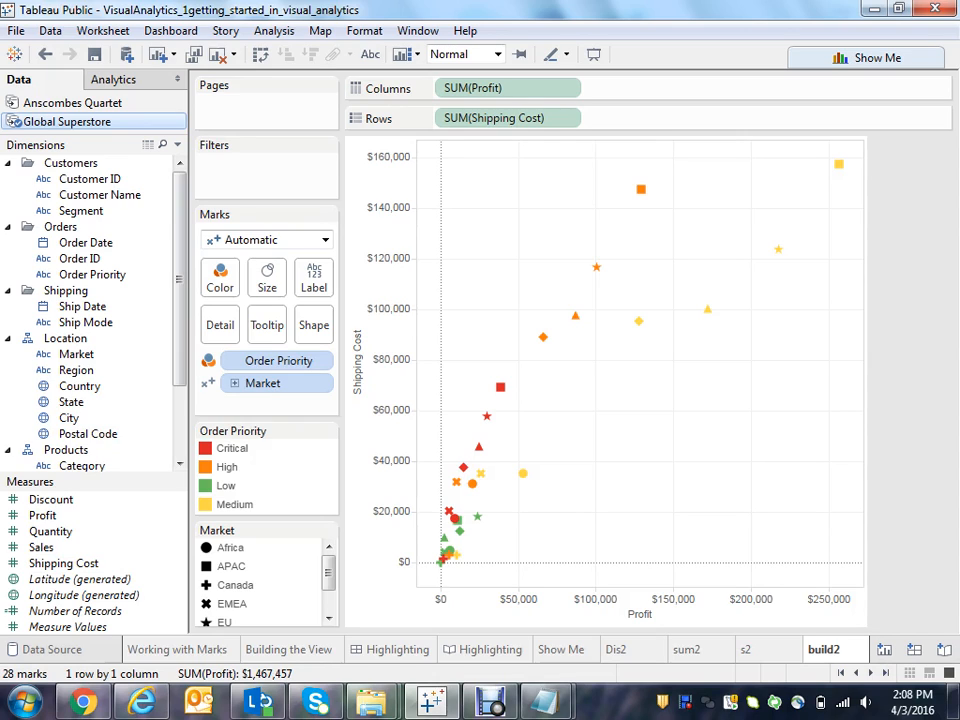
scroll(90, 300, down, 1)
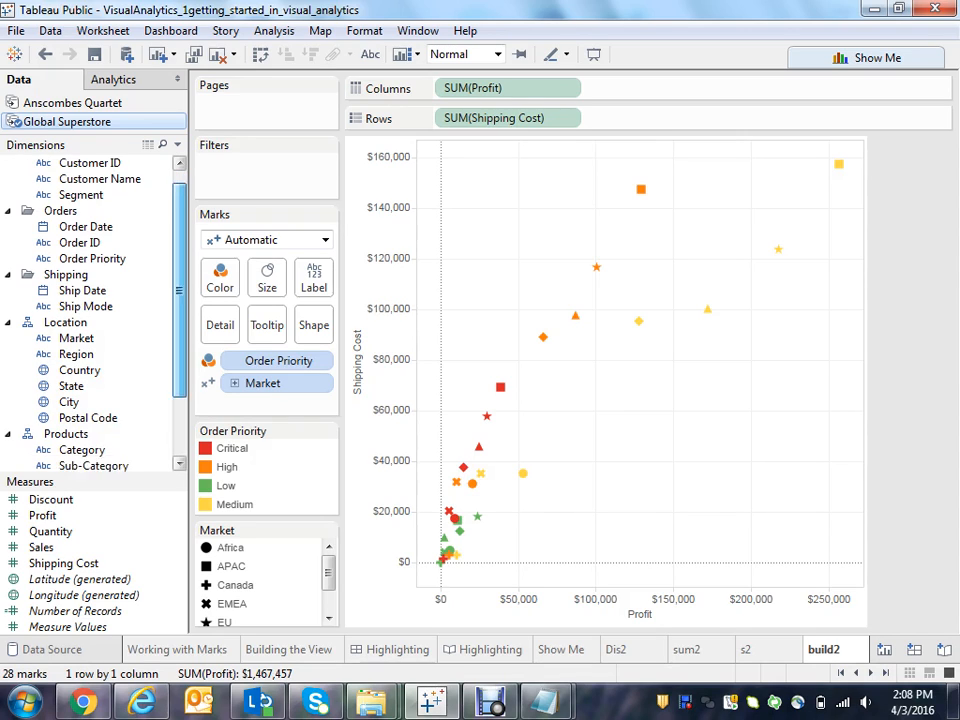
scroll(90, 300, down, 5)
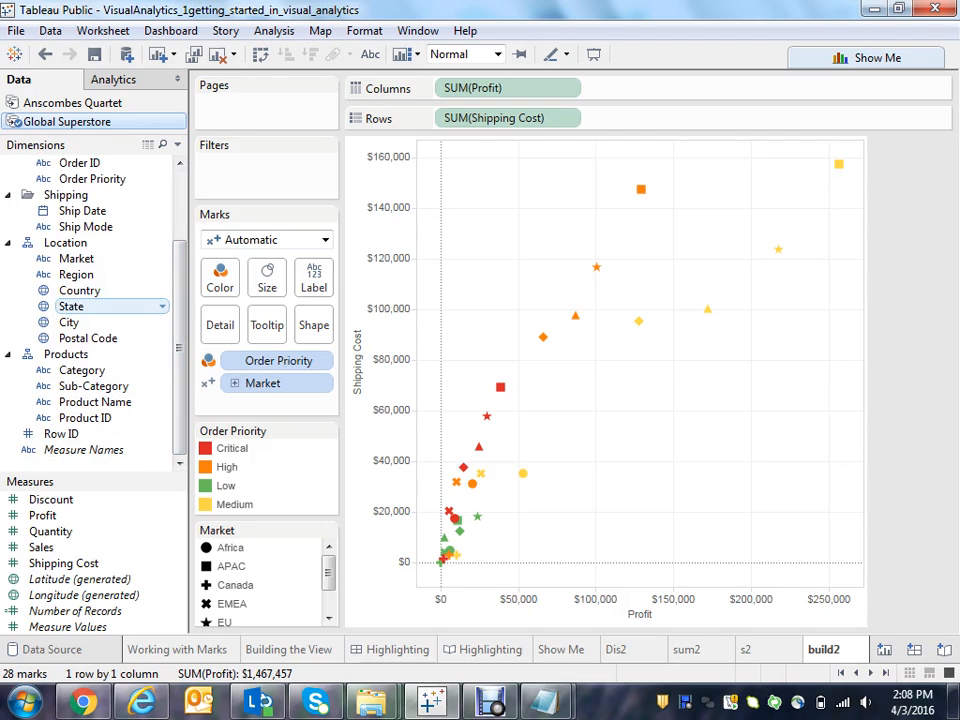
drag(80, 290, 220, 325)
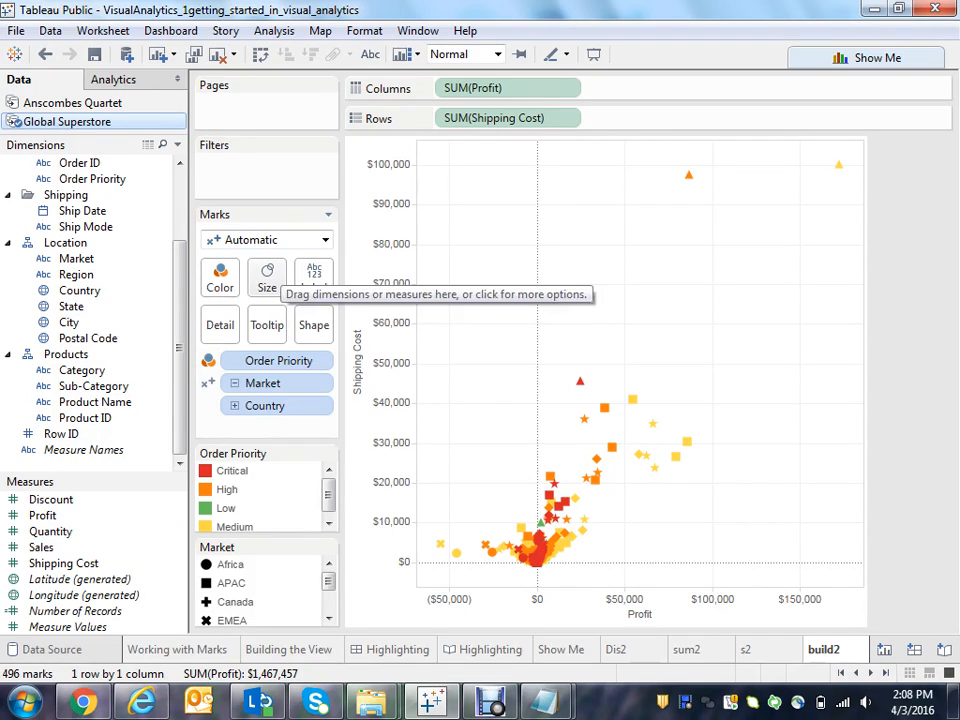
Step: Enlarge the scatter plot's marks to slightly above the middle of the size range
click(267, 278)
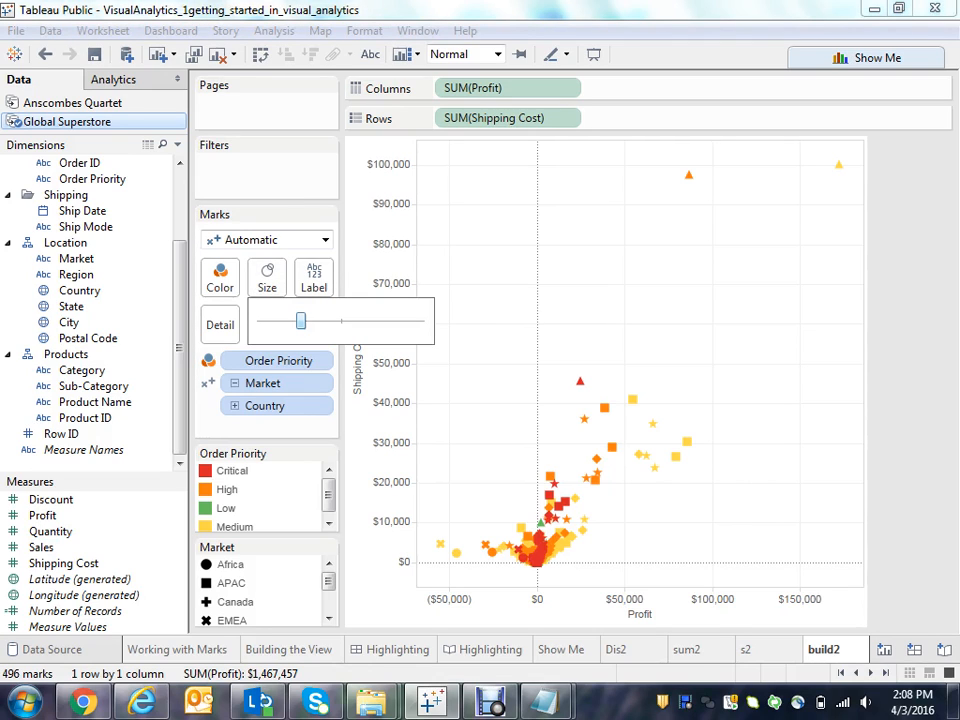
drag(300, 320, 341, 320)
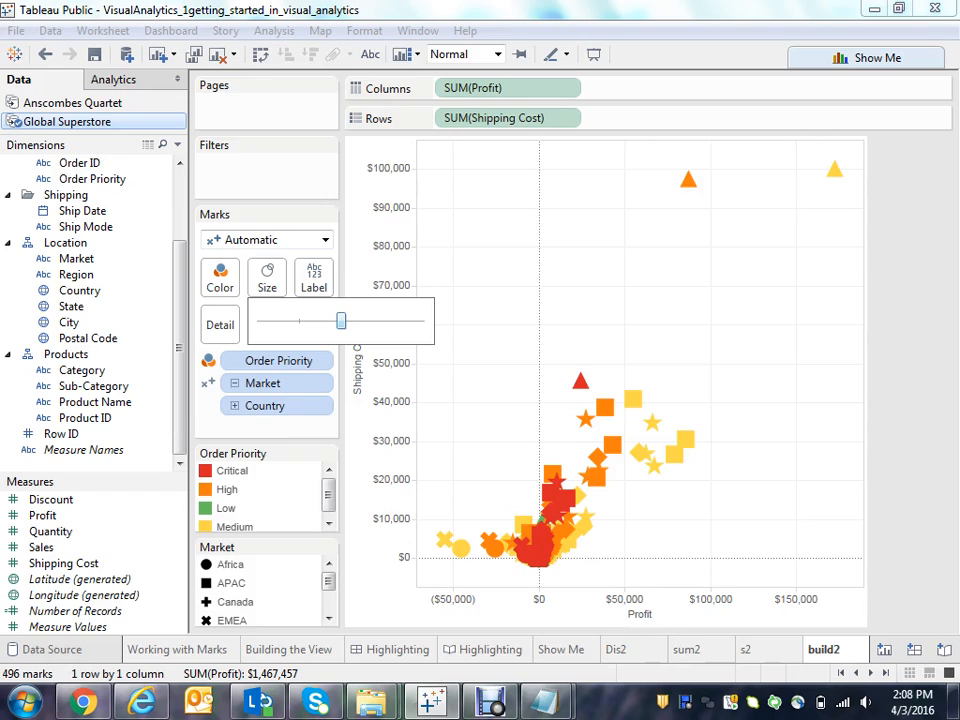
mouse_move(341, 320)
mouse_down()
mouse_move(363, 320)
mouse_move(353, 320)
mouse_up()
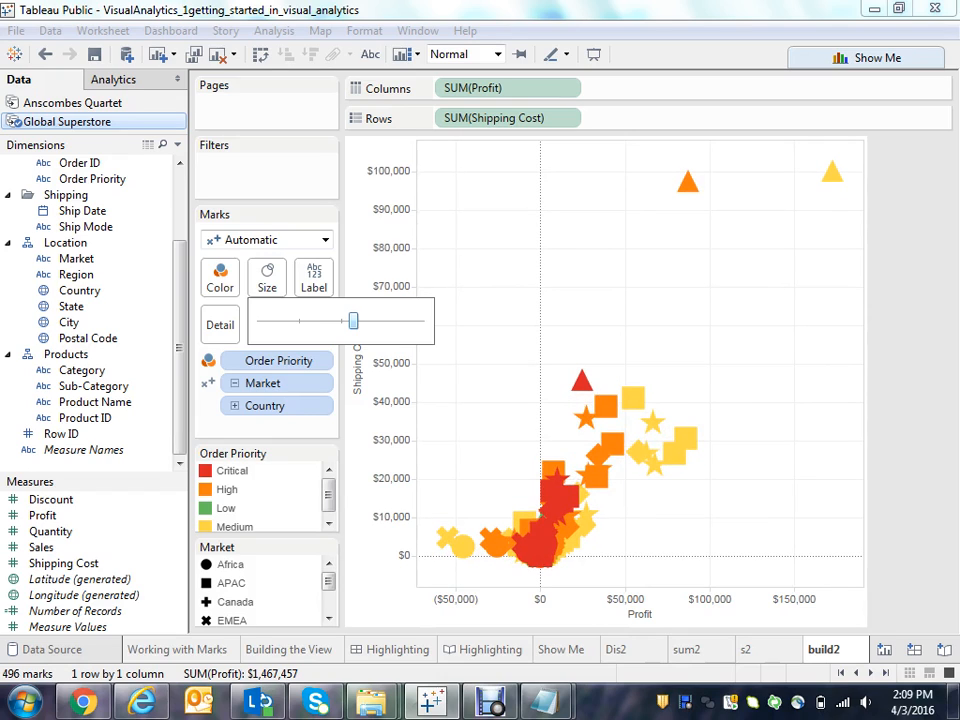
key(Escape)
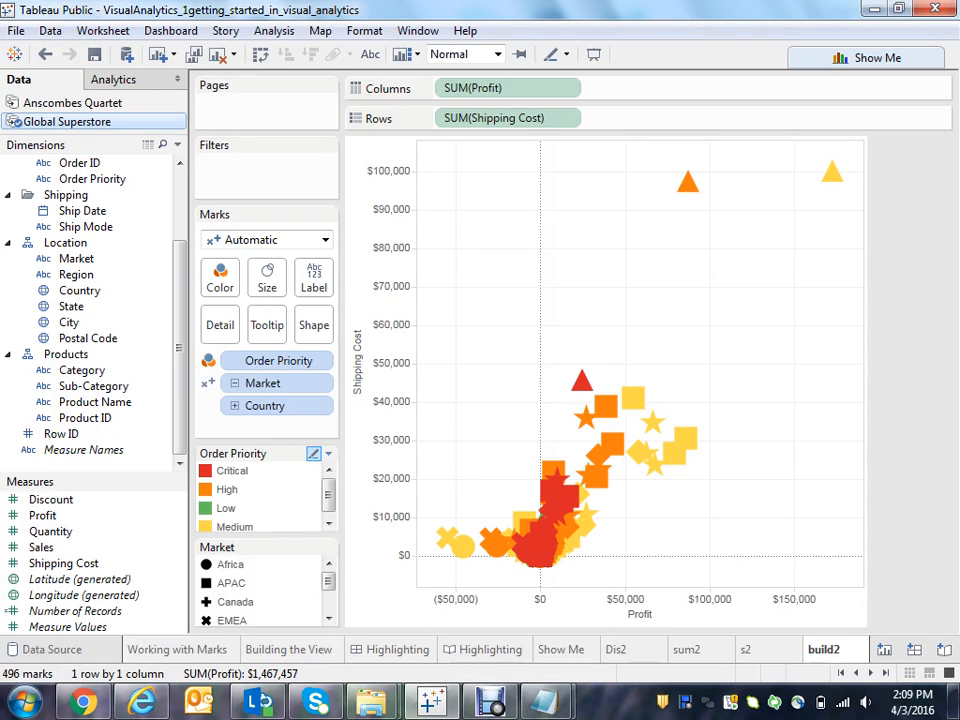
Step: Highlight the Critical, High, Low and Medium order priorities one after another on the build2 scatter plot
click(231, 471)
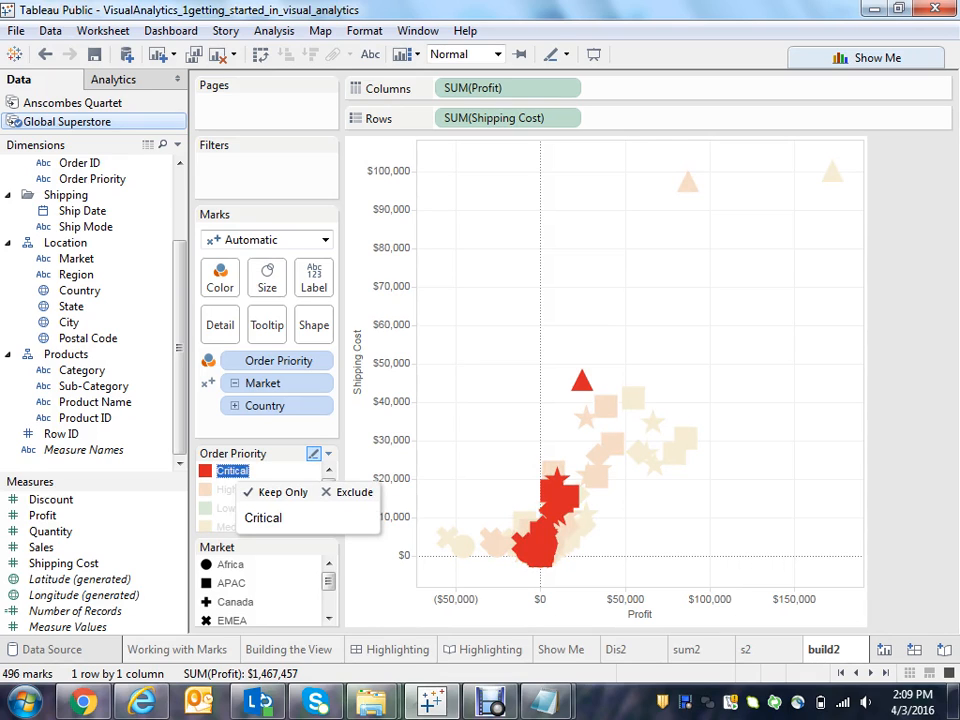
click(227, 491)
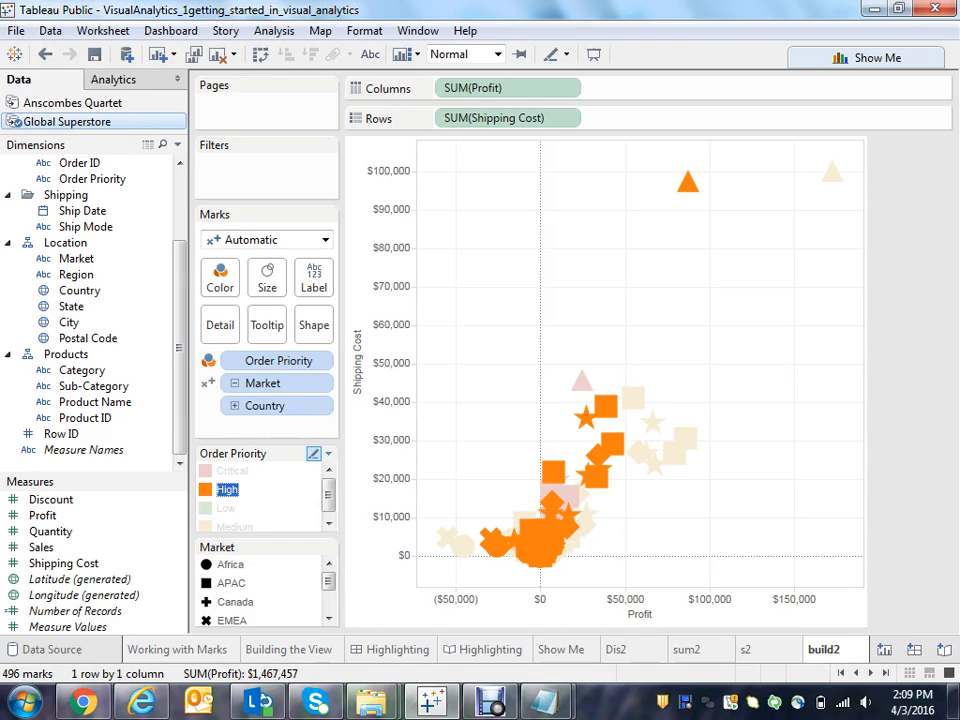
click(227, 509)
click(227, 525)
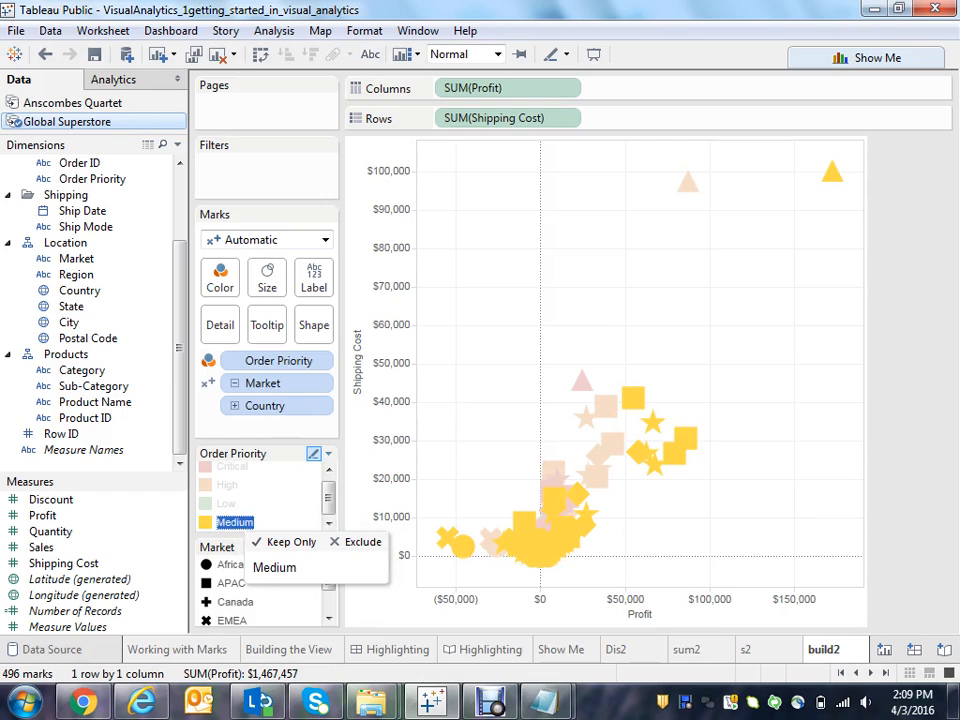
Step: Select Africa, APAC and Canada in turn in the Market legend and enable highlighting of selected items for it
click(230, 565)
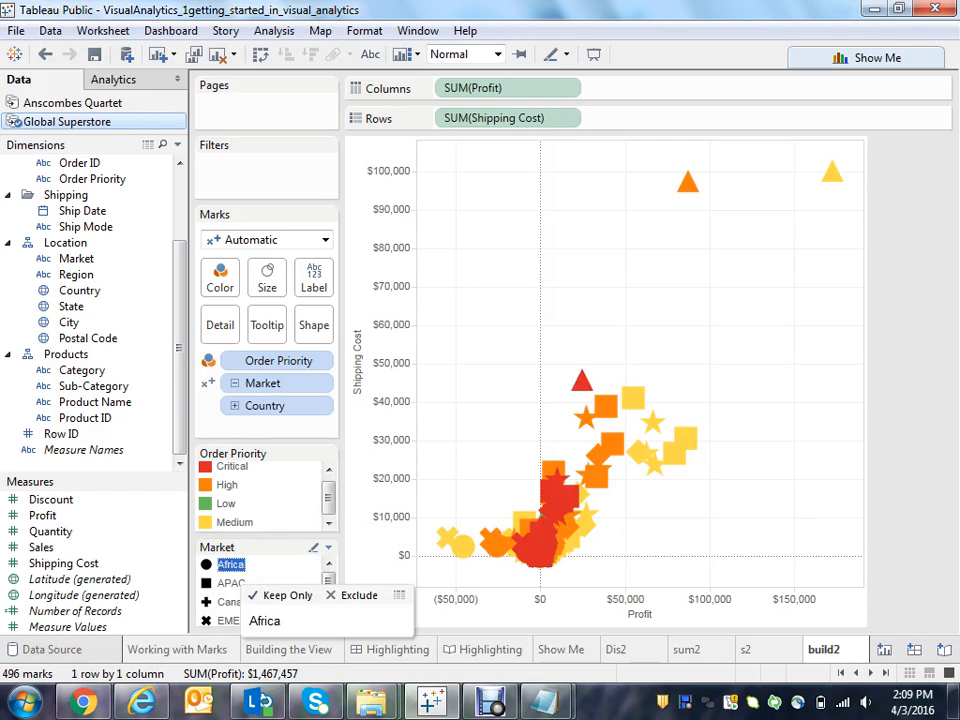
click(231, 583)
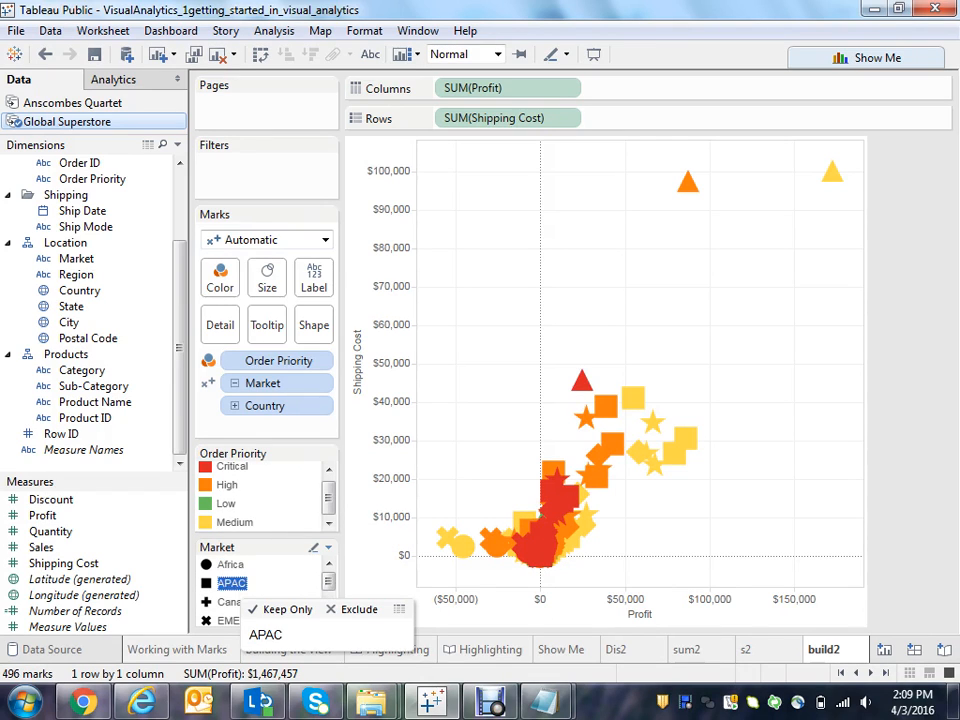
click(234, 601)
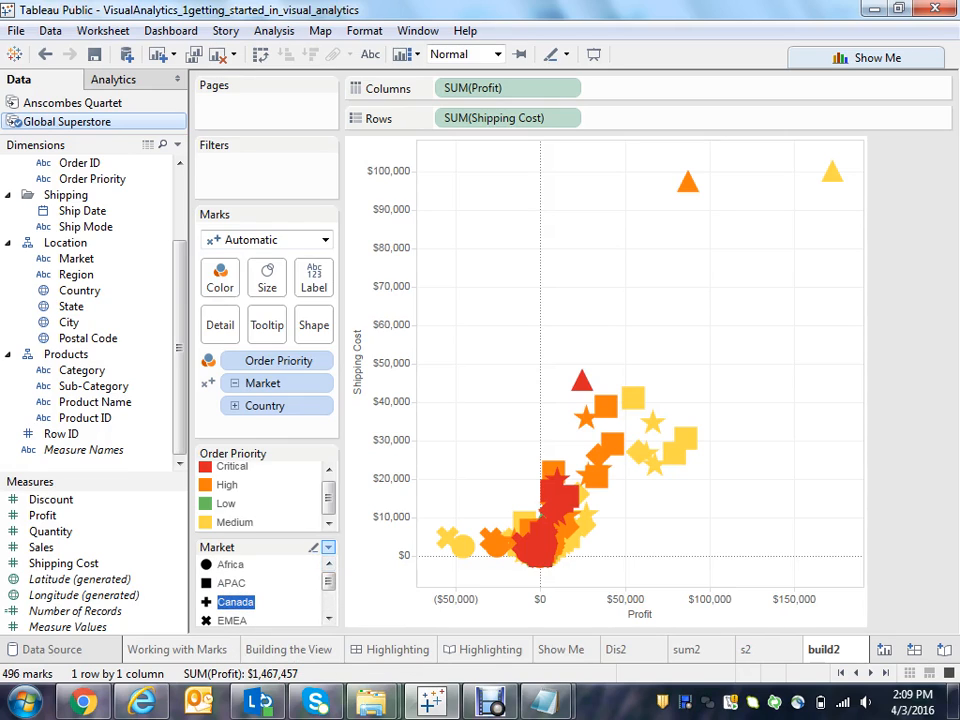
click(328, 547)
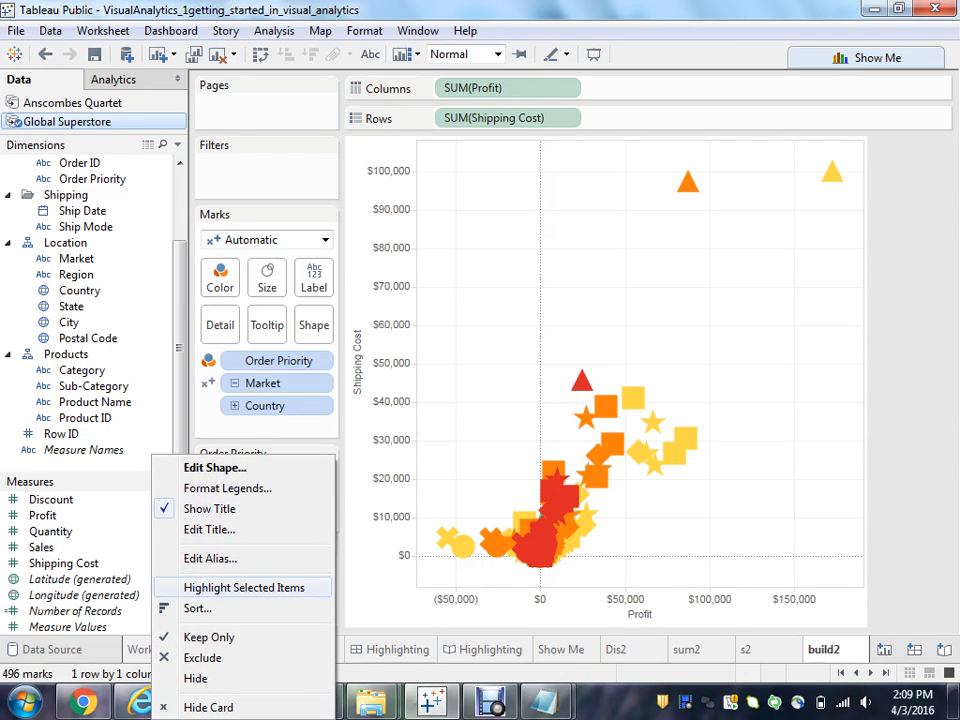
click(243, 587)
click(235, 601)
click(313, 547)
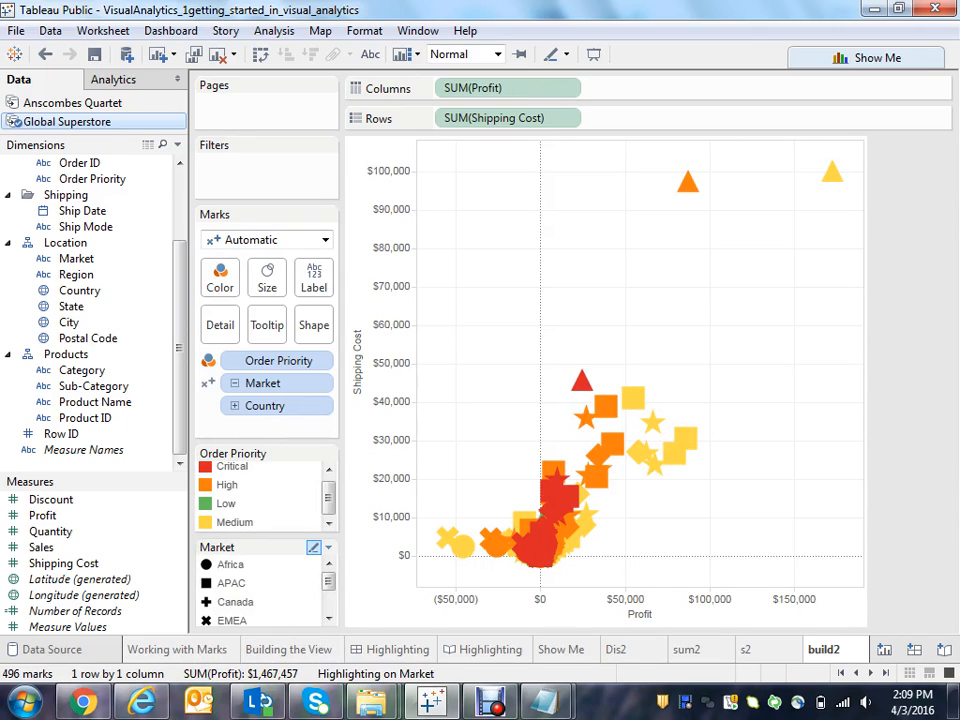
Step: Highlight the Africa, APAC and Canada markets one after another on the build2 scatter plot
click(233, 565)
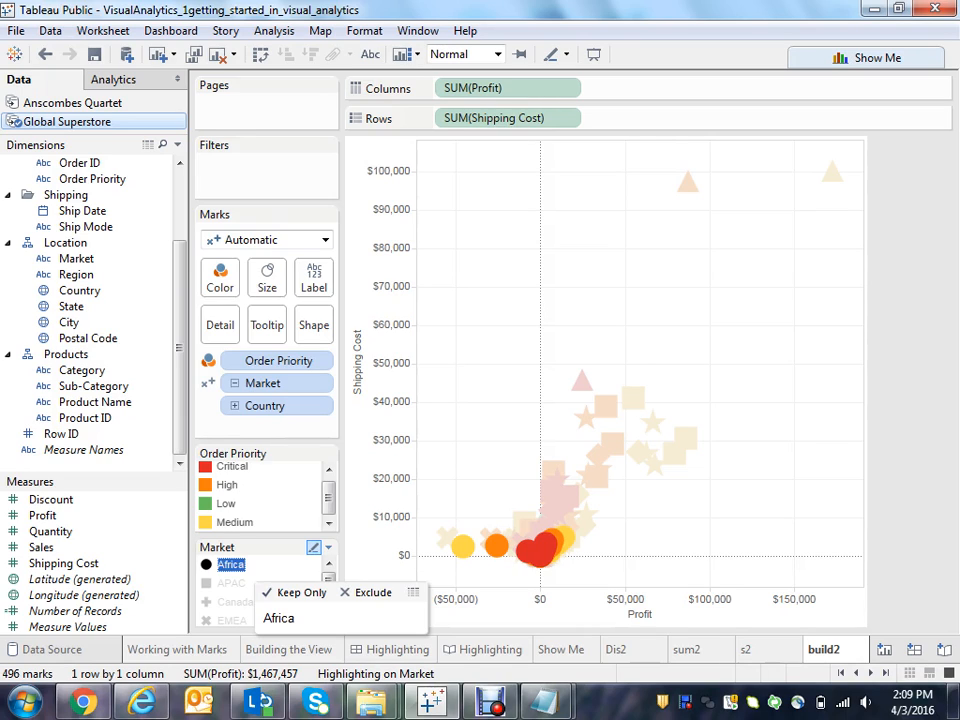
click(238, 583)
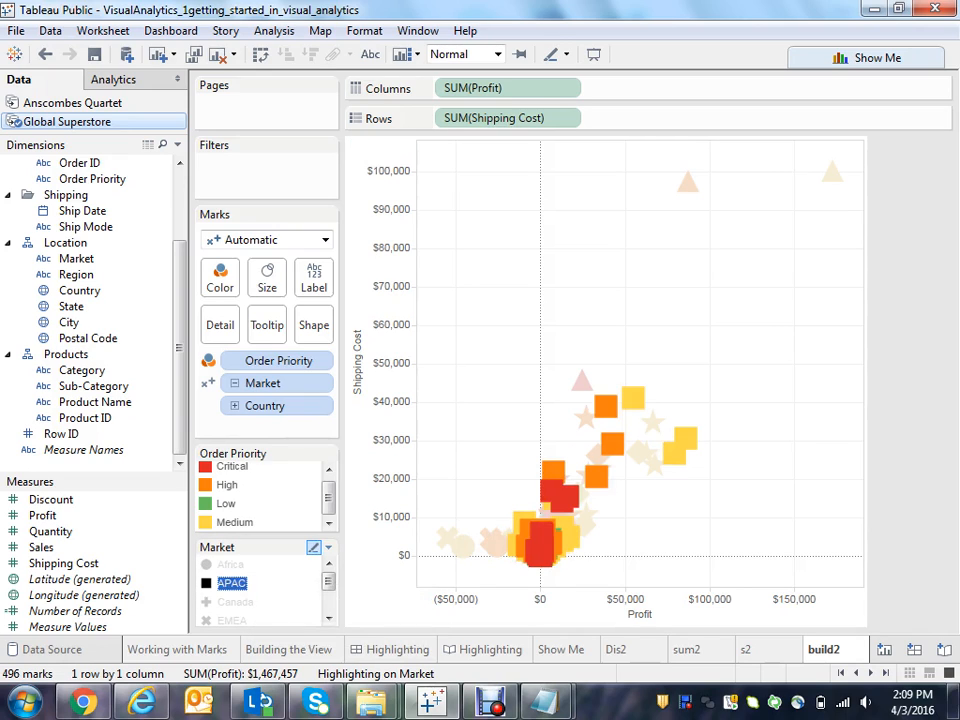
click(236, 602)
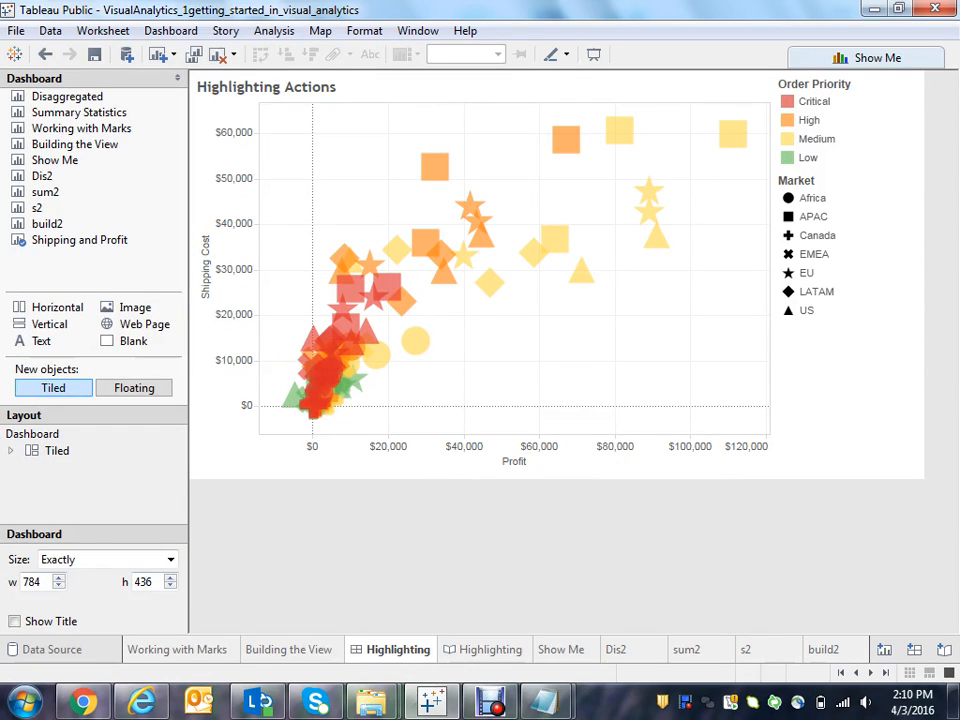
Step: Examine the Highlighting dashboard and story, highlighting Critical, High and Medium on the dashboard and Critical in the story
click(489, 650)
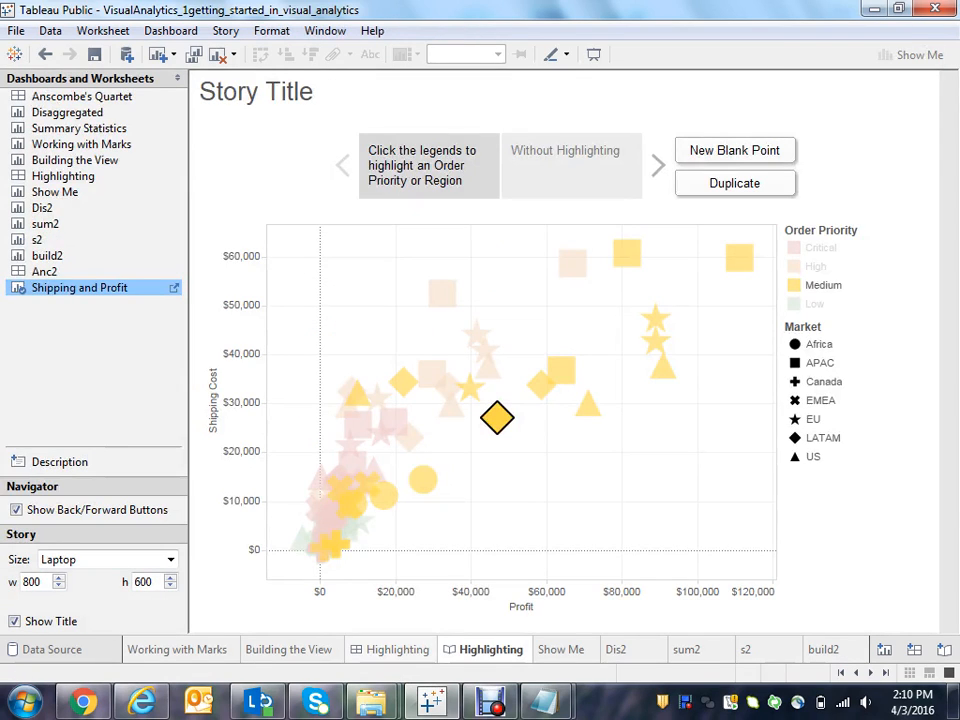
click(397, 650)
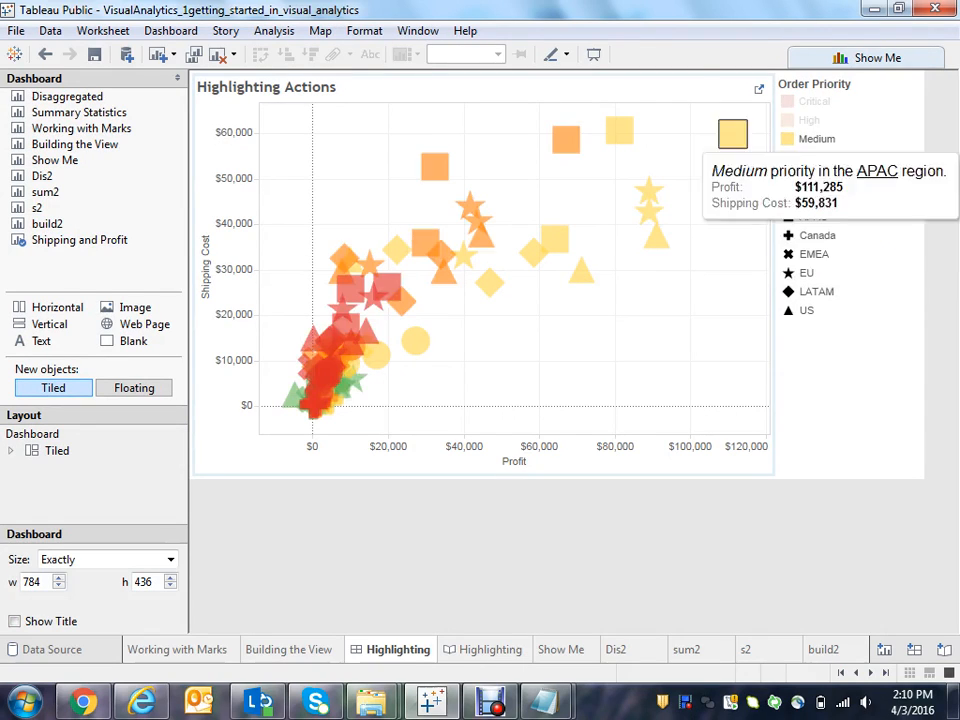
click(814, 102)
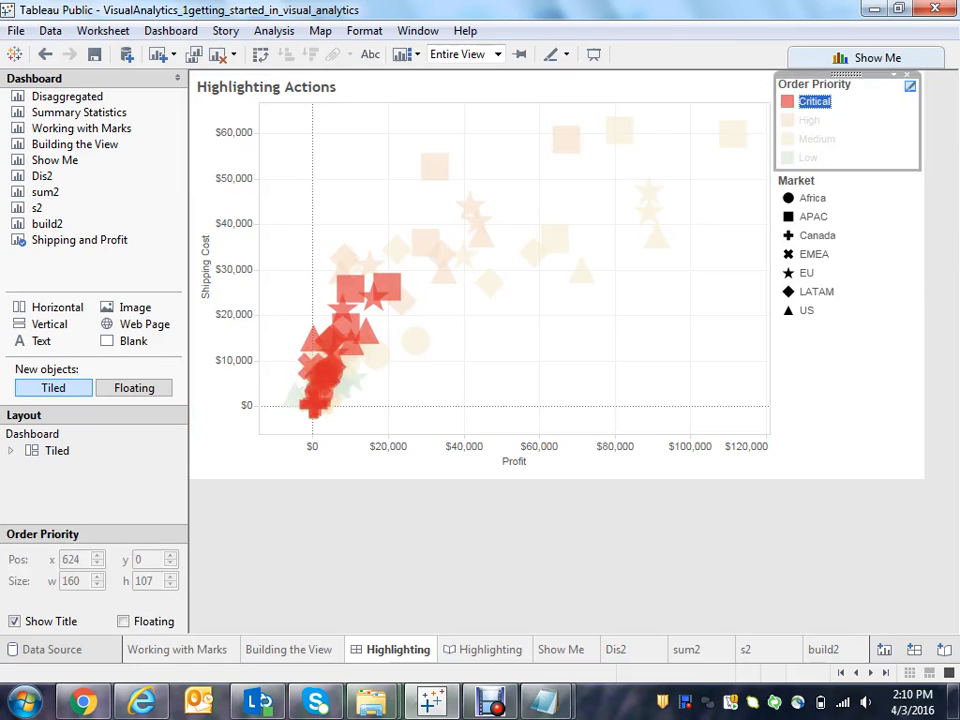
click(810, 121)
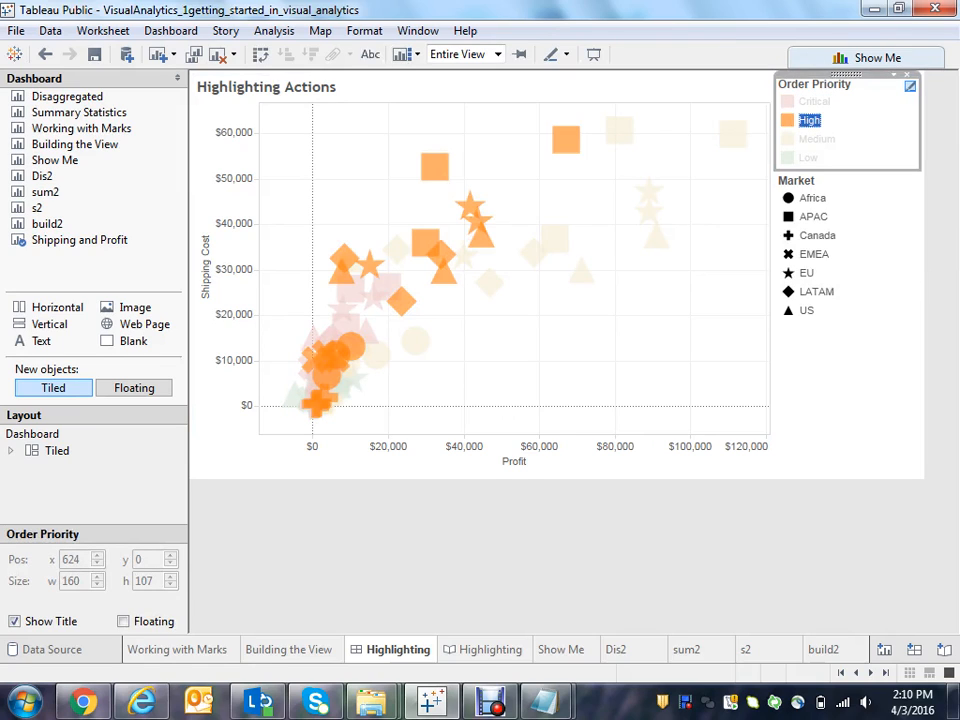
click(816, 139)
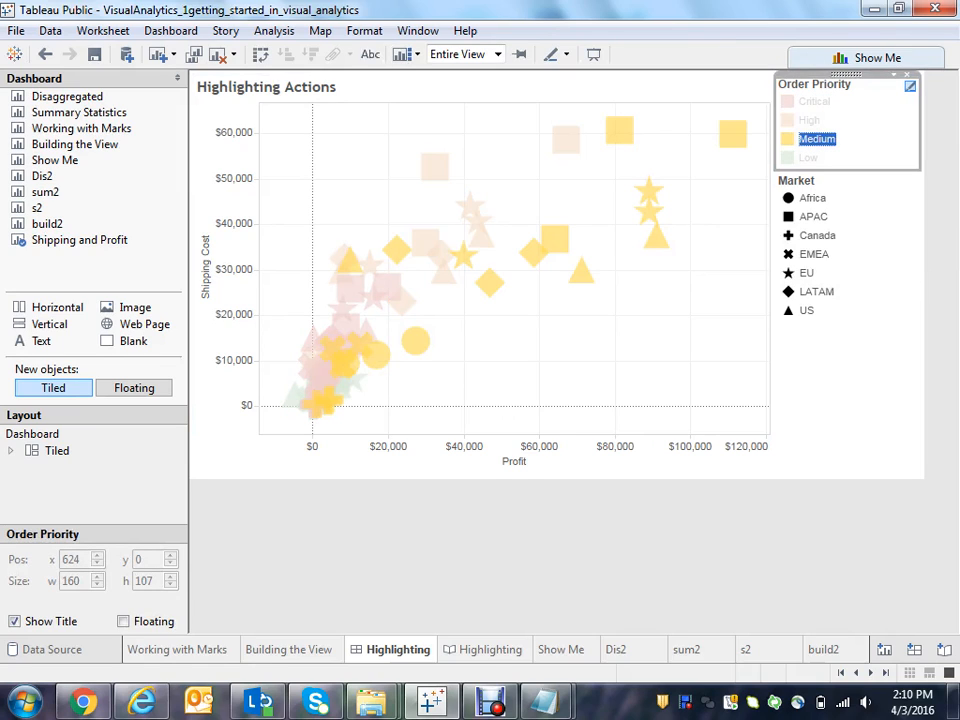
click(816, 139)
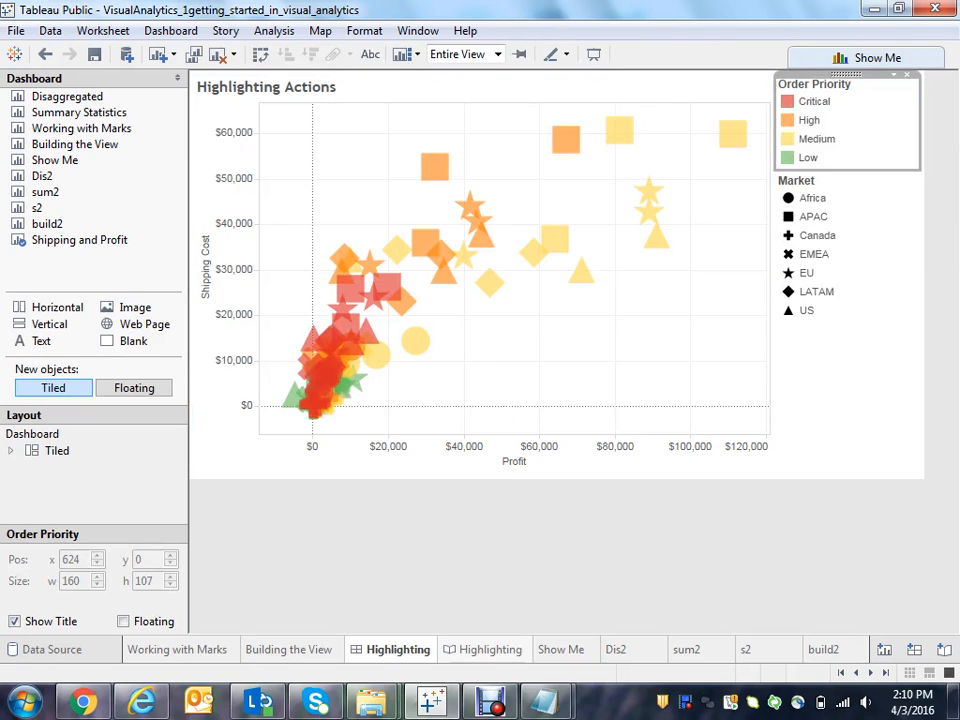
click(490, 649)
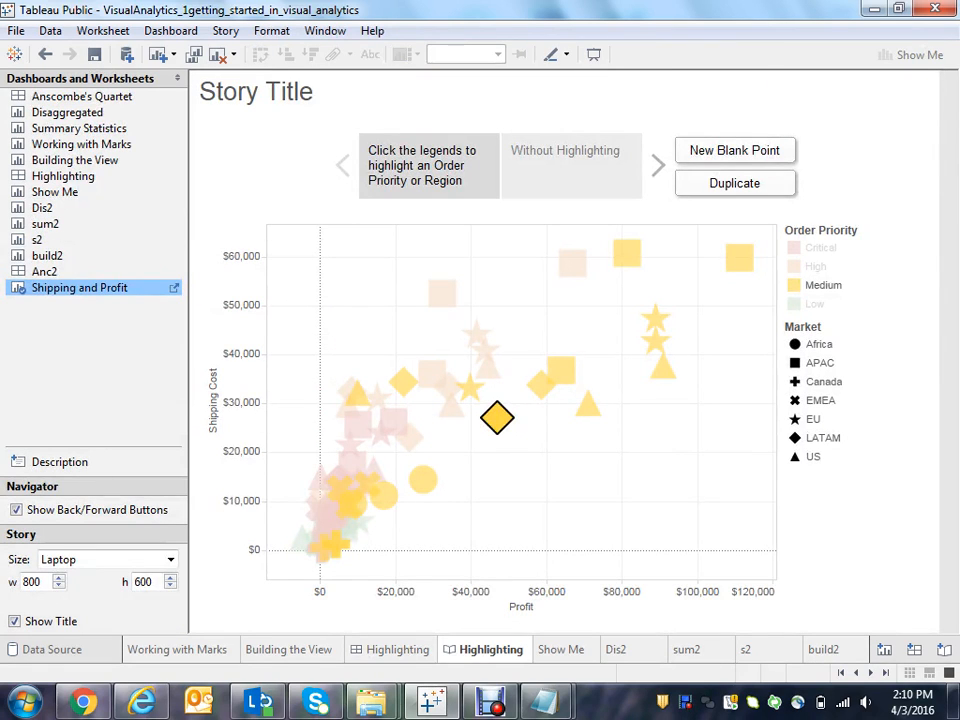
click(821, 248)
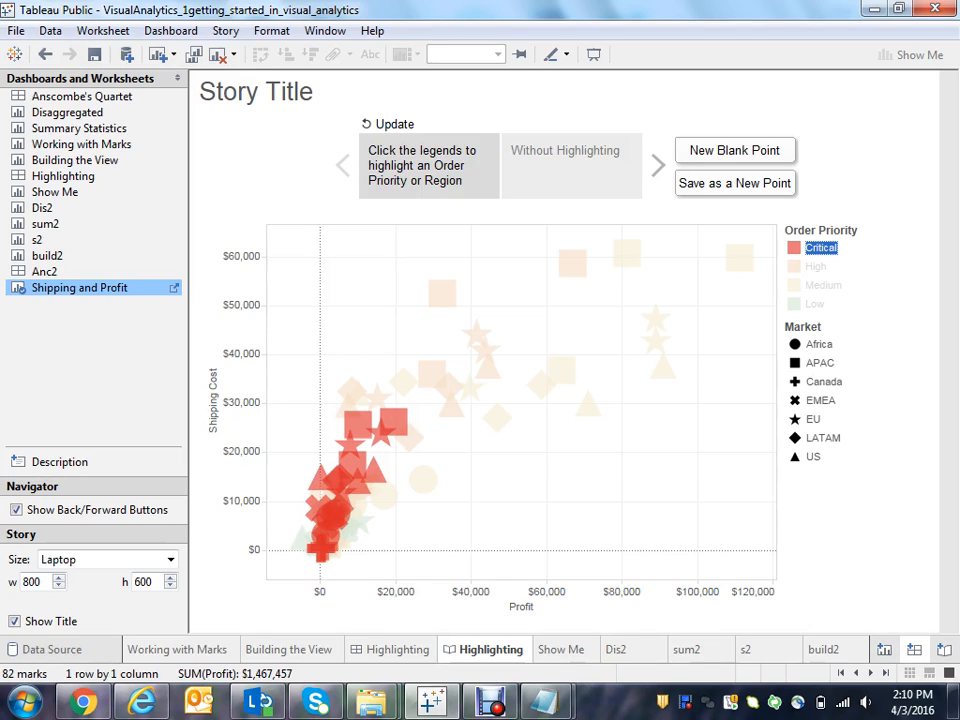
Step: Create a new dashboard and place the build2 sheet on it
click(914, 650)
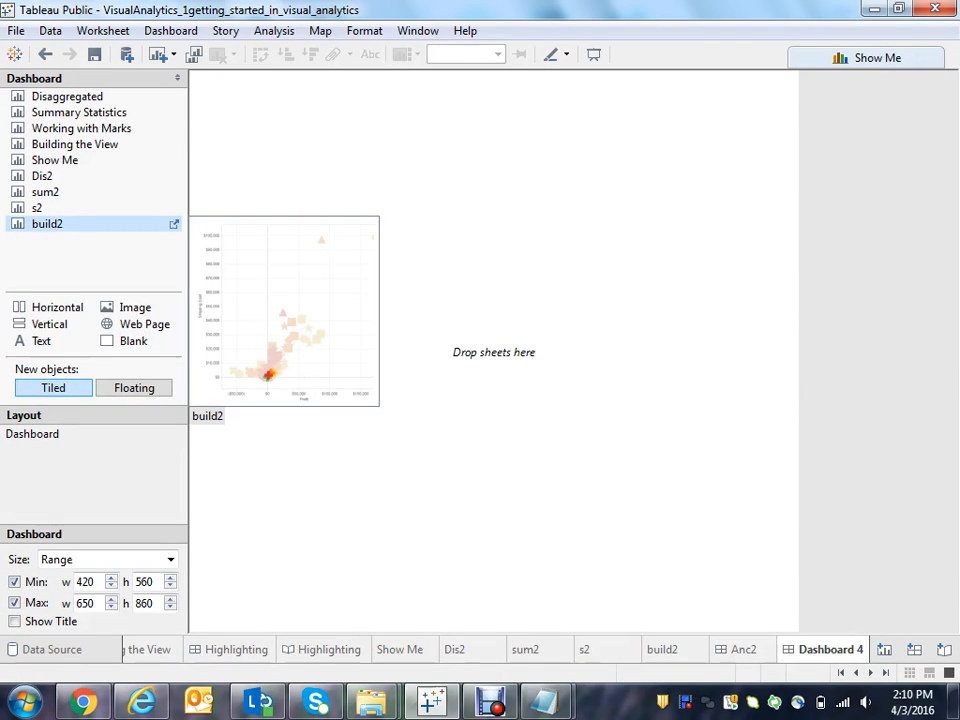
click(48, 224)
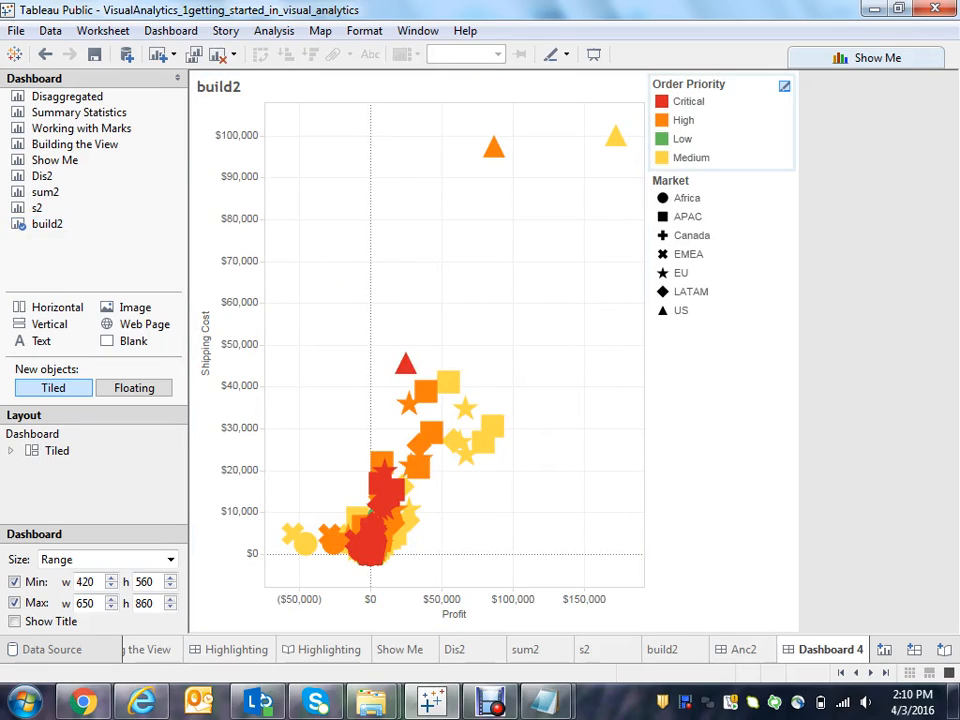
Step: Test the new dashboard's legends by highlighting each order priority and the Africa, APAC, Canada and EU markets in turn
click(688, 101)
click(684, 120)
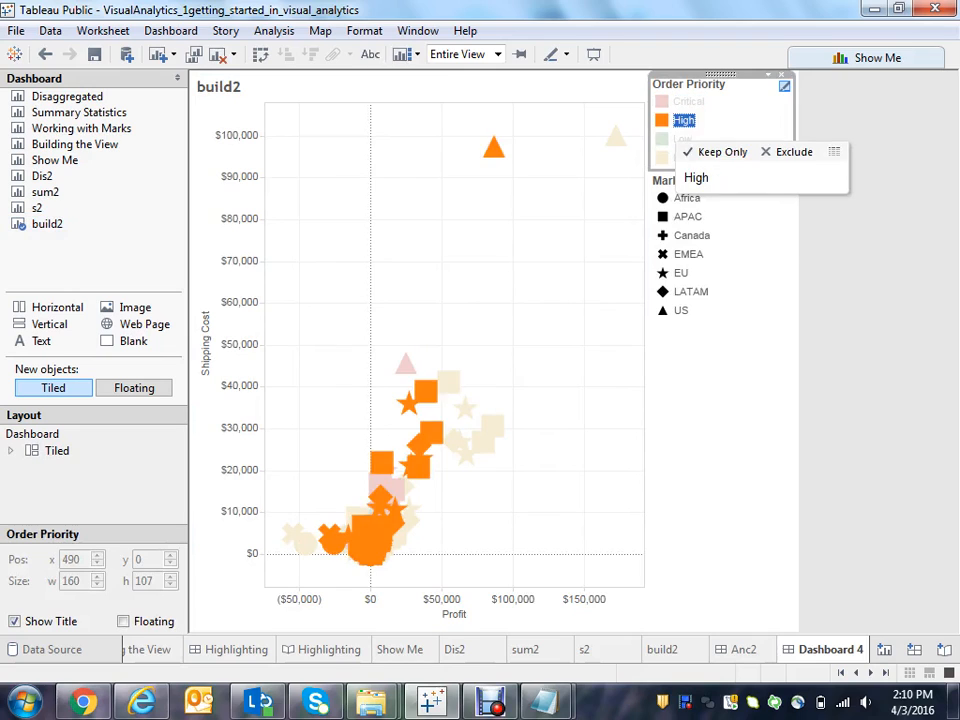
click(683, 139)
click(691, 157)
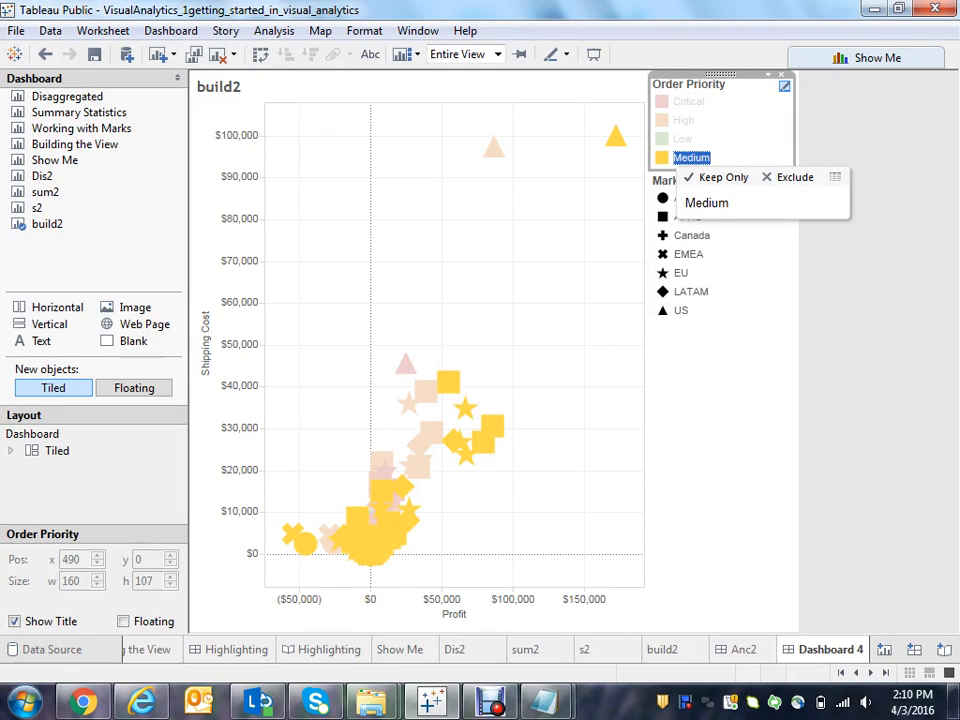
click(687, 198)
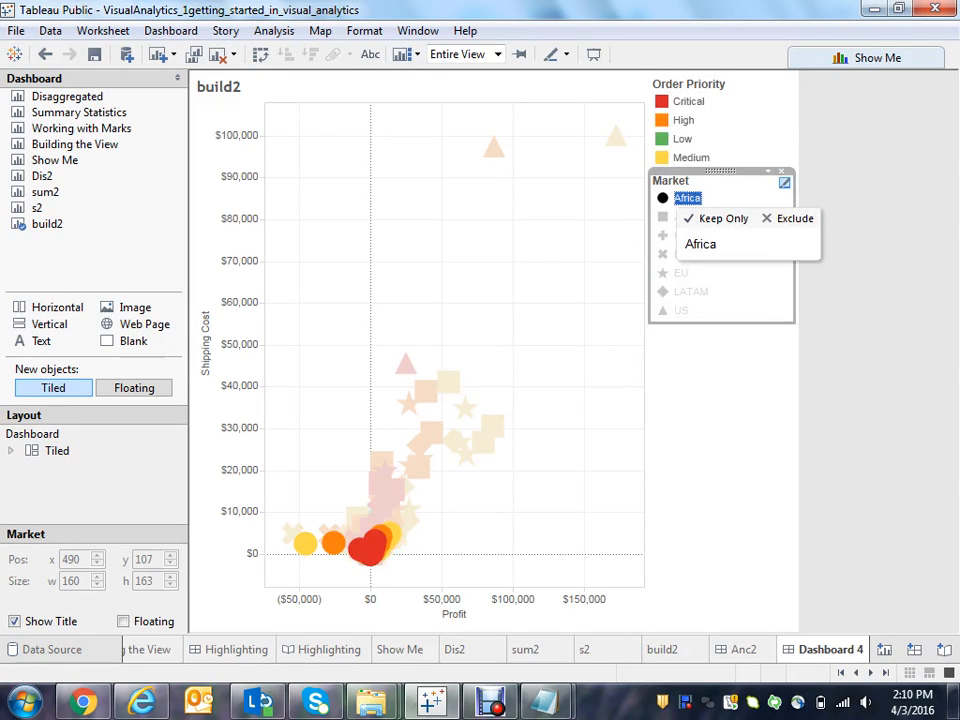
click(687, 216)
click(692, 235)
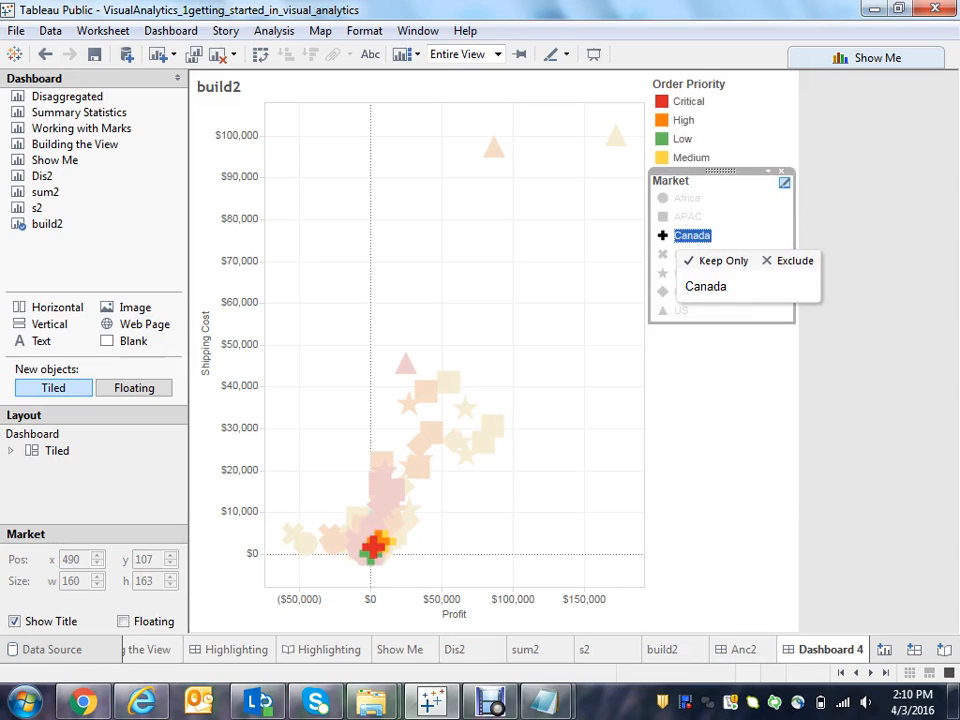
click(681, 273)
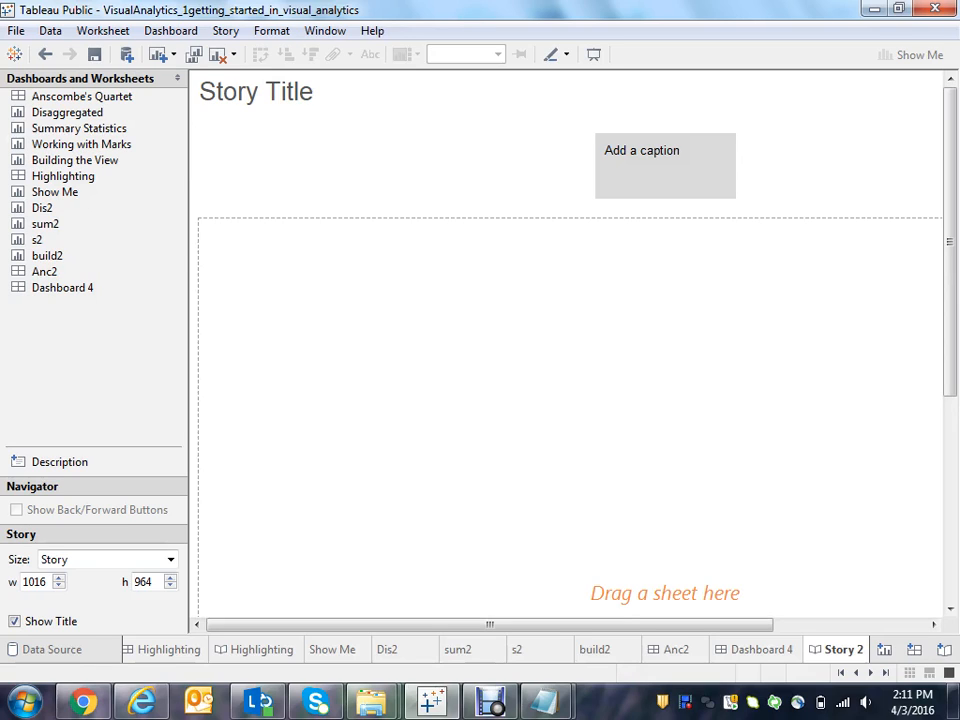
Step: Place the build2 sheet on the new story and clear the market highlight on the build2 worksheet
mouse_move(60, 255)
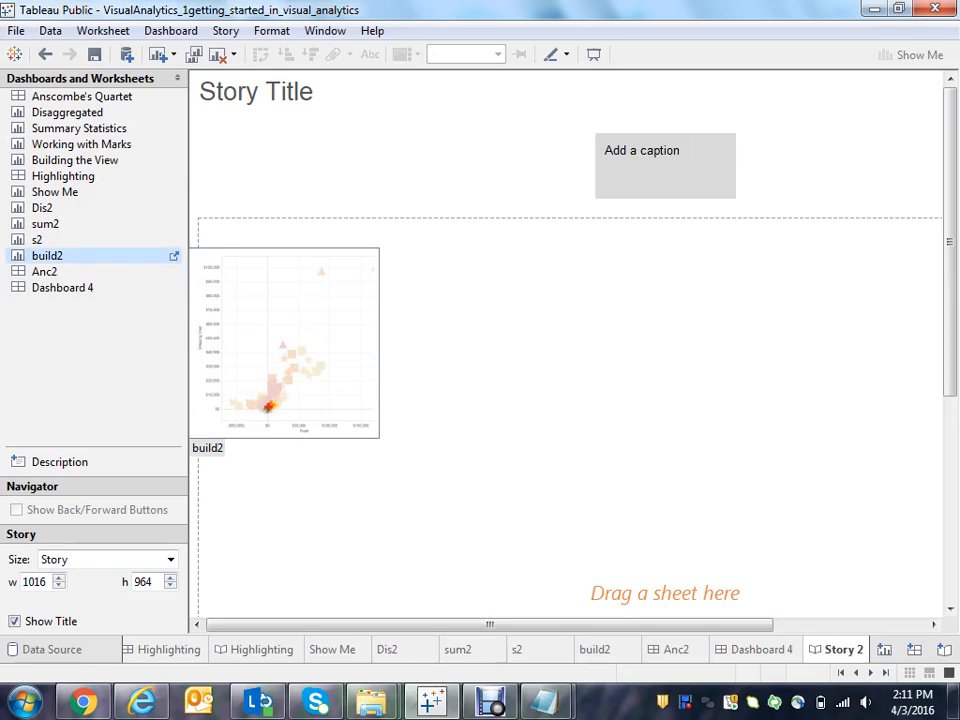
drag(195, 255, 400, 400)
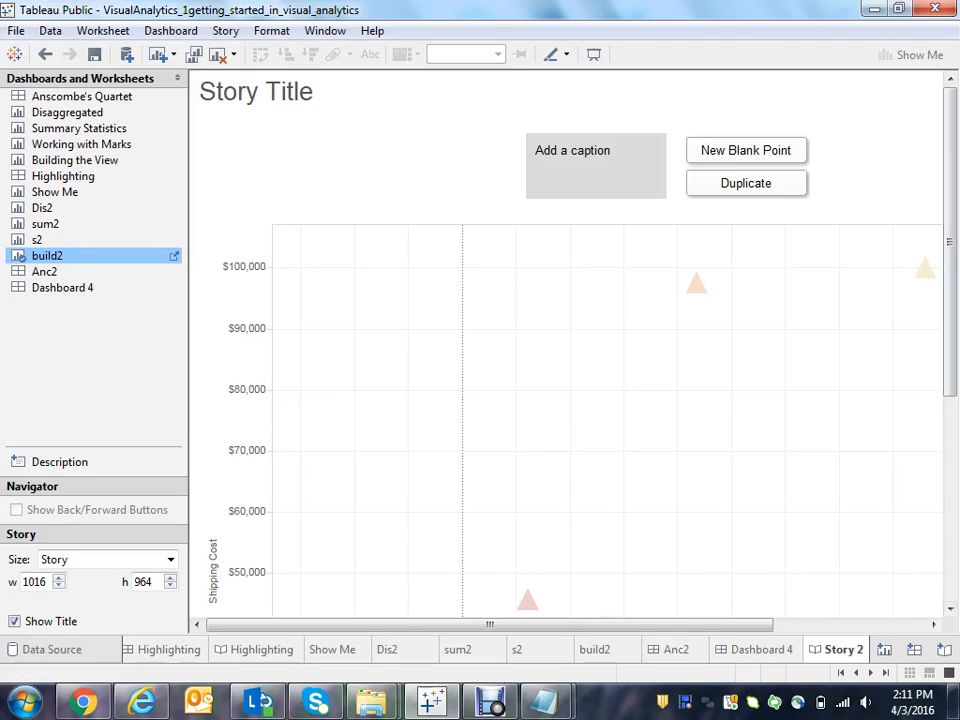
mouse_move(950, 241)
mouse_down()
mouse_move(950, 333)
mouse_move(950, 241)
mouse_up()
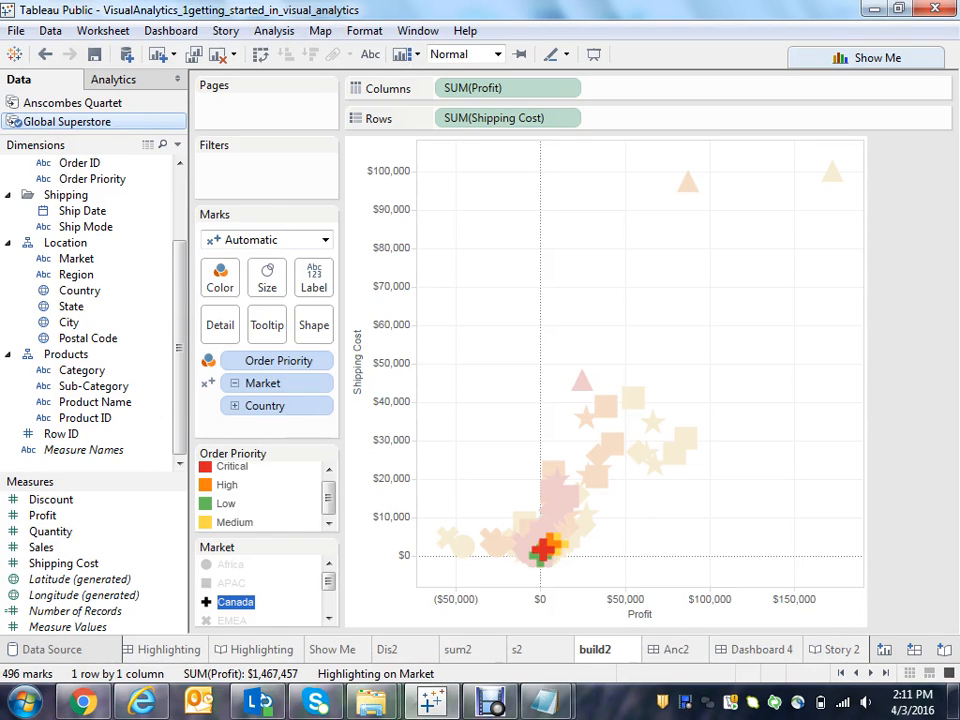
key(Escape)
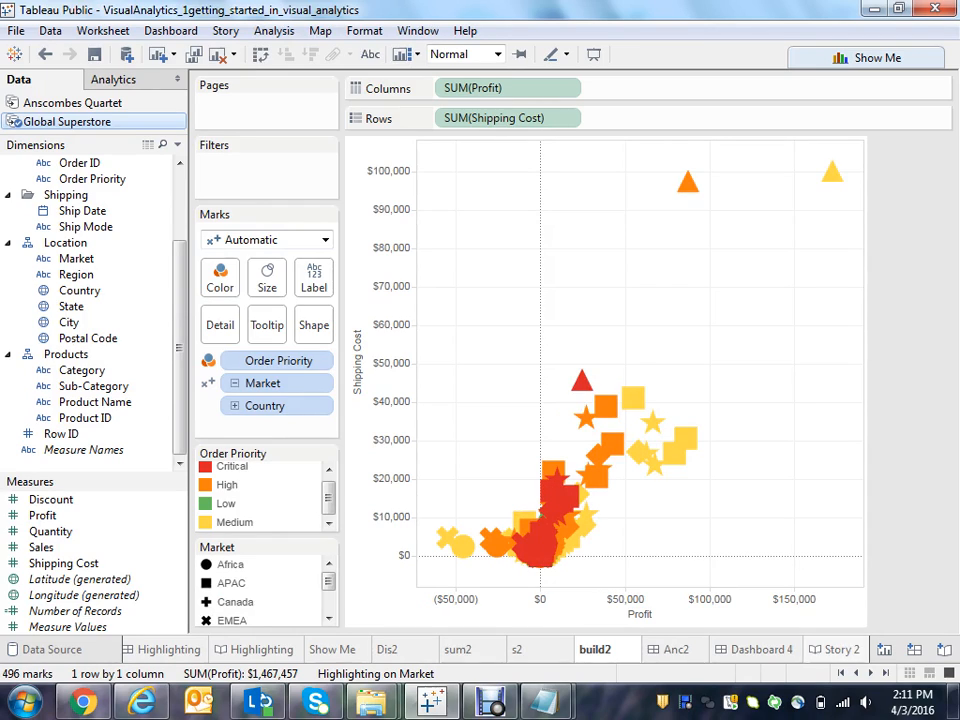
Step: Set the story size to Laptop (800 x 600), glancing at the Anc2 dashboard before returning to the story
click(842, 649)
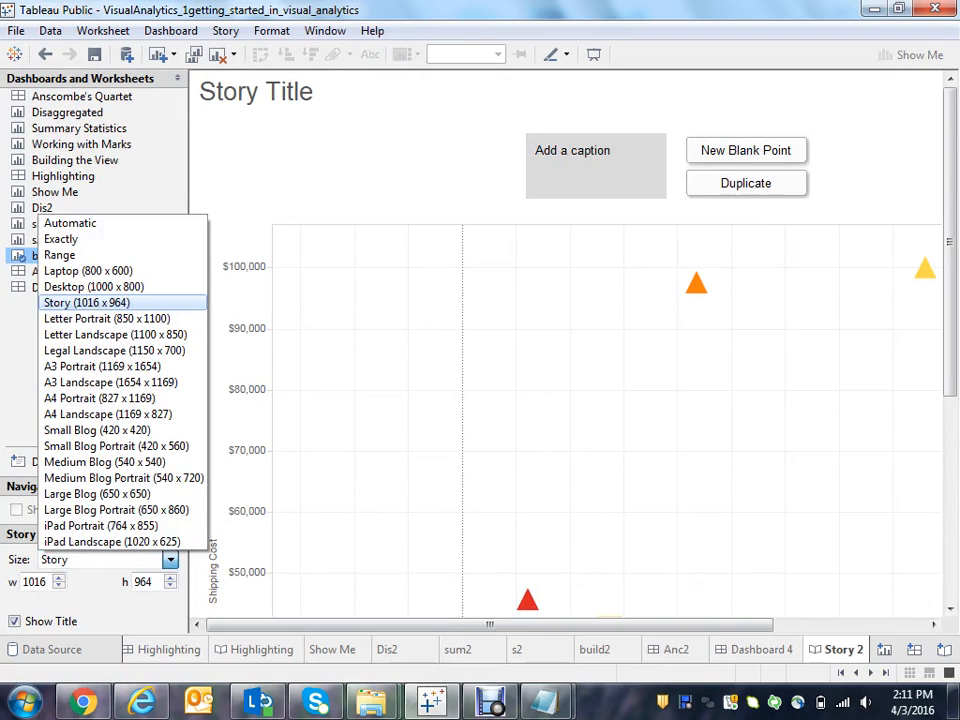
click(88, 271)
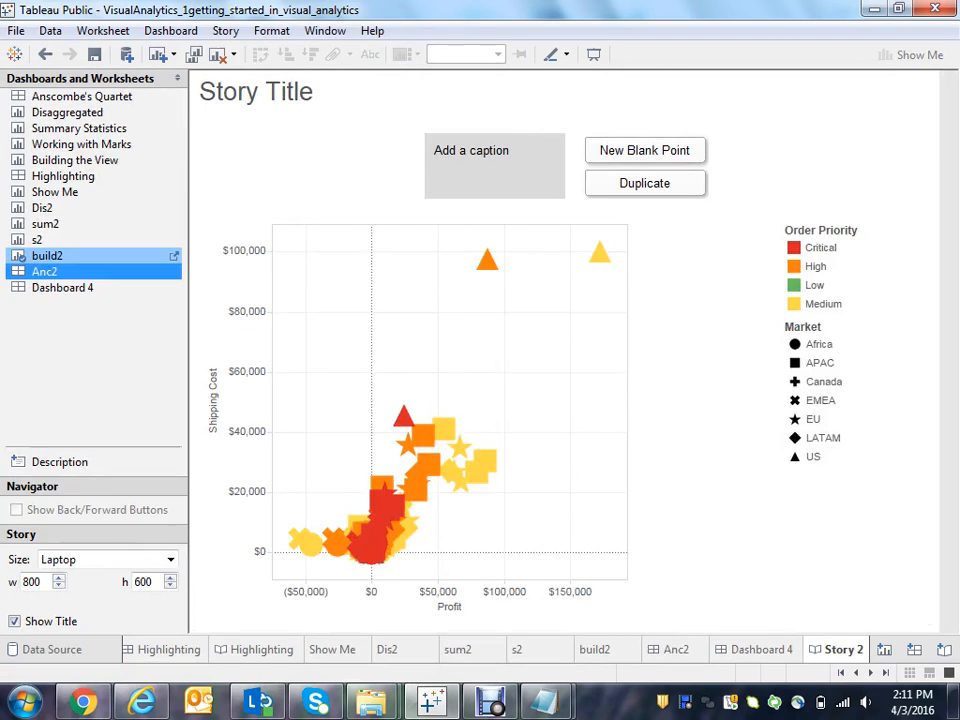
click(174, 272)
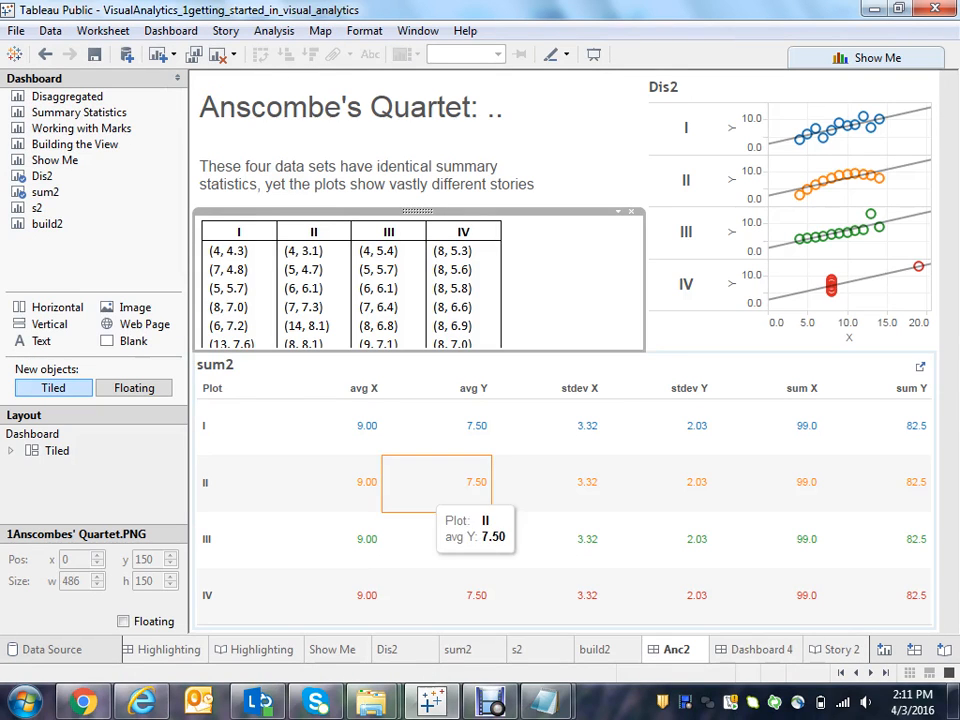
click(836, 650)
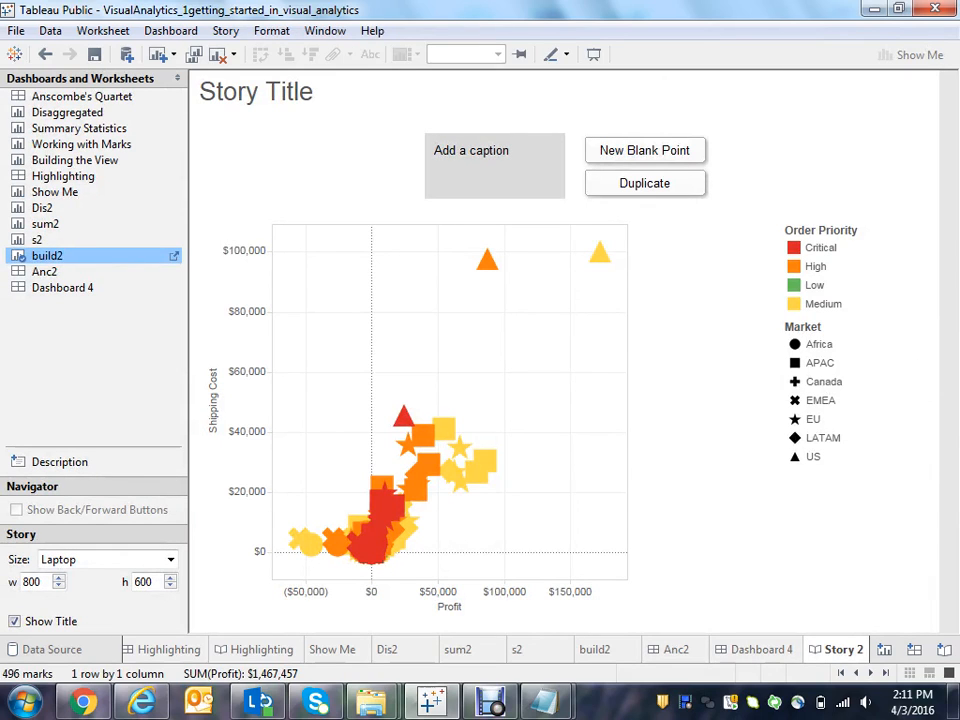
Step: Test the story's Order Priority legend by highlighting Low, and clear the highlight again
click(815, 285)
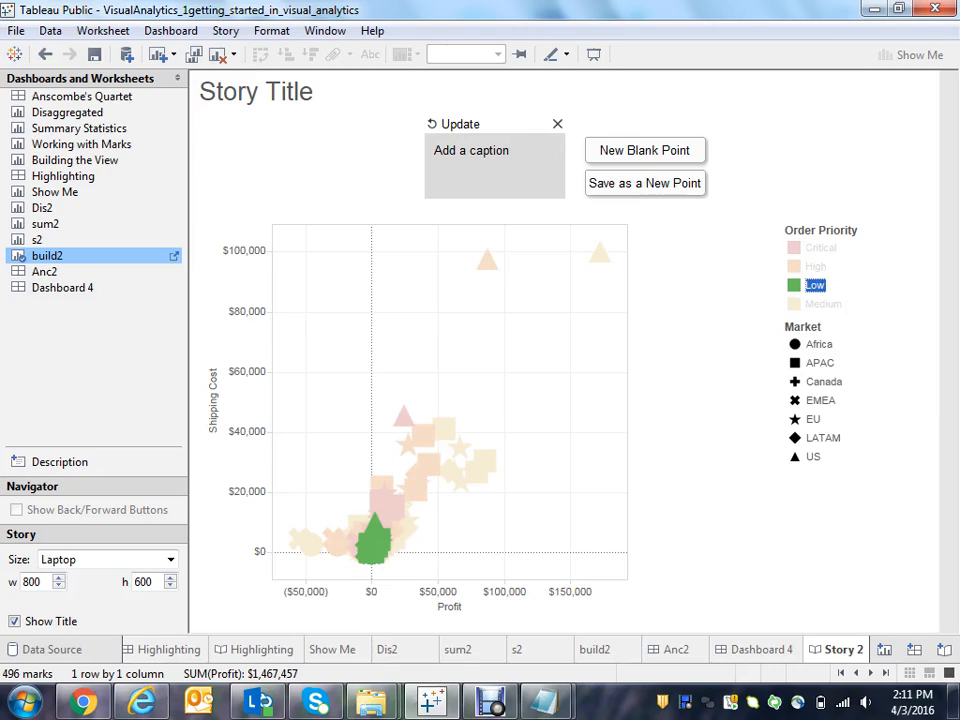
mouse_move(487, 260)
click(430, 600)
Step: View the Tableau Visual Analytics Labs folder and the Tableau Public profile in Chrome, and return to the story in Tableau Public
click(371, 702)
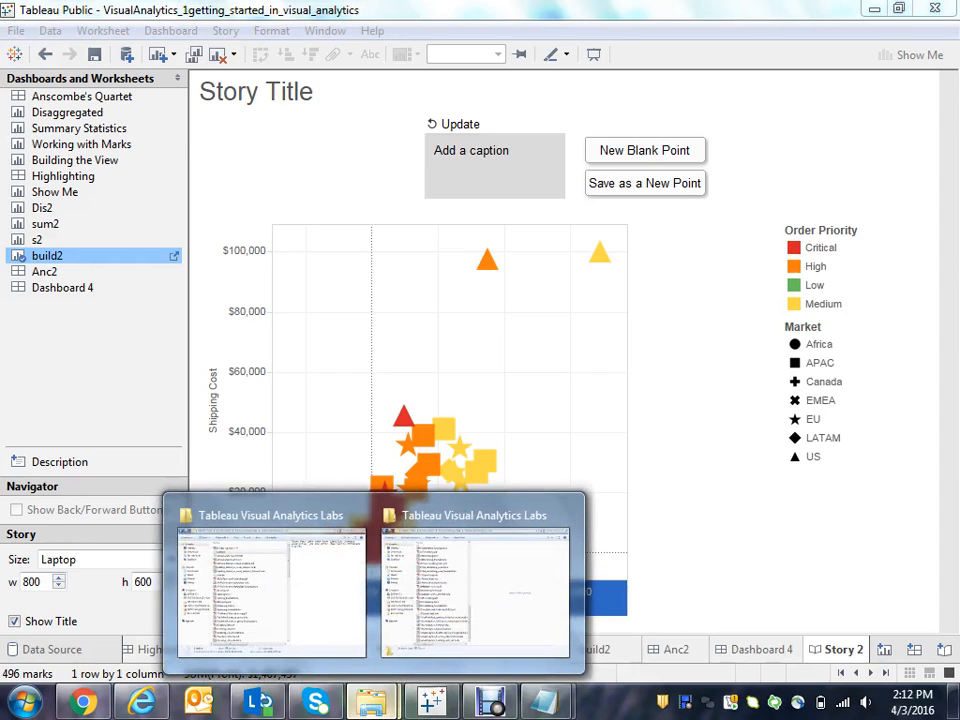
click(271, 590)
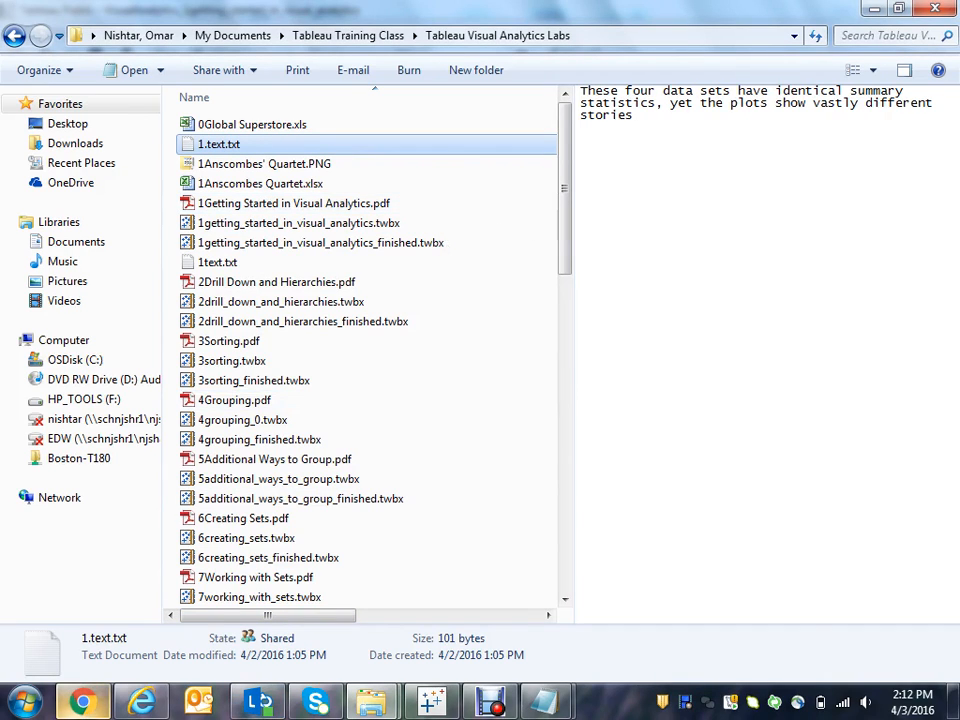
click(82, 702)
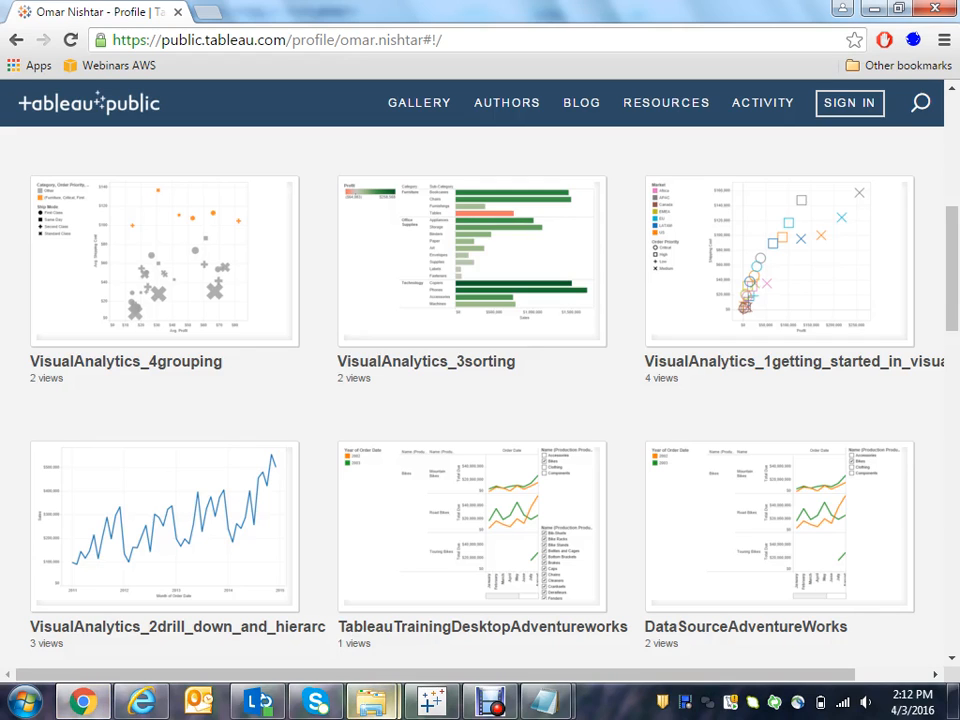
click(432, 702)
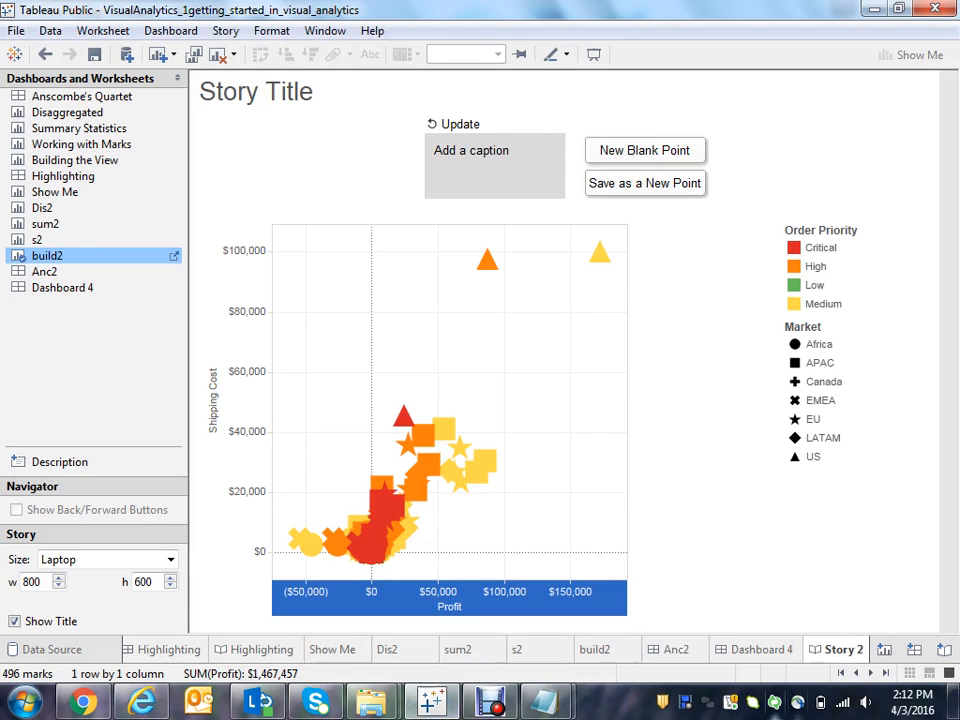
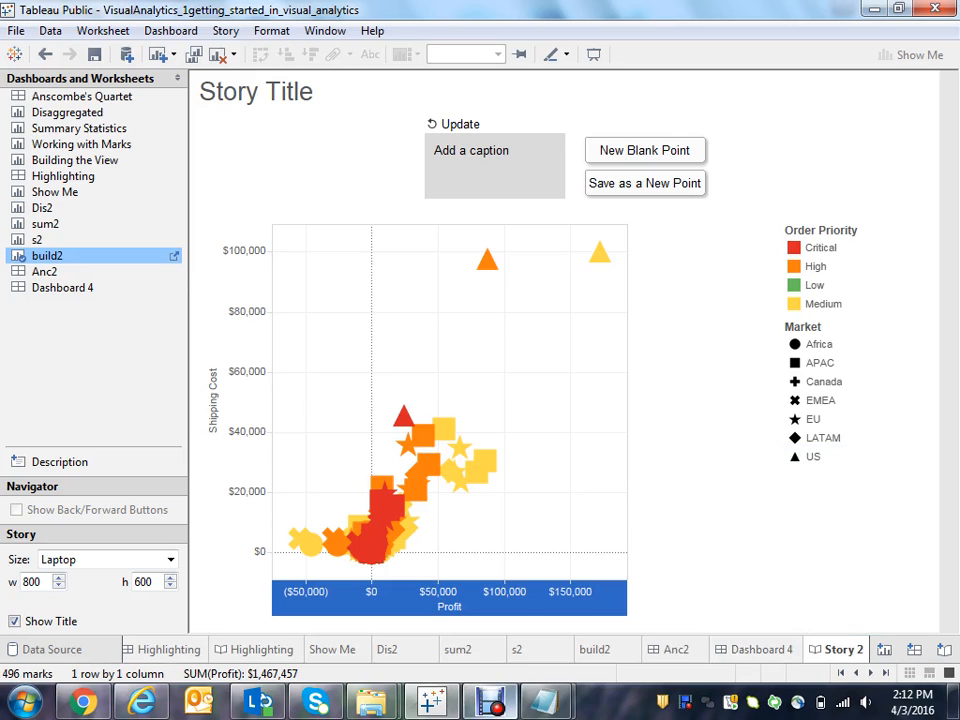
Step: Examine the VisualAnalytics workbooks in the Tableau Visual Analytics Labs folder in Windows Explorer, comparing the getting-started and drill-down files
mouse_move(371, 703)
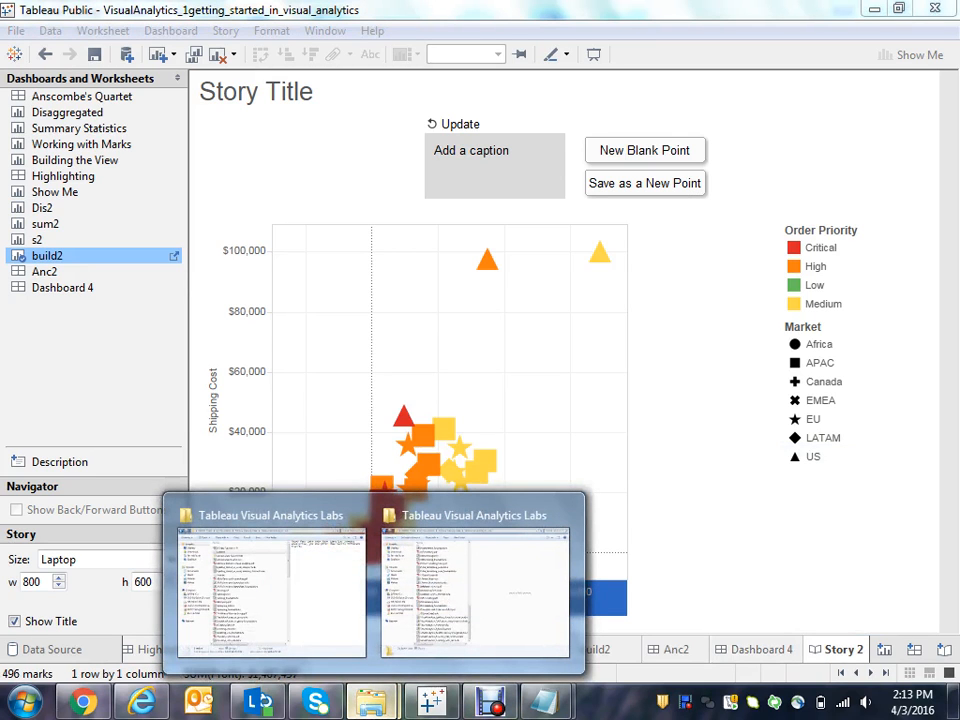
click(272, 590)
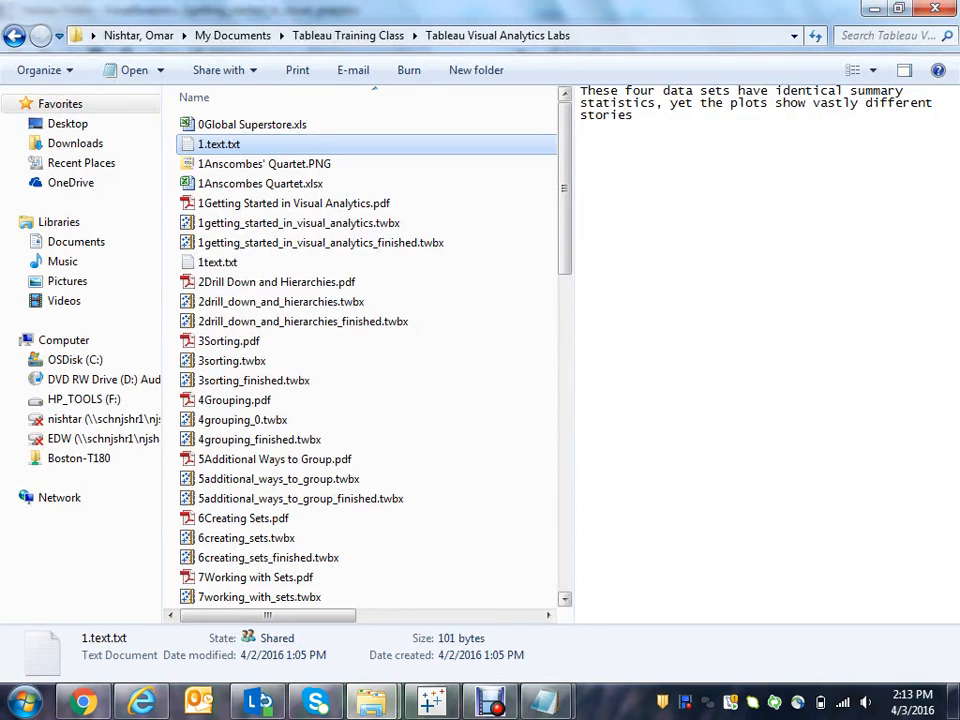
scroll(365, 350, down, 15)
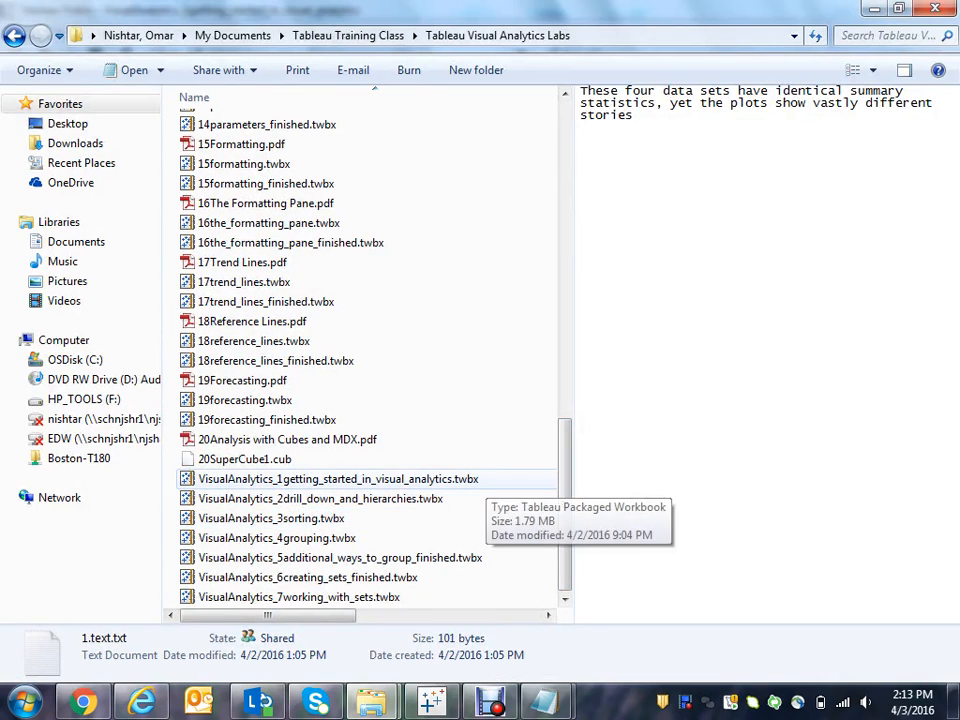
click(478, 480)
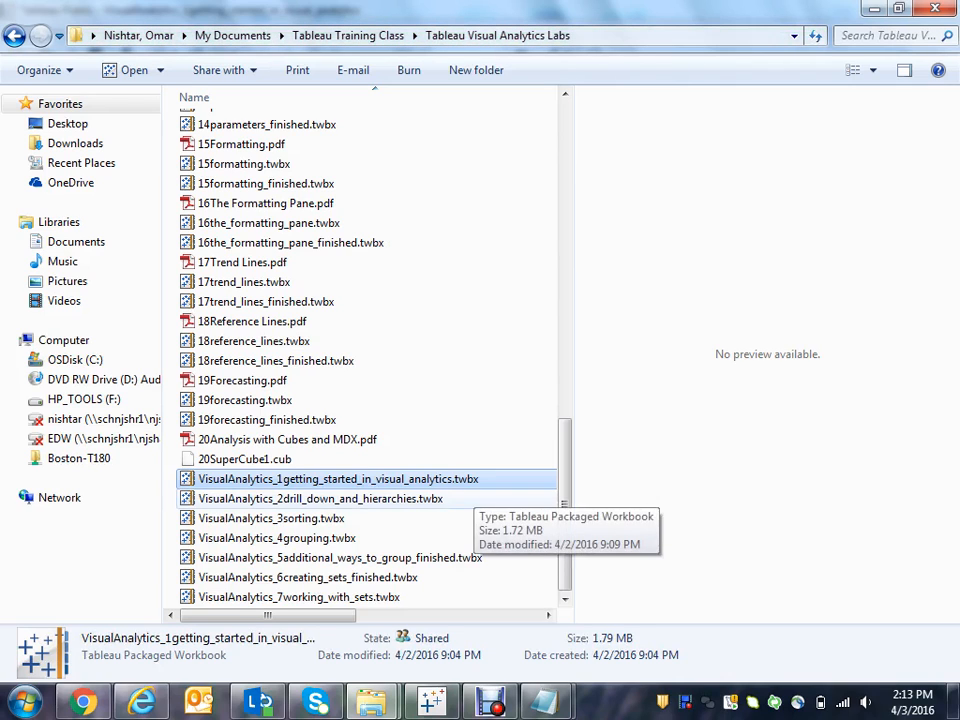
click(460, 498)
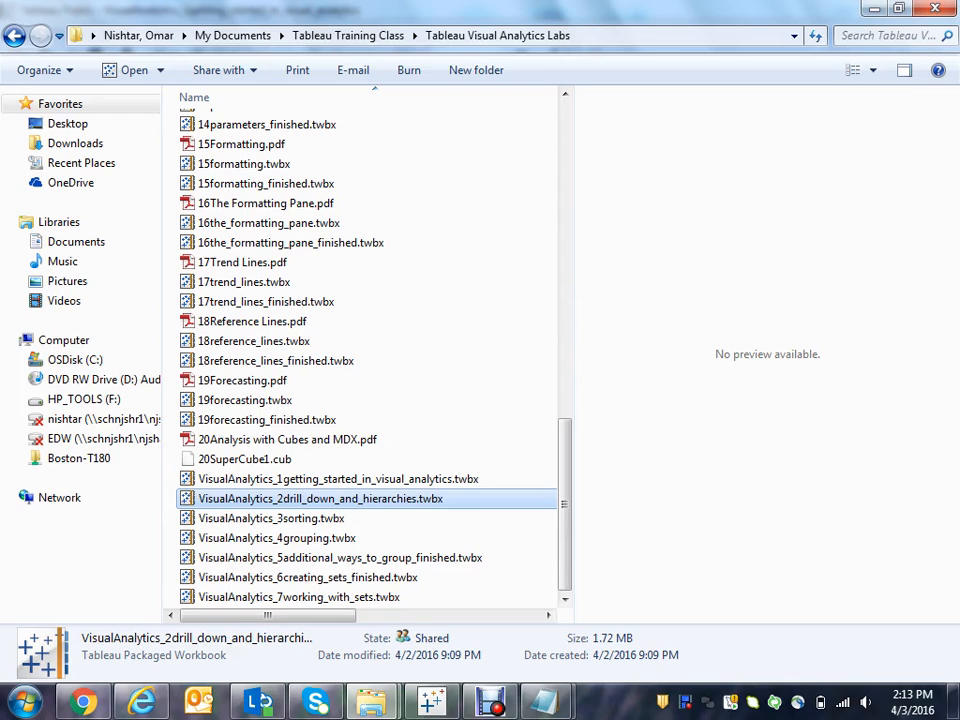
click(460, 479)
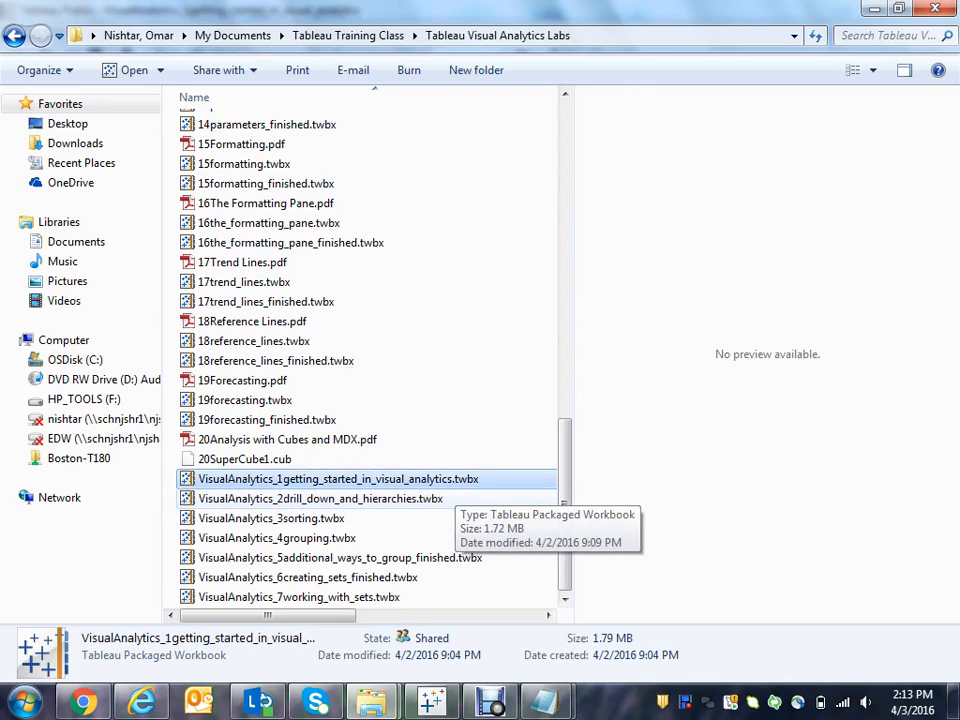
click(455, 498)
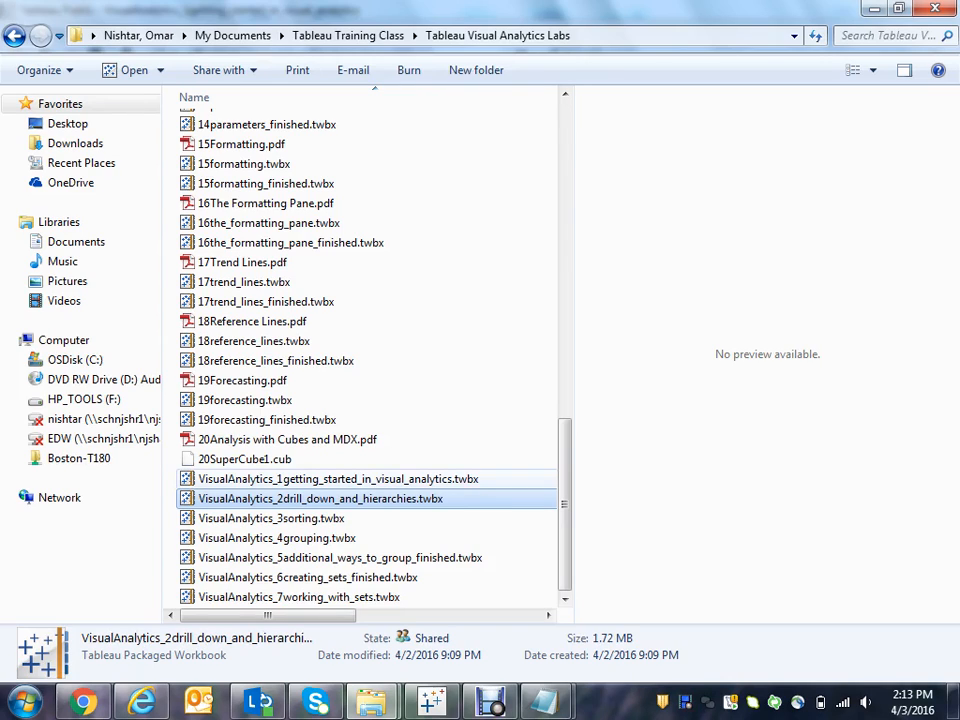
click(338, 479)
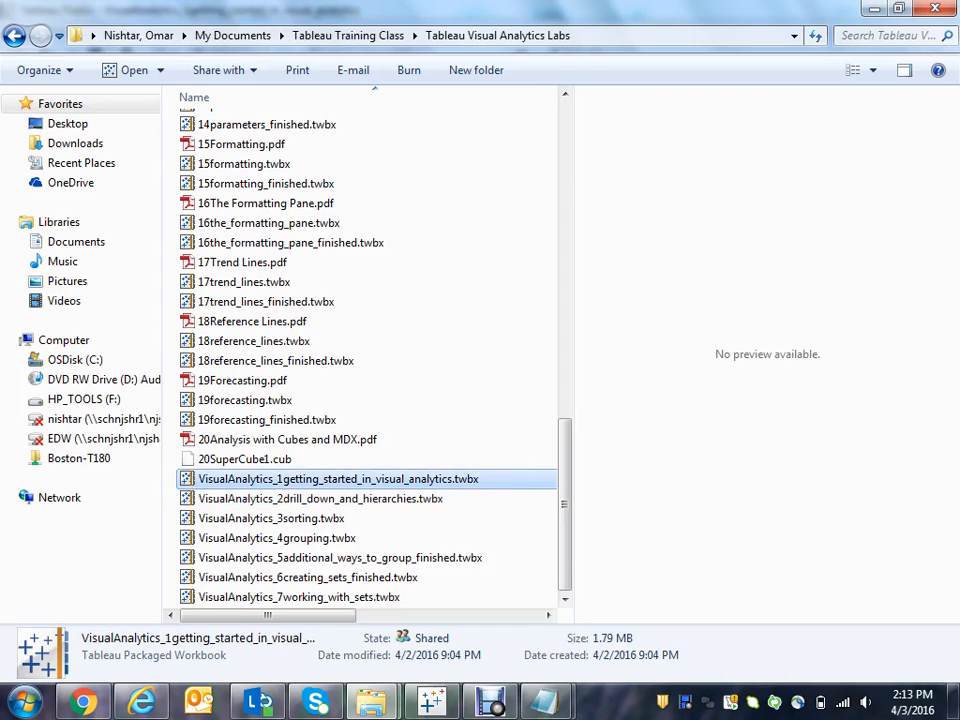
click(430, 498)
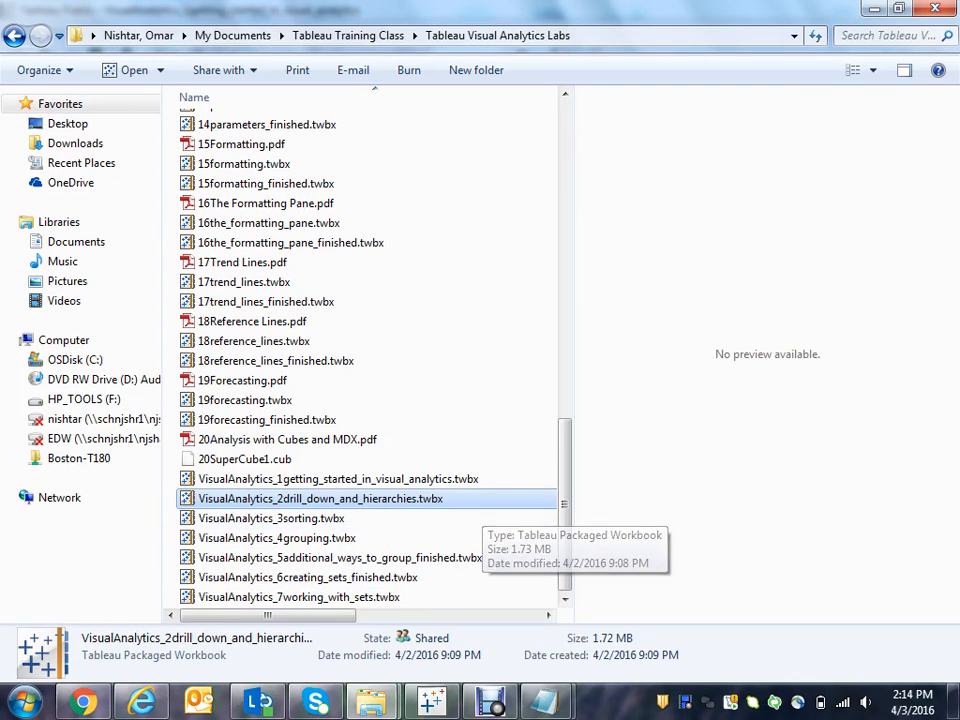
Step: Switch back to Tableau Public and close the getting-started workbook without saving the changes
click(431, 702)
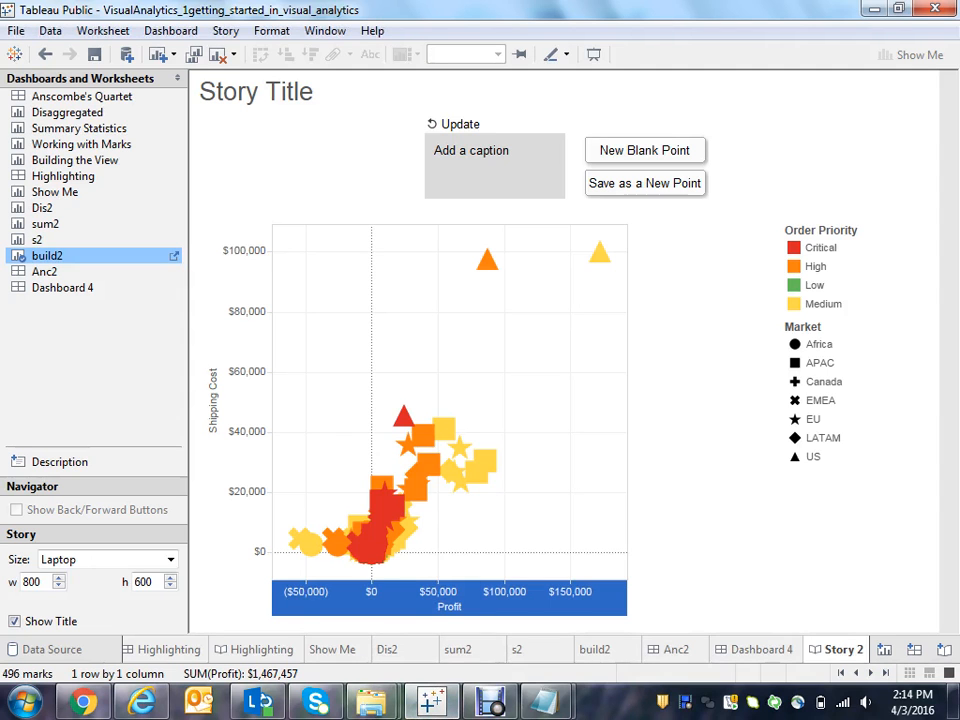
click(16, 31)
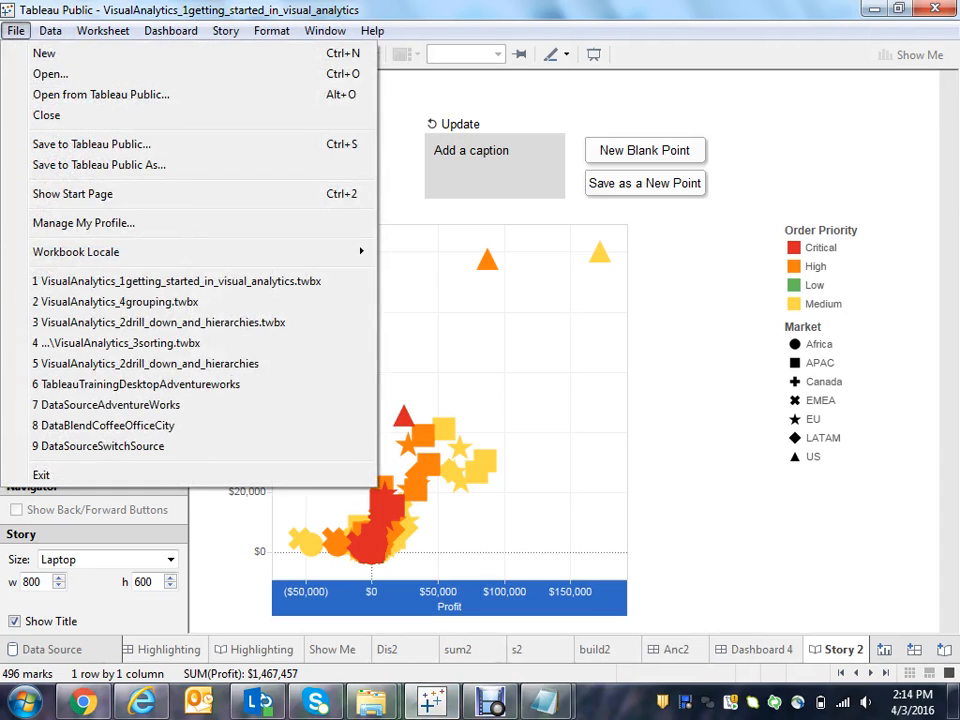
click(32, 111)
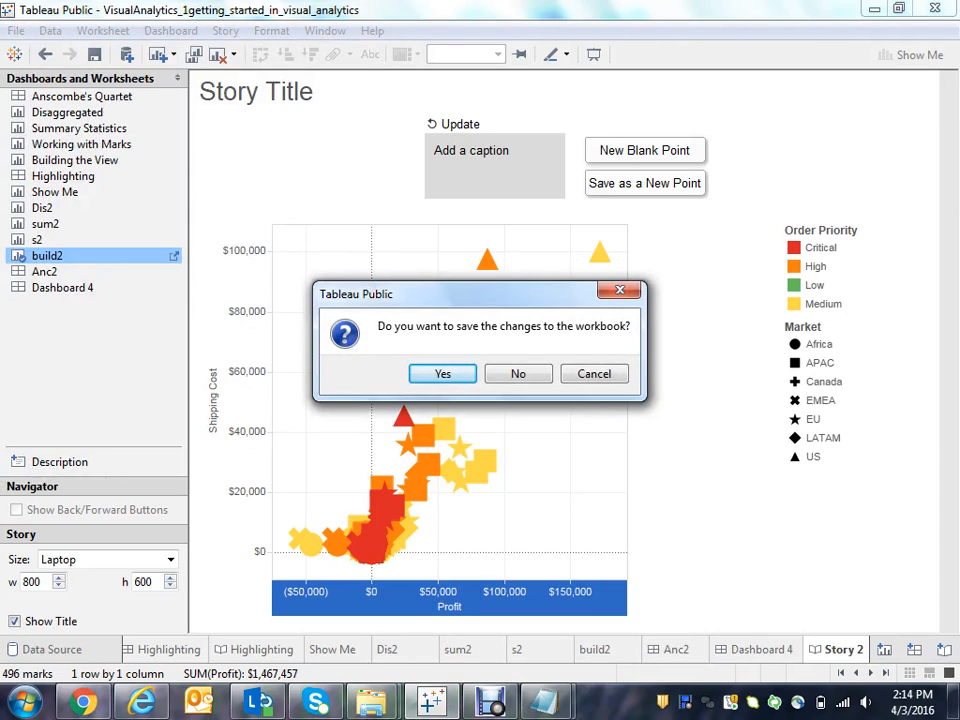
key(Tab)
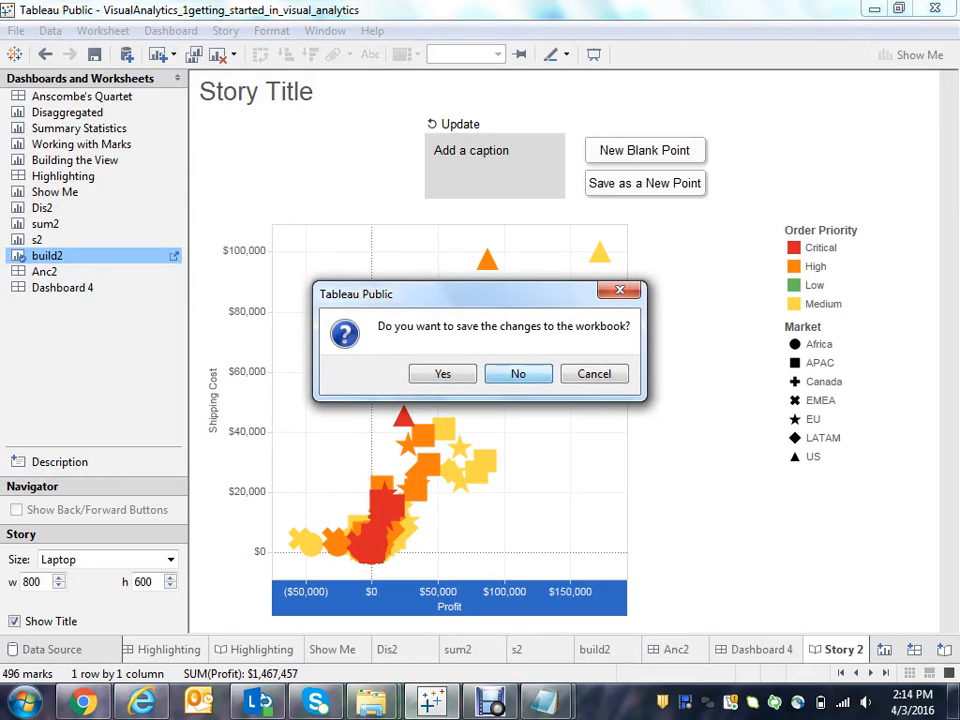
key(Return)
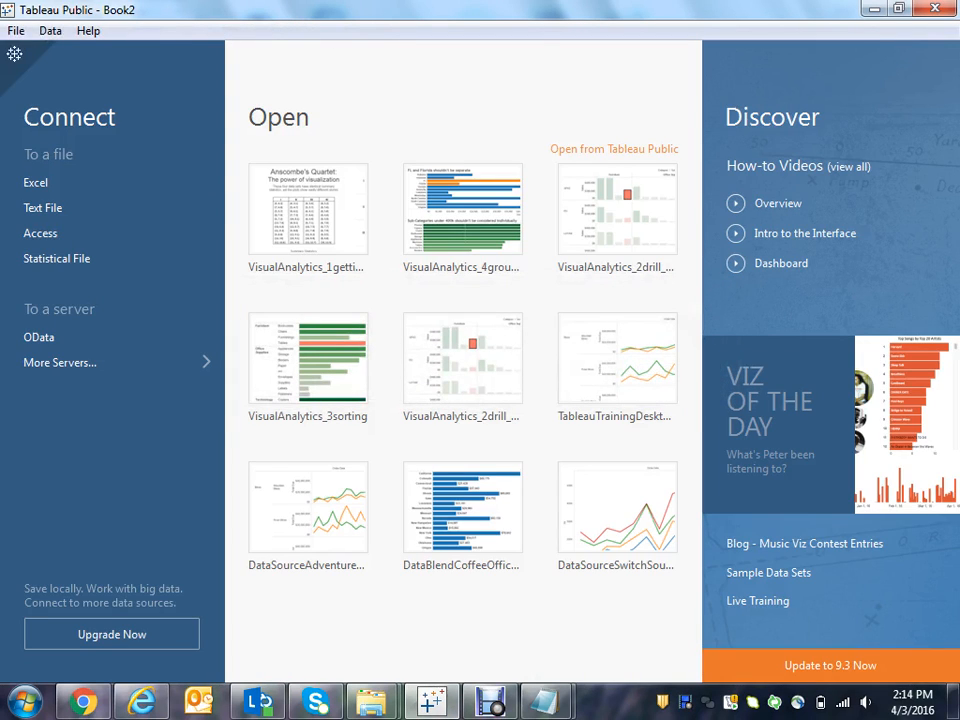
Step: Open the workbook VisualAnalytics_2drill_down_and_hierarchies.twbx from the Tableau Visual Analytics Labs folder
click(16, 30)
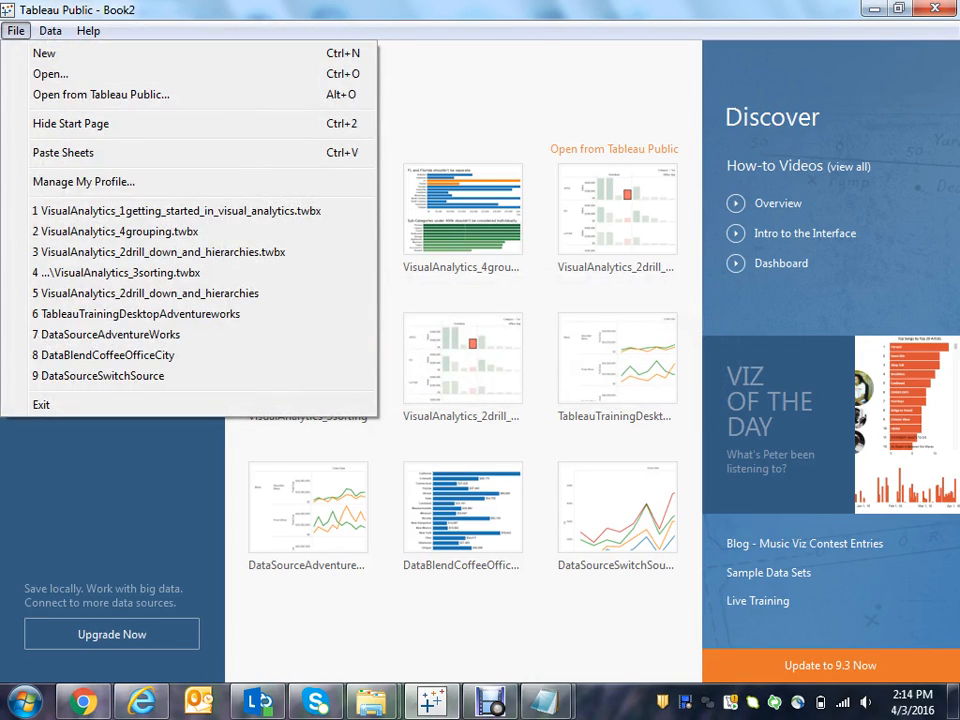
click(50, 73)
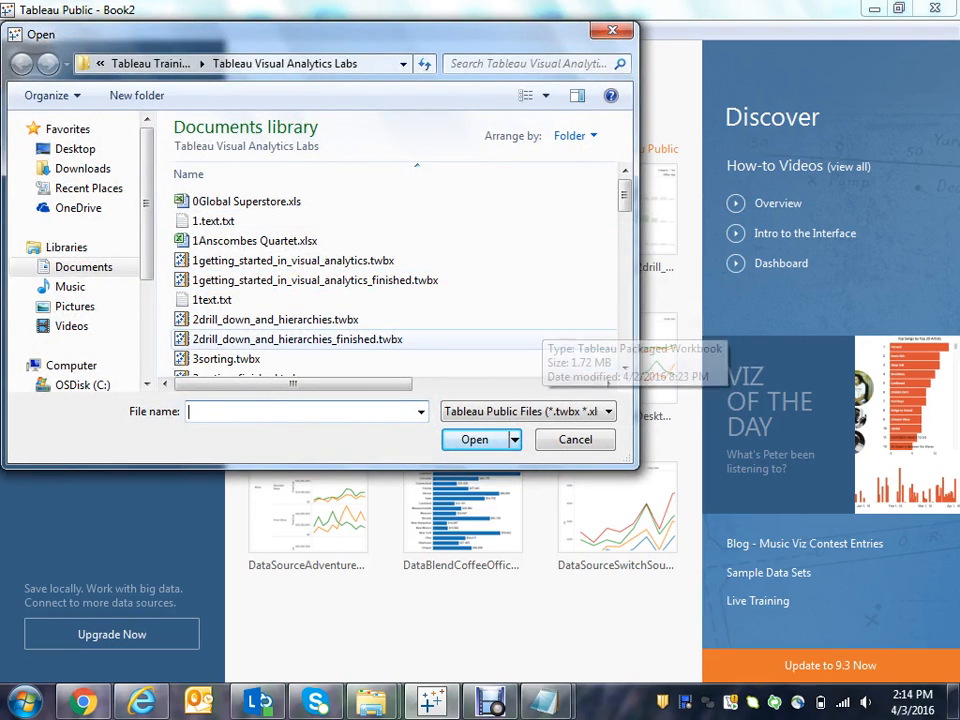
click(624, 367)
drag(624, 367, 624, 367)
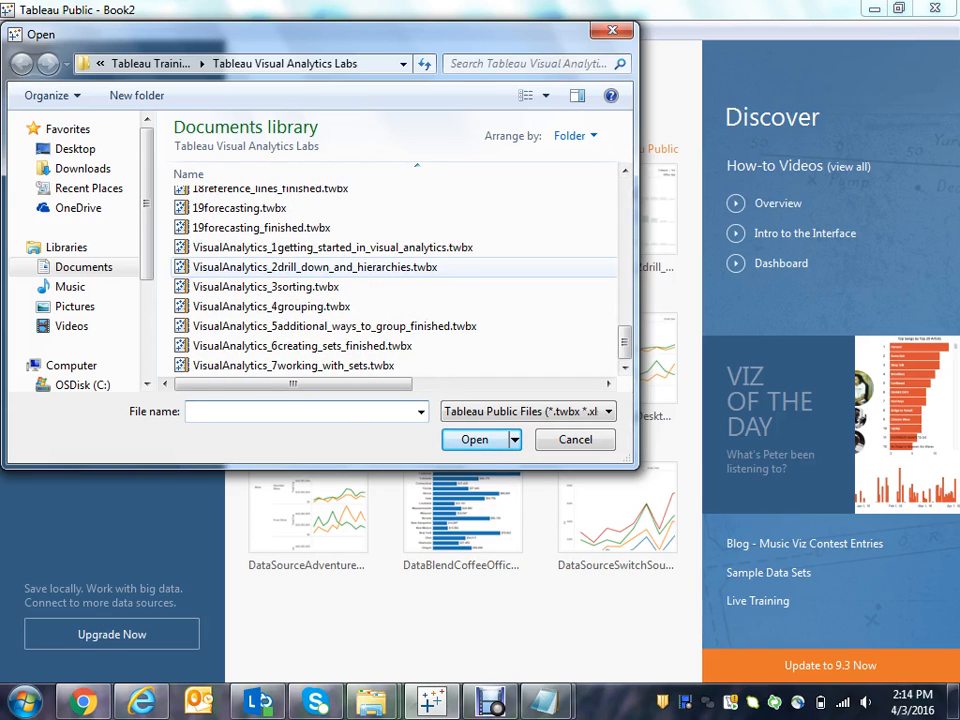
click(315, 267)
click(475, 440)
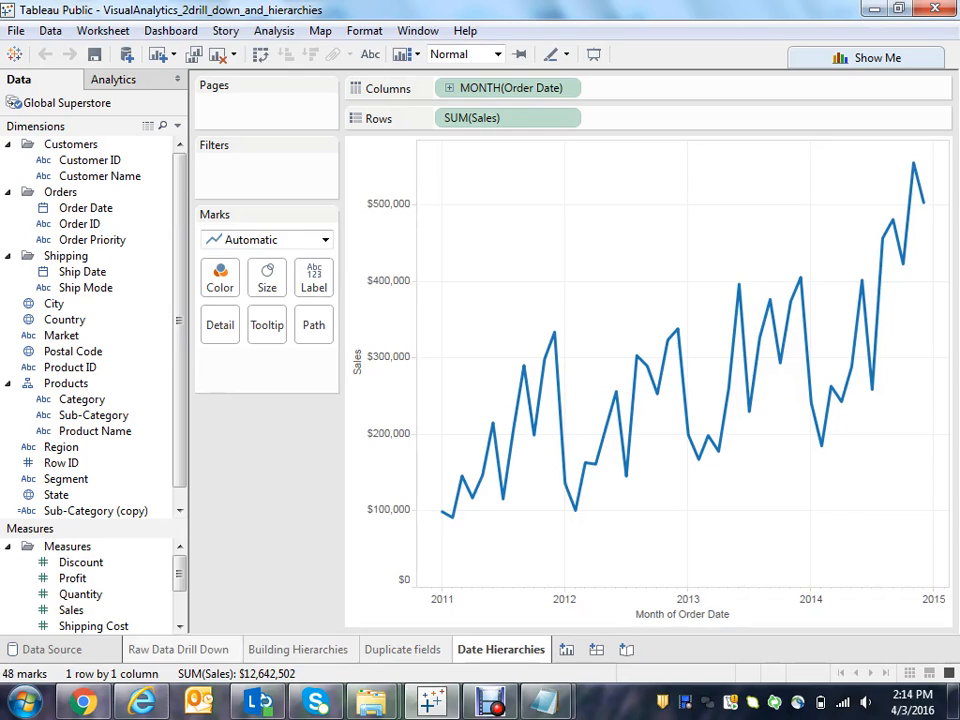
Step: Look through the Raw Data Drill Down, Building Hierarchies and Duplicate fields sheets of the workbook
click(179, 650)
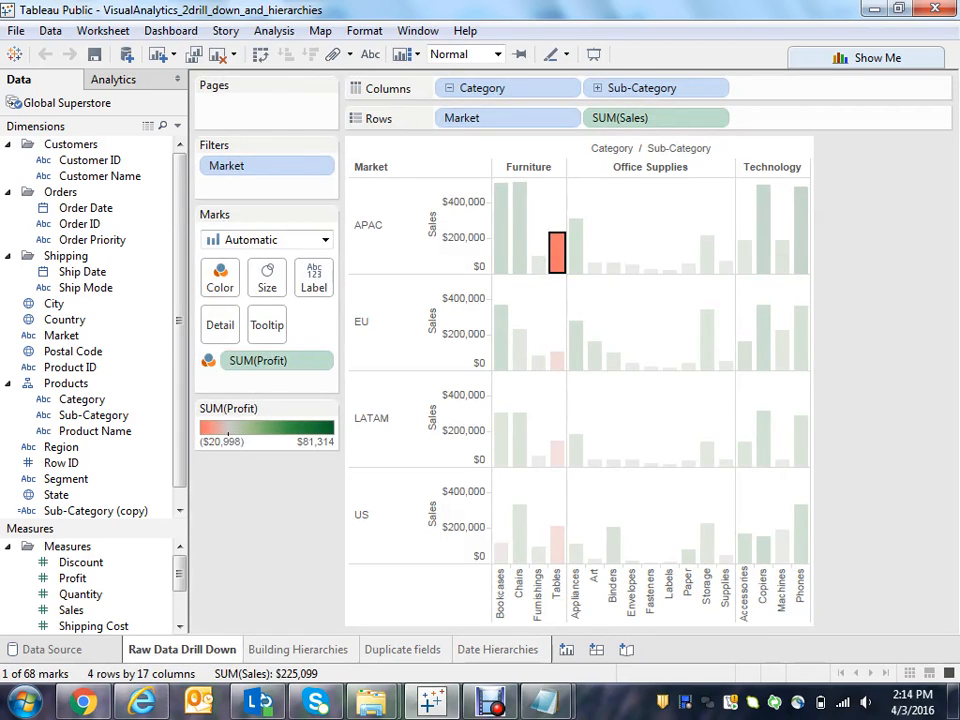
click(298, 650)
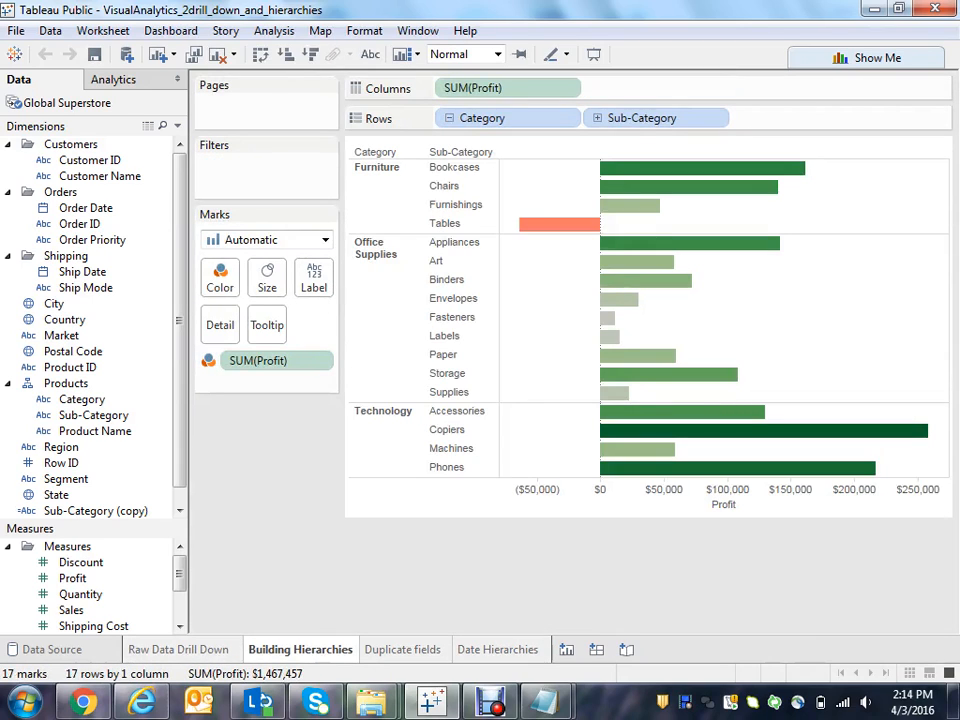
click(405, 650)
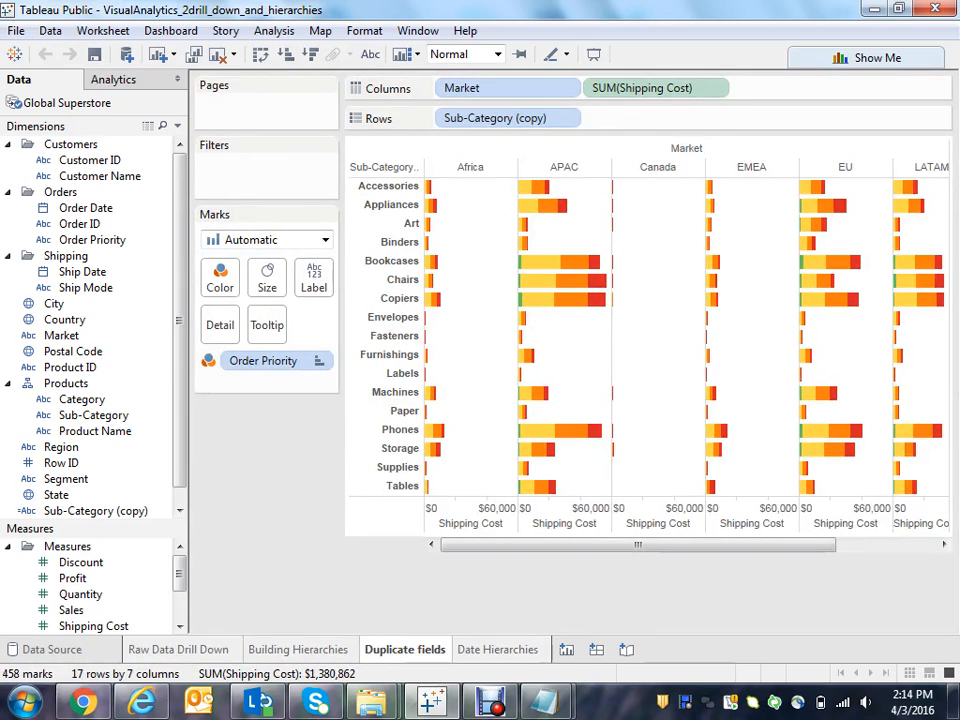
Step: Look at the Date Hierarchies sheet, then return to Raw Data Drill Down and clear the selected mark
click(498, 650)
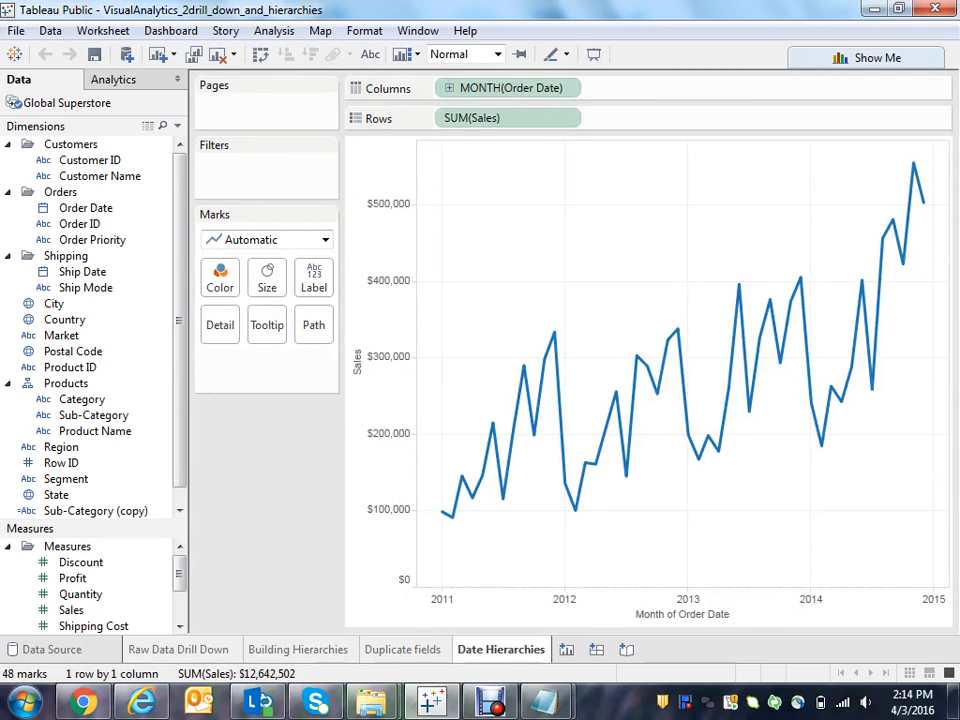
click(179, 650)
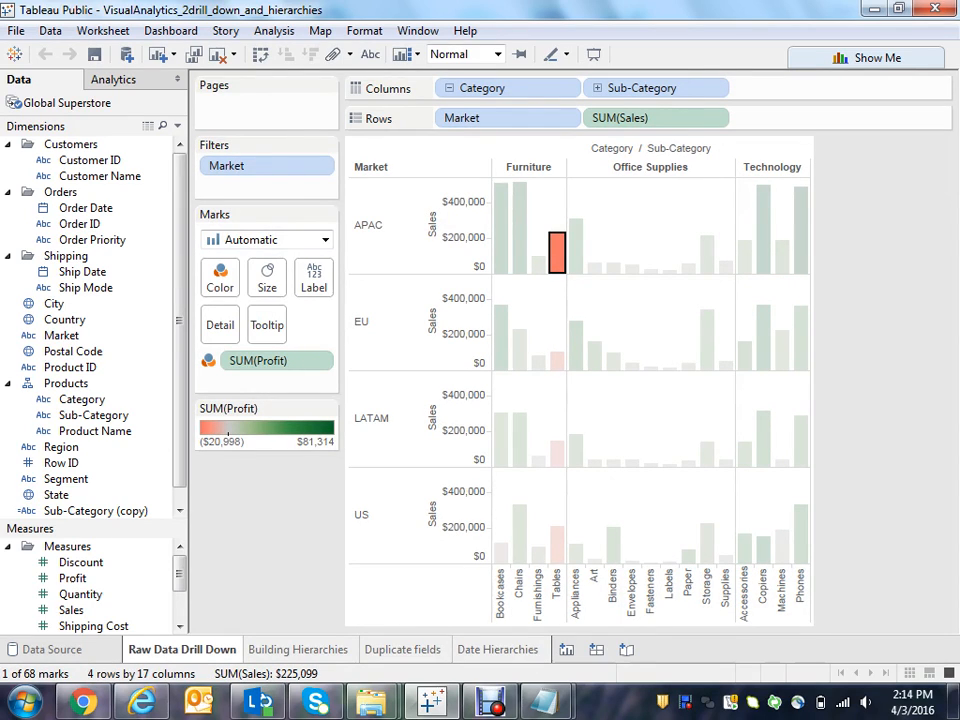
key(Escape)
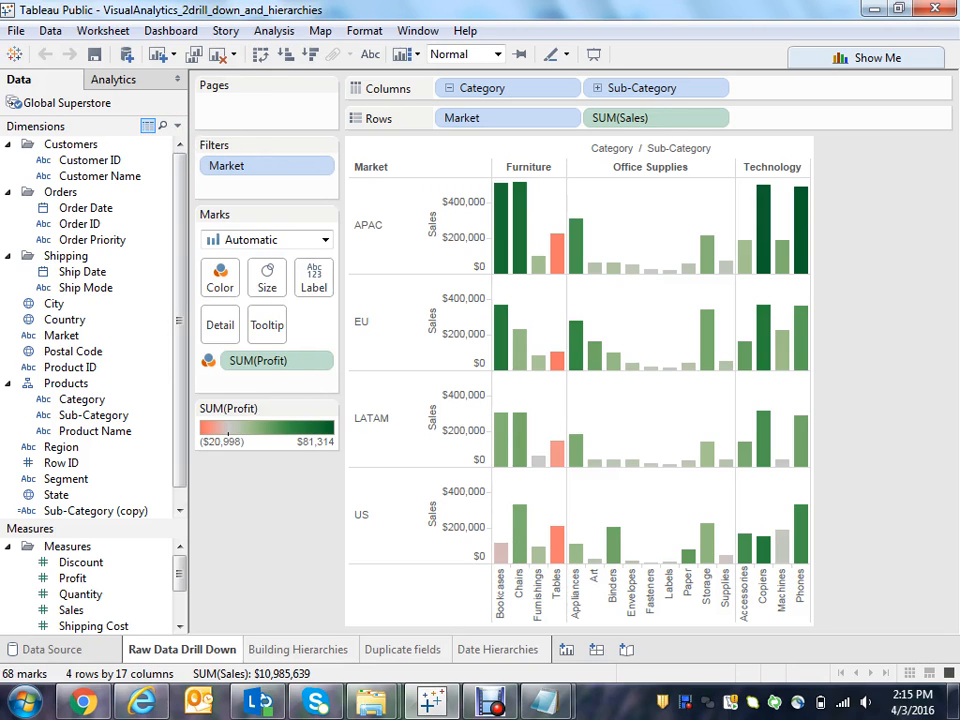
Step: View the raw Global Superstore source data across to the Shipping Cost column, and close the data view
click(148, 126)
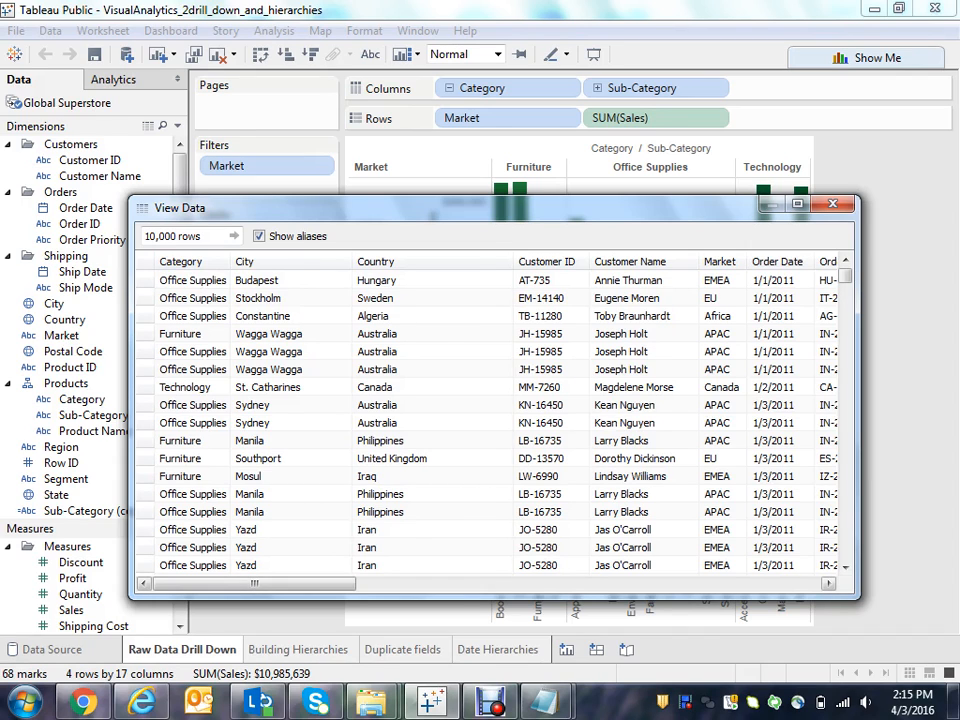
click(798, 584)
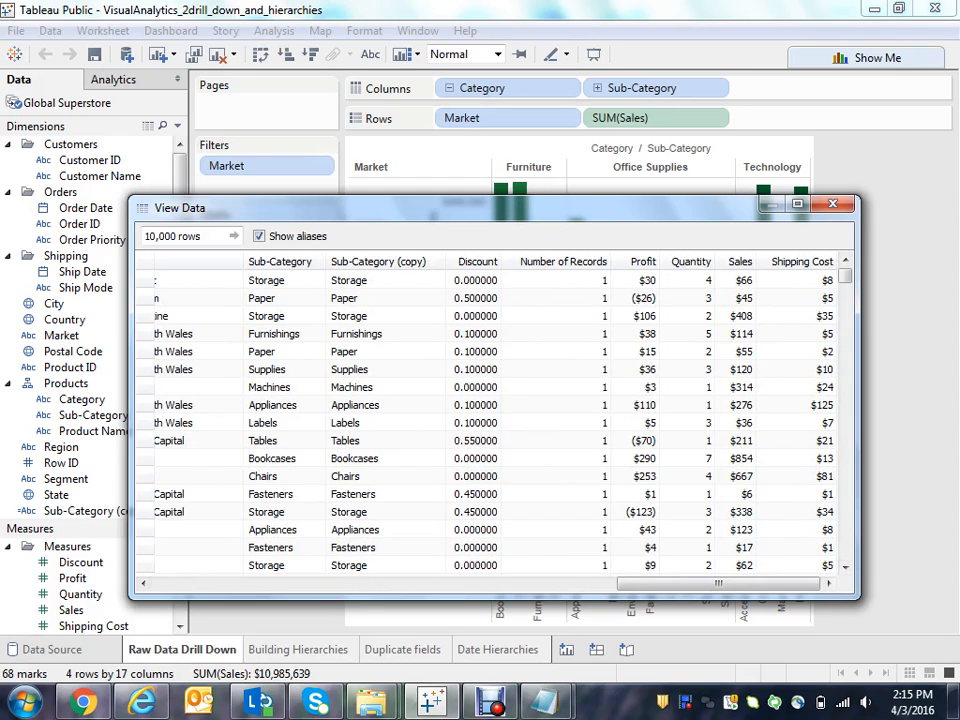
click(833, 204)
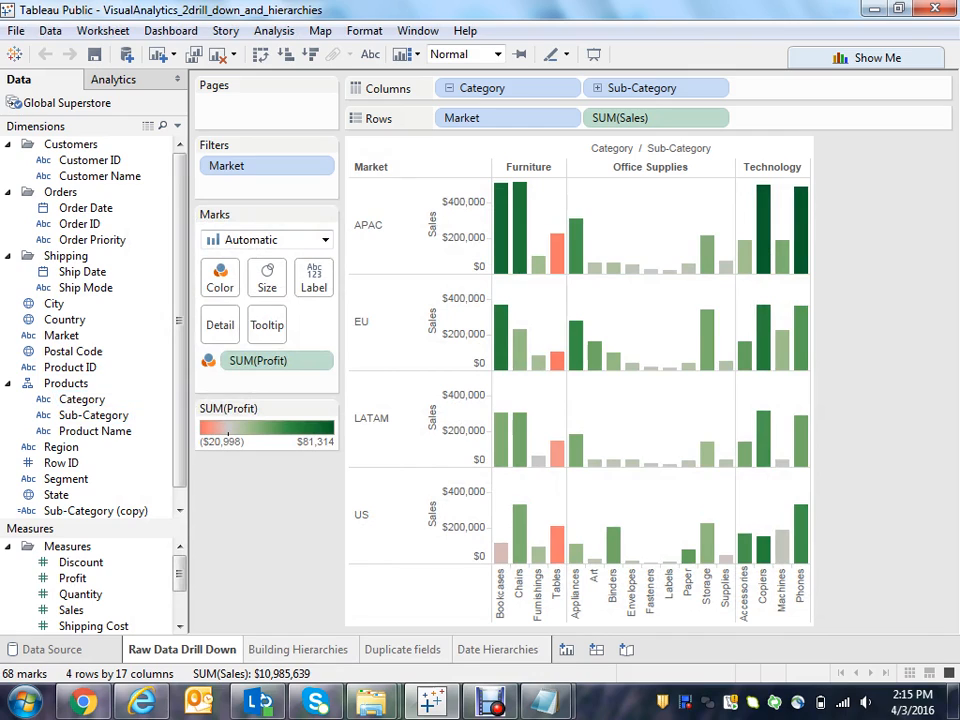
Step: Try collapsing and expanding Category in Columns, leaving the chart rolled up to the category level
click(449, 88)
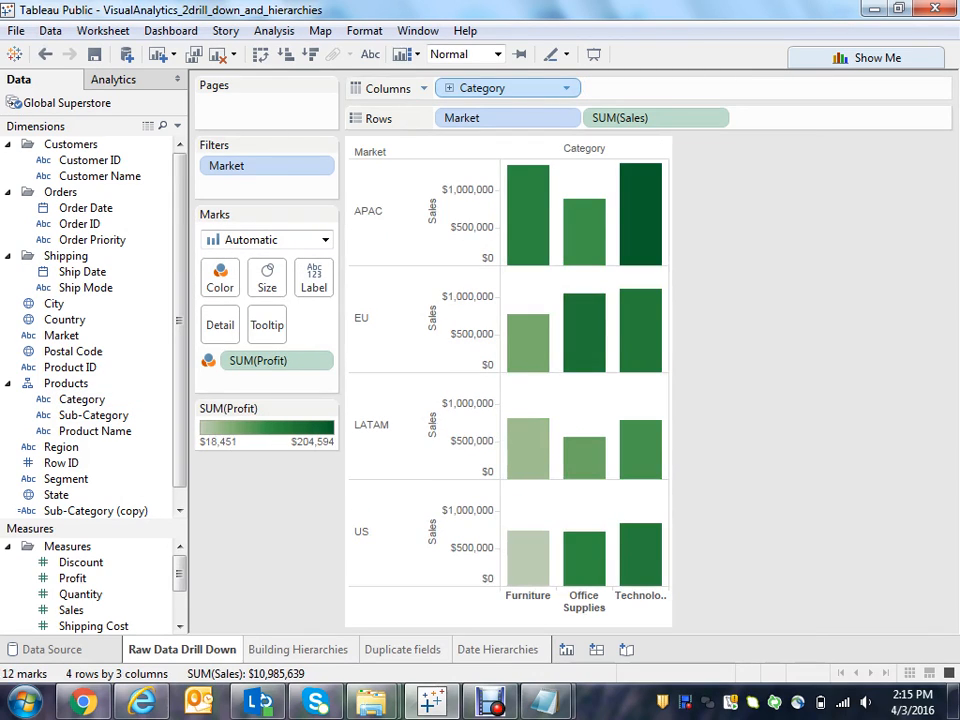
click(449, 88)
click(449, 88)
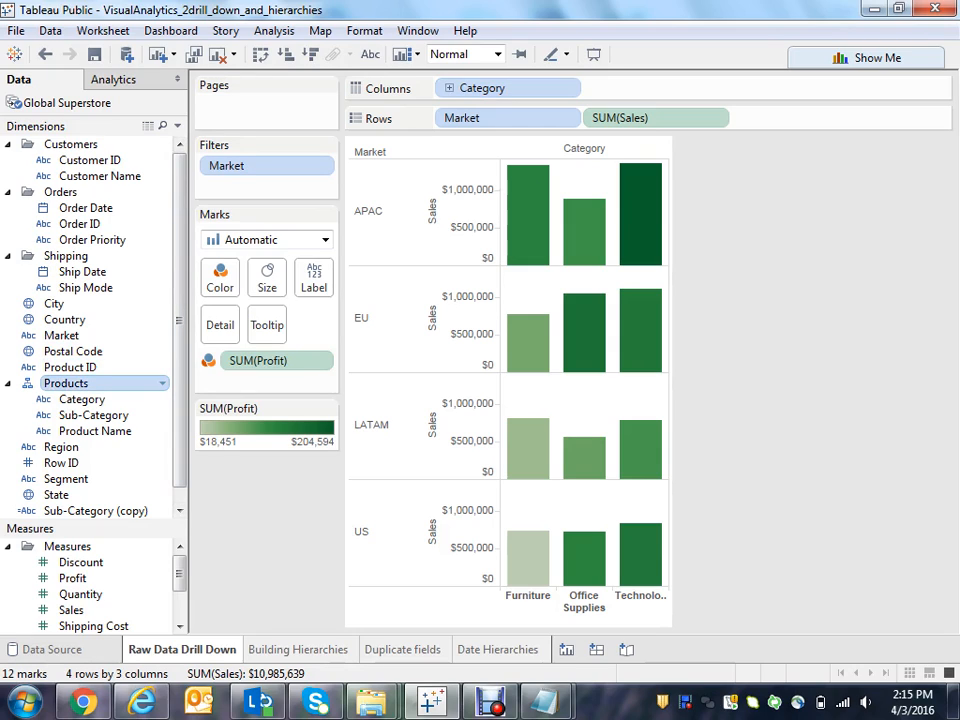
Step: Remove the Products hierarchy from the dimensions and add Sub-Category to Columns after Category
right_click(120, 382)
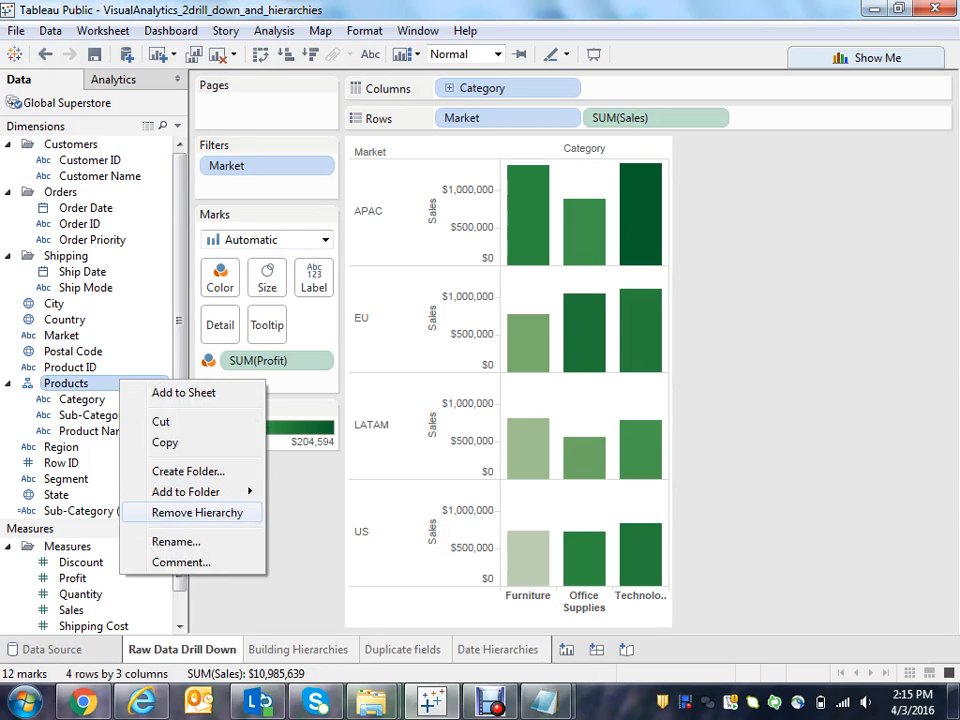
click(197, 512)
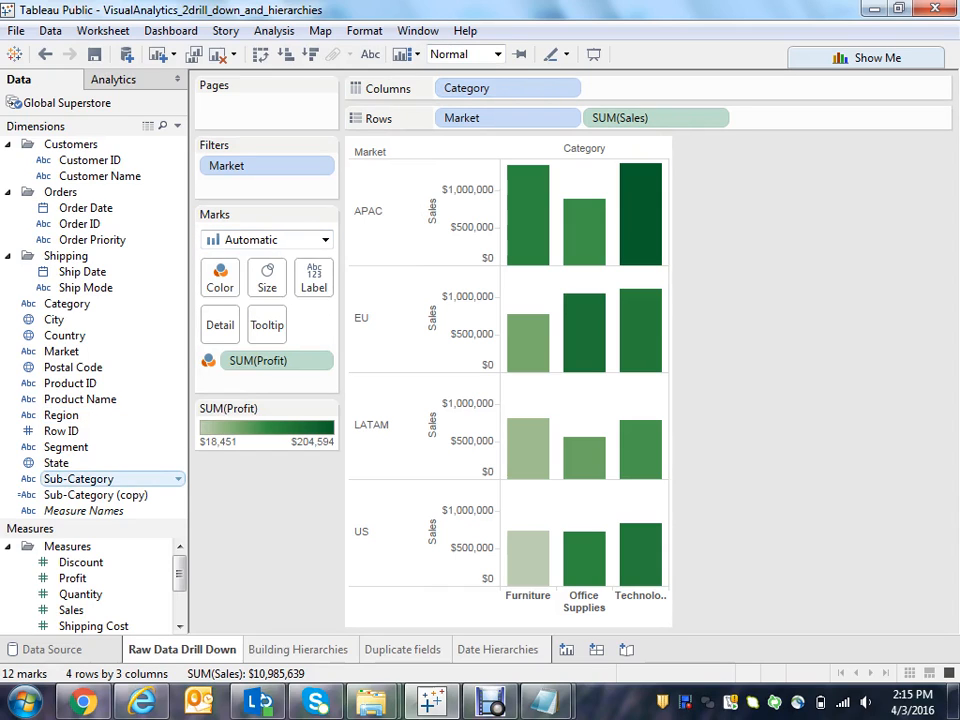
drag(78, 479, 597, 89)
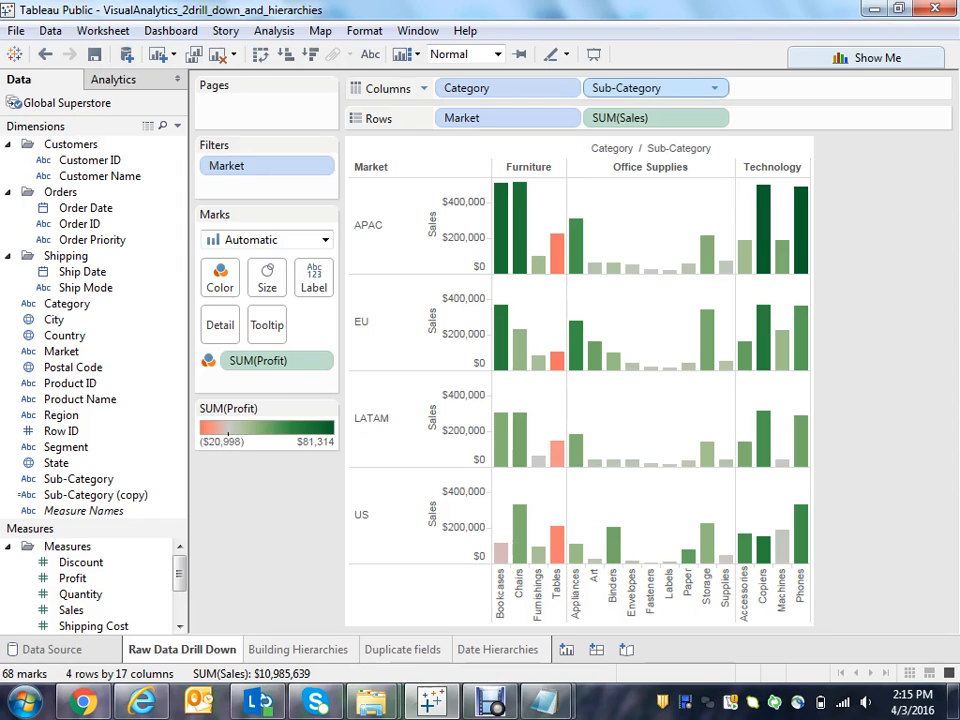
drag(626, 88, 713, 112)
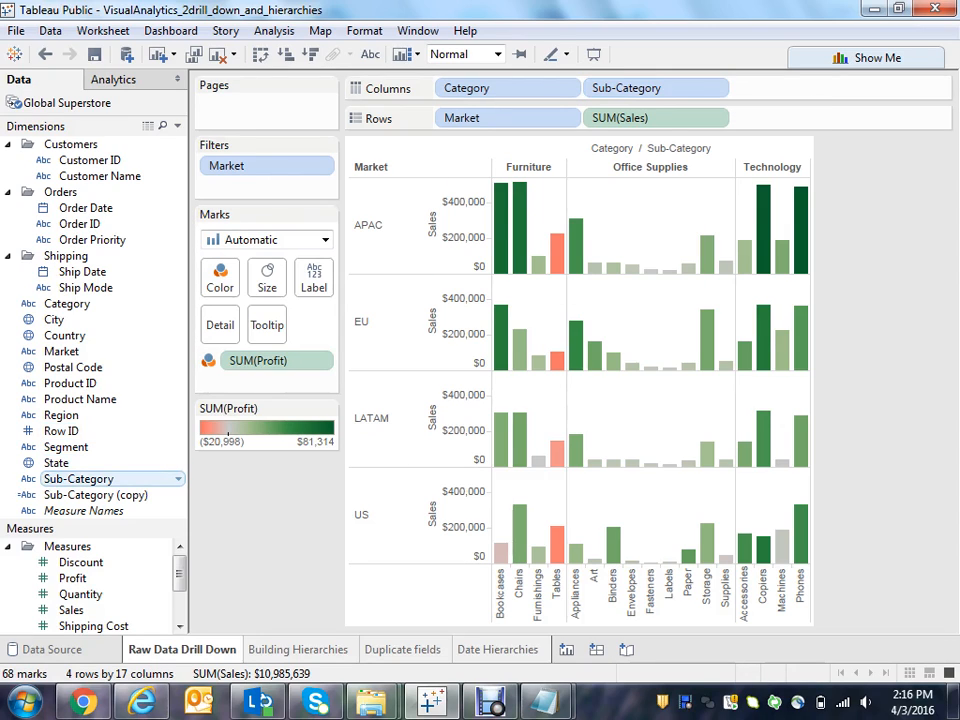
click(79, 479)
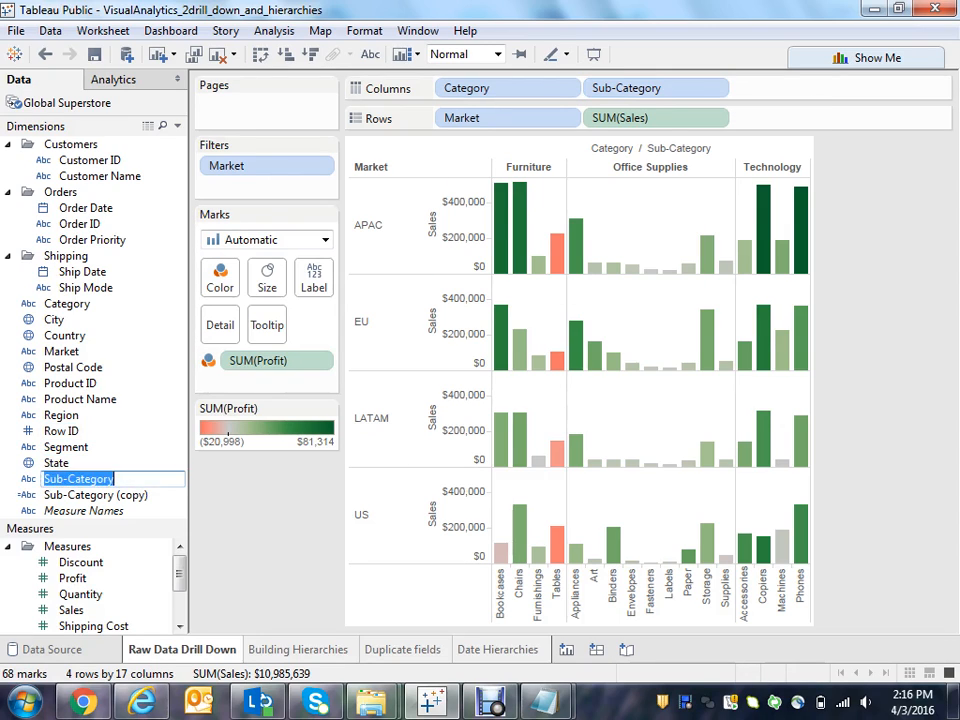
key(Escape)
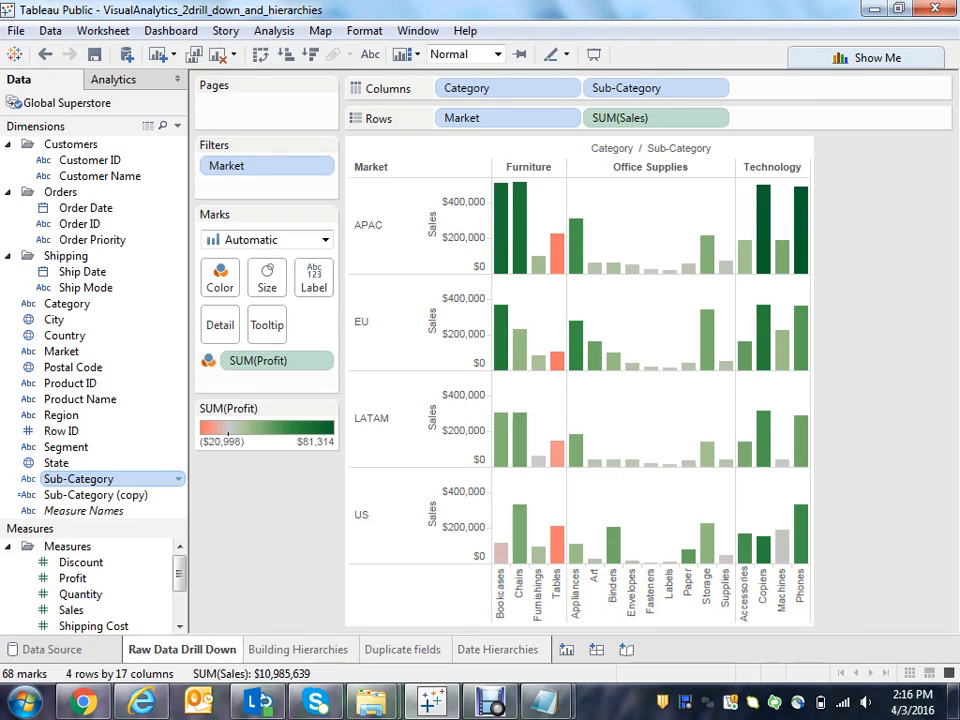
click(79, 479)
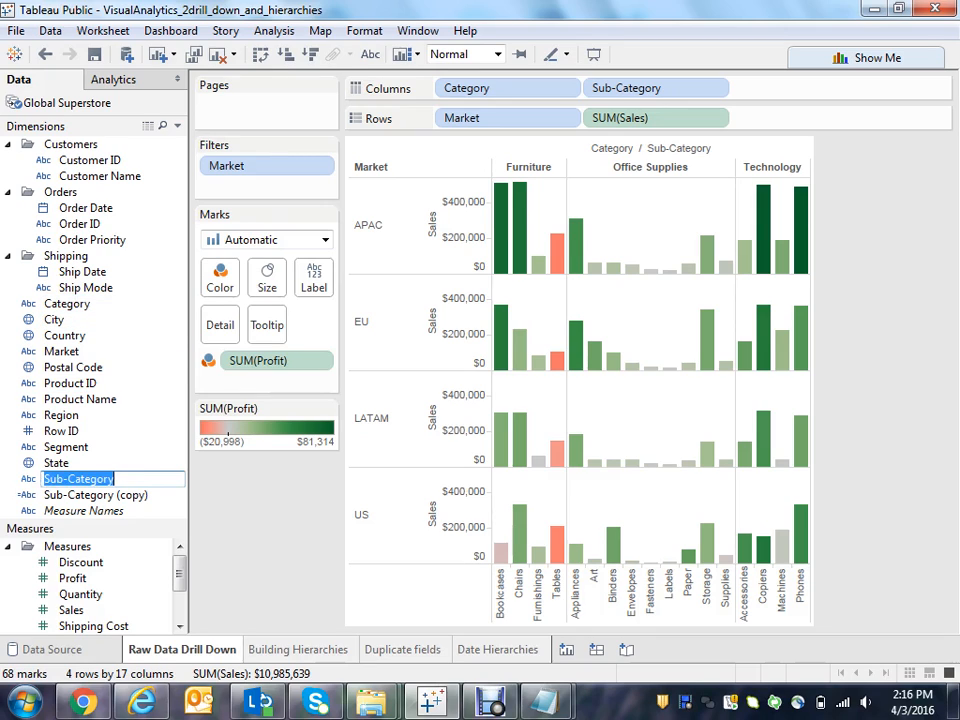
key(Return)
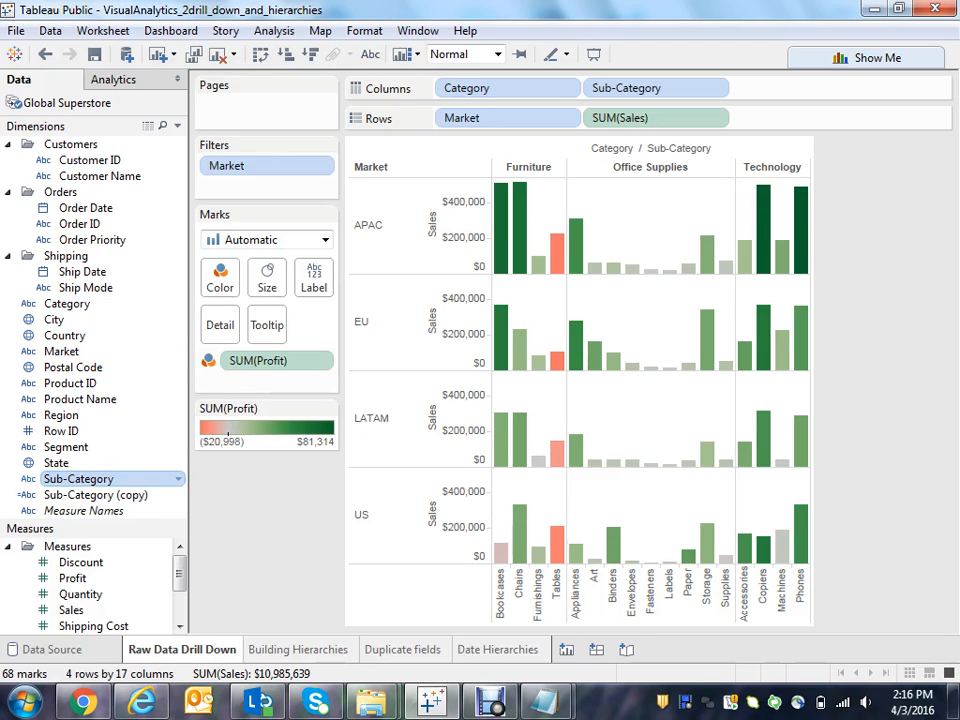
click(79, 479)
drag(103, 479, 116, 479)
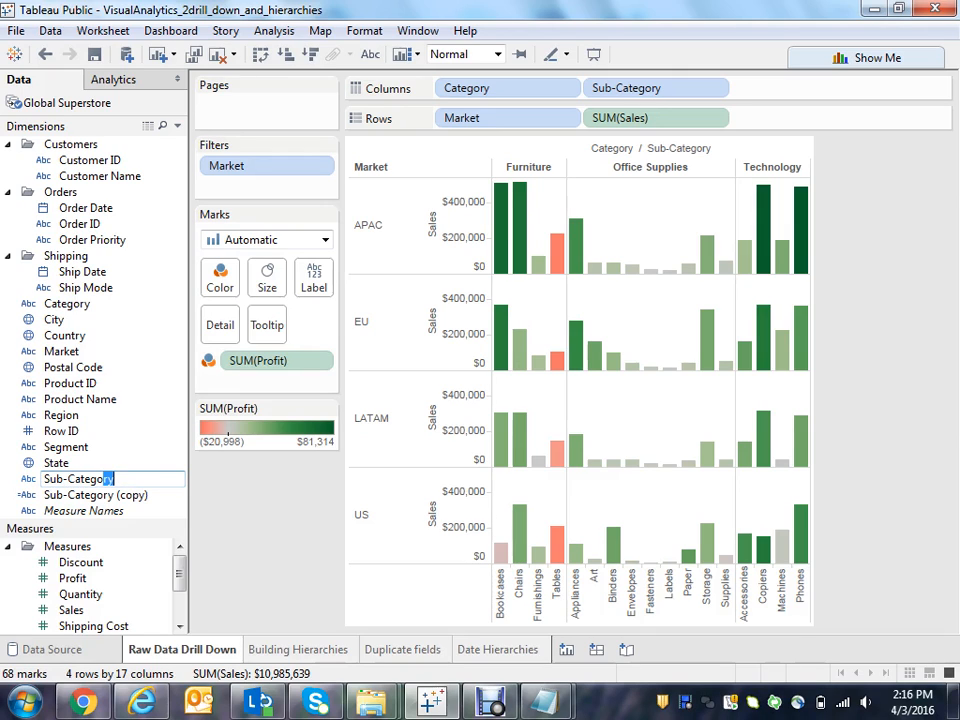
key(Escape)
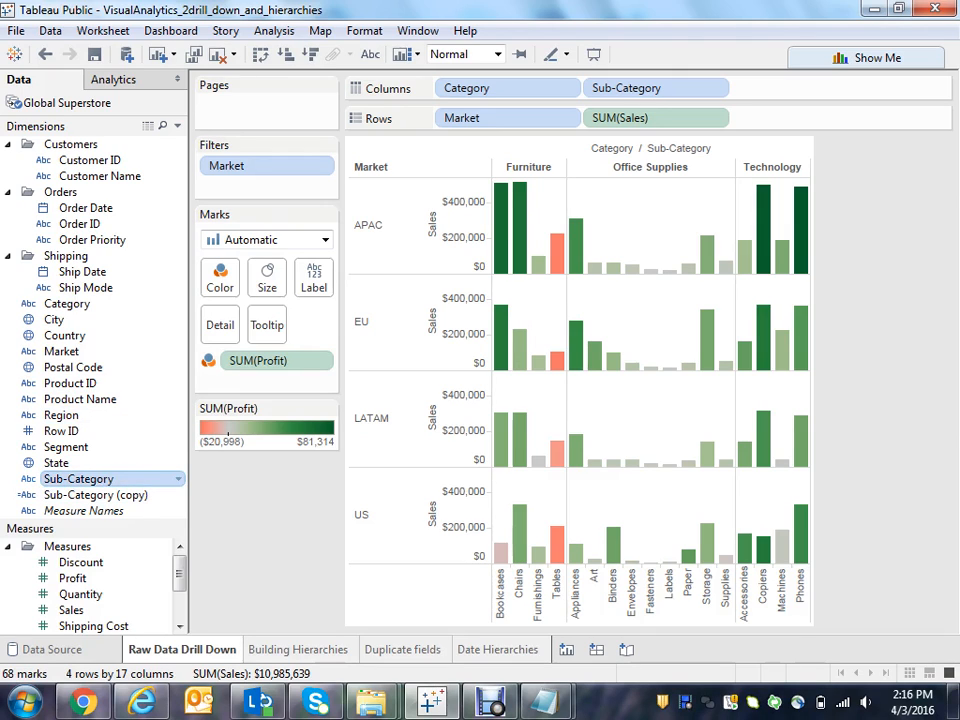
Step: Create a hierarchy named Products from Category and Sub-Category, and test it by collapsing and re-expanding Category in Columns
drag(80, 479, 118, 304)
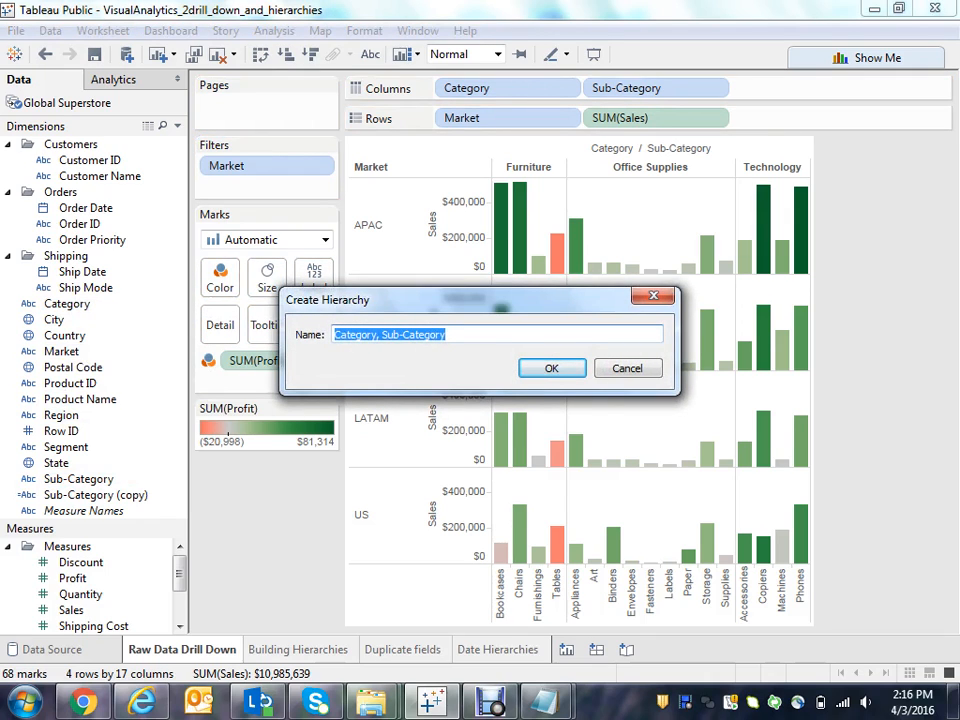
text(Products)
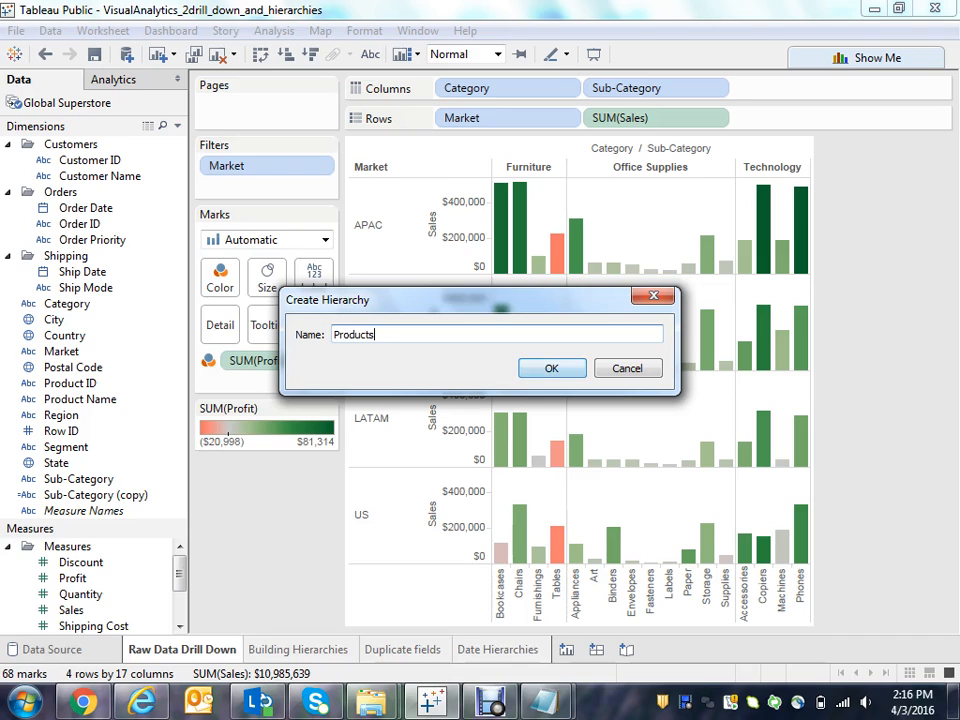
key(Return)
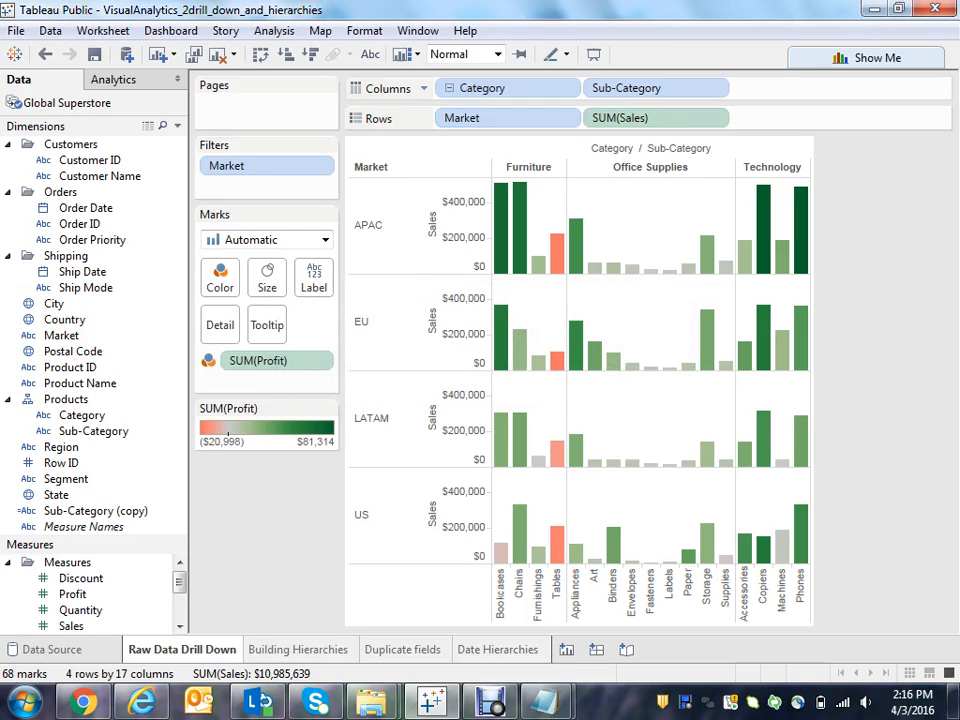
click(449, 88)
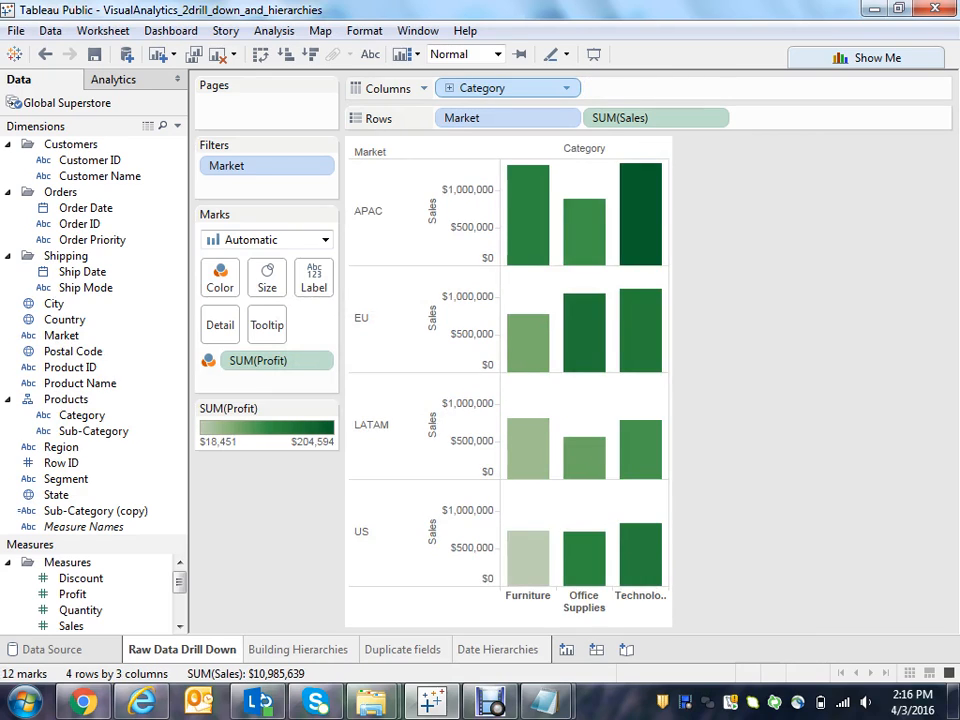
click(449, 88)
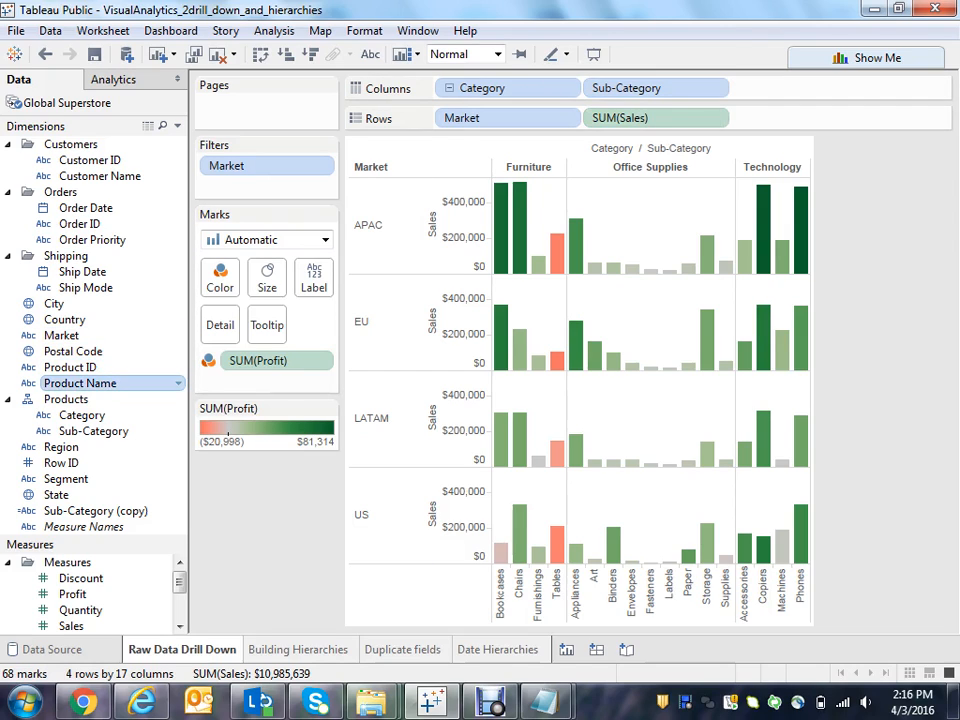
Step: Add Product Name to the Products hierarchy below Sub-Category, and test drilling down to it and back up in the chart
drag(80, 383, 85, 433)
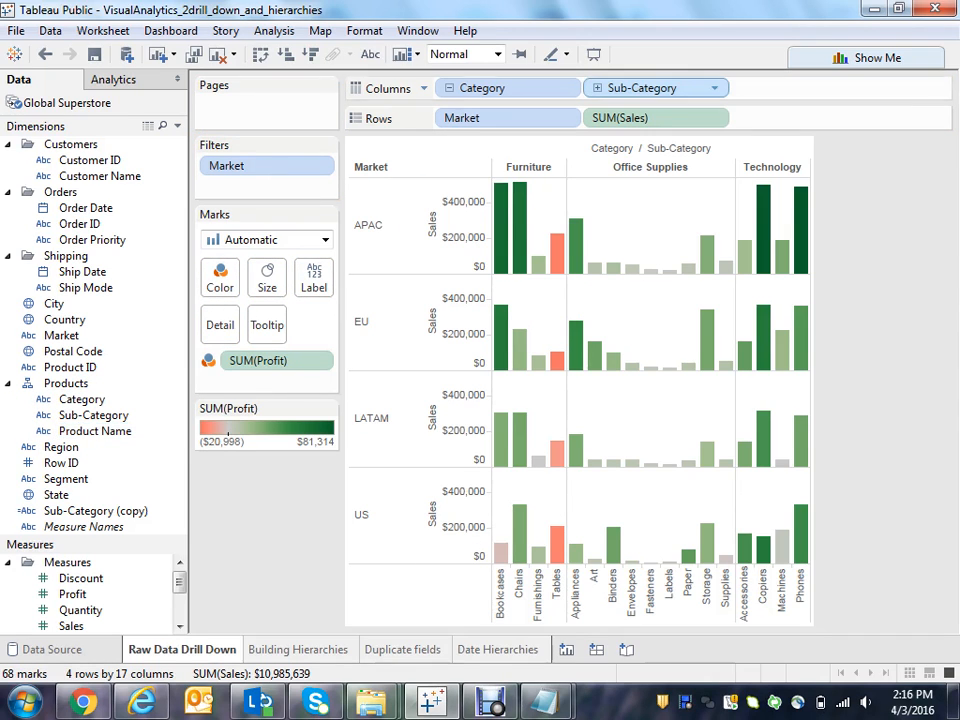
click(597, 88)
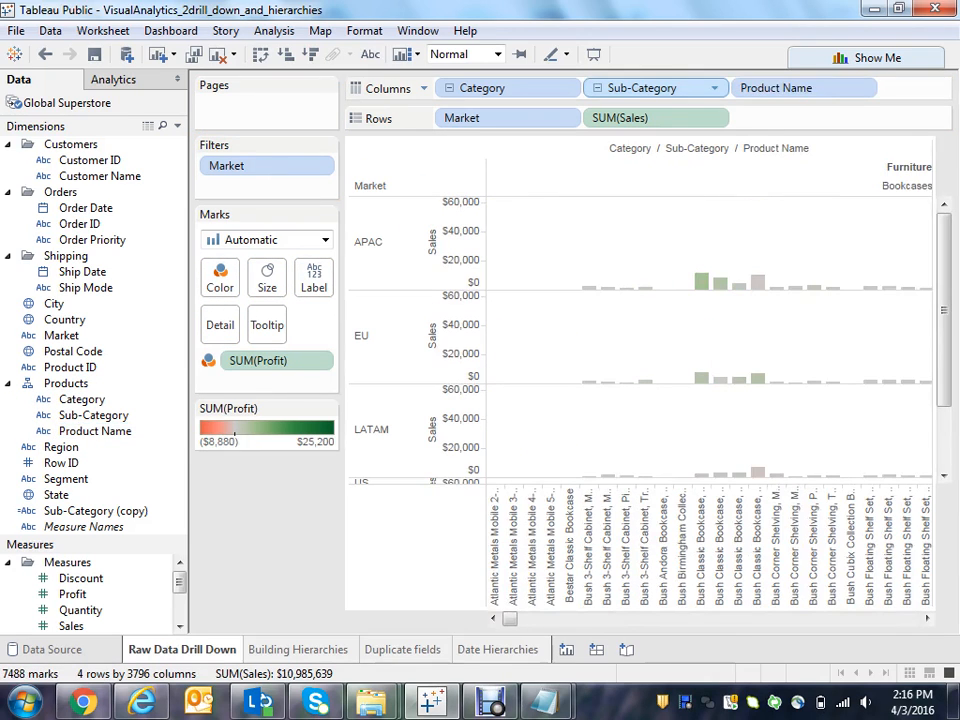
click(597, 88)
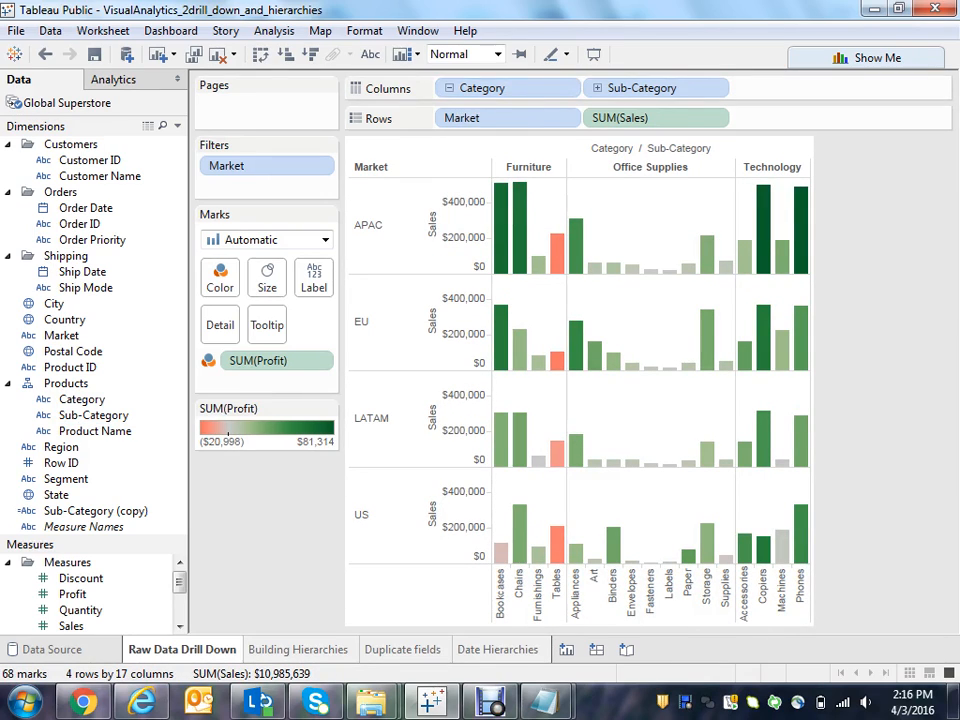
Step: Open the underlying records behind the Furniture Tables bar in the APAC market
mouse_move(556, 258)
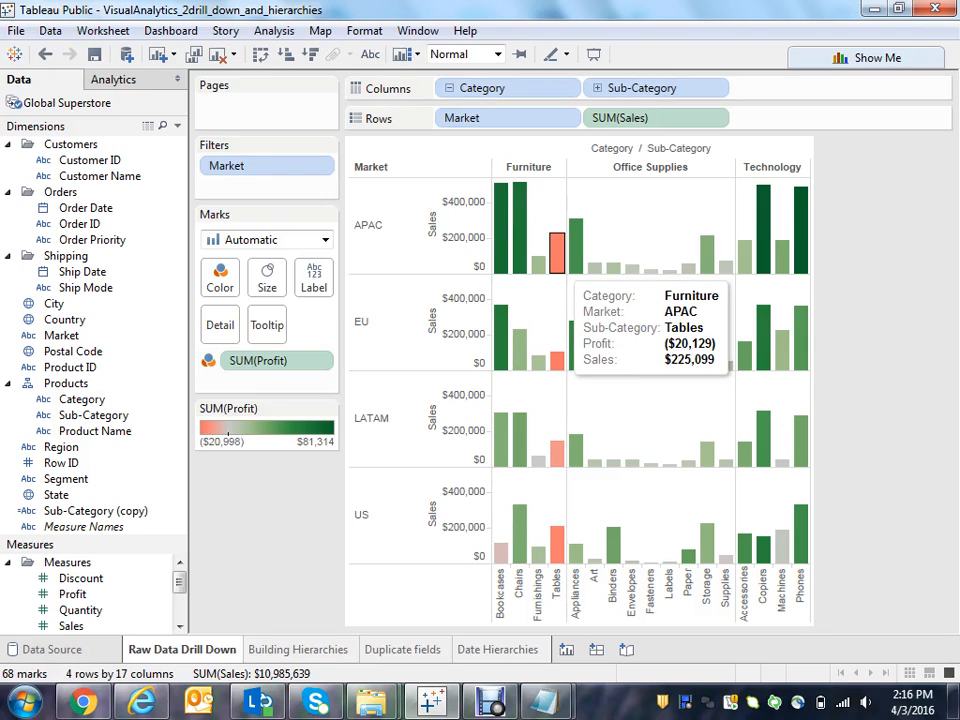
click(556, 255)
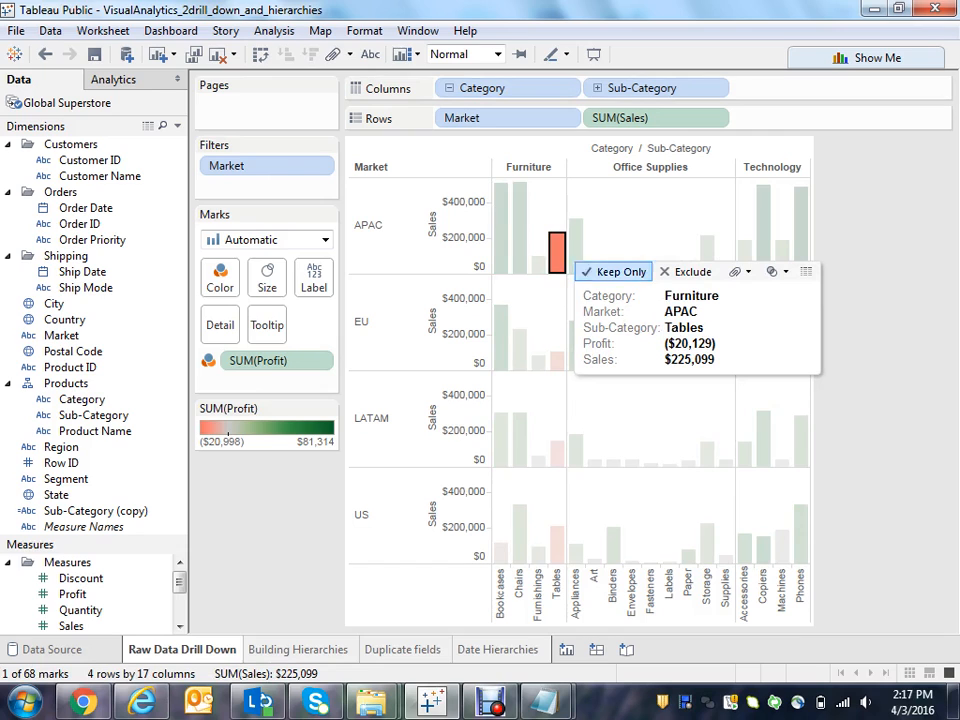
click(805, 271)
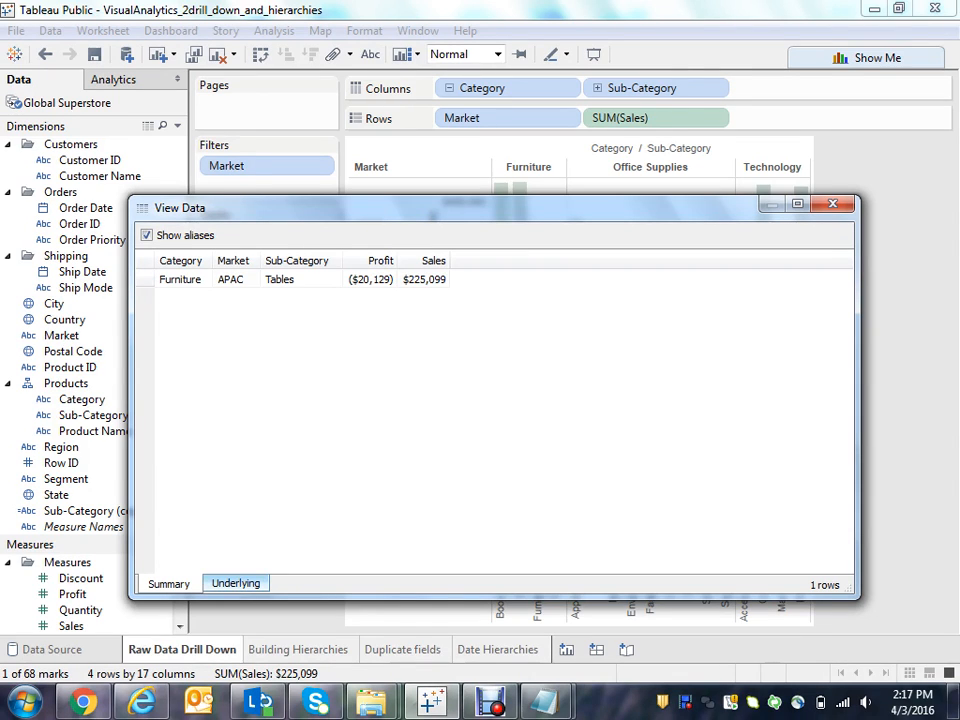
click(235, 583)
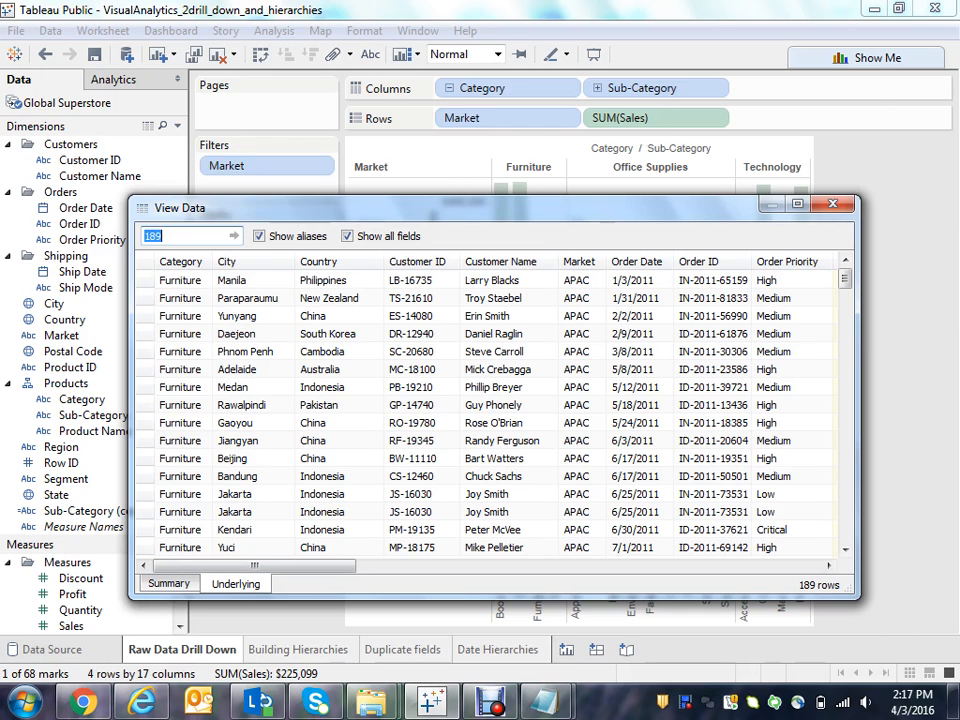
Step: Copy all underlying rows of the APAC Tables bar into a new Excel workbook starting at A1, and switch back to Tableau Public
click(145, 262)
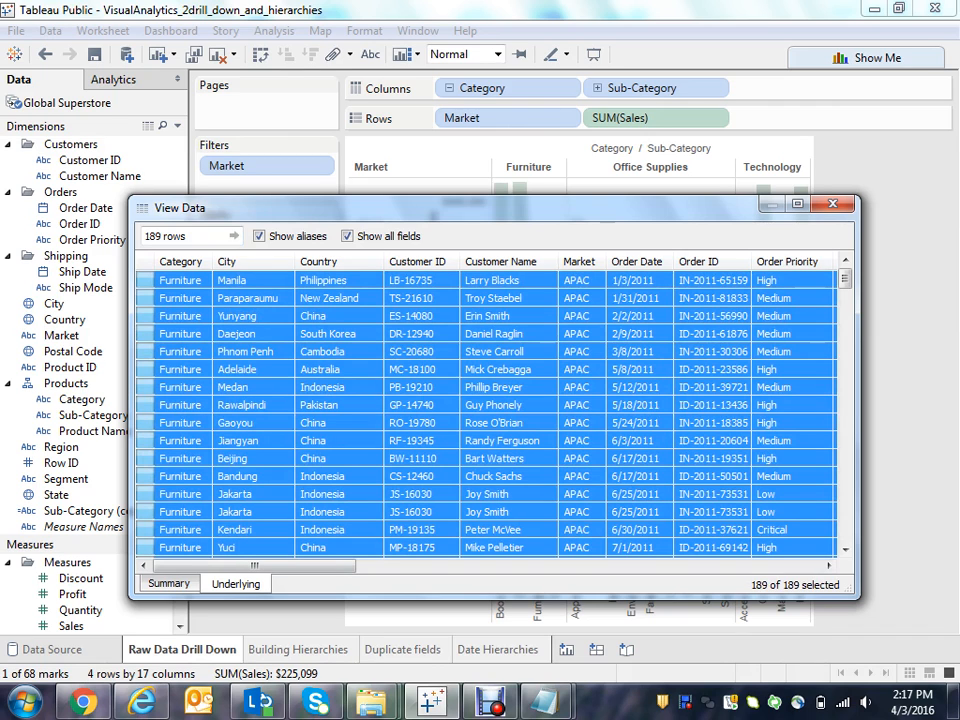
key(super)
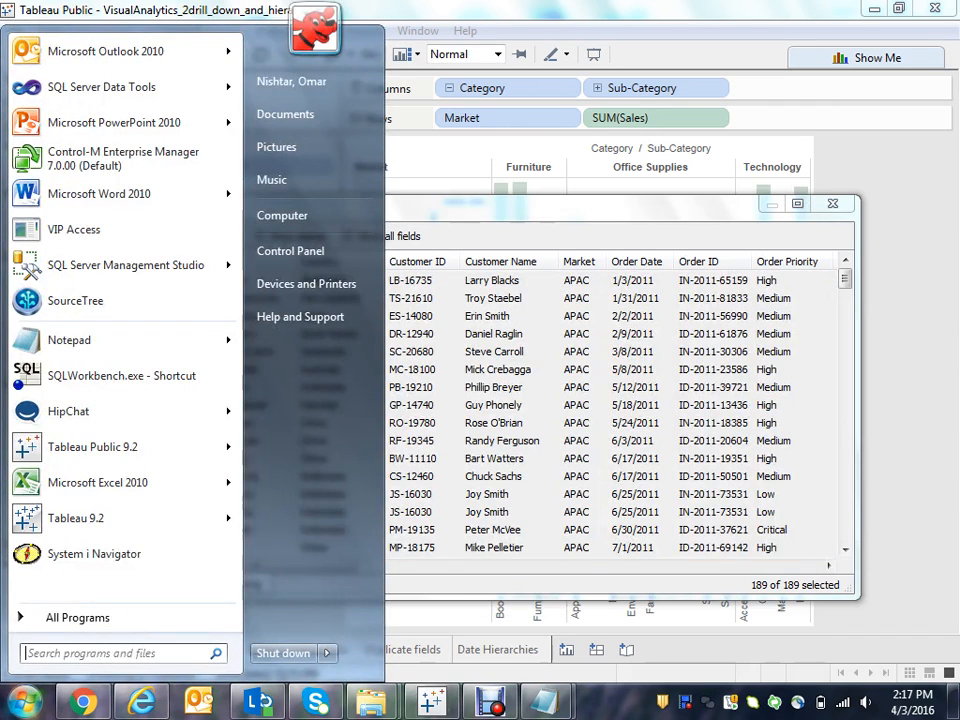
text(excel)
key(Return)
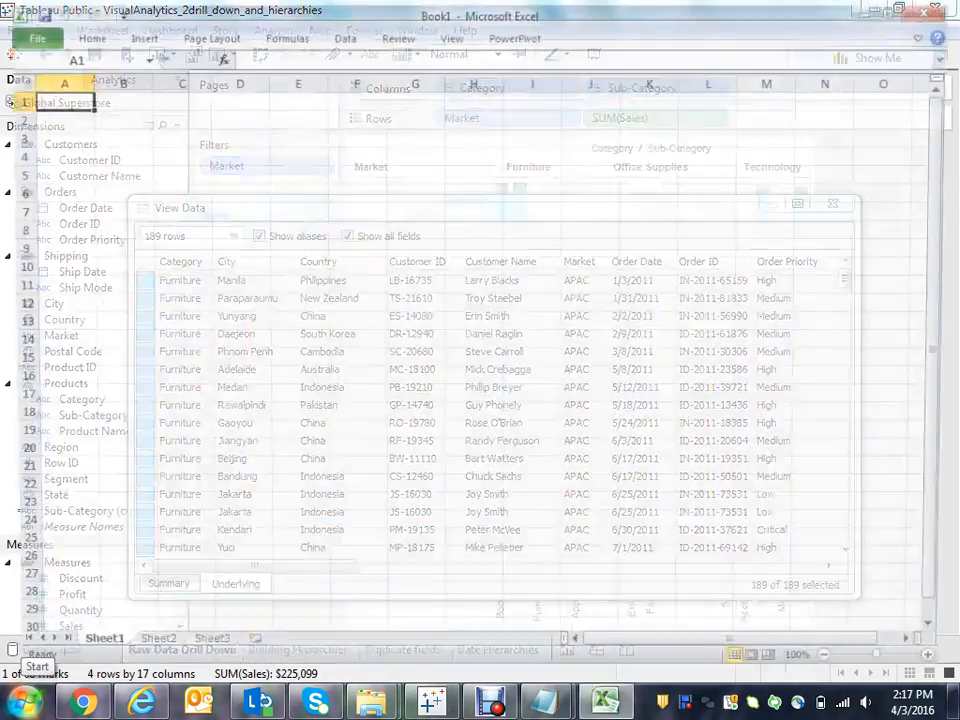
key(ctrl+v)
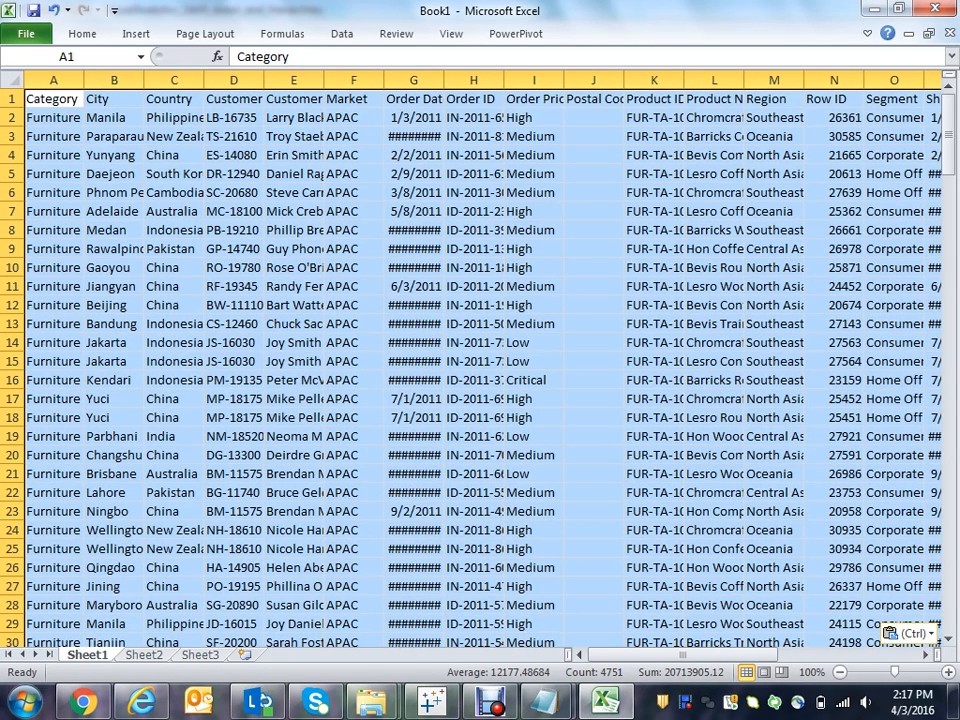
click(433, 702)
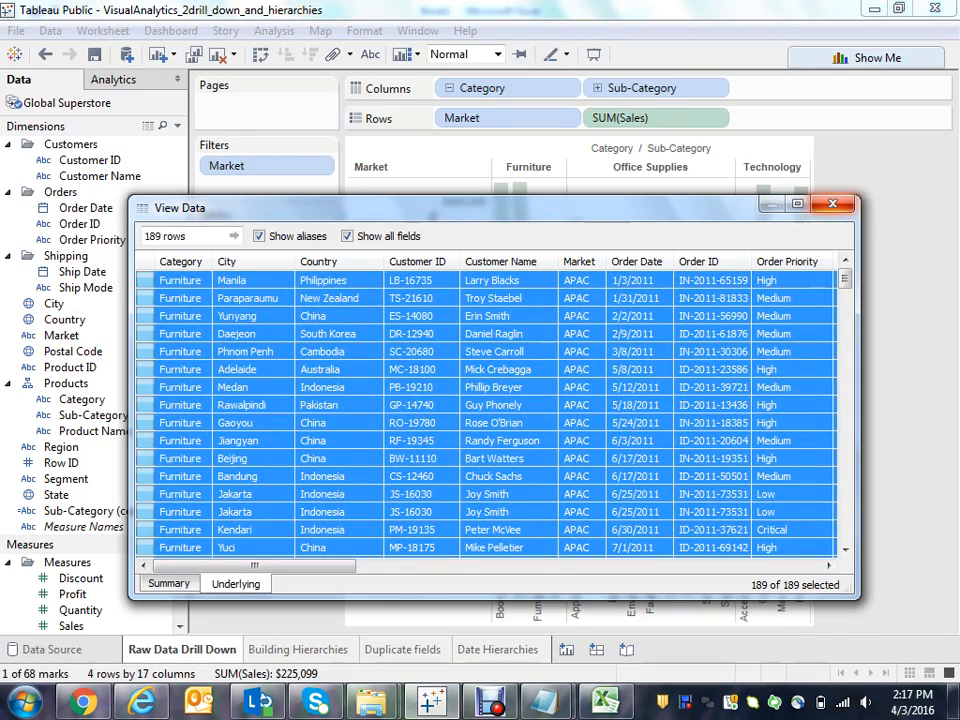
Step: Open the underlying records behind the Office Supplies Fasteners bar in LATAM and examine them through to the last rows
click(833, 204)
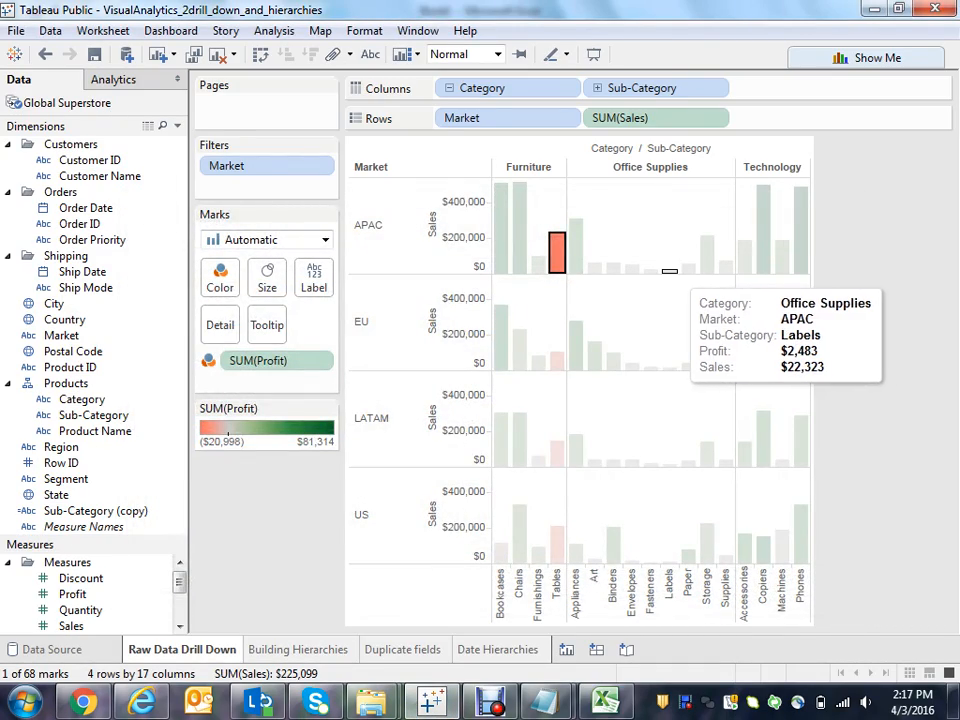
click(669, 270)
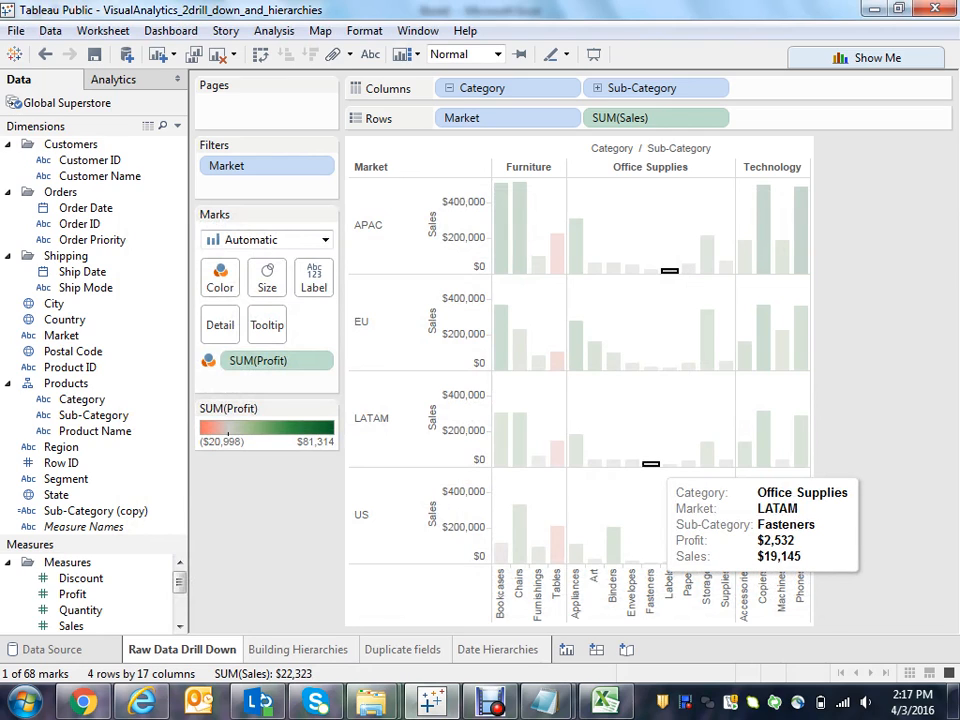
click(650, 464)
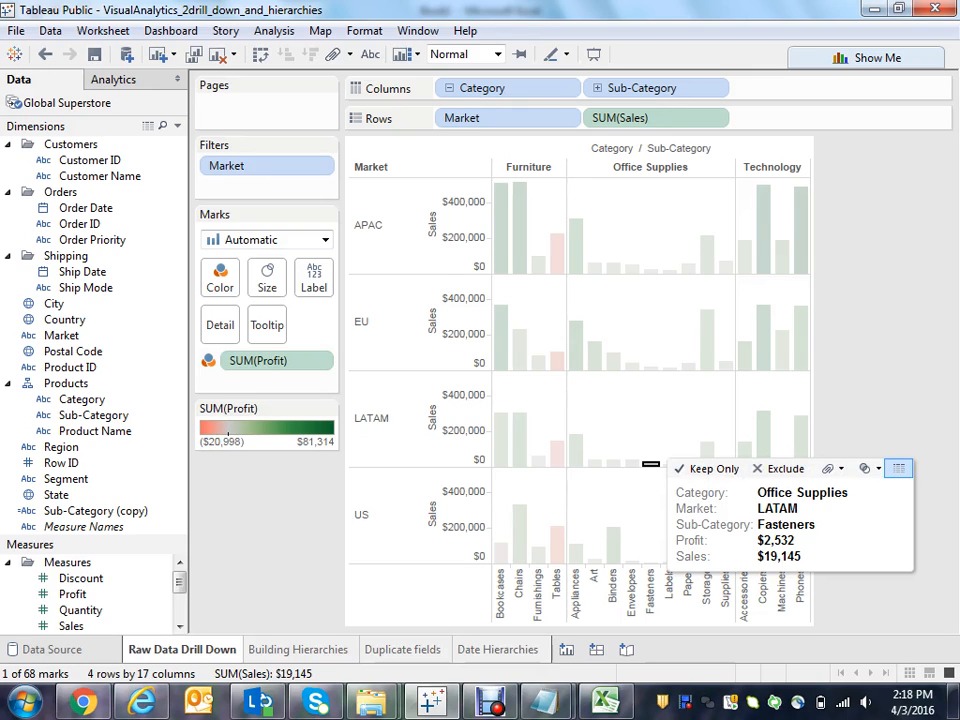
click(899, 468)
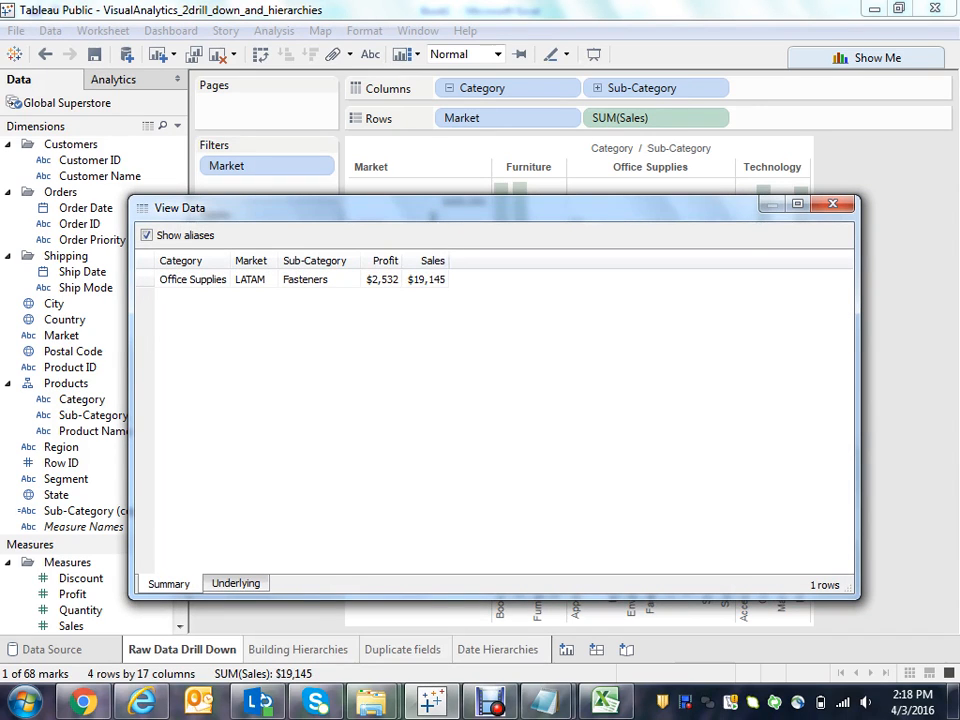
click(235, 583)
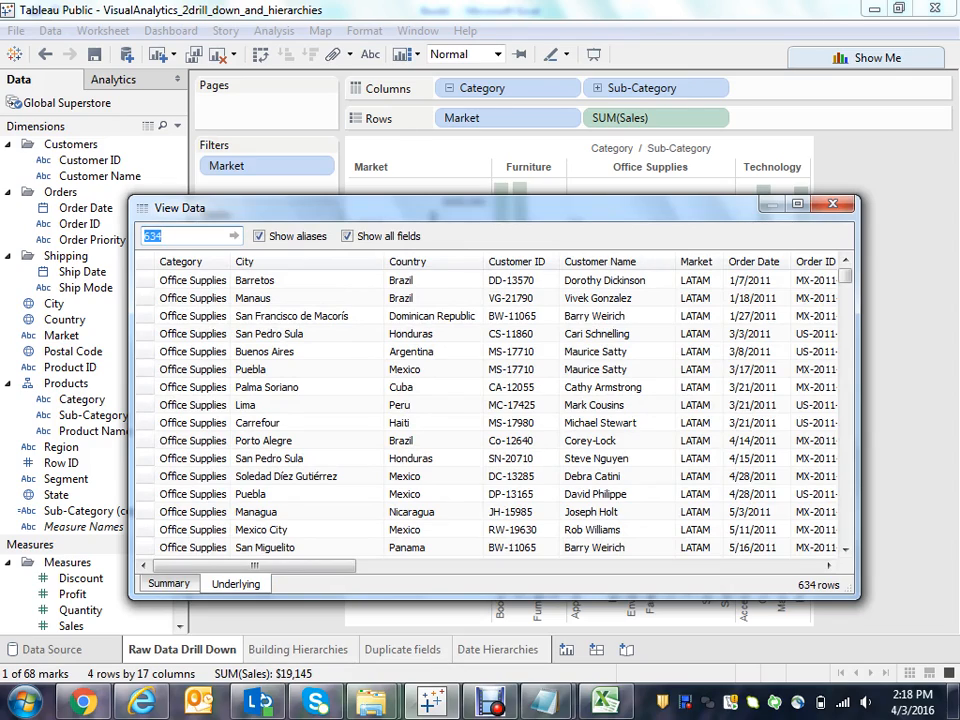
drag(845, 276, 845, 534)
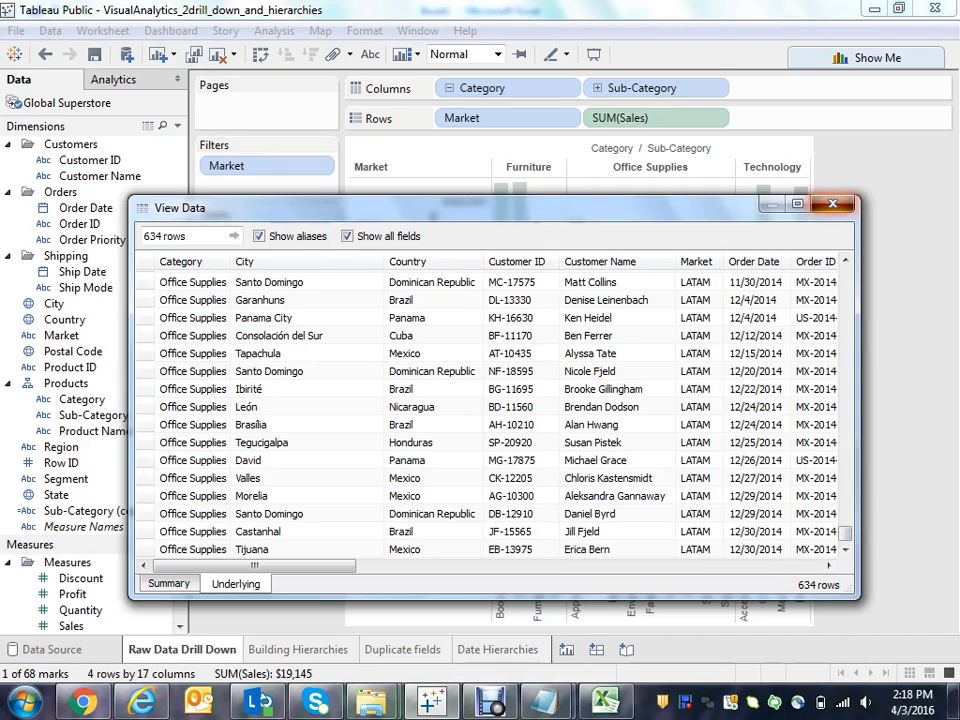
click(833, 204)
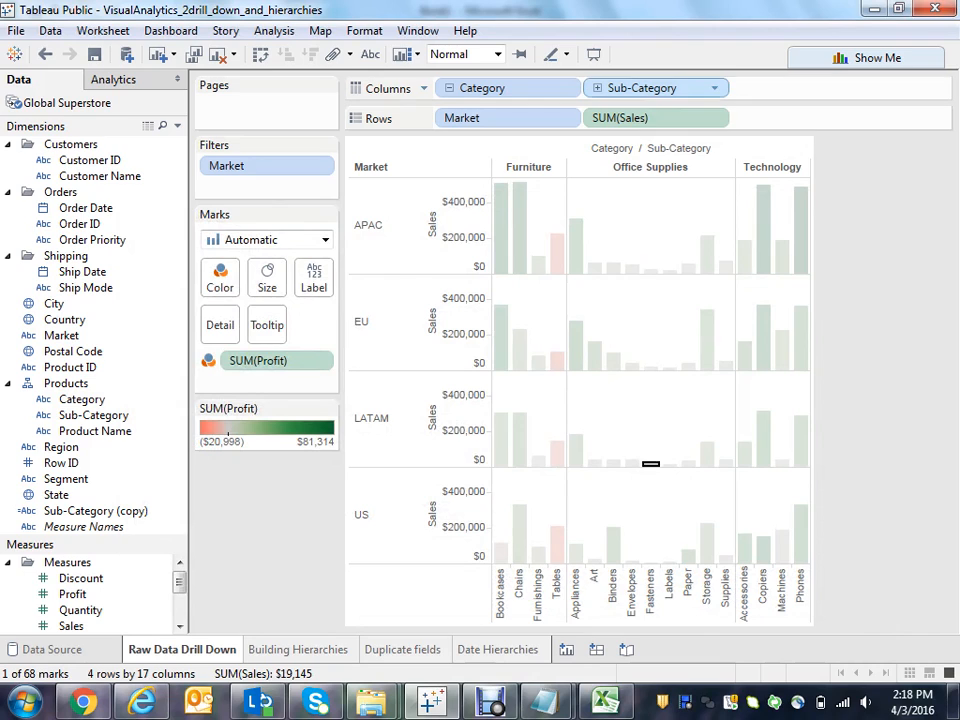
Step: Remove Category from Columns, and test drilling Sub-Category down to Product Name and back up
drag(640, 88, 200, 470)
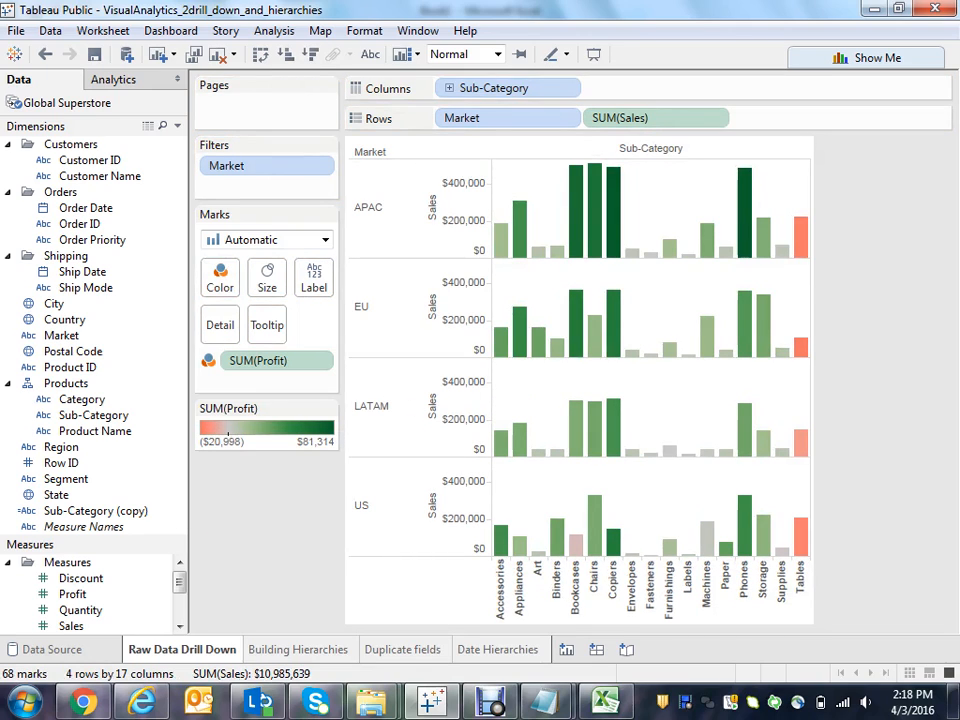
click(450, 88)
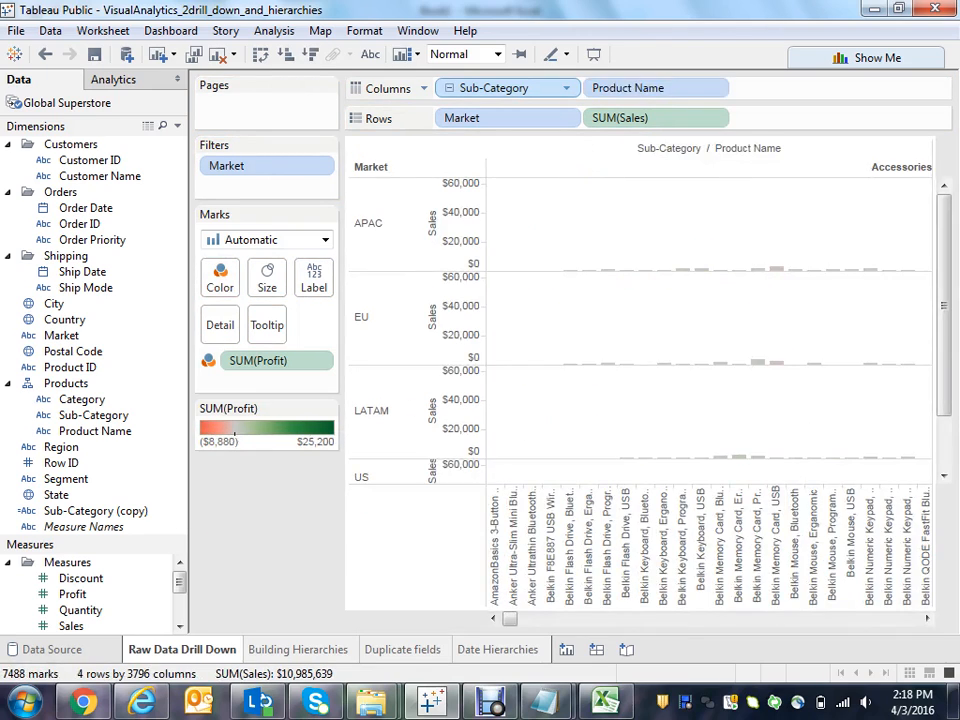
click(450, 88)
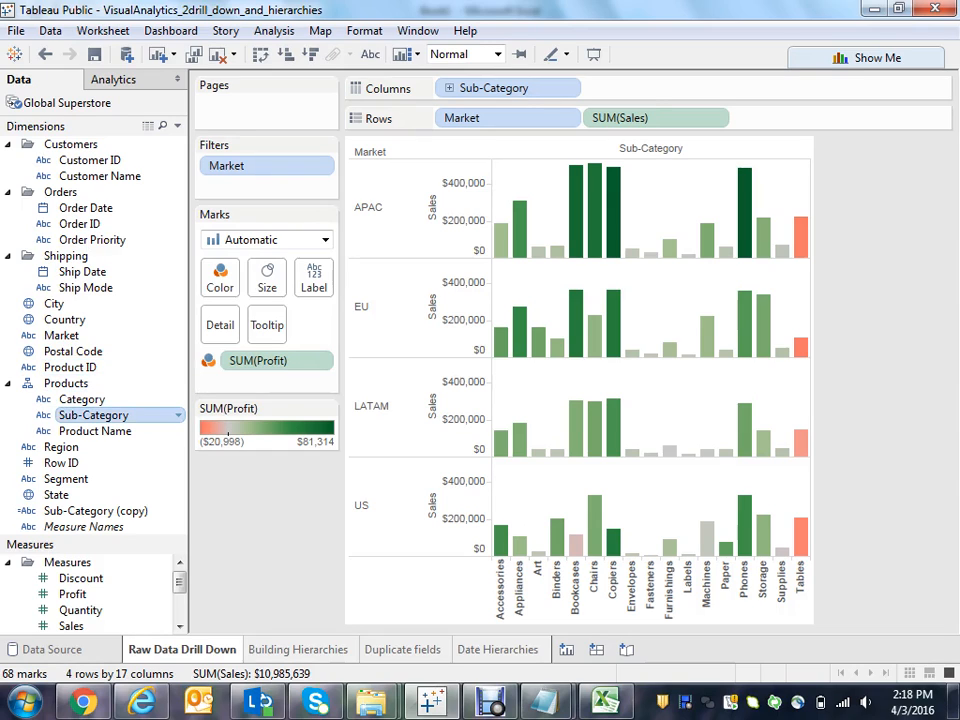
Step: Duplicate the Sub-Category field and use the copy in Columns in place of the hierarchy's Sub-Category
right_click(110, 415)
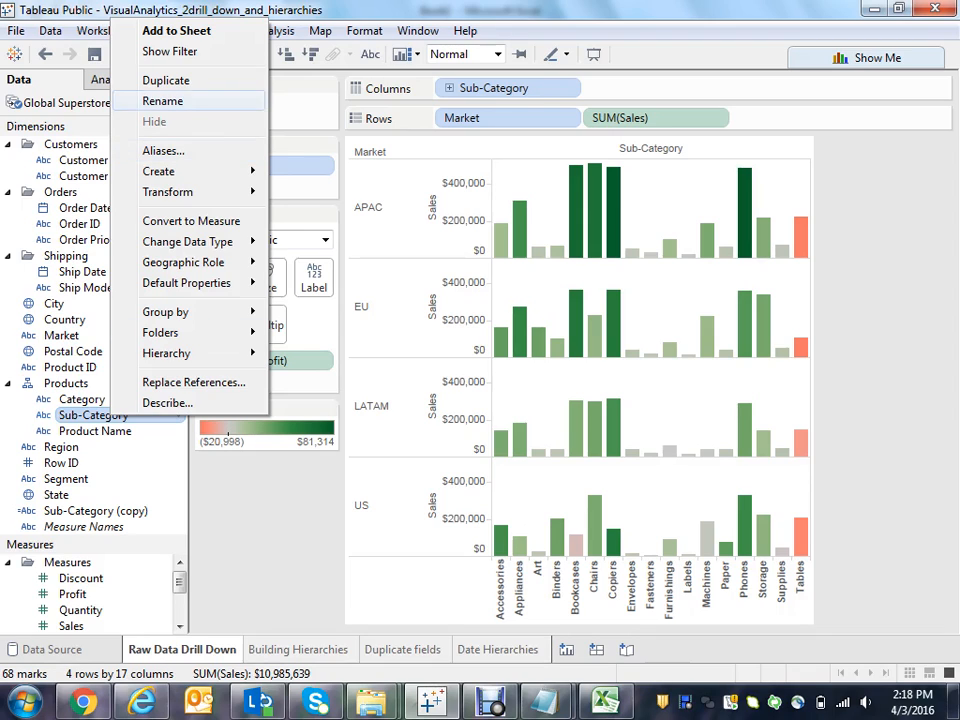
click(165, 80)
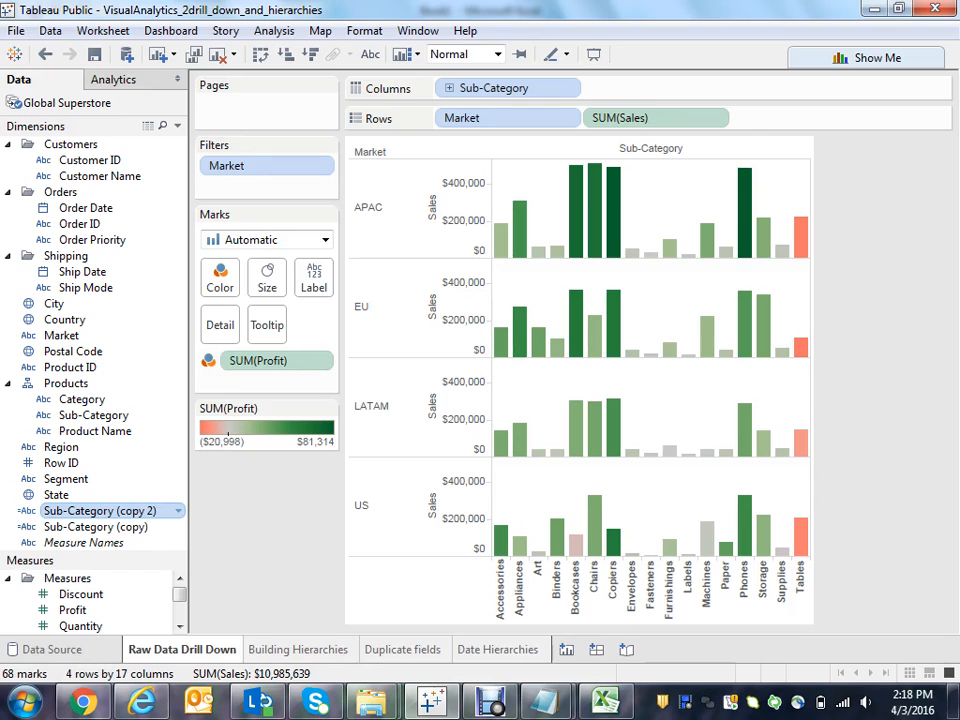
mouse_move(100, 510)
mouse_down()
mouse_move(552, 130)
mouse_move(586, 90)
mouse_up()
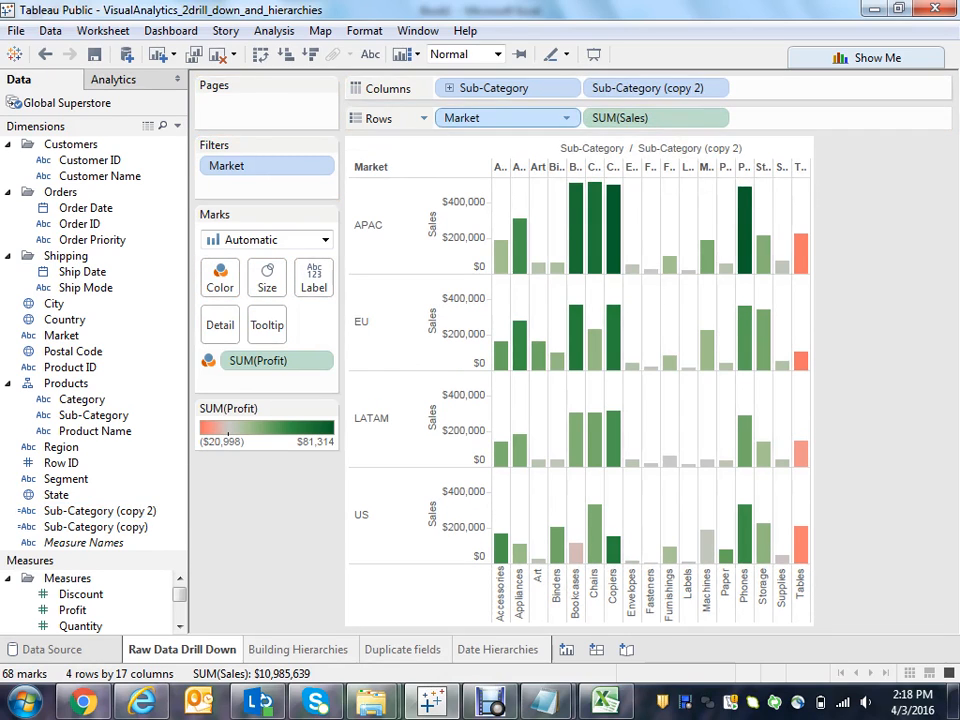
drag(500, 90, 235, 480)
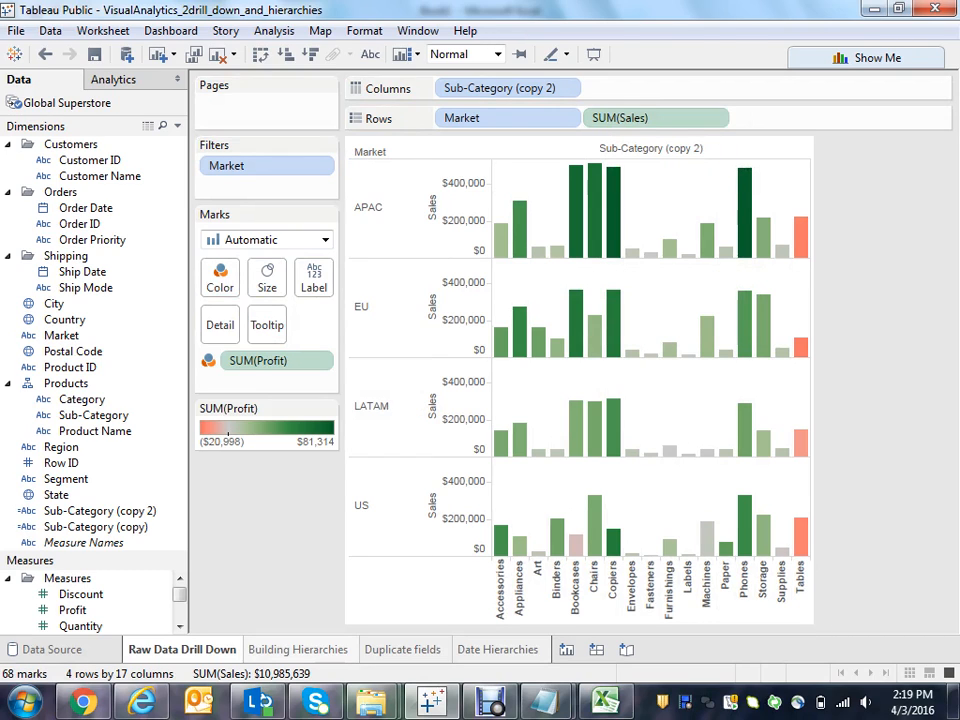
Step: Go through to the Date Hierarchies sheet, create a new worksheet and plot Sales by year of Order Date
key(ctrl+Tab)
key(ctrl+Tab)
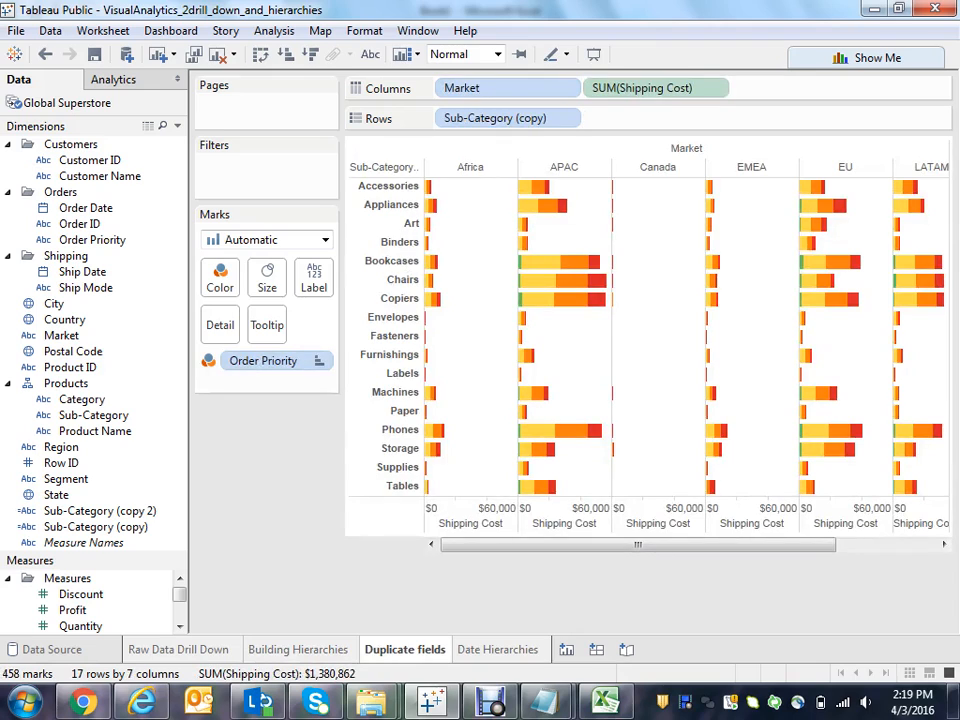
key(ctrl+Tab)
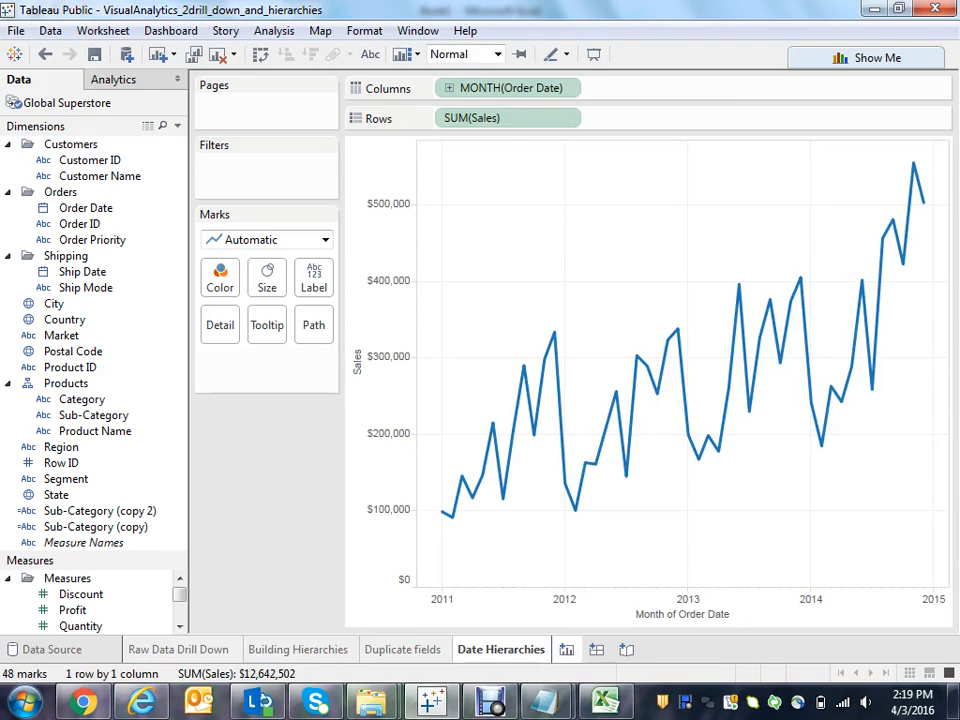
key(ctrl+m)
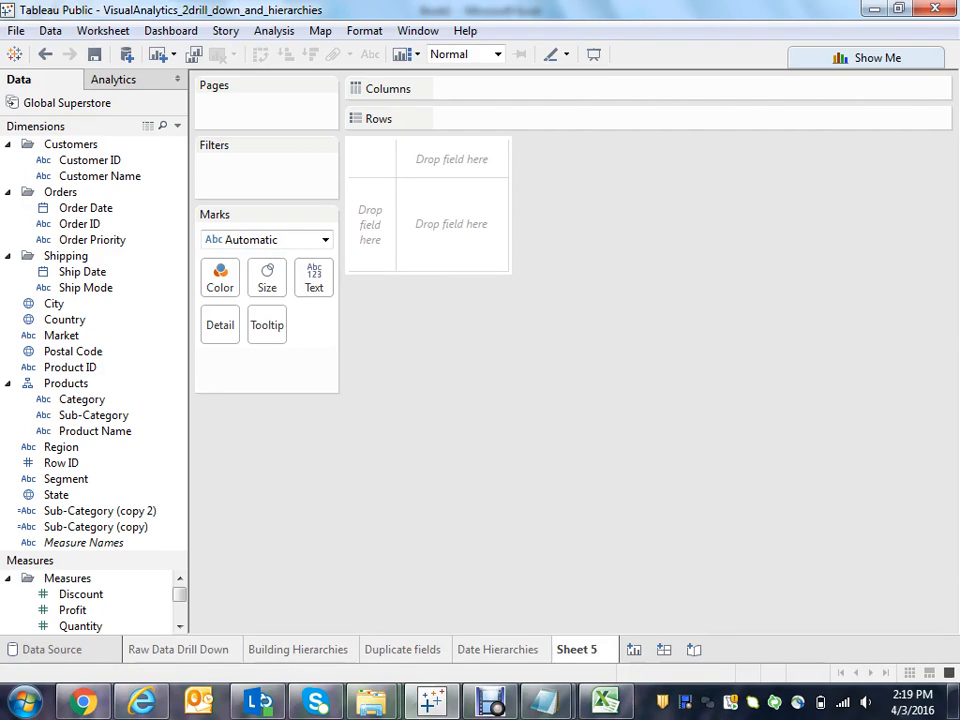
scroll(179, 625, down, 3)
scroll(179, 625, down, 1)
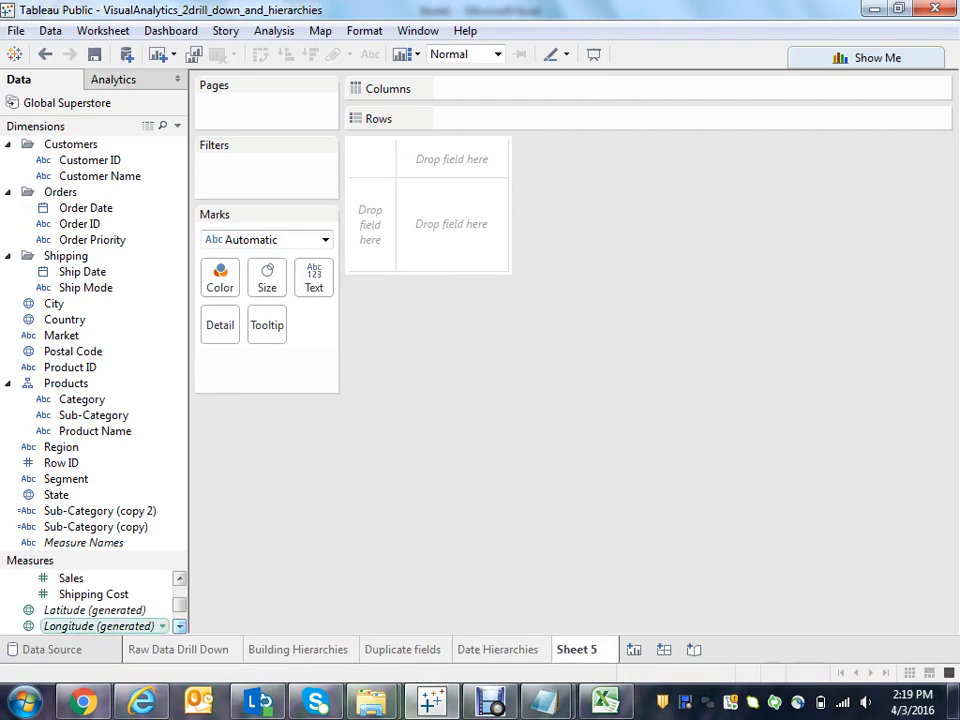
double_click(70, 578)
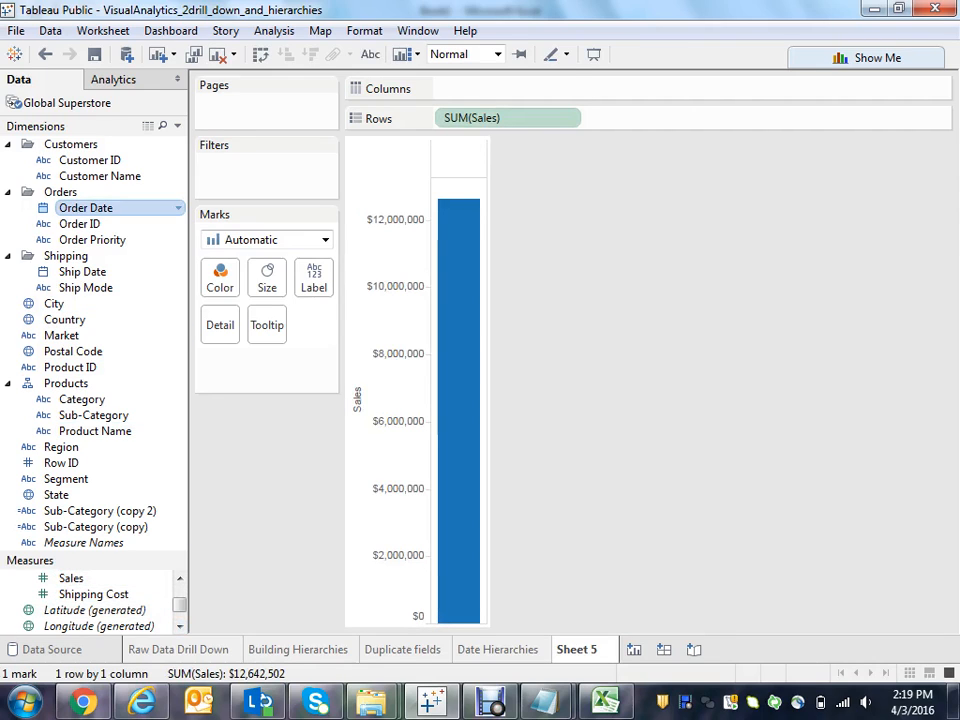
double_click(85, 208)
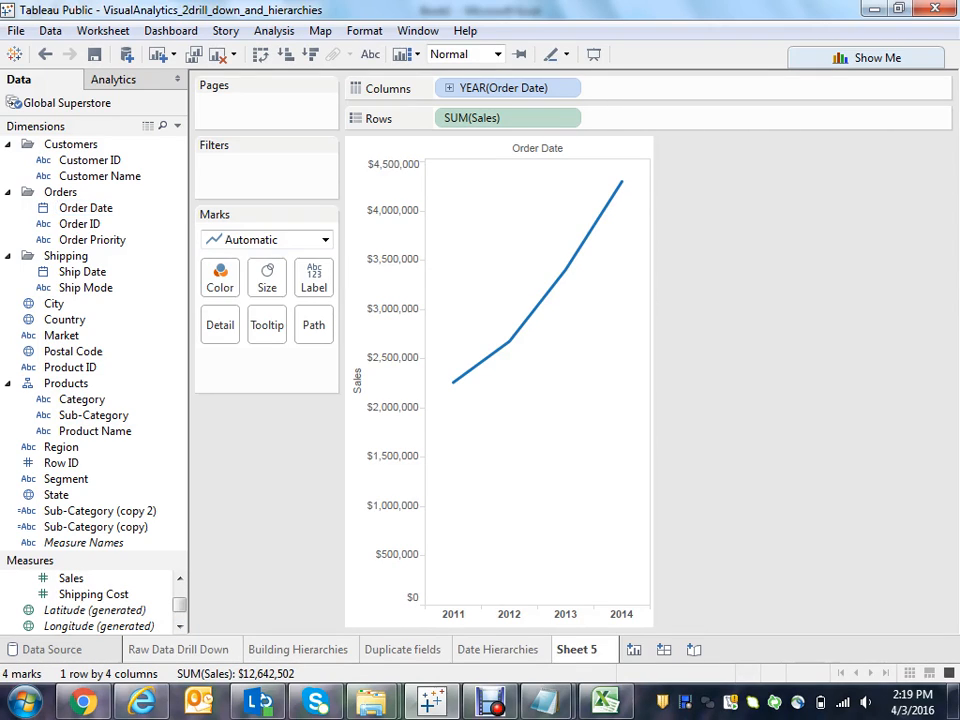
Step: Drill Order Date in Columns down from years to quarters and months, collapsing and re-expanding the quarter level once
click(450, 88)
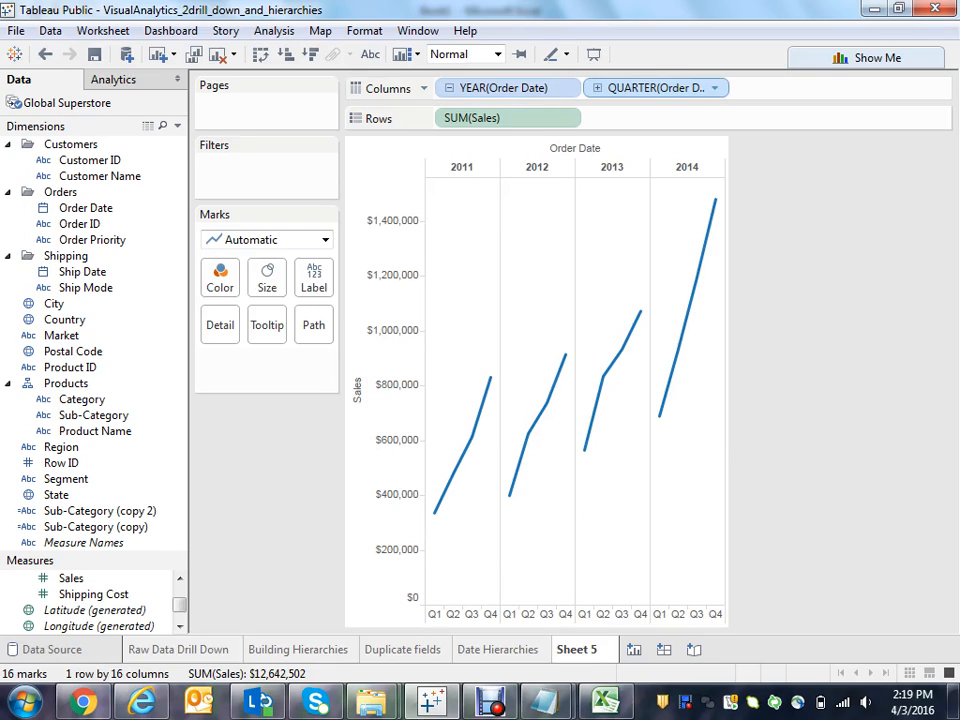
click(597, 88)
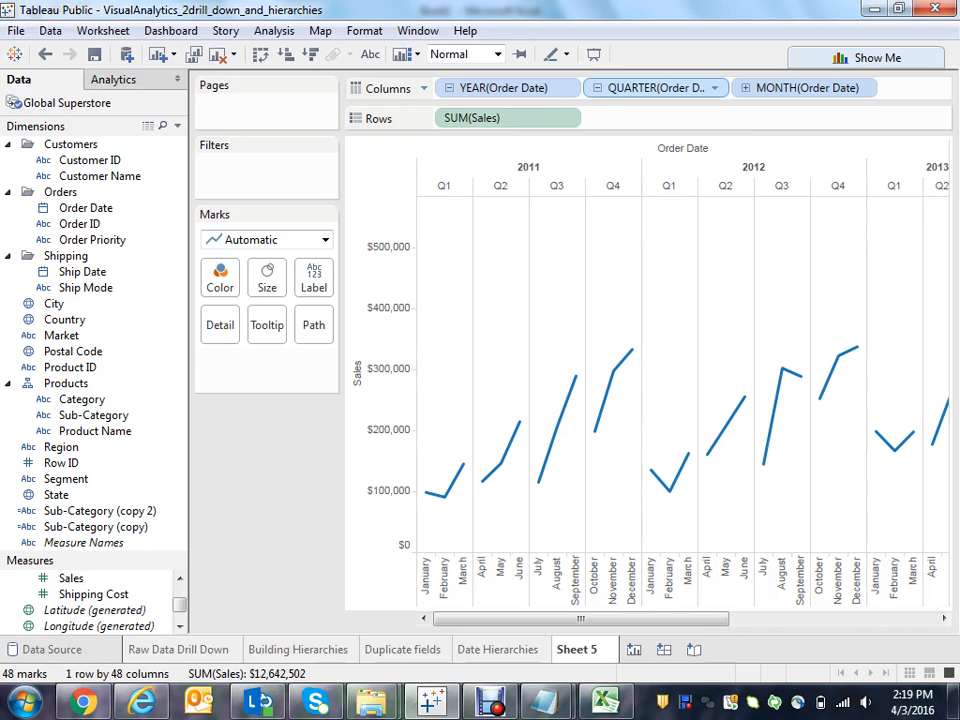
click(598, 88)
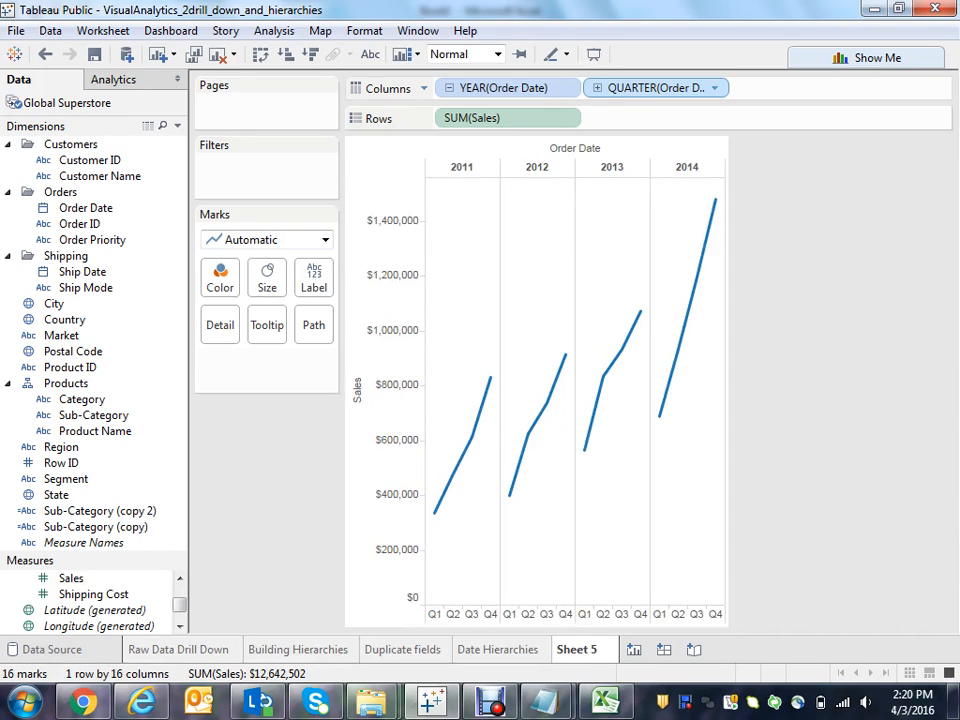
click(598, 88)
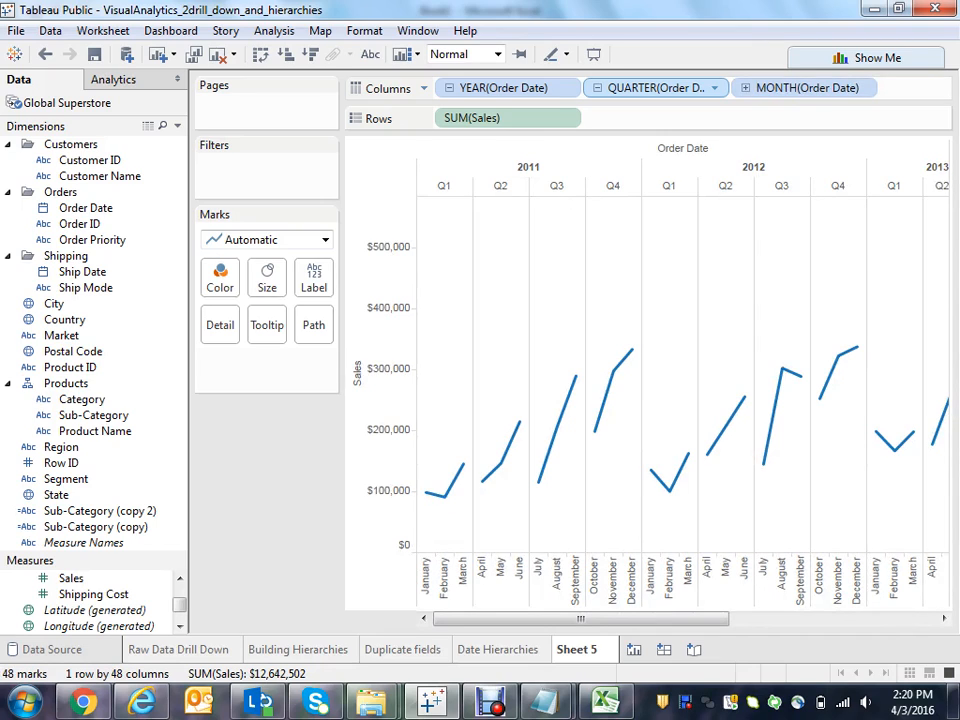
Step: Remove the quarter and month levels from Columns, and change the remaining year of Order Date to the discrete Month
drag(656, 88, 309, 447)
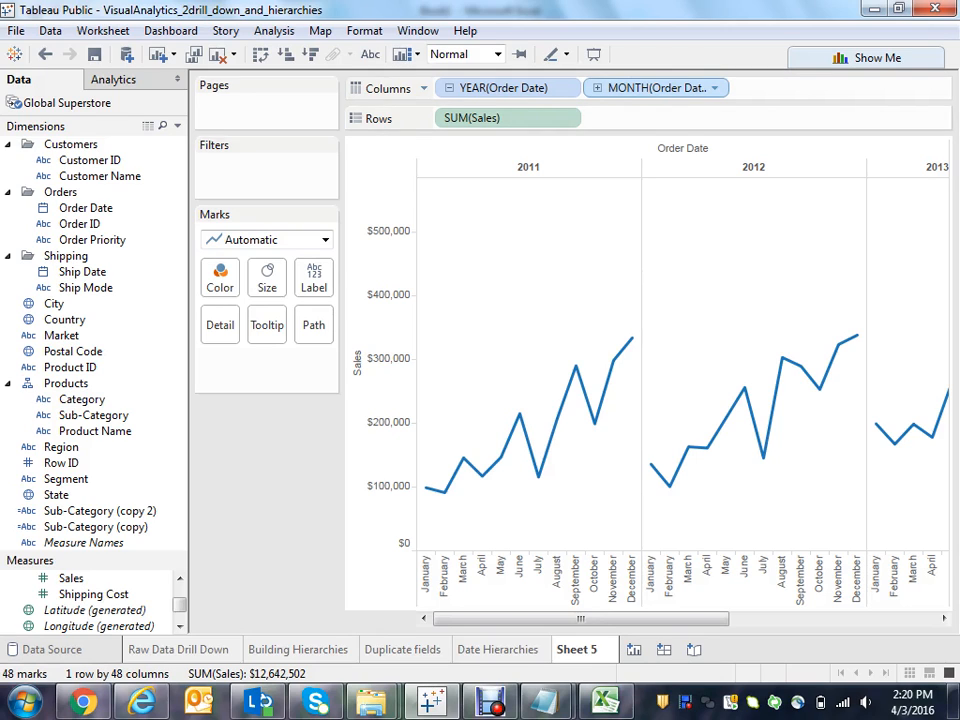
drag(650, 88, 310, 438)
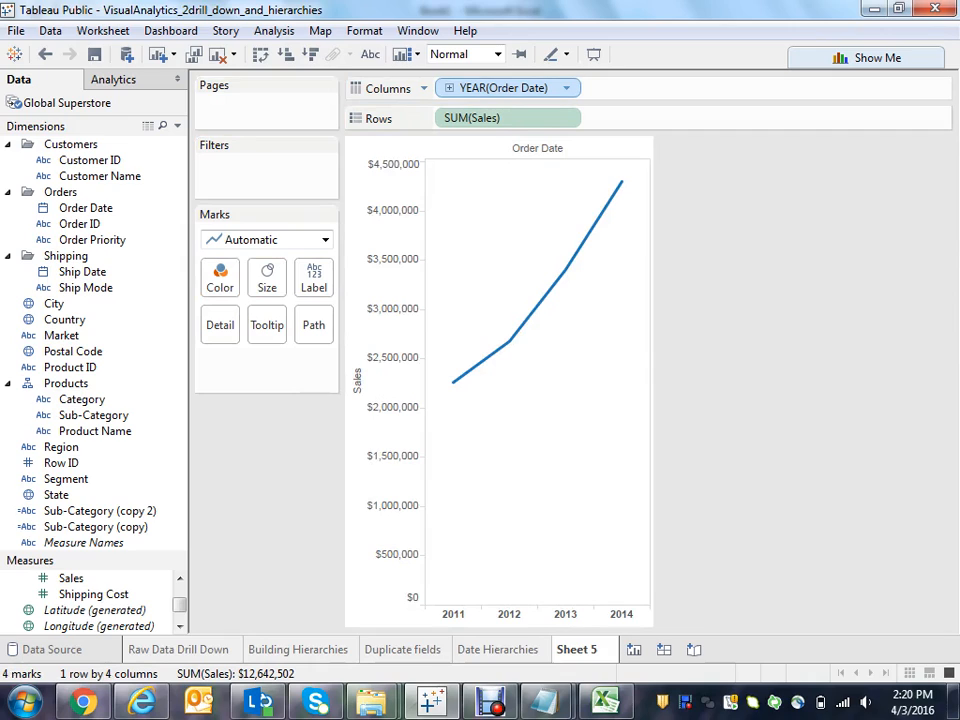
click(567, 88)
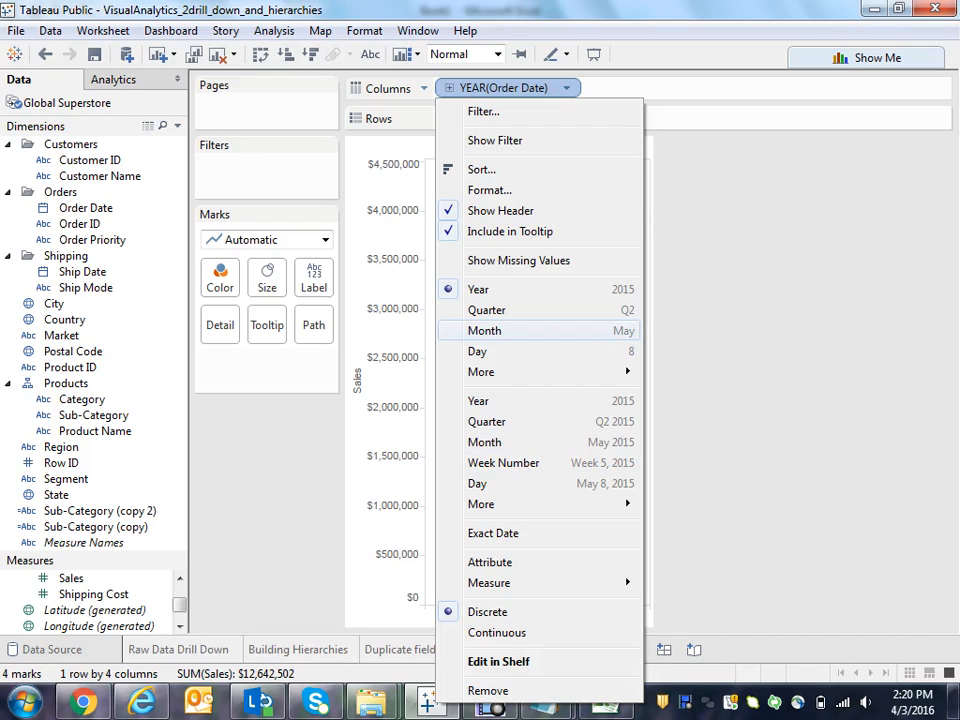
click(484, 330)
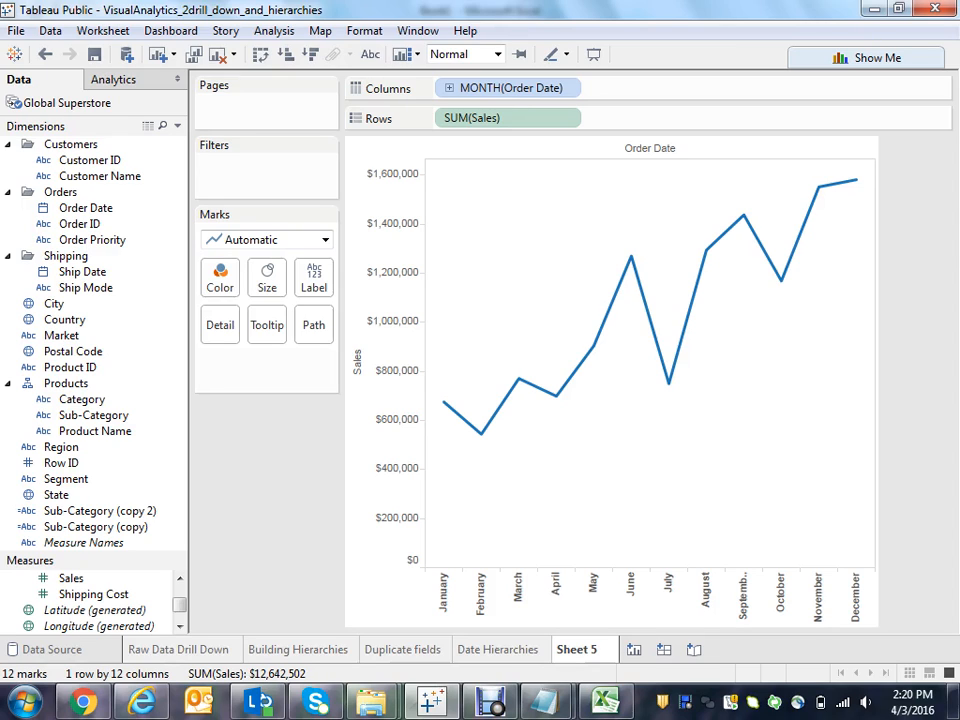
Step: Change Order Date in Columns to the continuous Month with year, and drill it down through weeks to days
click(566, 88)
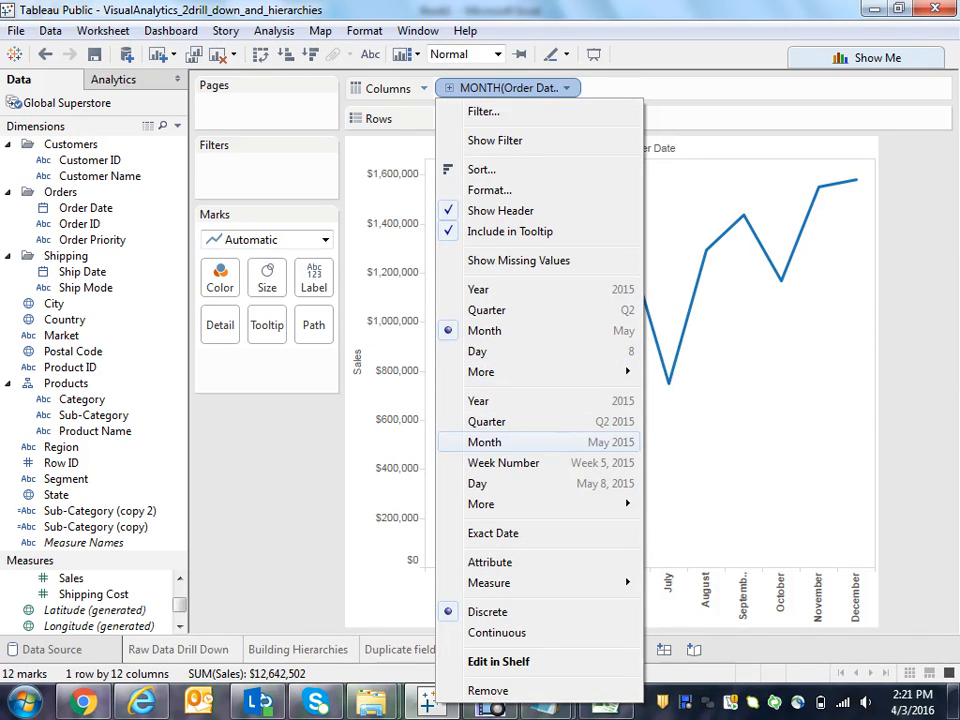
click(490, 442)
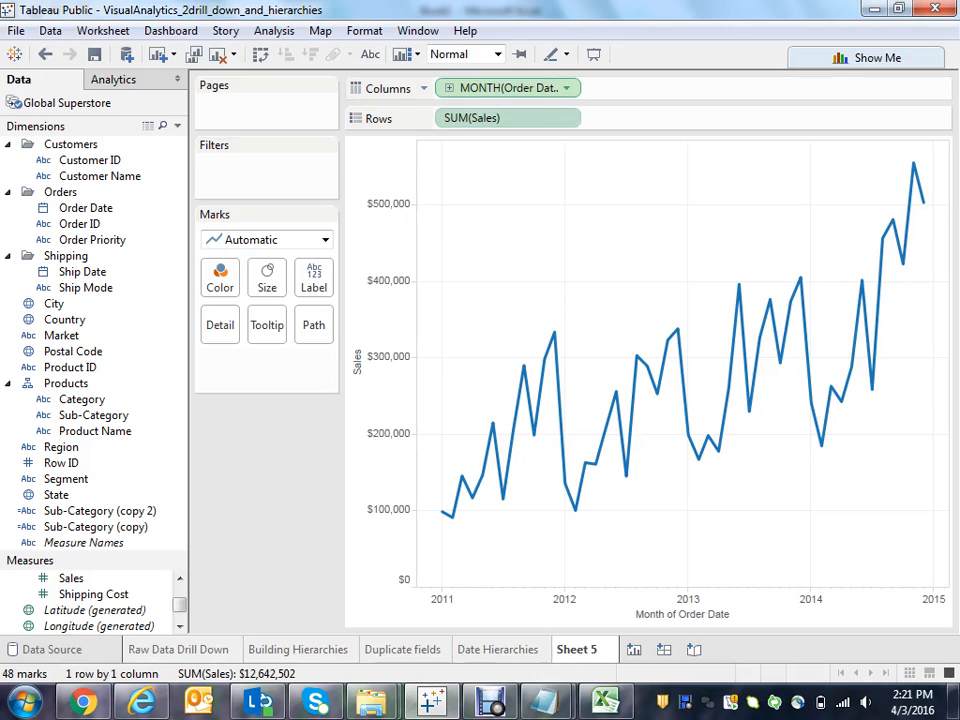
click(449, 88)
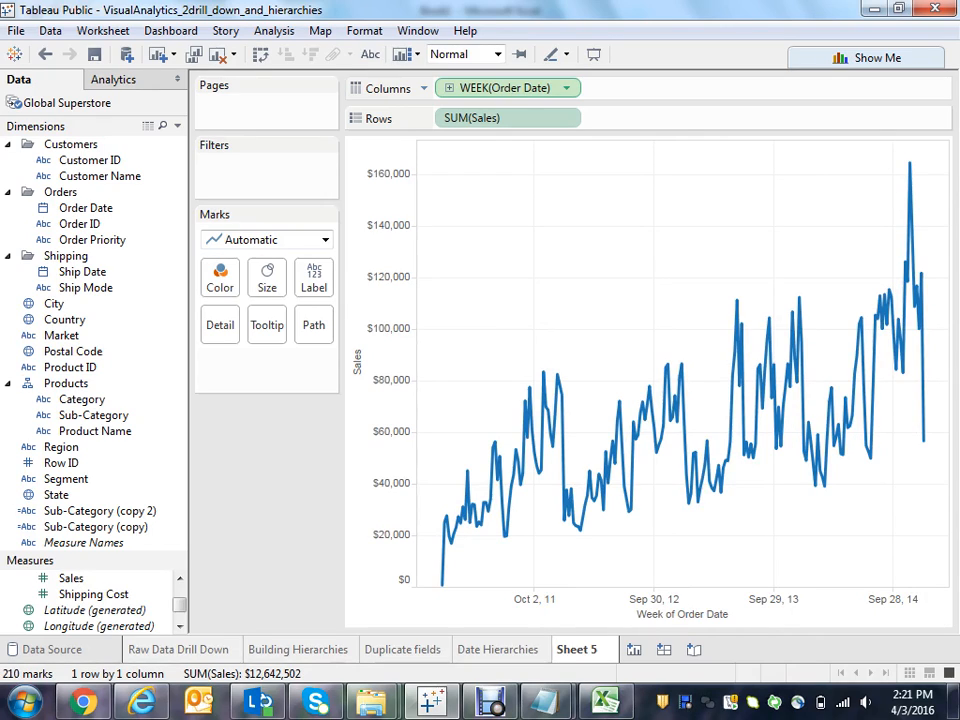
click(449, 88)
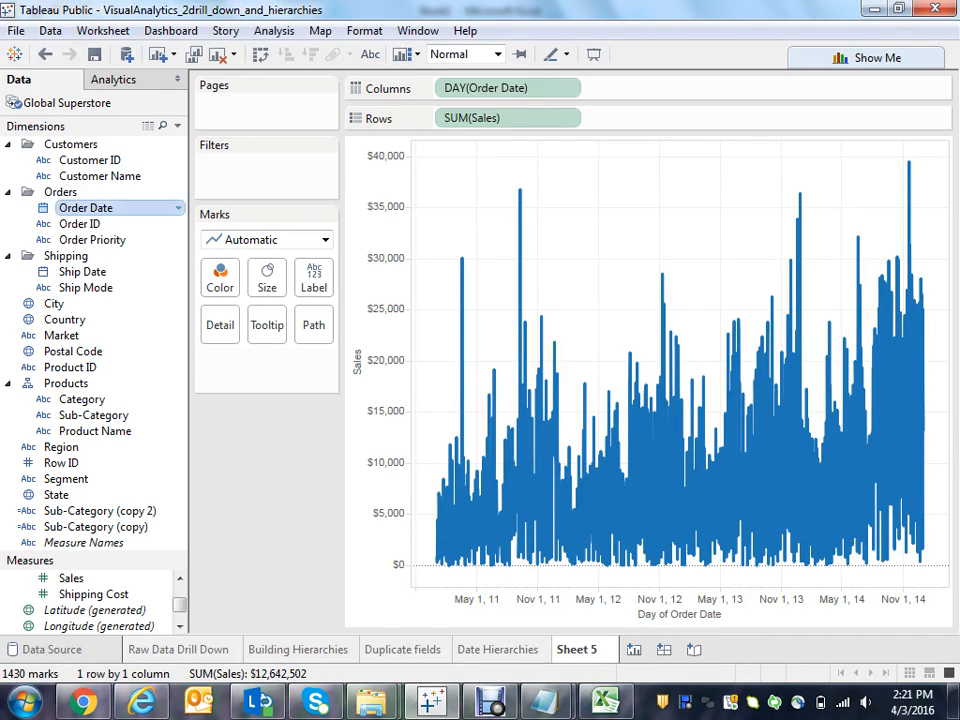
Step: Filter the chart by years of Order Date, keeping only 2014
drag(85, 207, 200, 158)
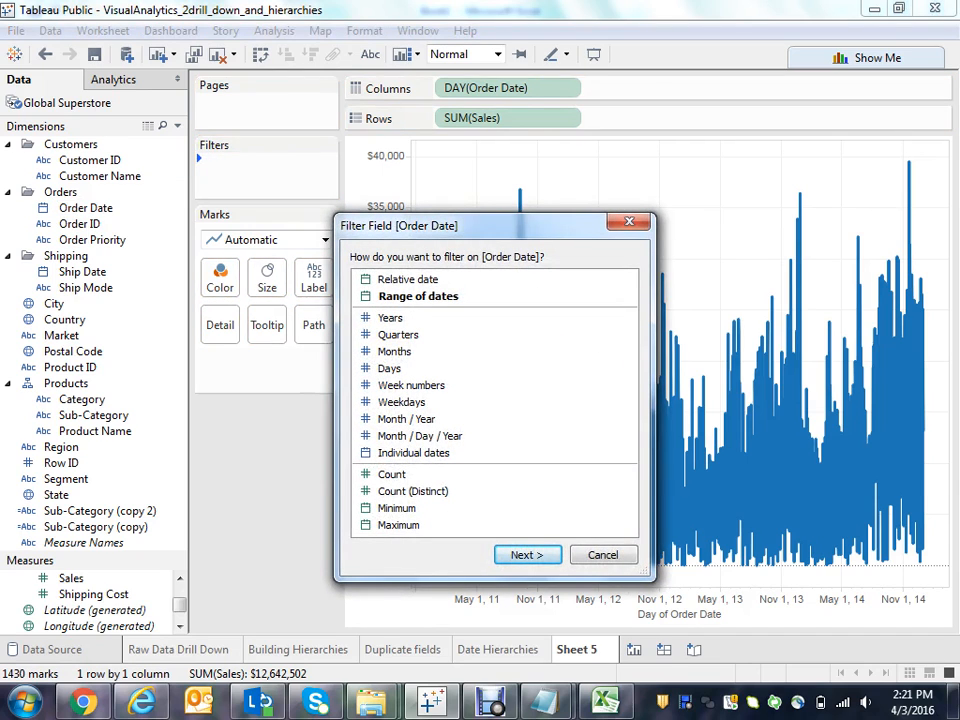
click(392, 318)
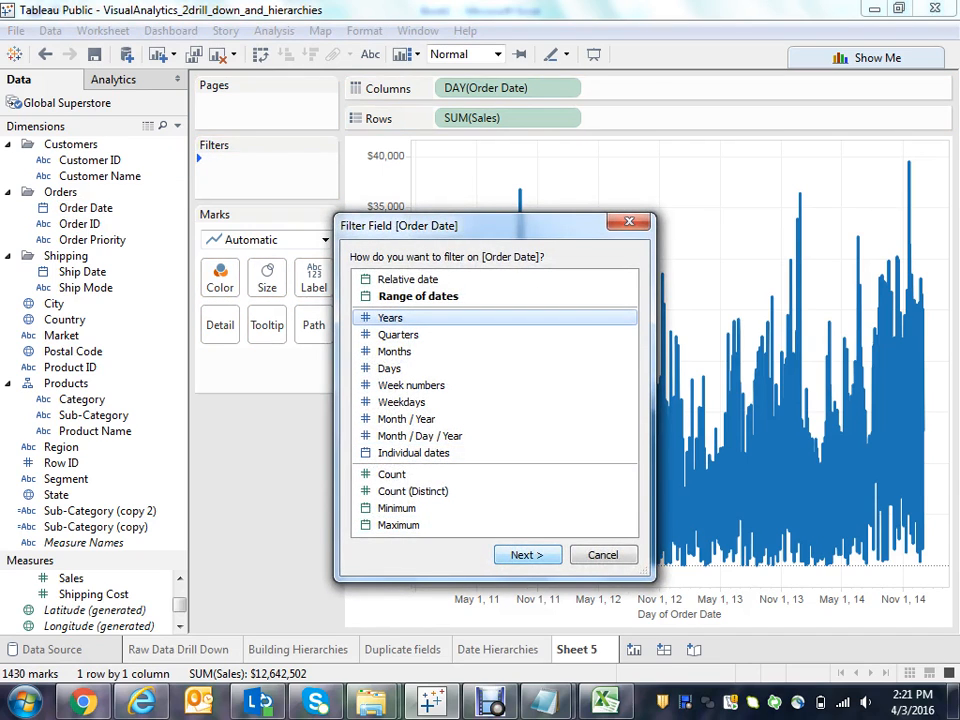
click(527, 555)
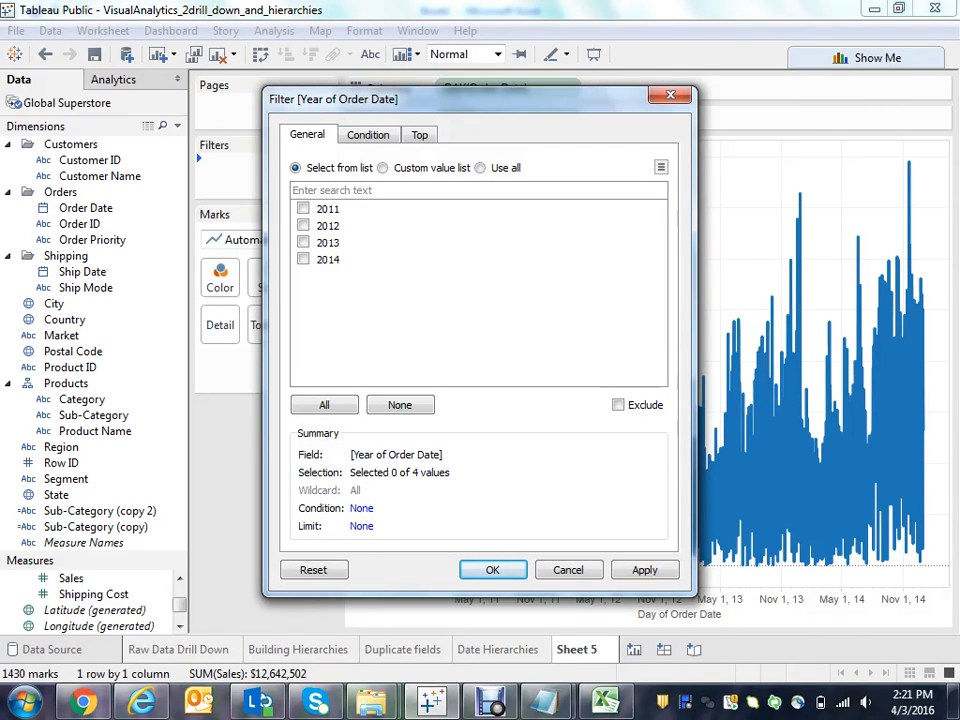
click(303, 259)
key(Return)
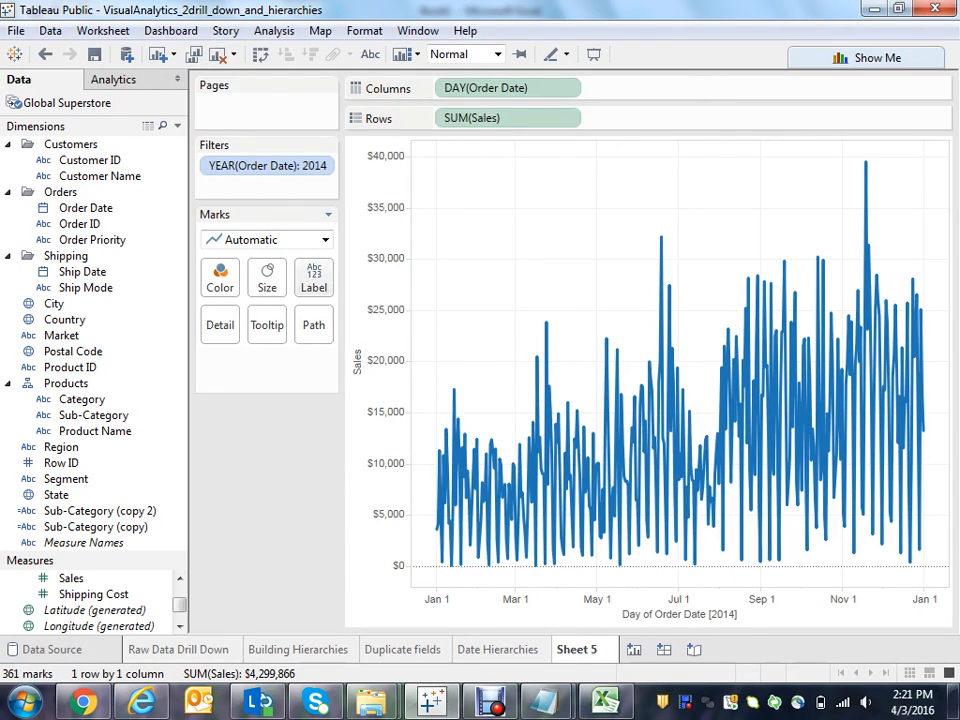
Step: Show mark labels on the daily Sales line
click(314, 278)
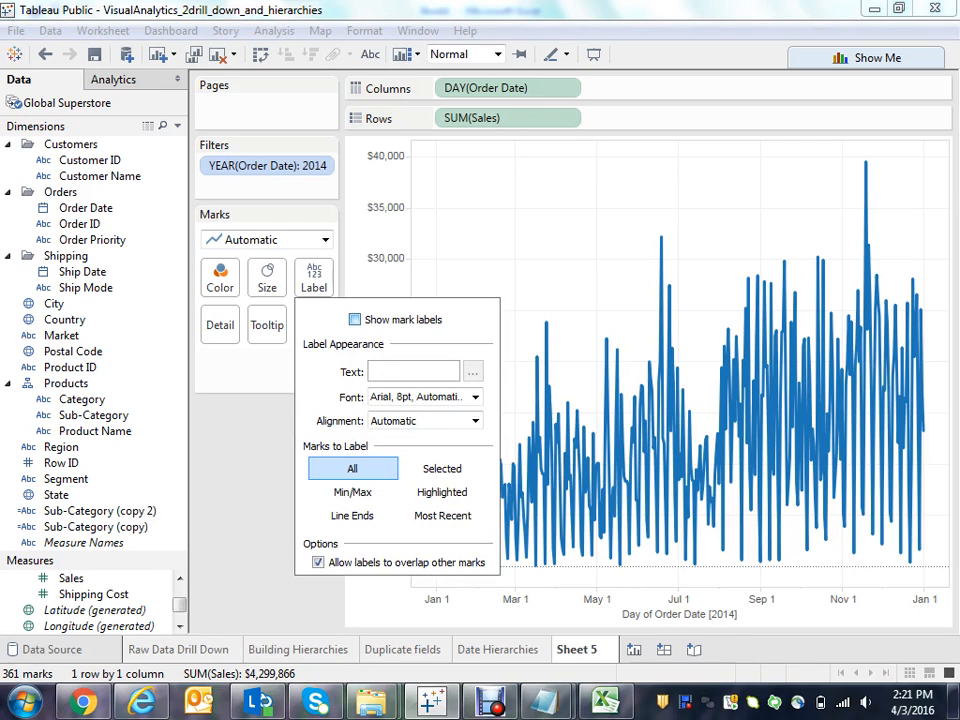
click(355, 320)
key(Escape)
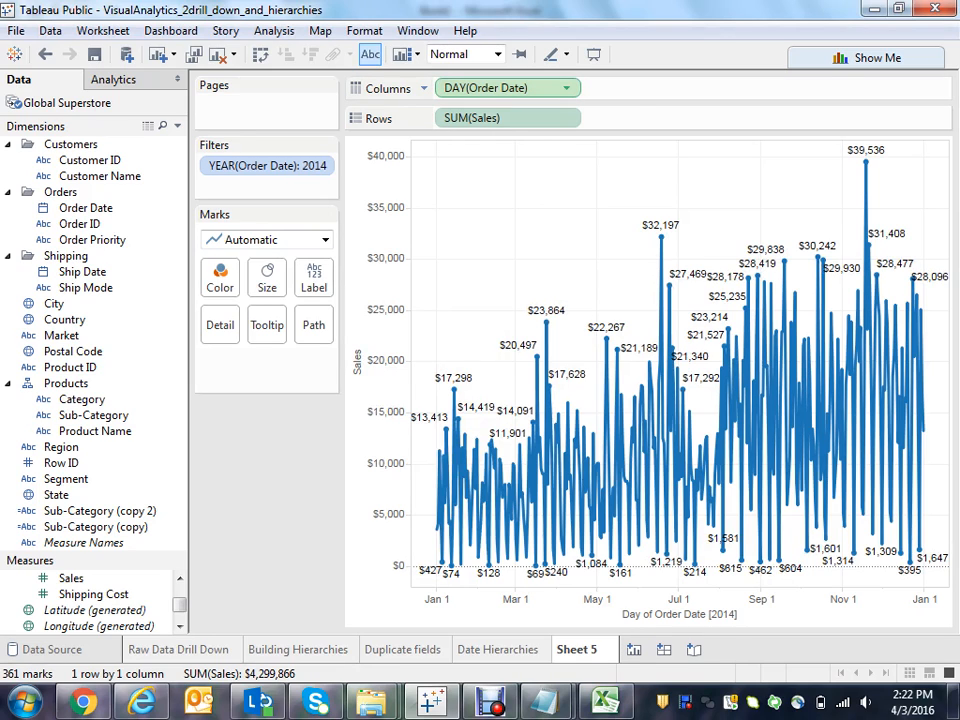
Step: Change Order Date in Columns to the continuous Week Number, and from there up to the continuous Month with year
click(566, 88)
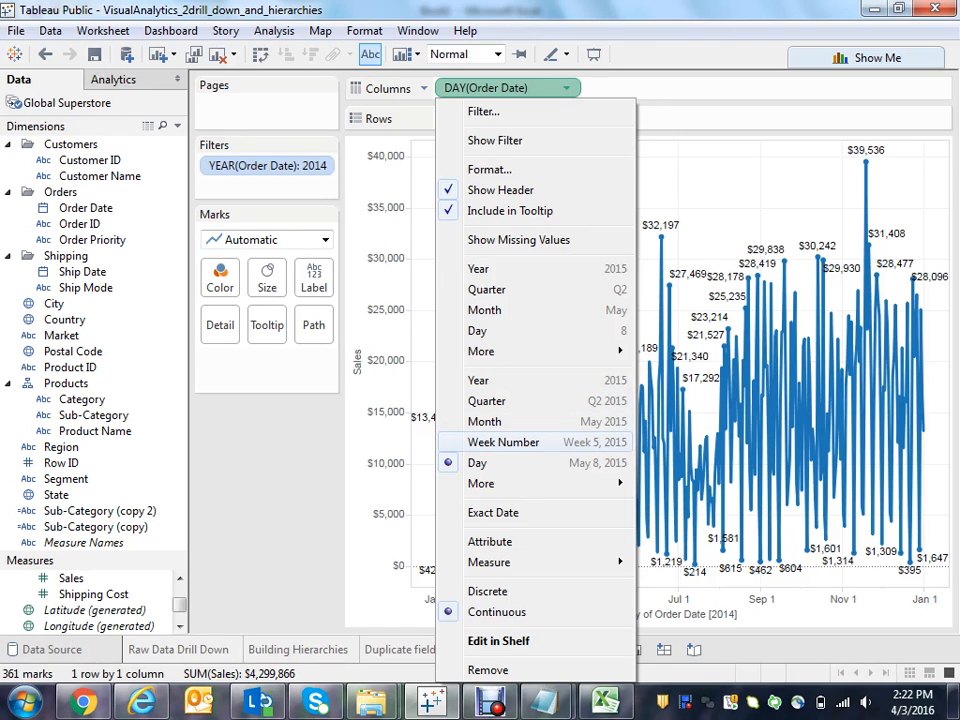
click(503, 442)
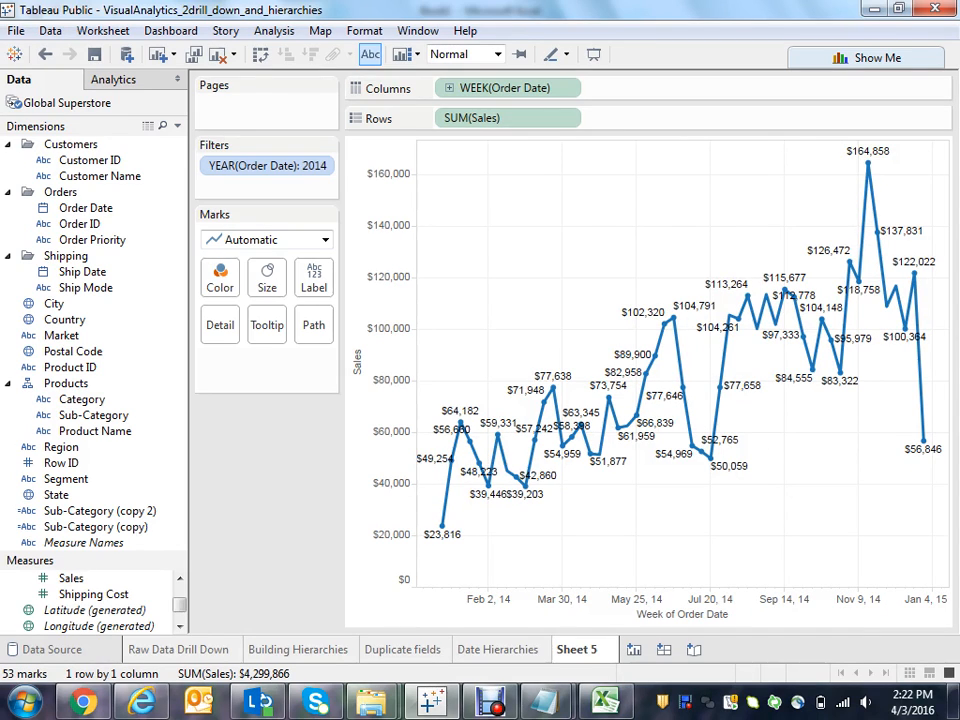
click(566, 88)
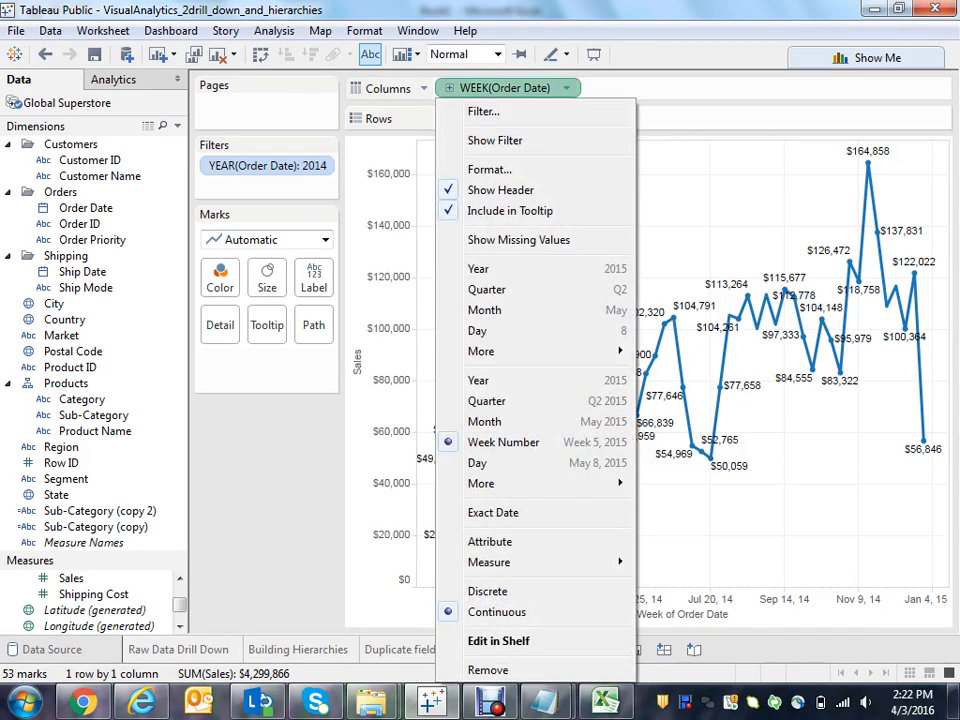
click(500, 421)
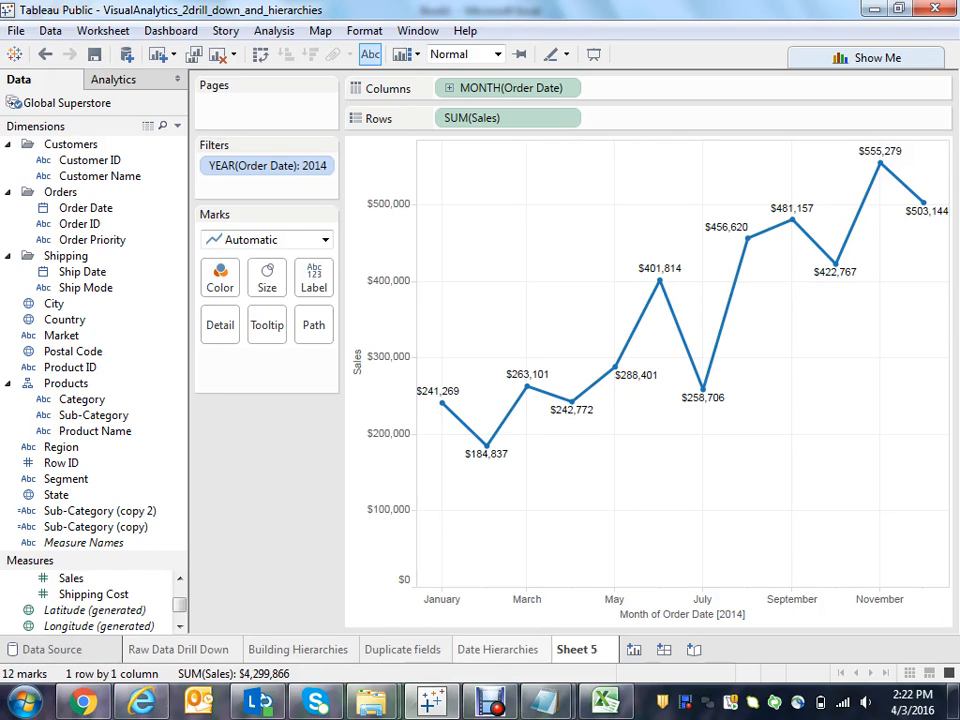
Step: View the Date Hierarchies sheet, and look over the lab workbooks in the Tableau Visual Analytics Labs folder and on the Tableau Public profile page
click(498, 650)
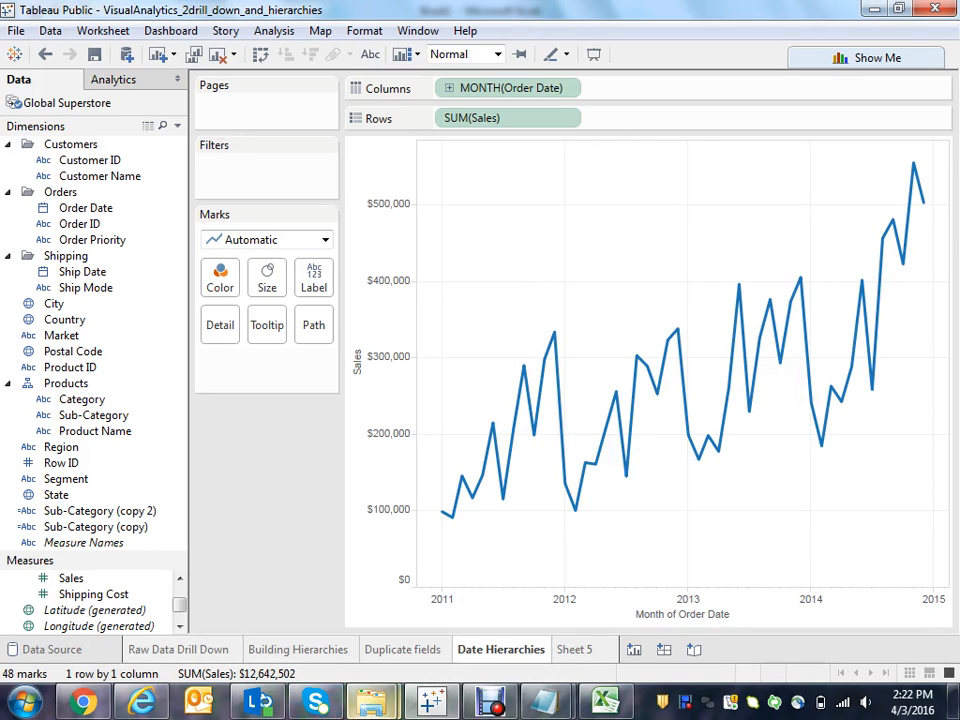
mouse_move(372, 703)
click(265, 520)
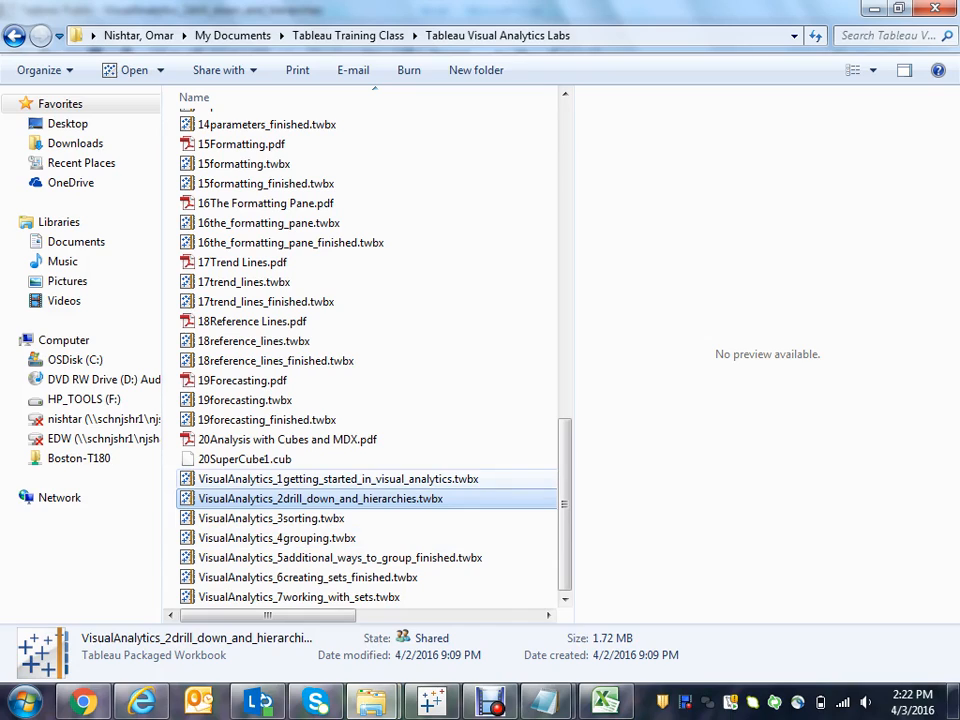
click(338, 479)
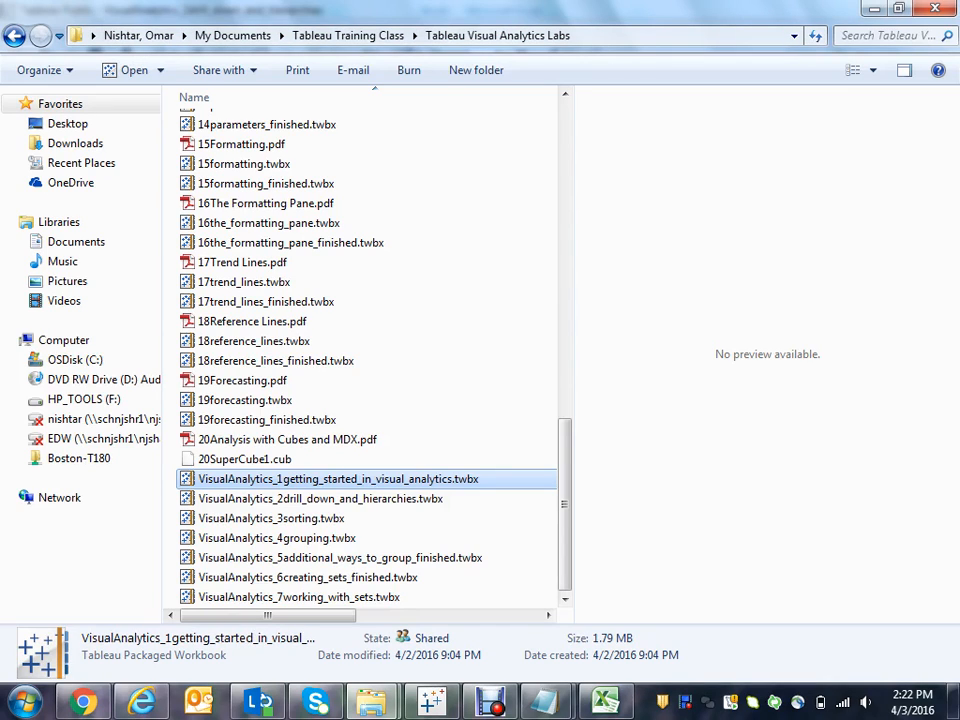
key(Down)
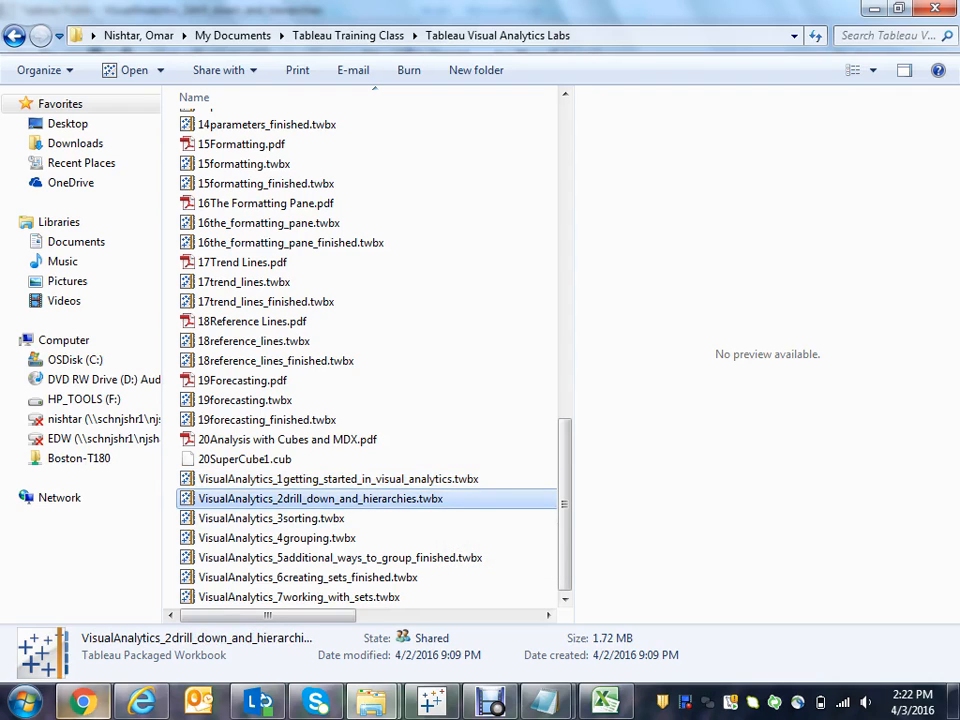
key(alt+Tab)
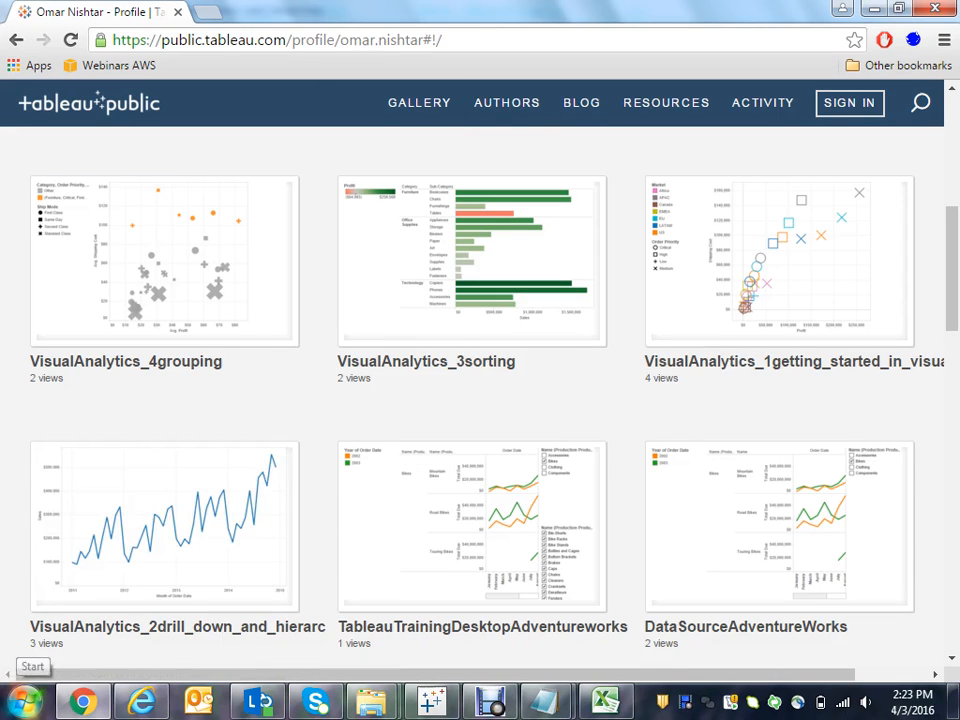
click(24, 702)
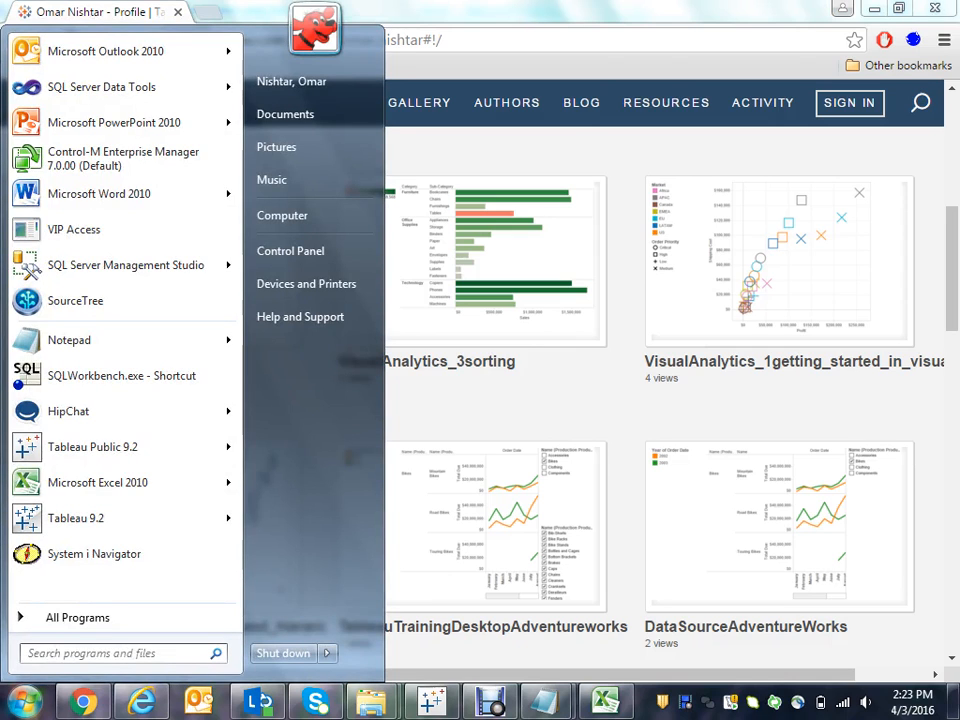
click(490, 702)
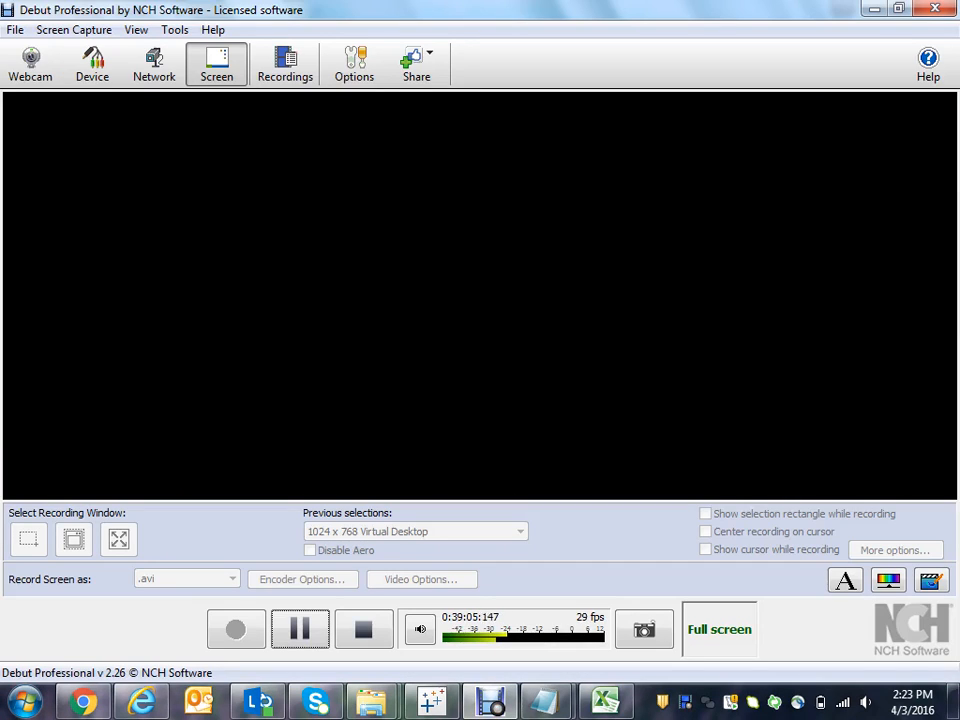